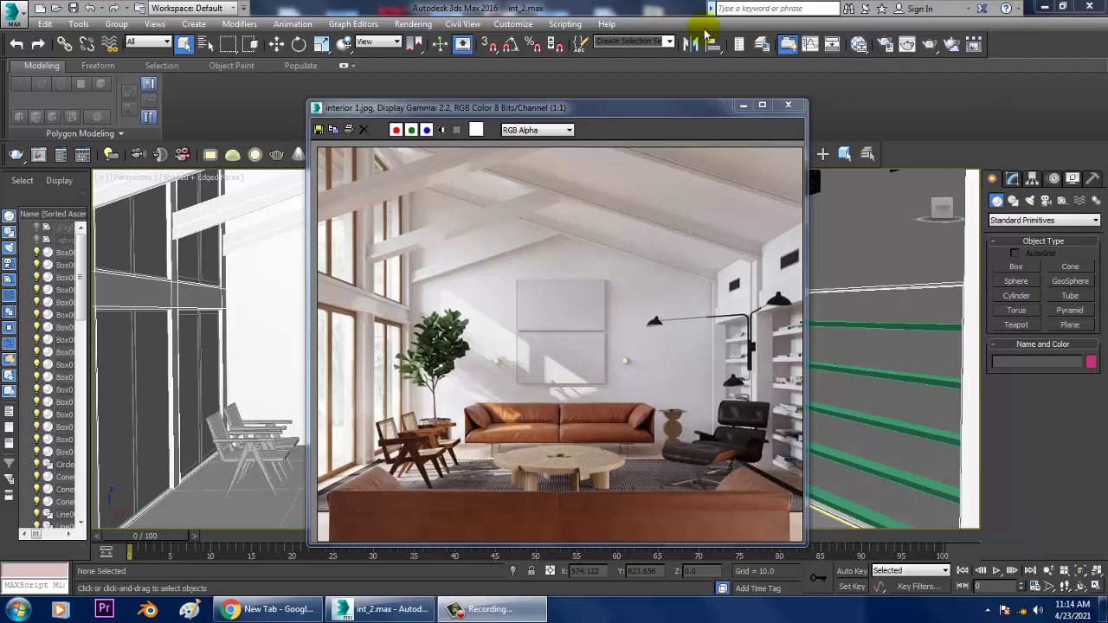
- Move the interior 1.jpg reference image aside so the coffee table area of the model is uncovered
drag(666, 109, 372, 102)
click(733, 292)
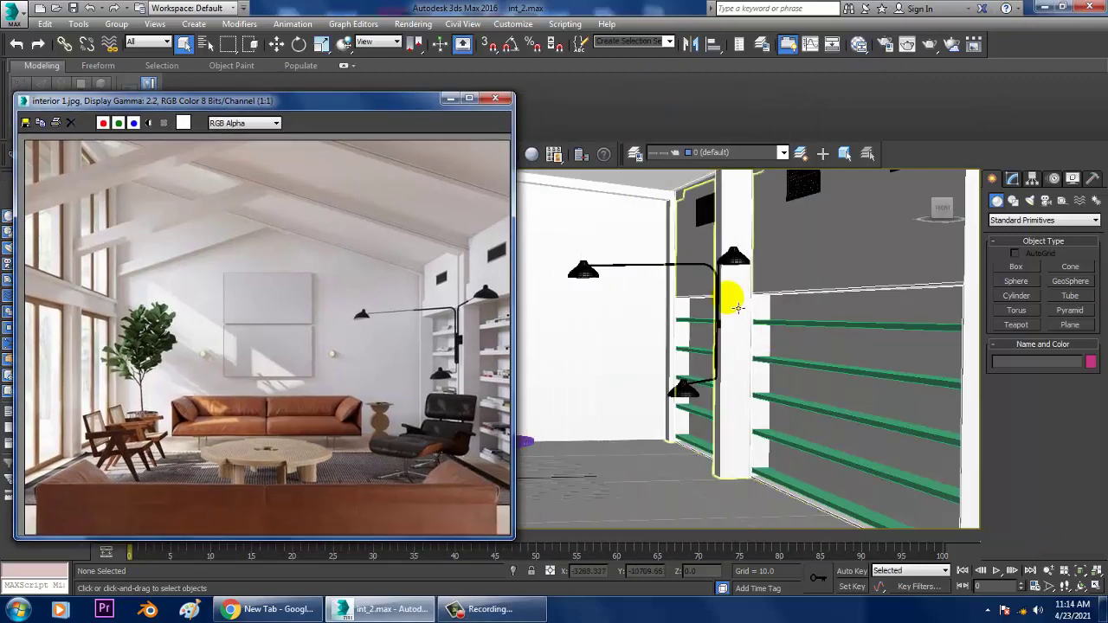
scroll(780, 338, down, 5)
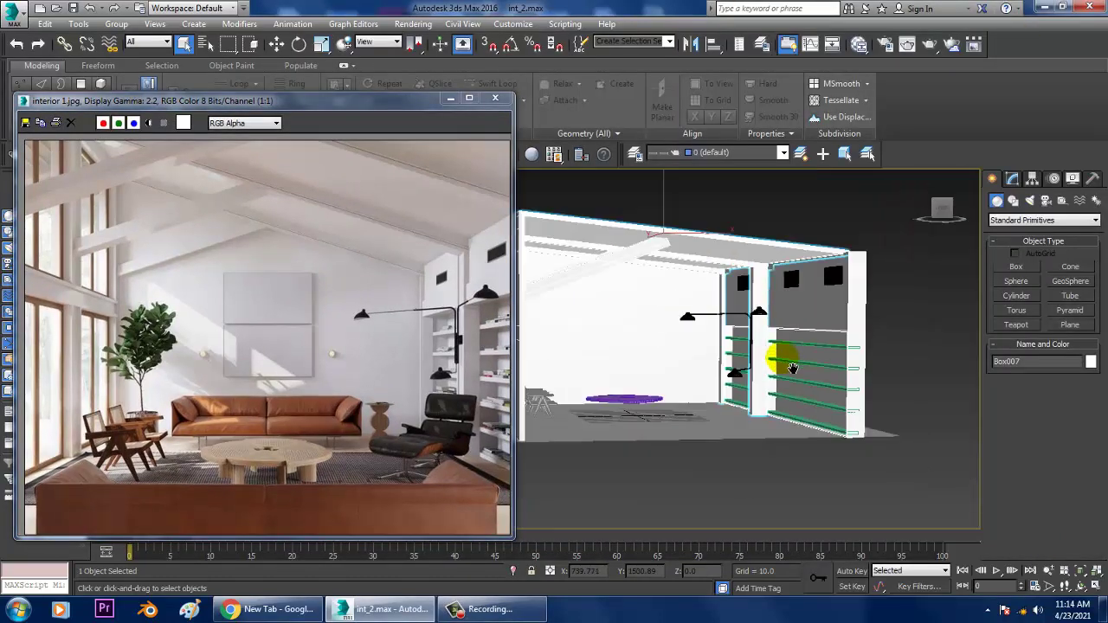
alt+middle_drag(792, 368, 750, 420)
scroll(802, 388, up, 5)
- Change the object color of the purple coffee table top to light grey
click(752, 394)
scroll(754, 418, down, 4)
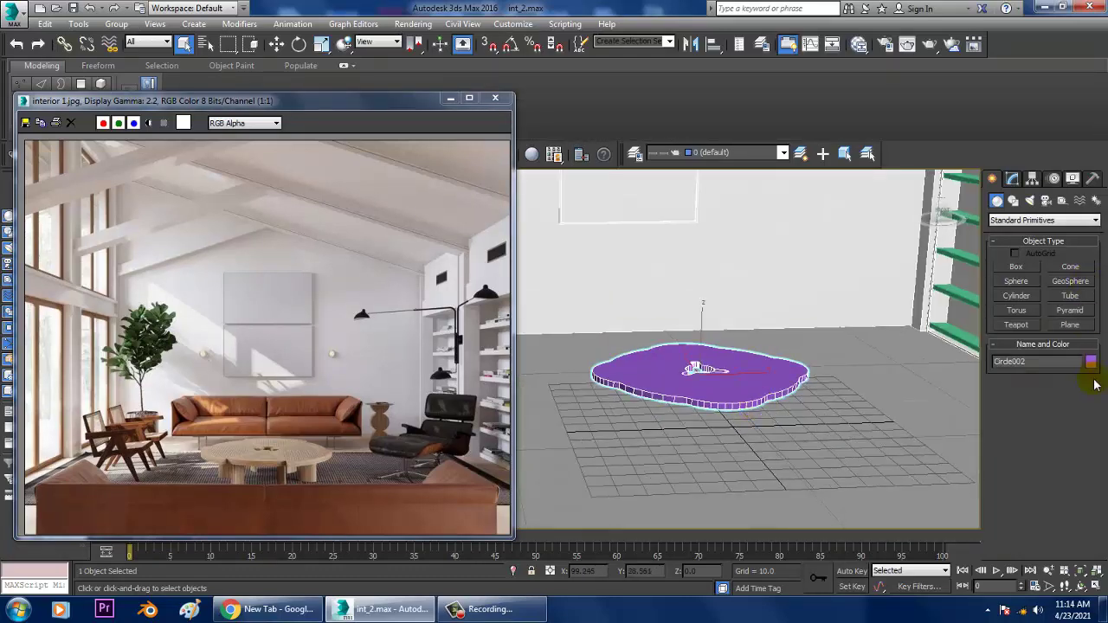
click(1090, 362)
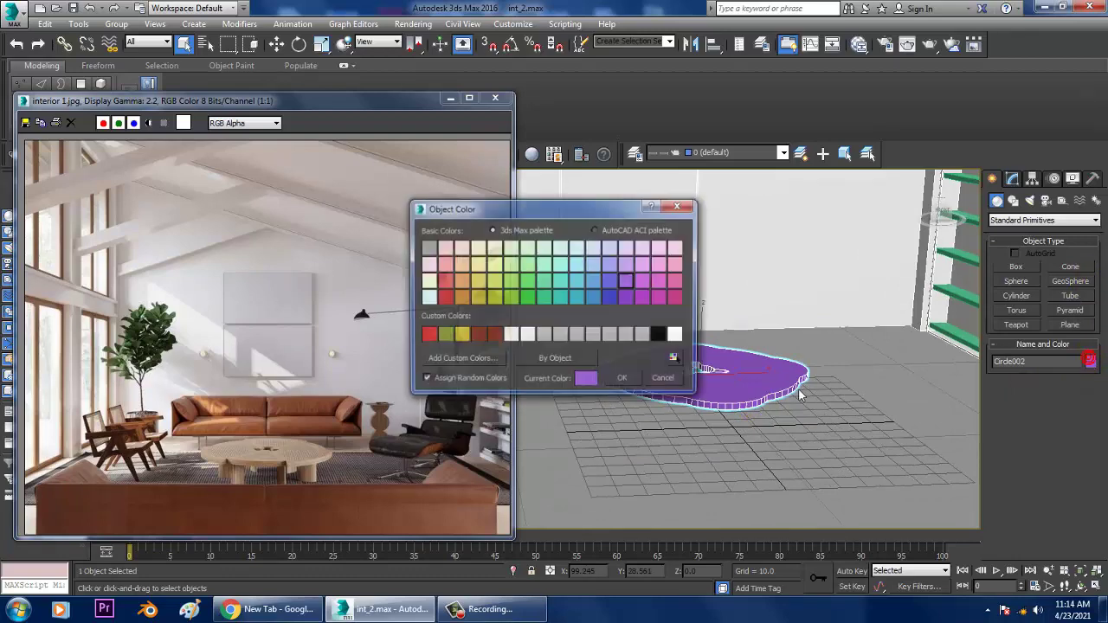
click(624, 381)
alt+middle_drag(624, 407, 782, 371)
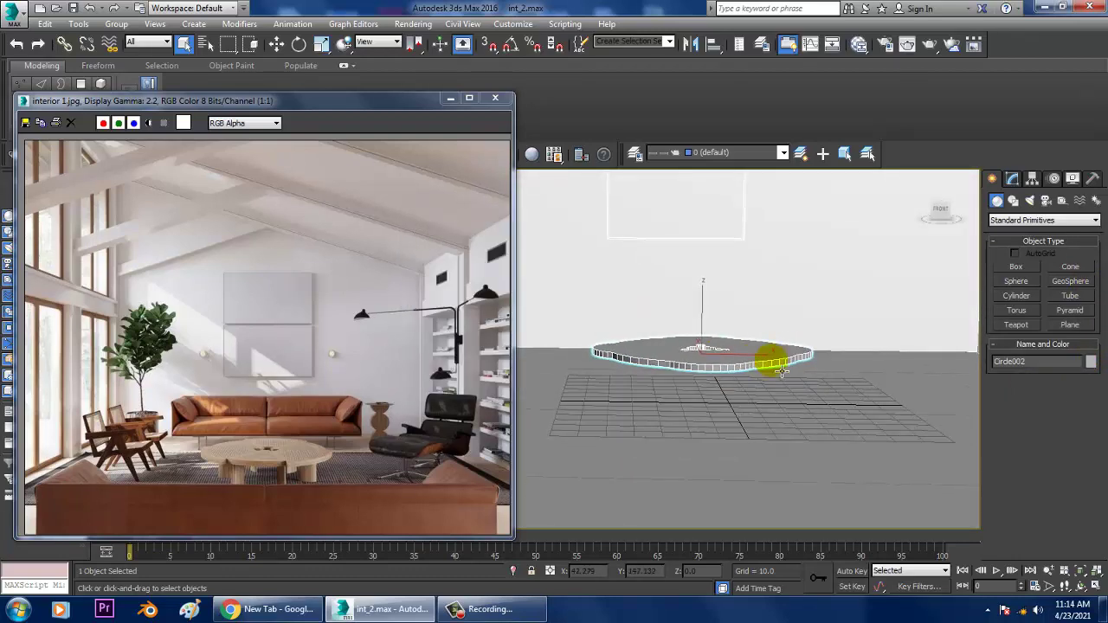
- Enlarge the reference image around the coffee table and draw a circle of radius about 8.3 in the tabletop's back lobe in Top view
scroll(262, 452, up, 1)
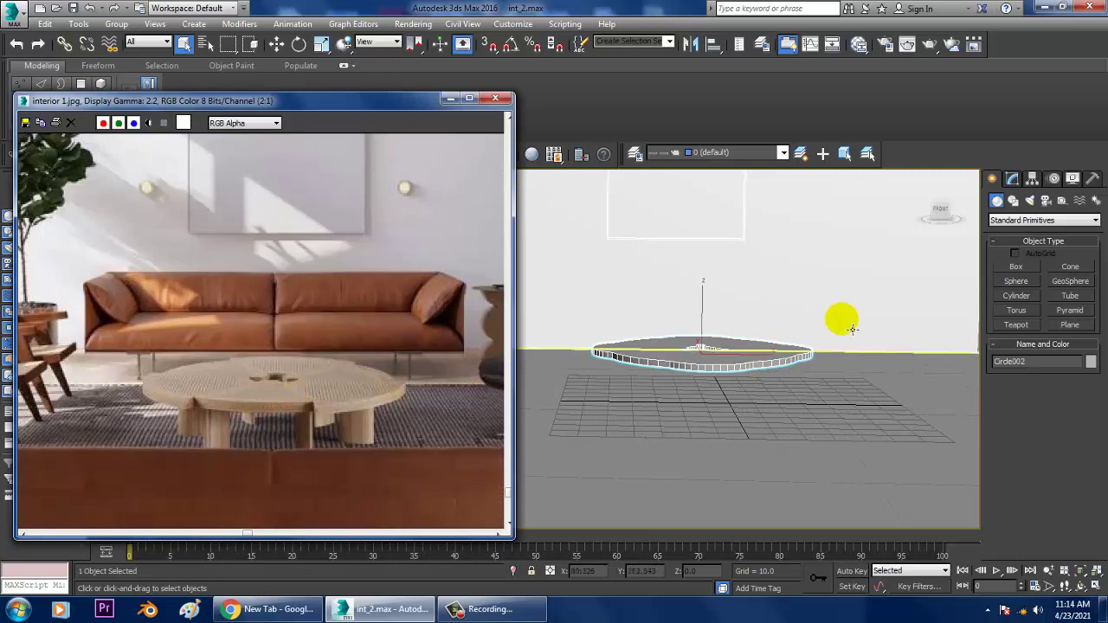
click(1011, 180)
click(994, 178)
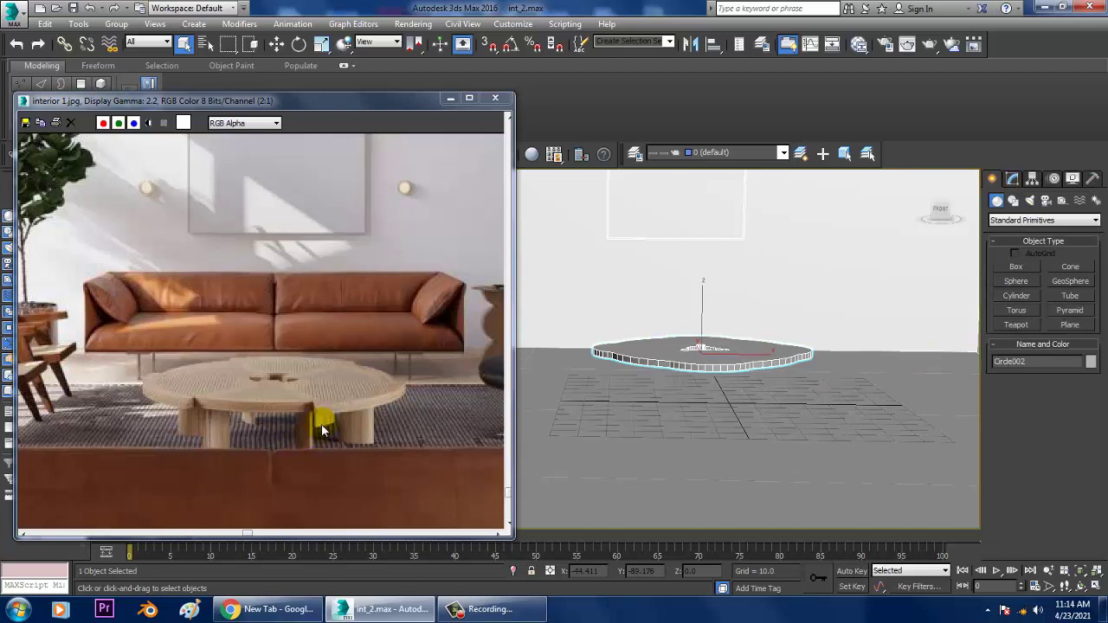
click(1014, 201)
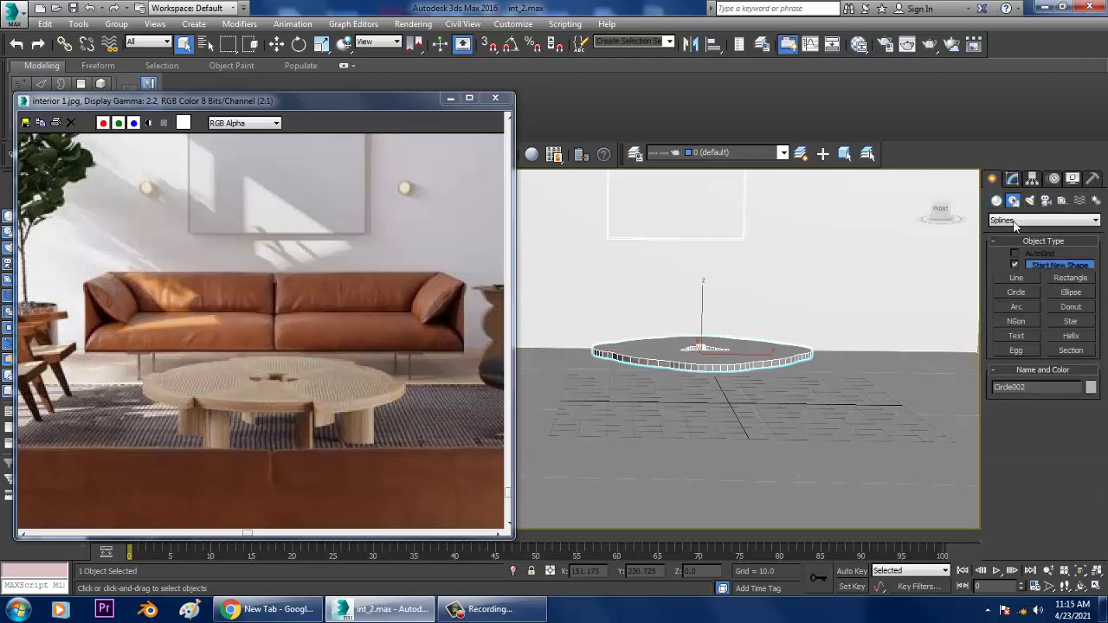
click(1018, 293)
middle_click(533, 305)
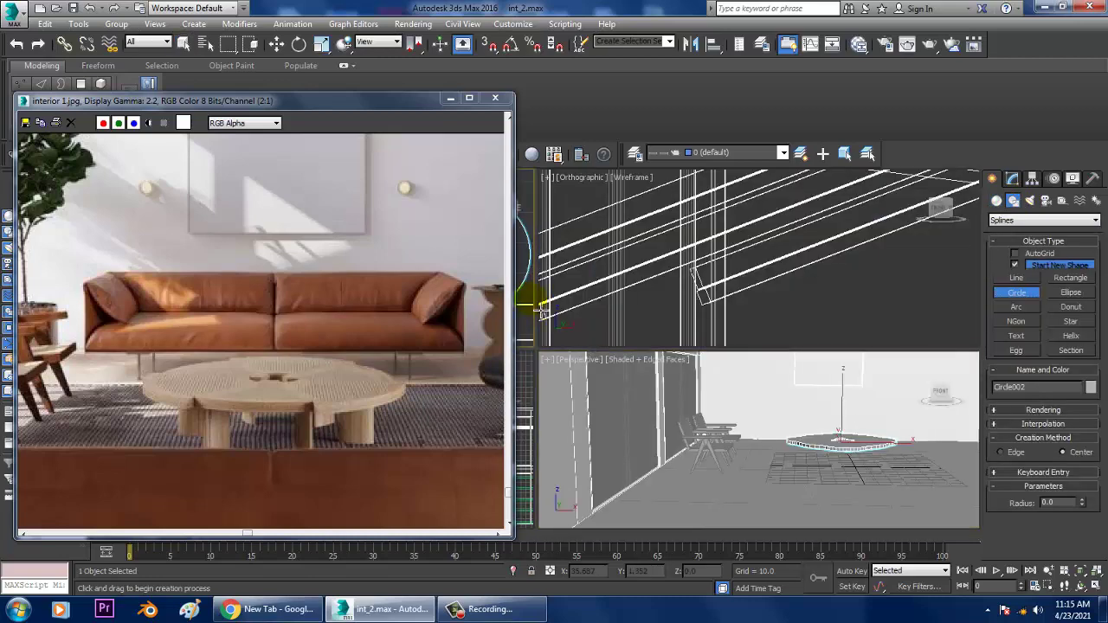
key(alt+w)
scroll(597, 314, down, 3)
middle_drag(597, 314, 713, 282)
middle_drag(755, 230, 765, 331)
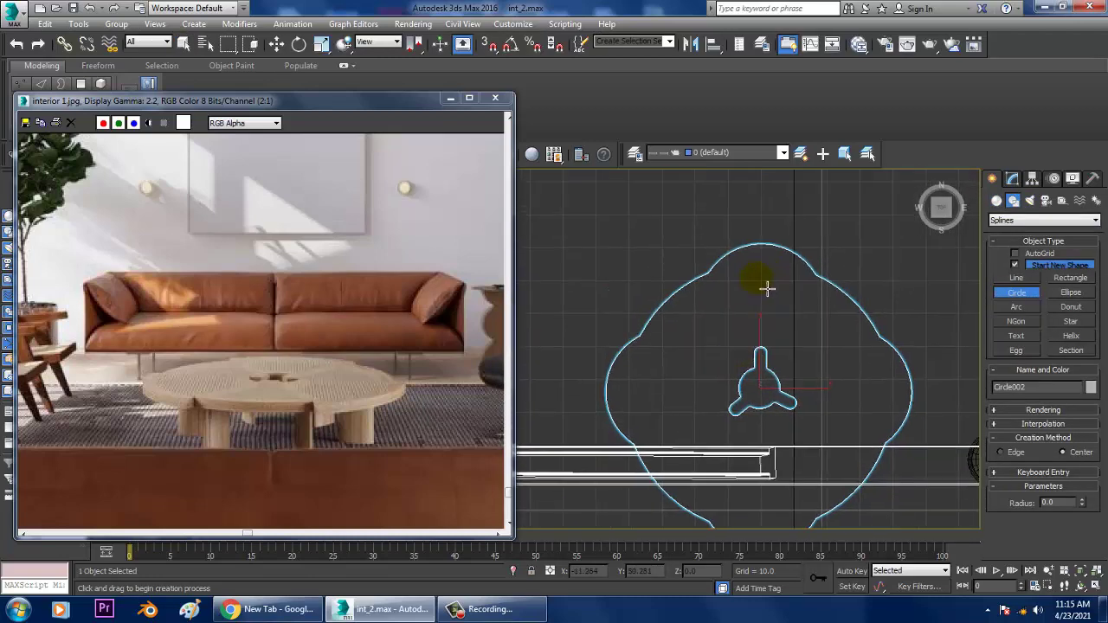
drag(759, 278, 779, 308)
- Narrow the circle to about 66% along X and centre it in the back lobe at about X -9.8, Y 47.4
key(w)
scroll(773, 295, up, 2)
middle_drag(772, 294, 791, 310)
key(r)
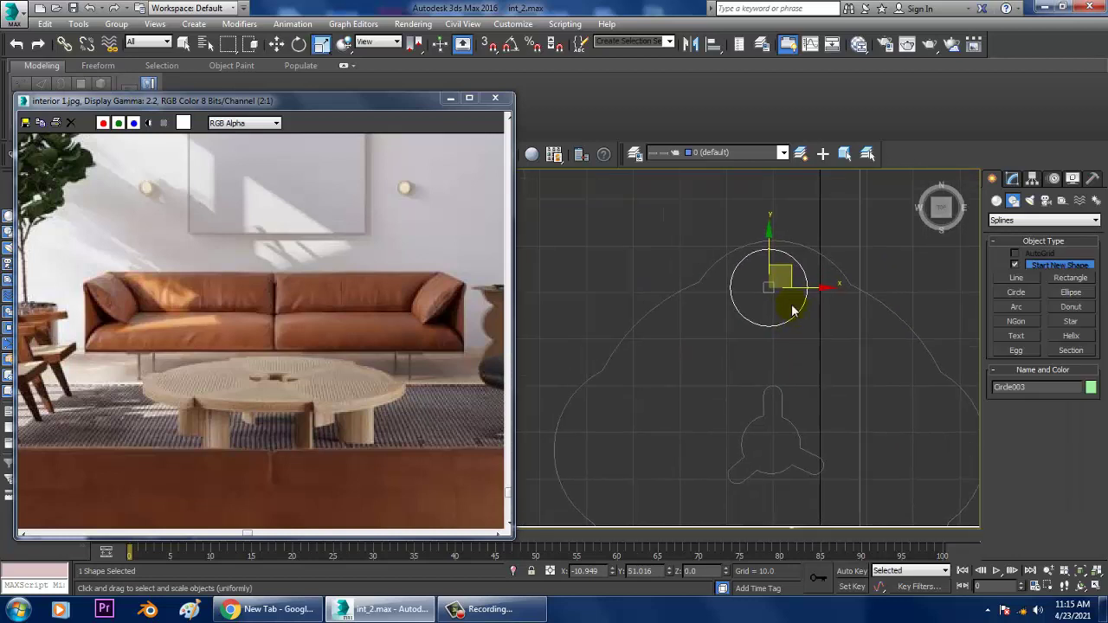
drag(832, 291, 823, 301)
key(w)
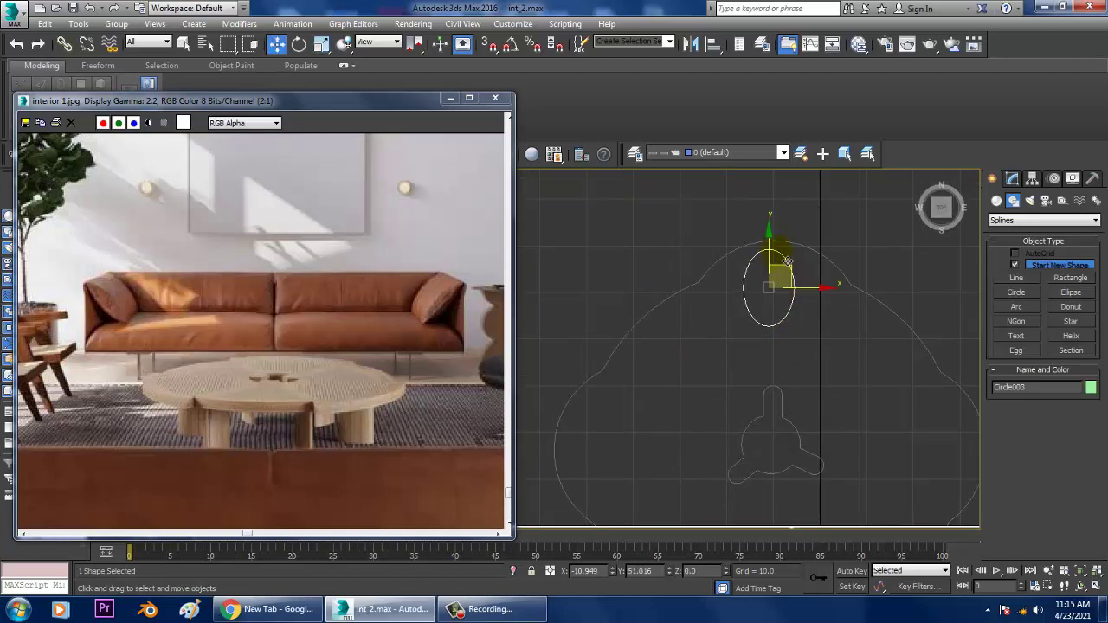
drag(781, 254, 812, 303)
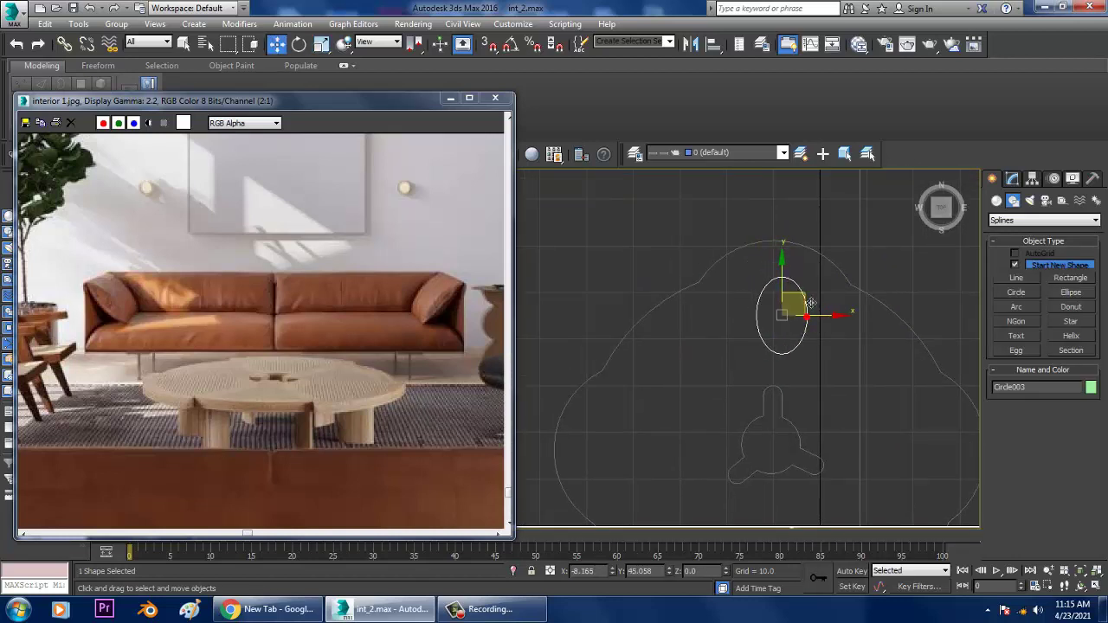
drag(784, 260, 784, 248)
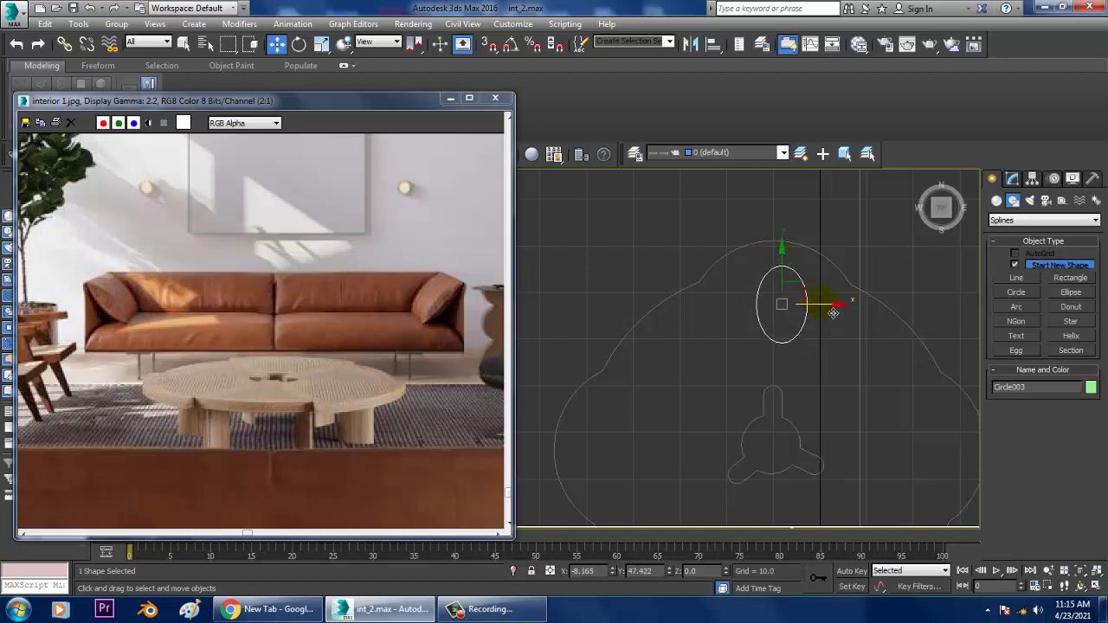
drag(829, 306, 821, 310)
- Apply an Extrude modifier to the narrowed circle for the table leg
key(alt+w)
click(840, 442)
key(alt+w)
middle_drag(789, 430, 802, 435)
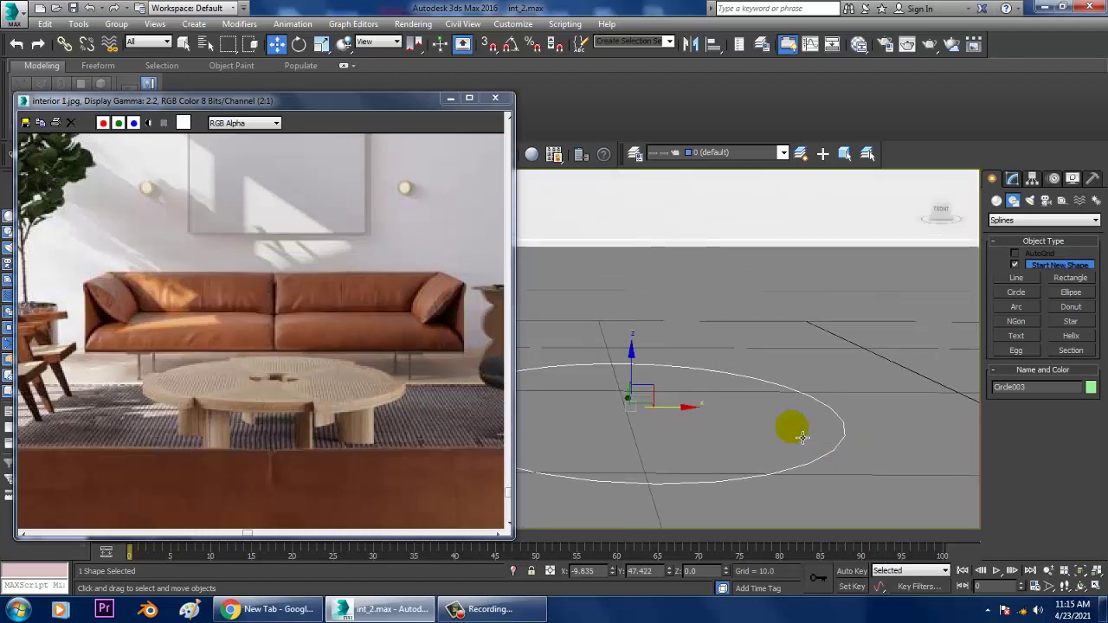
scroll(806, 435, down, 2)
click(1012, 179)
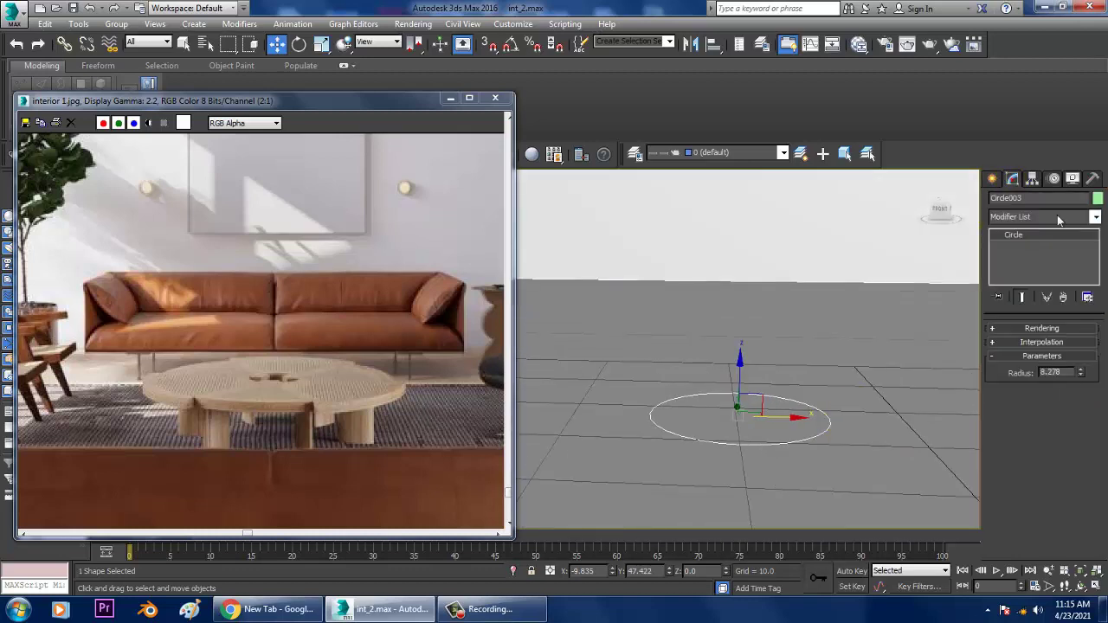
click(1054, 216)
key(e)
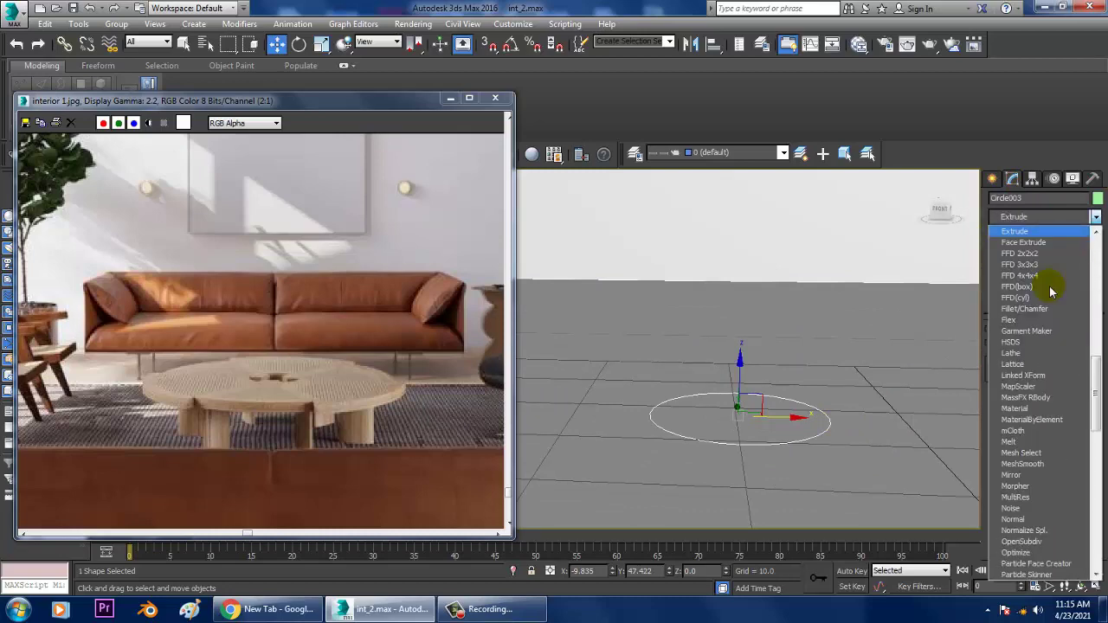
key(Return)
- Set the leg's extrusion amount to 20 so it reaches the underside of the tabletop
scroll(868, 358, down, 3)
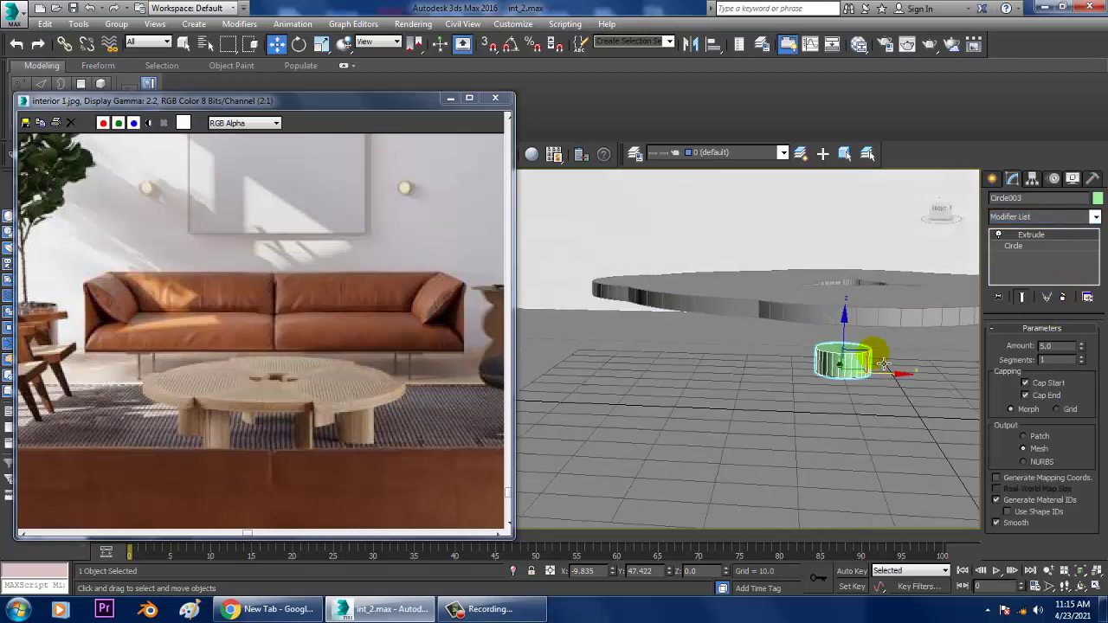
alt+middle_drag(867, 361, 1027, 388)
key(z)
scroll(774, 364, down, 8)
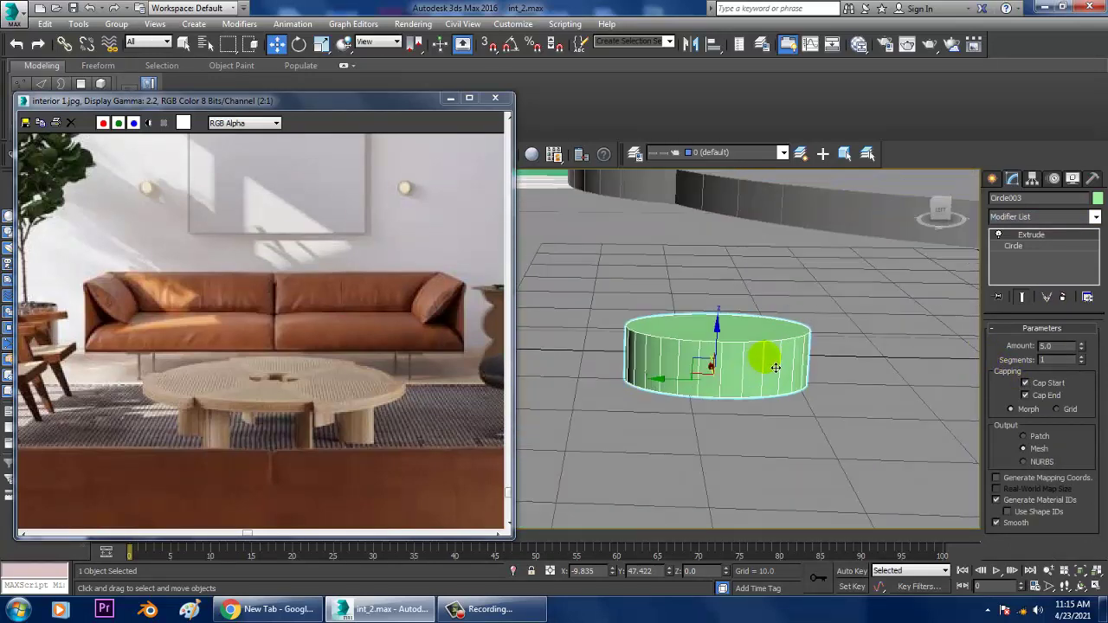
click(1070, 348)
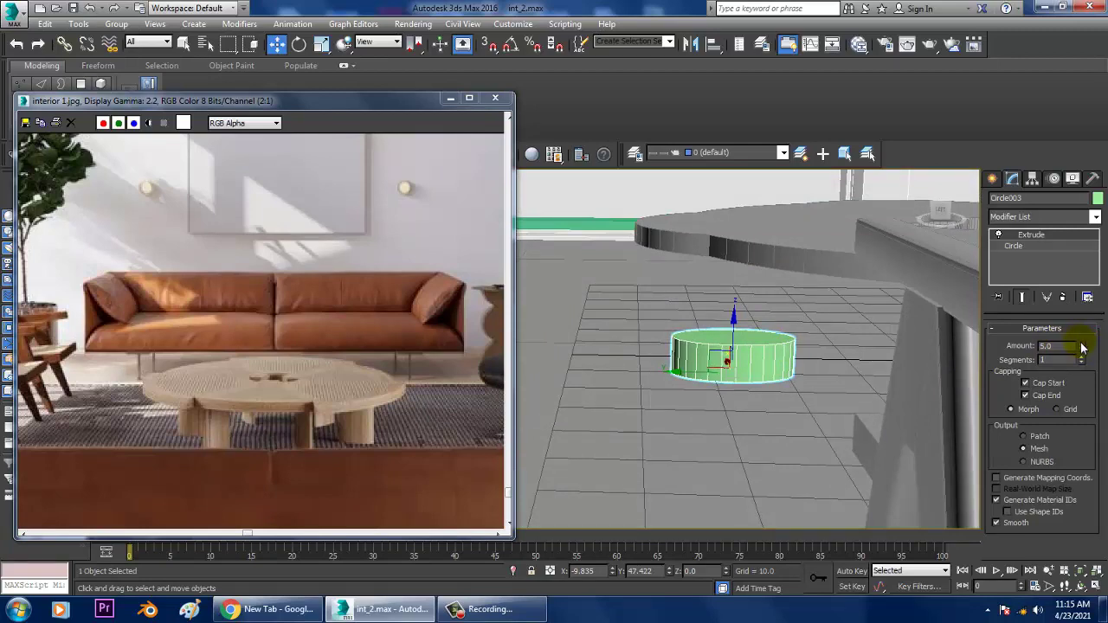
drag(1082, 347, 1097, 331)
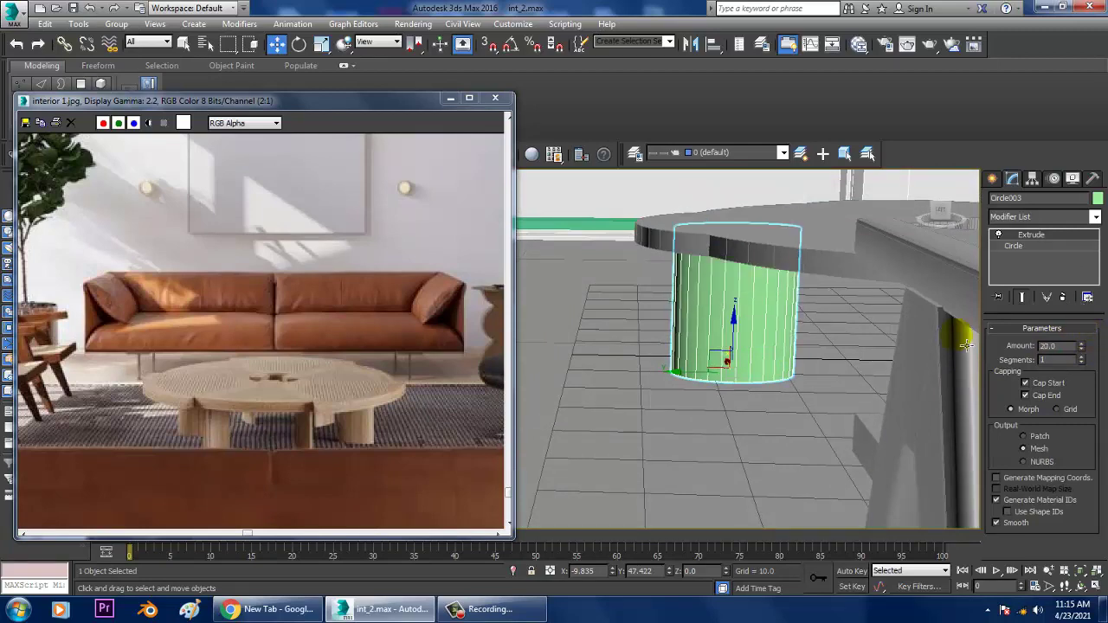
alt+middle_drag(966, 346, 753, 404)
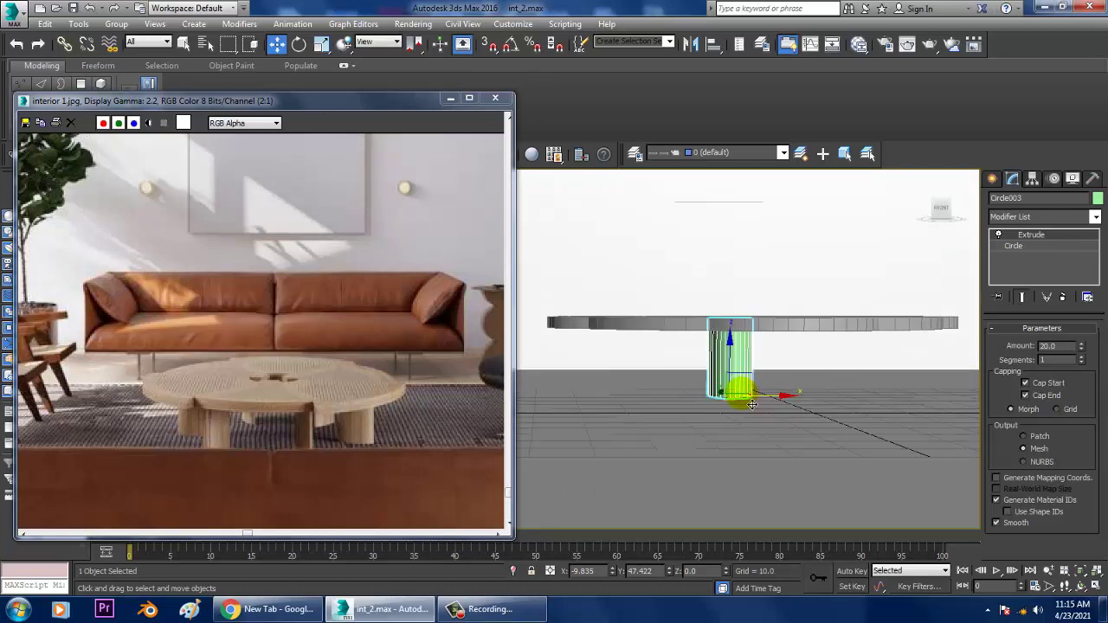
- Copy the leg along Y in Top view to the tabletop's front lobe, at about Y -15.7
key(alt+w)
right_click(527, 310)
key(alt+w)
scroll(664, 256, down, 8)
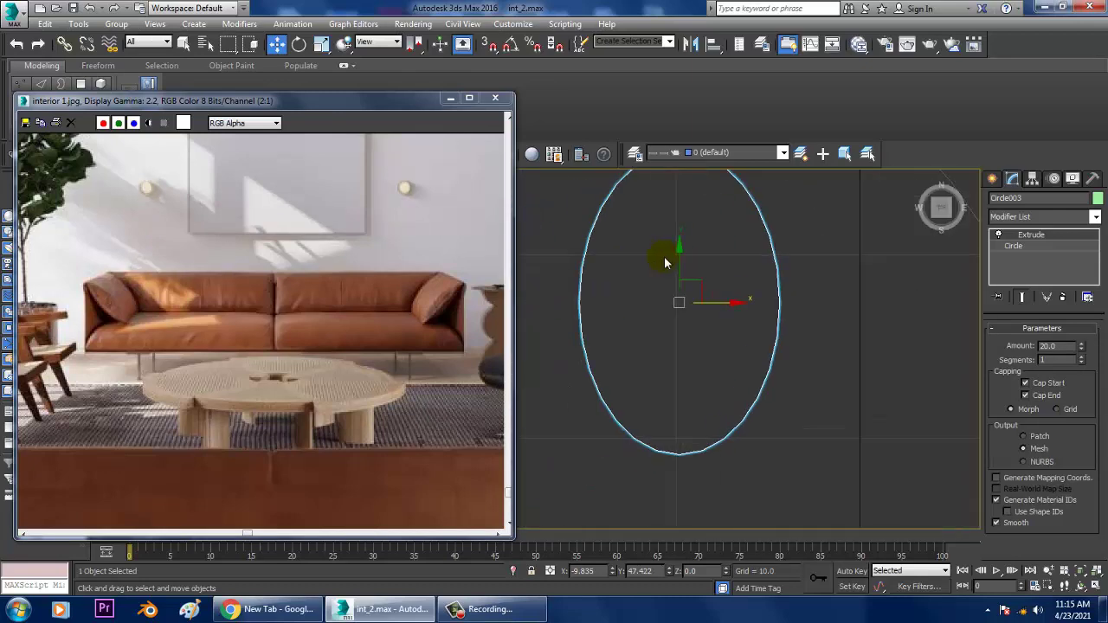
scroll(735, 327, down, 3)
key(r)
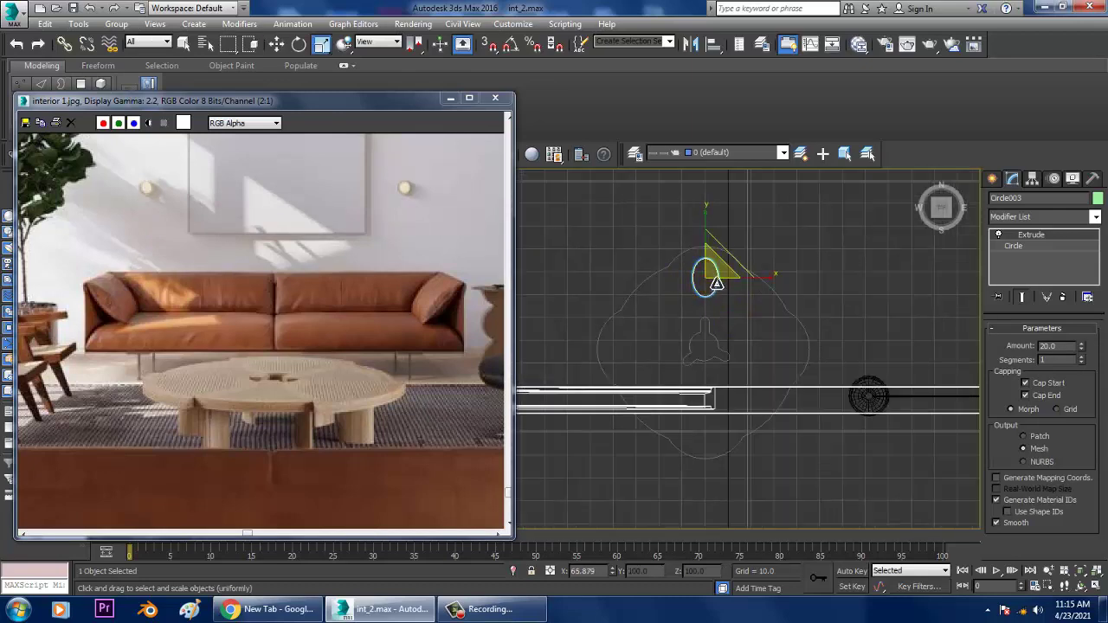
key(w)
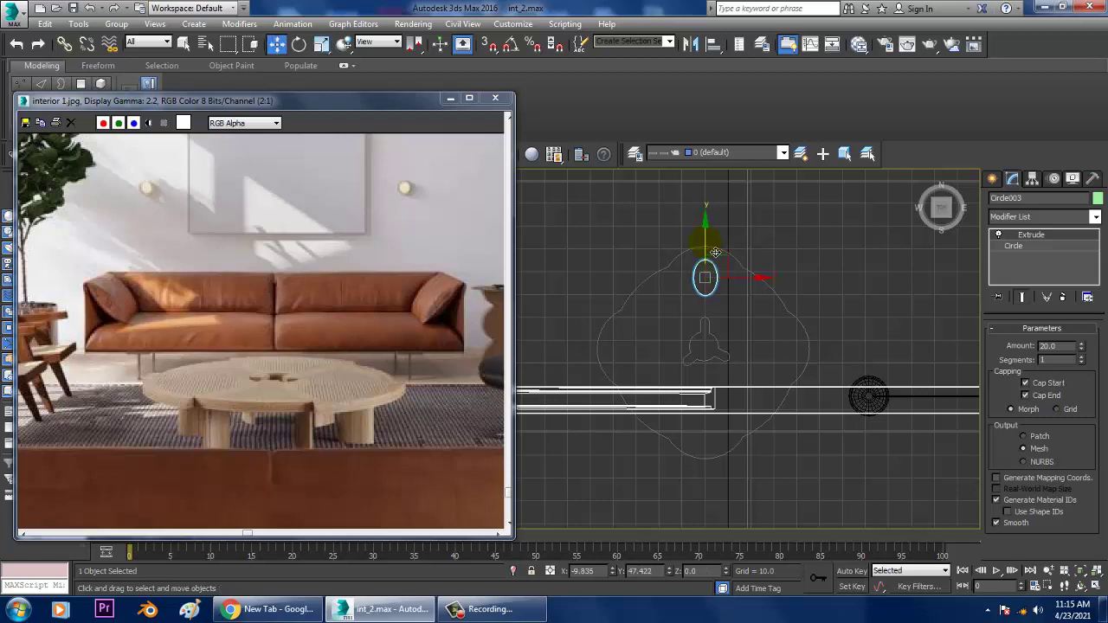
mouse_move(716, 252)
shift+mouse_down()
mouse_move(732, 381)
mouse_move(746, 401)
mouse_move(735, 397)
shift+mouse_up()
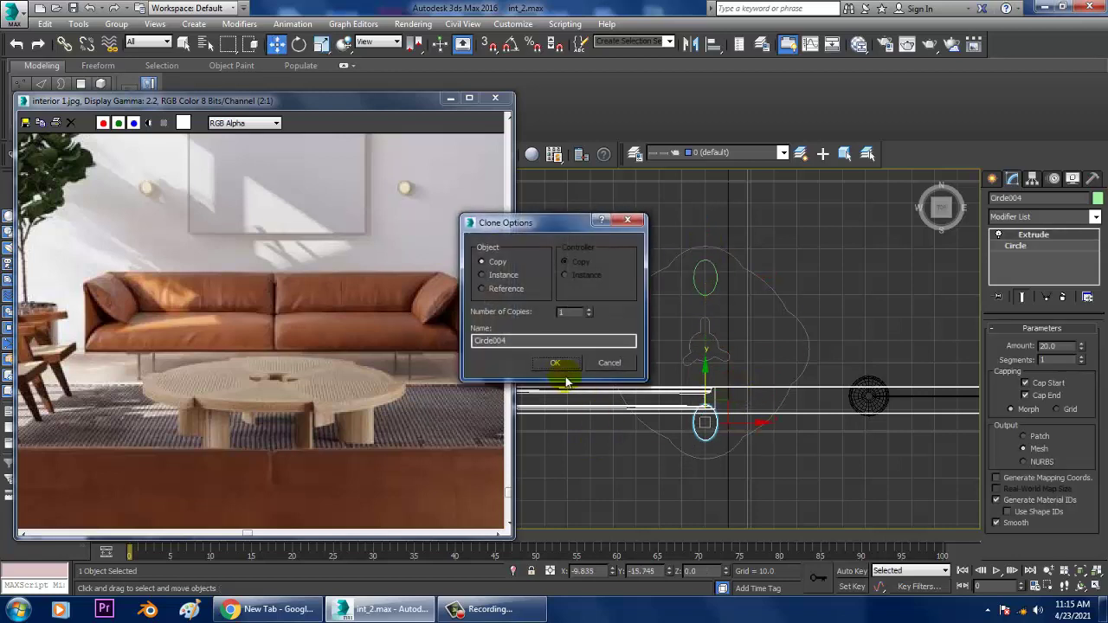
click(562, 368)
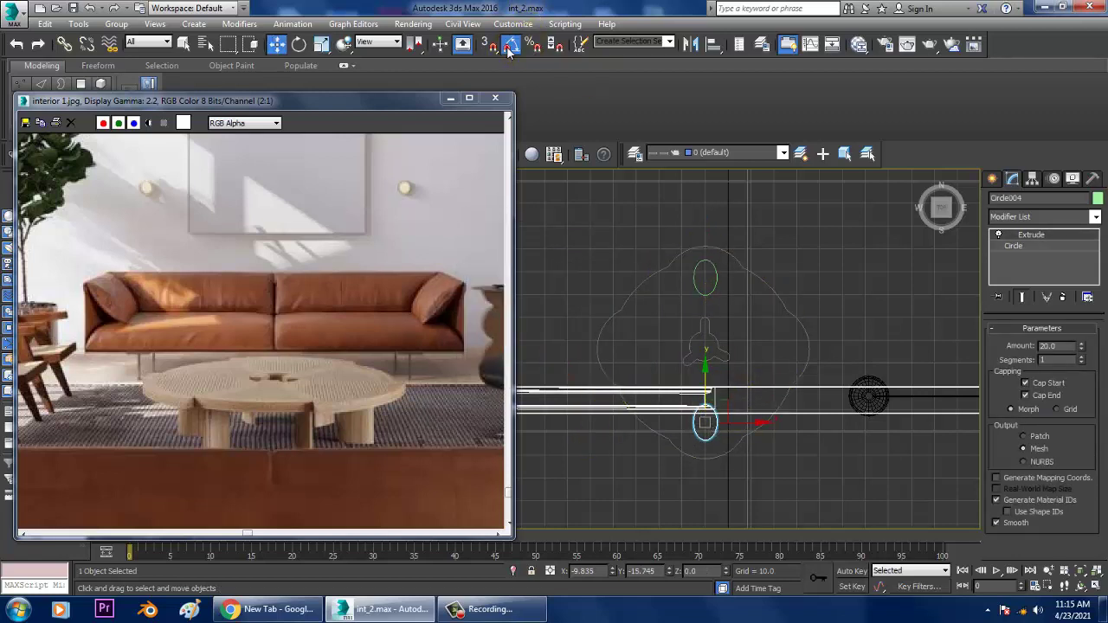
- Create leg copies rotated 90 degrees with angle snap and place them under the tabletop's two side lobes
key(e)
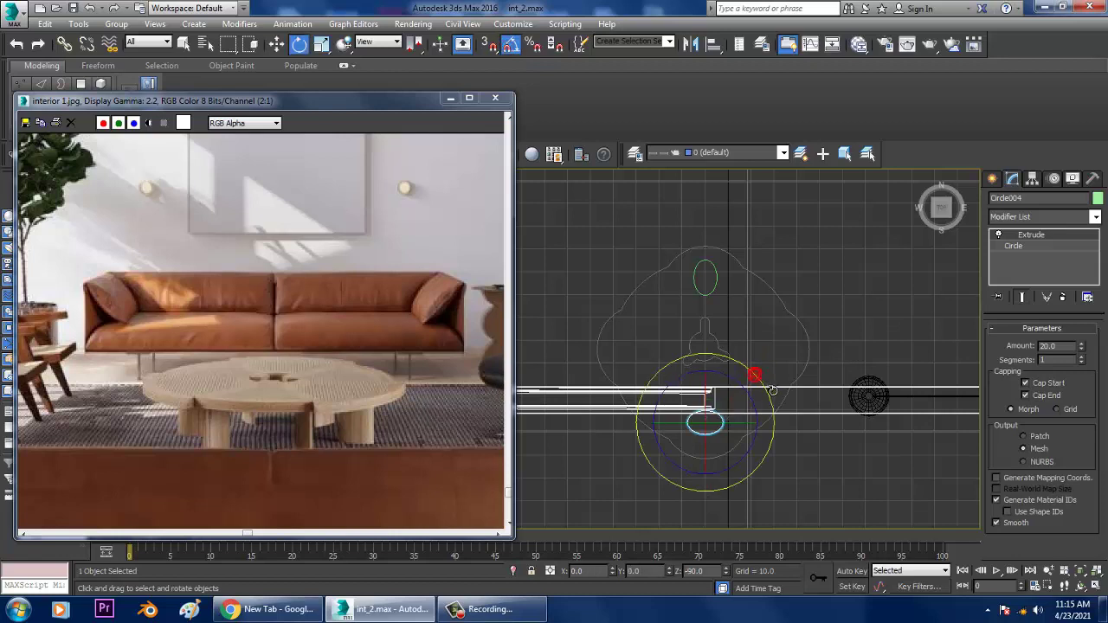
mouse_move(760, 376)
shift+mouse_down()
mouse_move(743, 394)
mouse_move(720, 333)
mouse_move(687, 359)
mouse_move(831, 360)
shift+mouse_up()
click(563, 367)
key(w)
click(551, 364)
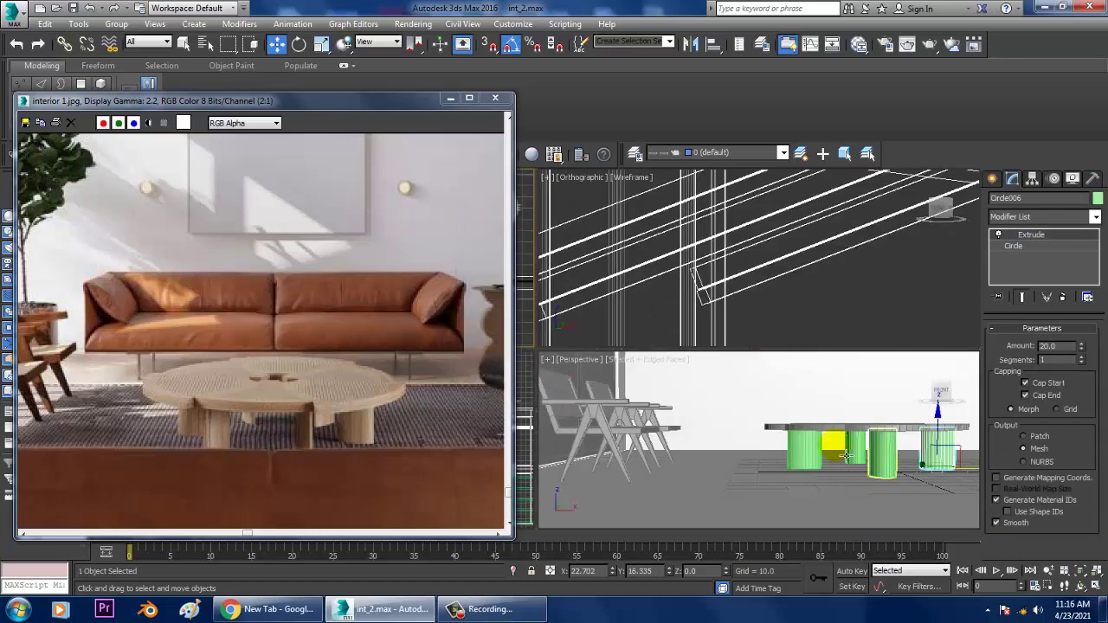
- Select the tabletop with all four legs and set their object color to light grey
key(alt+w)
alt+middle_drag(792, 425, 809, 411)
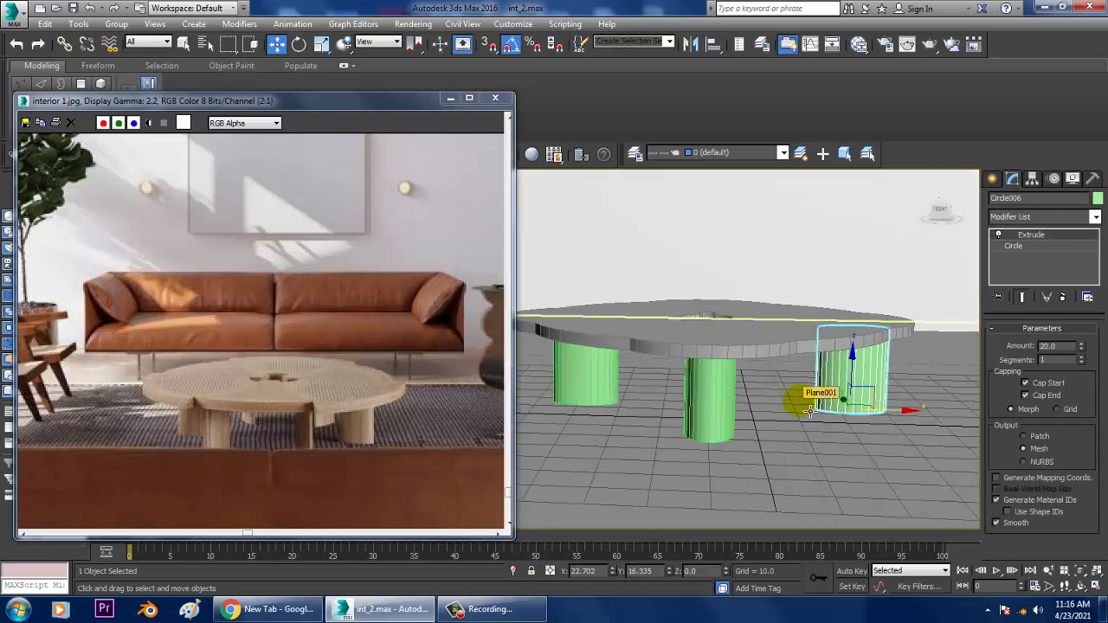
ctrl+click(715, 411)
ctrl+click(758, 350)
ctrl+click(590, 363)
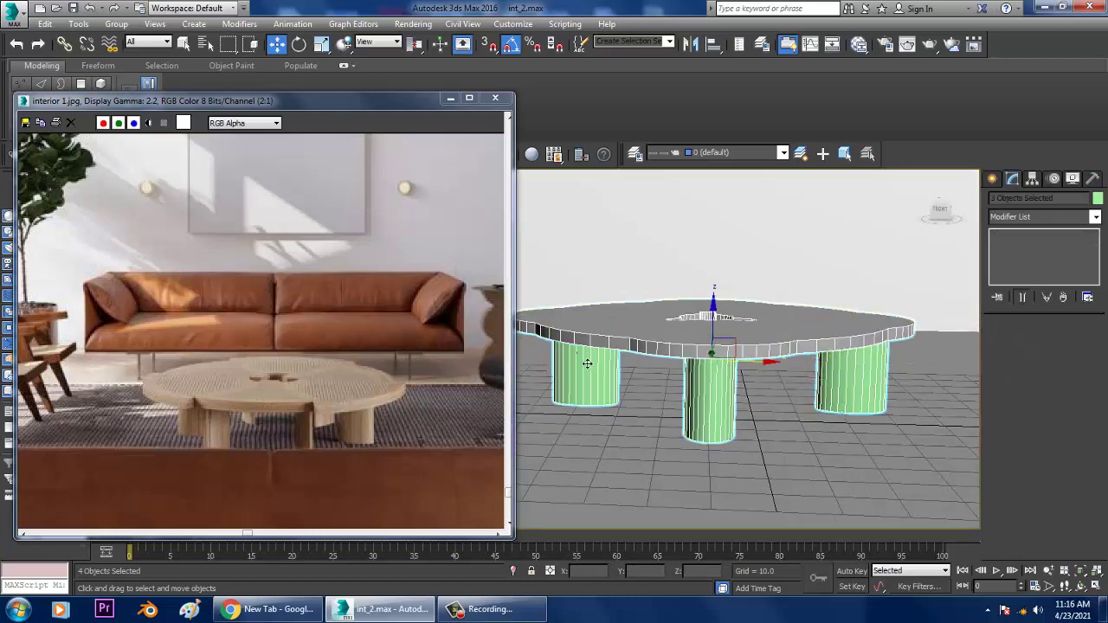
alt+middle_drag(872, 404, 823, 390)
ctrl+click(720, 381)
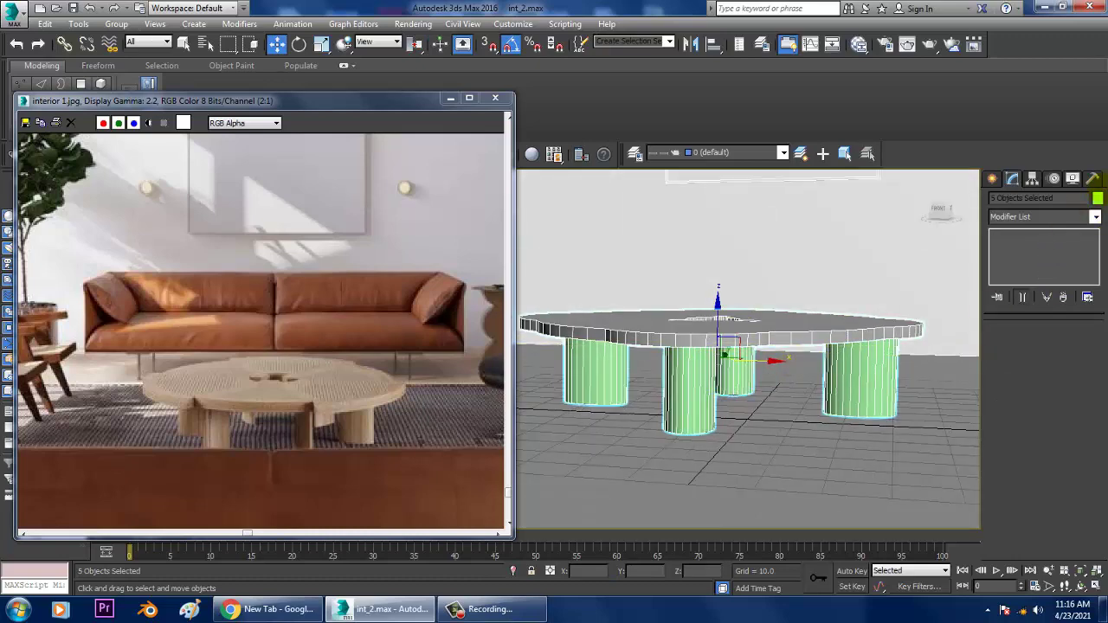
click(1098, 198)
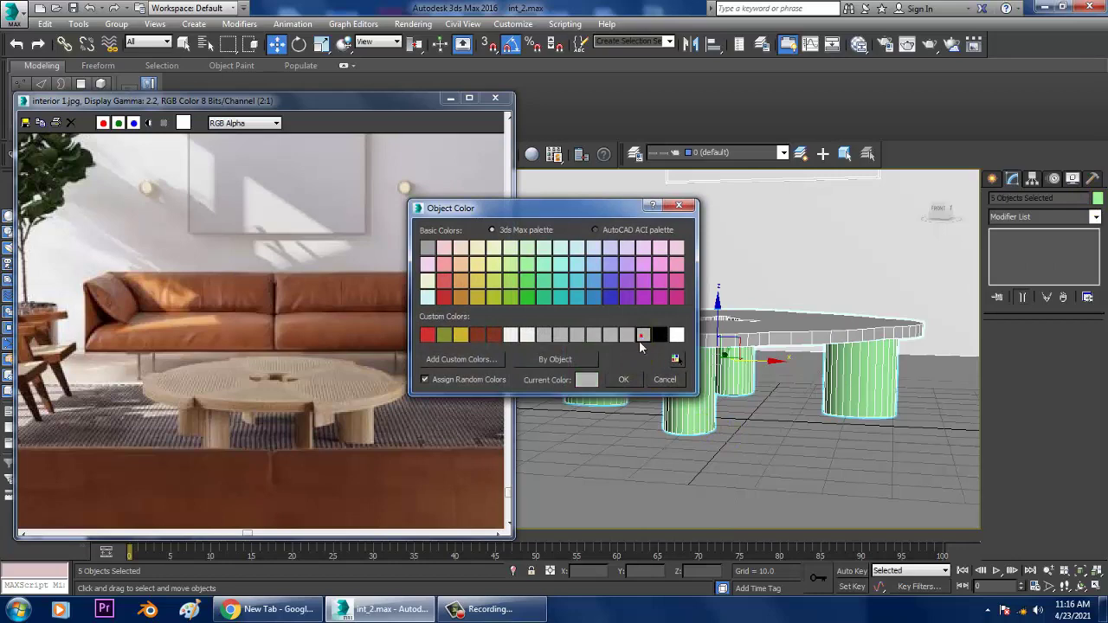
click(632, 387)
- Review the finished coffee table within the room, select its tabletop and save the scene
scroll(770, 396, down, 3)
alt+middle_drag(770, 396, 794, 335)
click(770, 404)
scroll(767, 400, down, 5)
scroll(757, 397, up, 5)
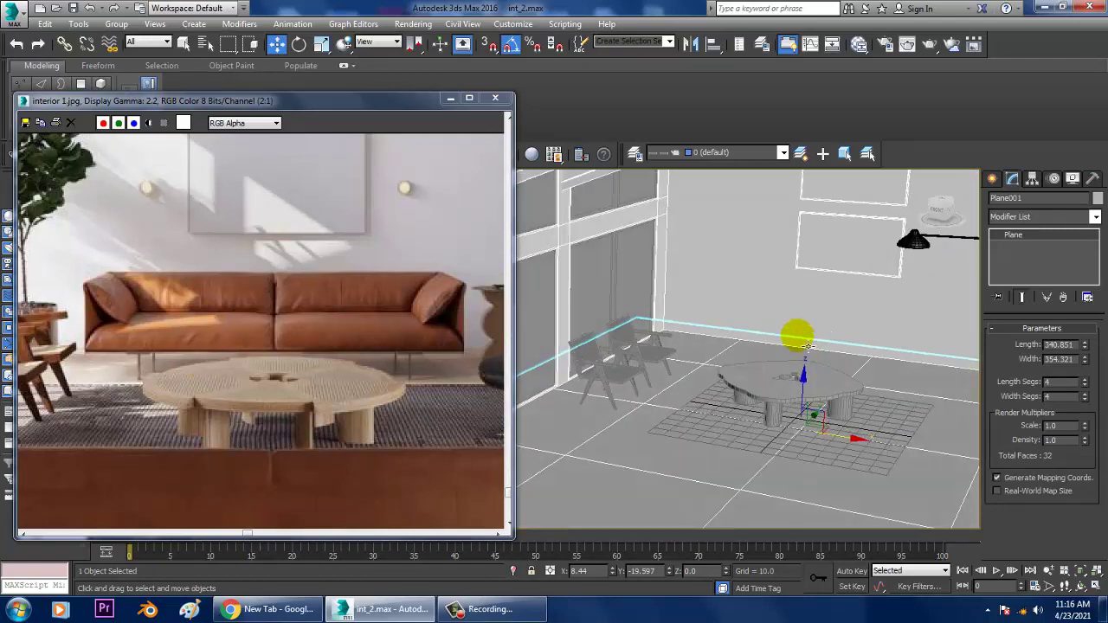
click(821, 381)
key(ctrl+s)
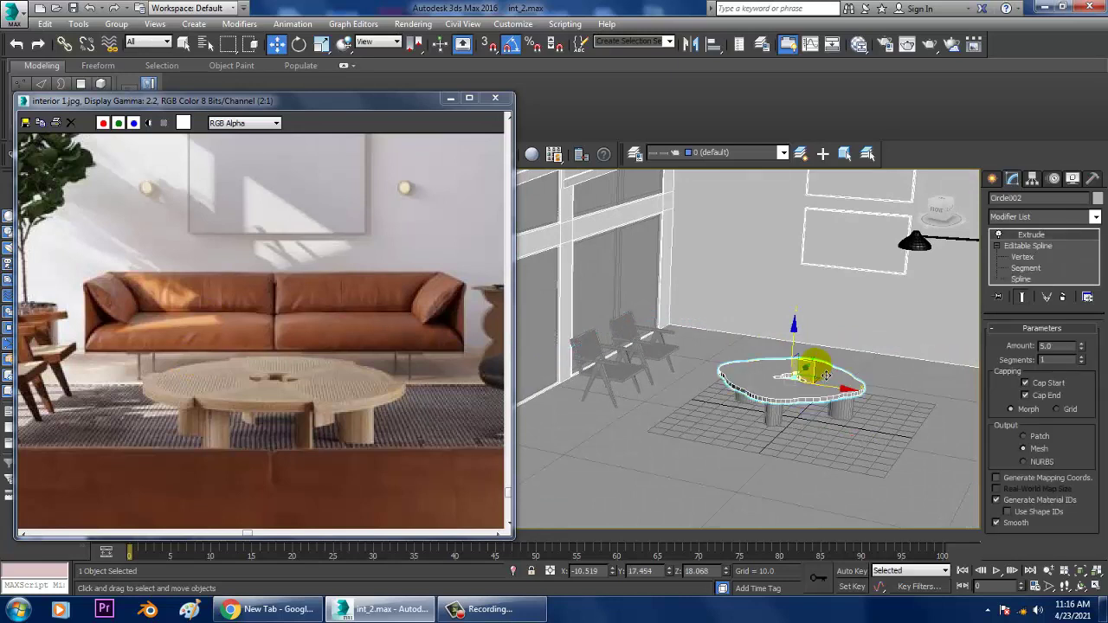
- Draw an open U-shaped line in Front view at tabletop level, wider than the coffee table, as the sofa frame
click(190, 346)
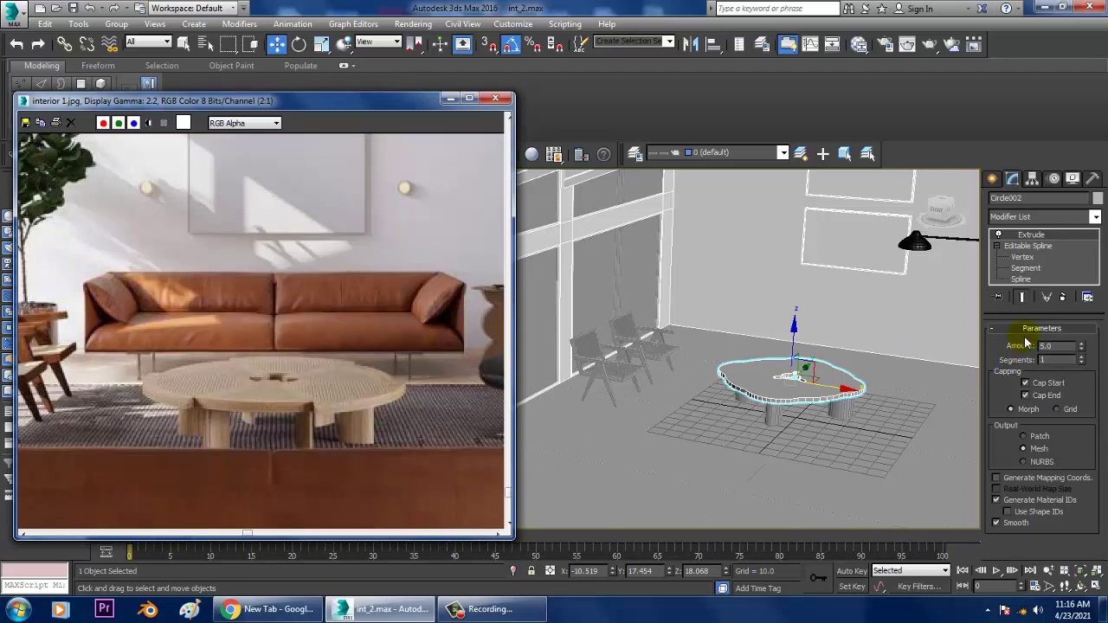
click(993, 179)
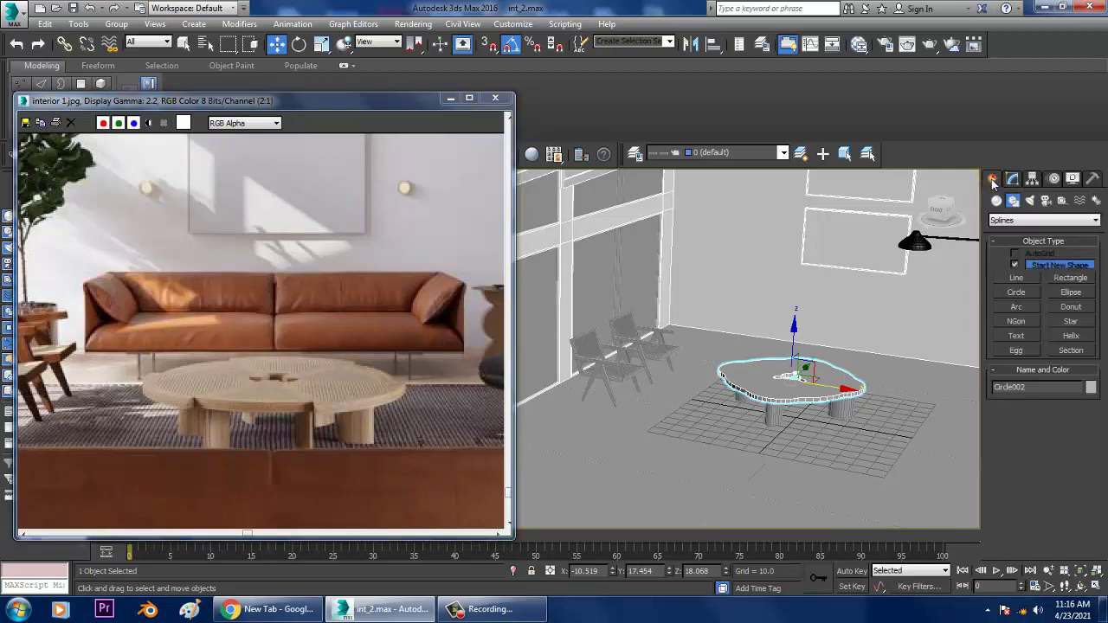
click(1017, 278)
key(alt+w)
key(alt+w)
key(z)
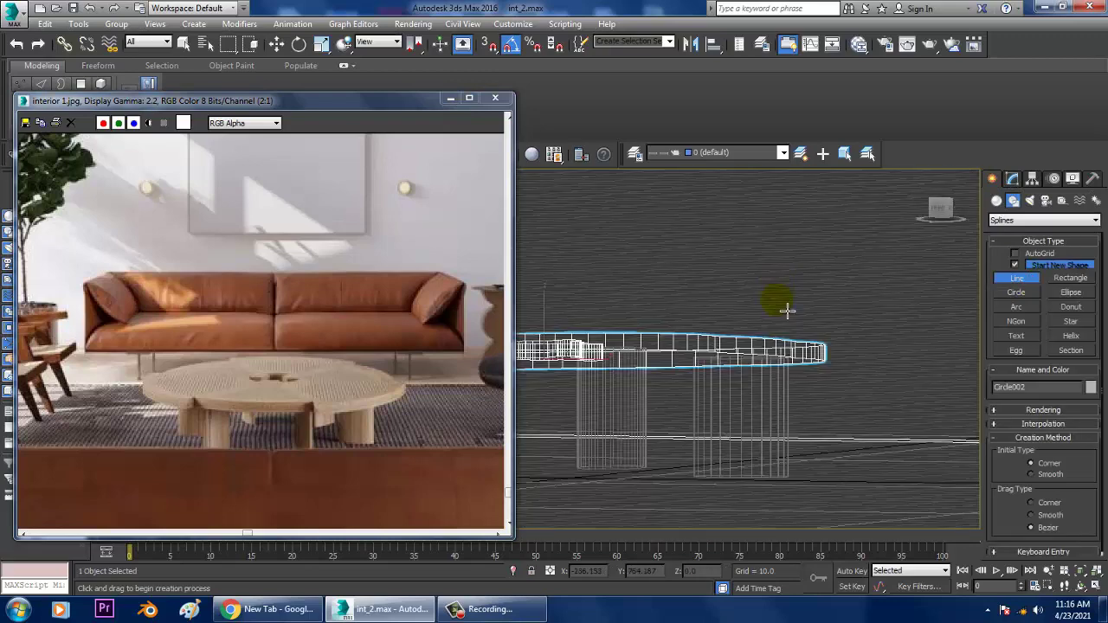
scroll(779, 314, down, 5)
middle_drag(774, 317, 796, 342)
key(f)
scroll(779, 338, down, 4)
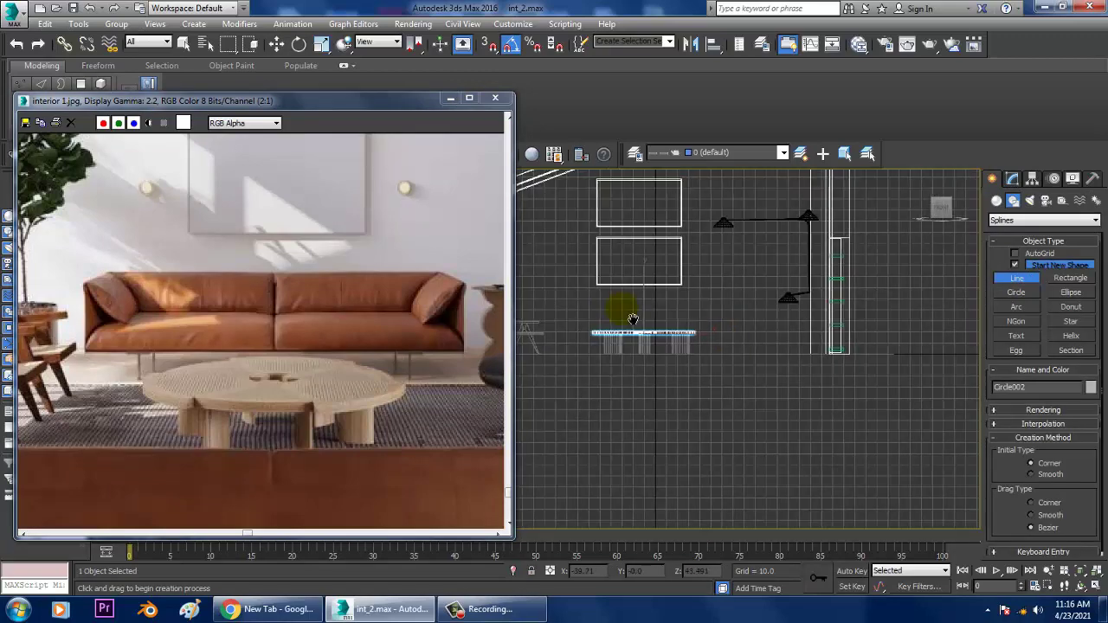
middle_drag(631, 317, 663, 345)
scroll(736, 346, up, 2)
scroll(666, 341, up, 2)
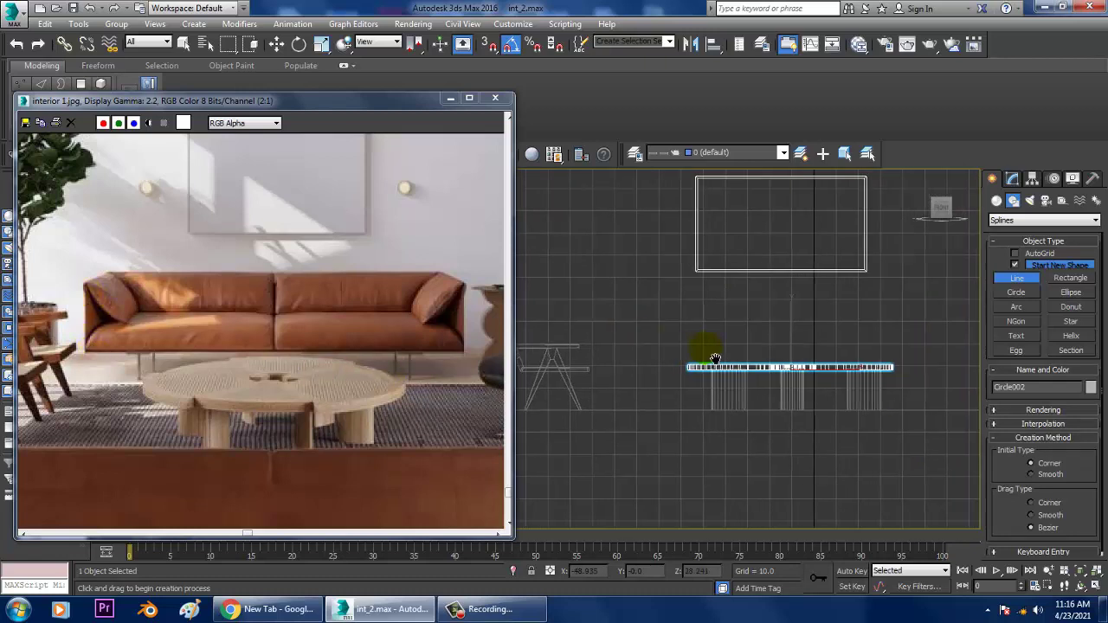
middle_drag(717, 356, 671, 346)
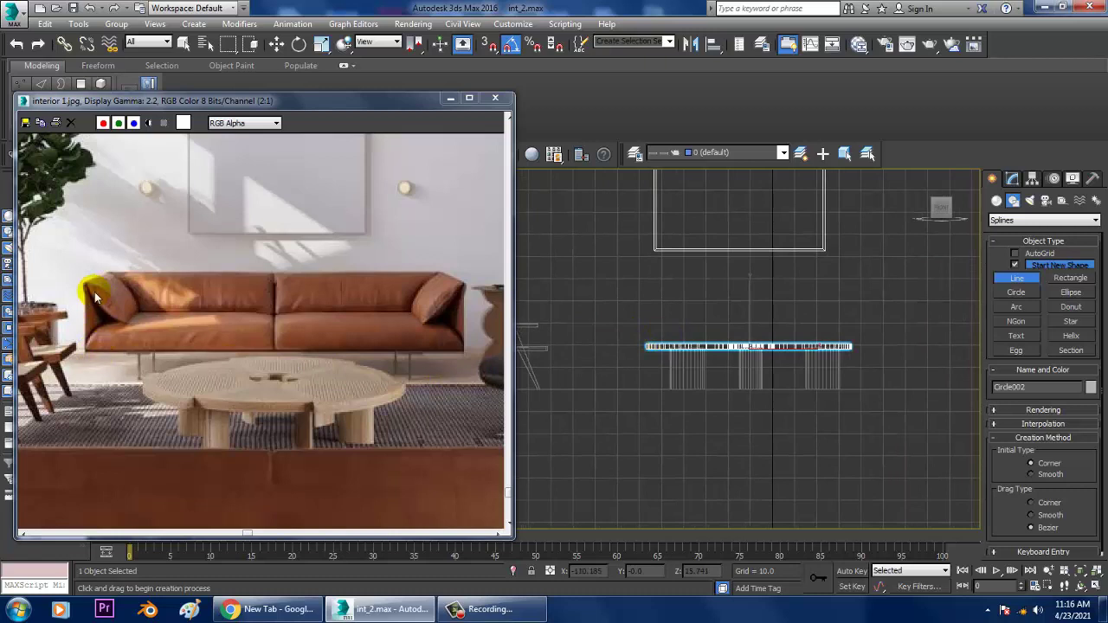
click(621, 293)
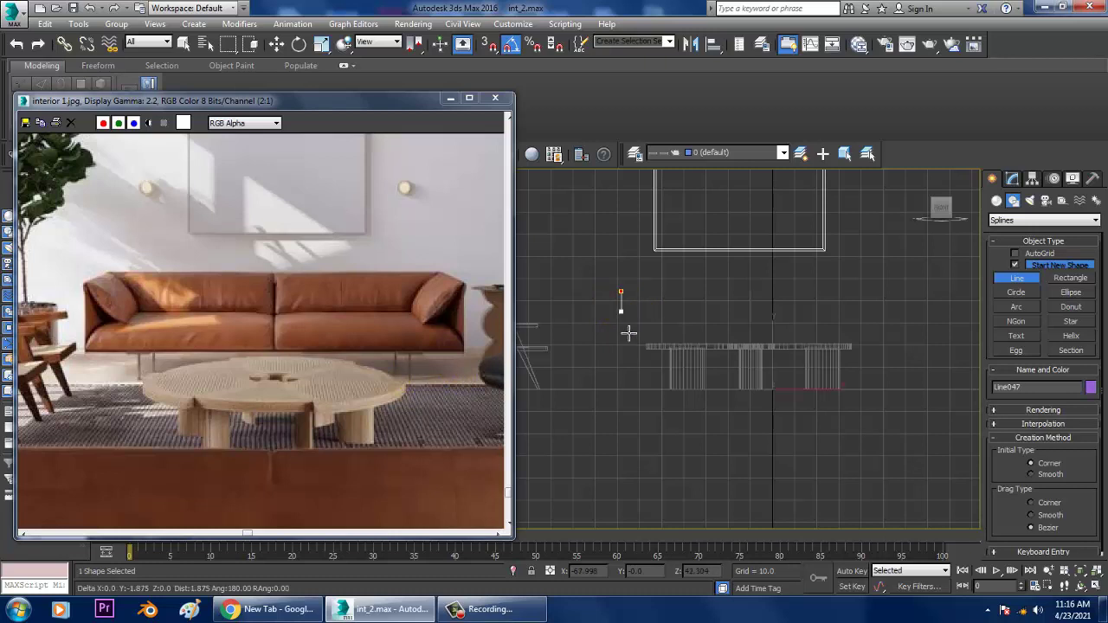
click(620, 345)
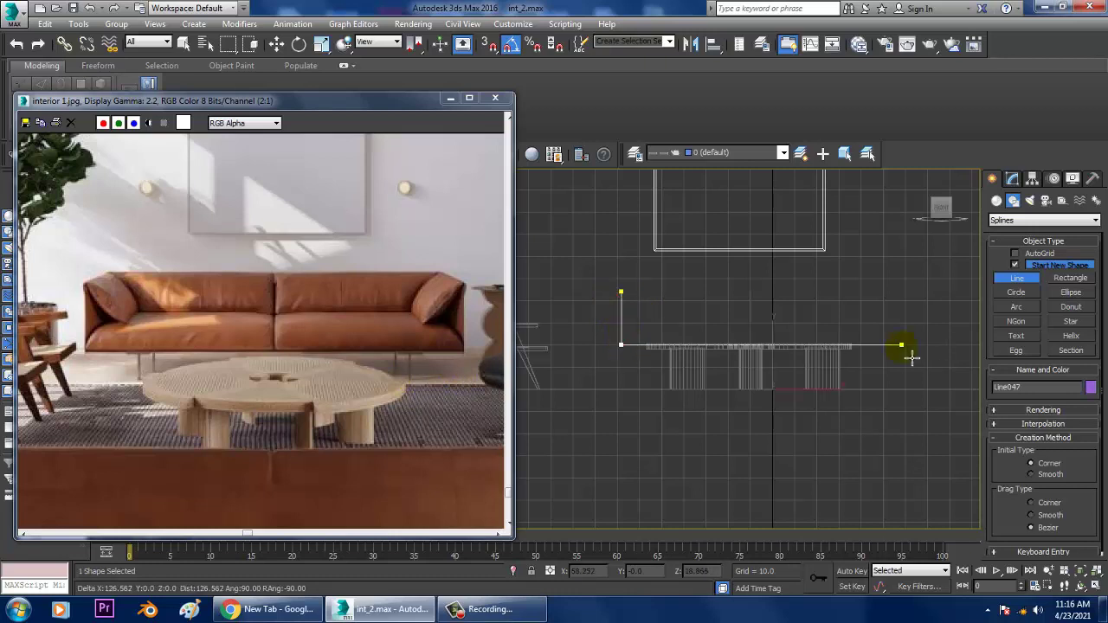
right_click(930, 303)
right_click(930, 303)
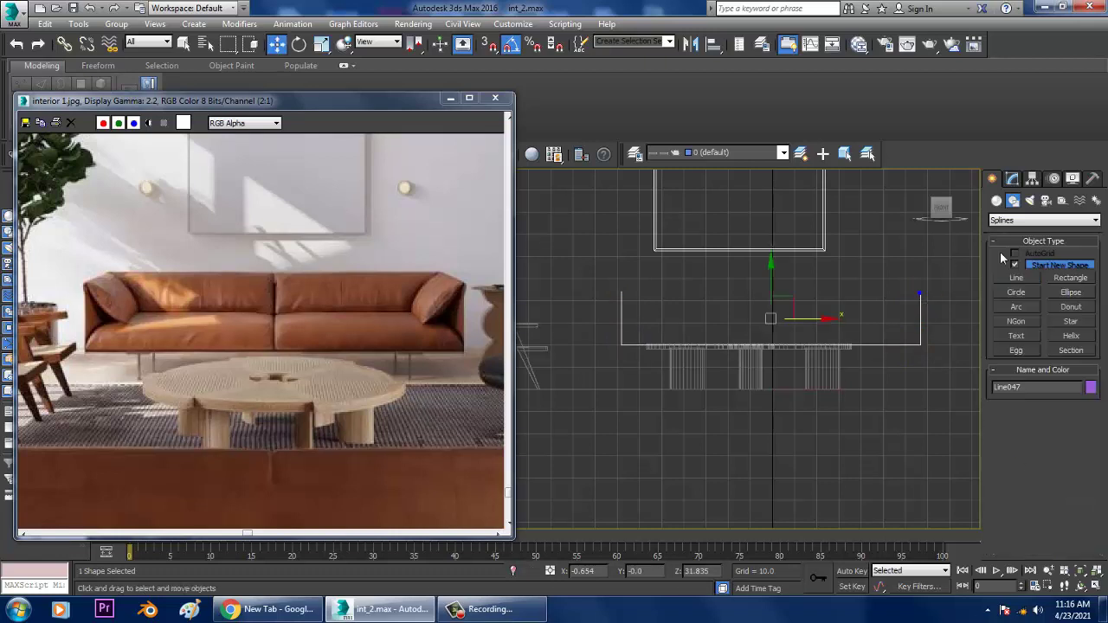
- Enable the frame line in the viewport with a rectangular section, length 2.52 and width 1.46
click(1013, 180)
click(1005, 329)
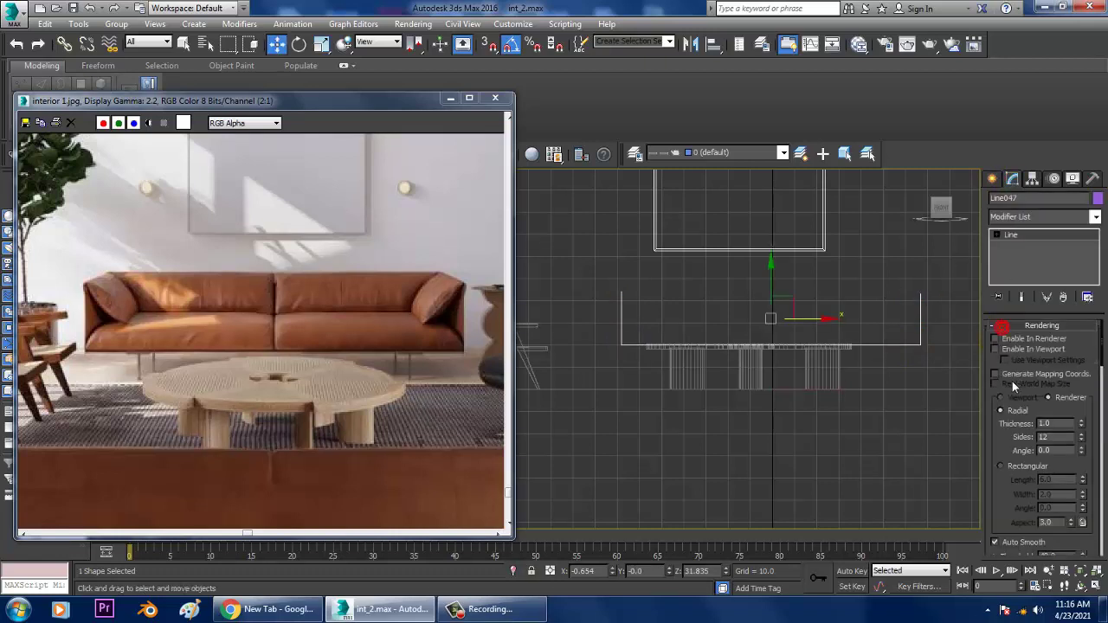
click(996, 349)
click(1021, 467)
key(alt+w)
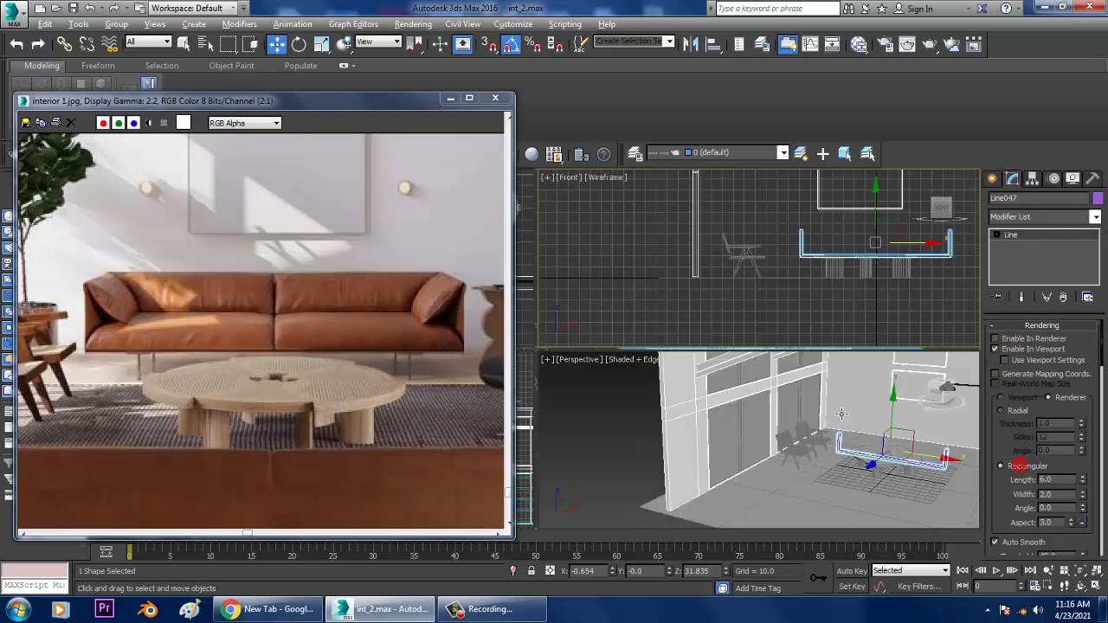
middle_click(773, 421)
key(alt+w)
key(z)
alt+middle_drag(772, 421, 771, 417)
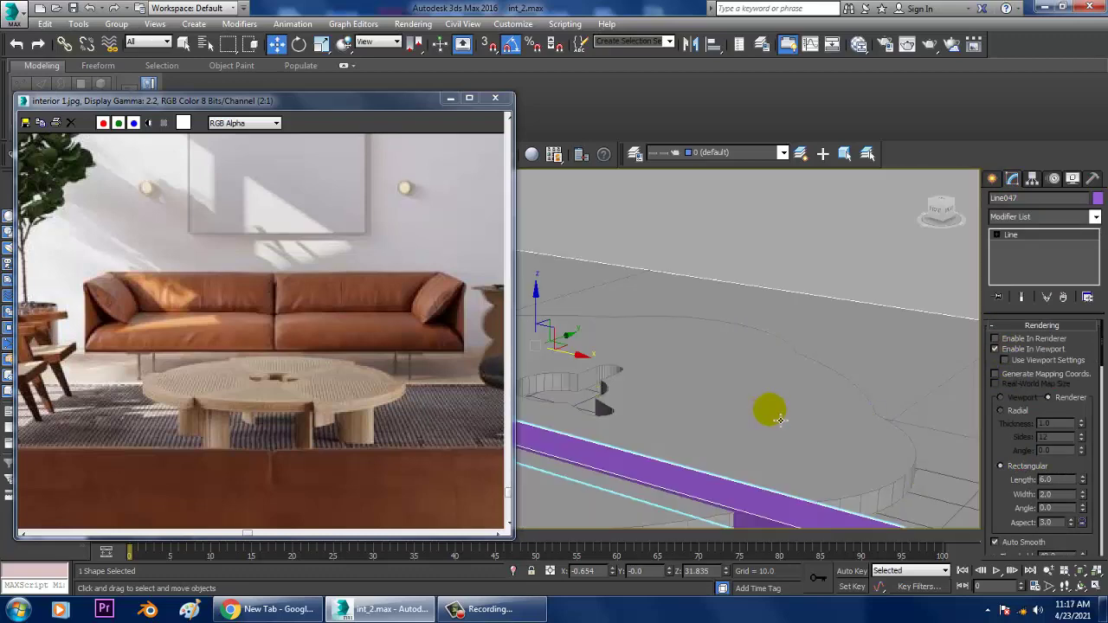
drag(1083, 481, 1101, 526)
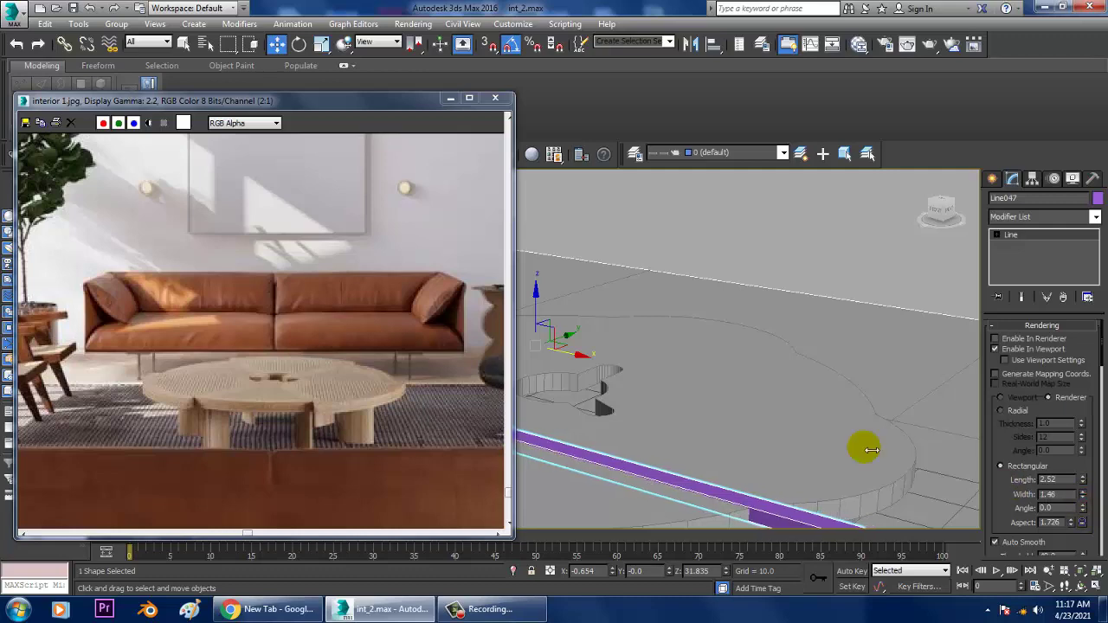
- Isolate the U-shaped frame and copy it along Y to about Y 34
alt+middle_drag(870, 450, 814, 364)
scroll(673, 396, down, 4)
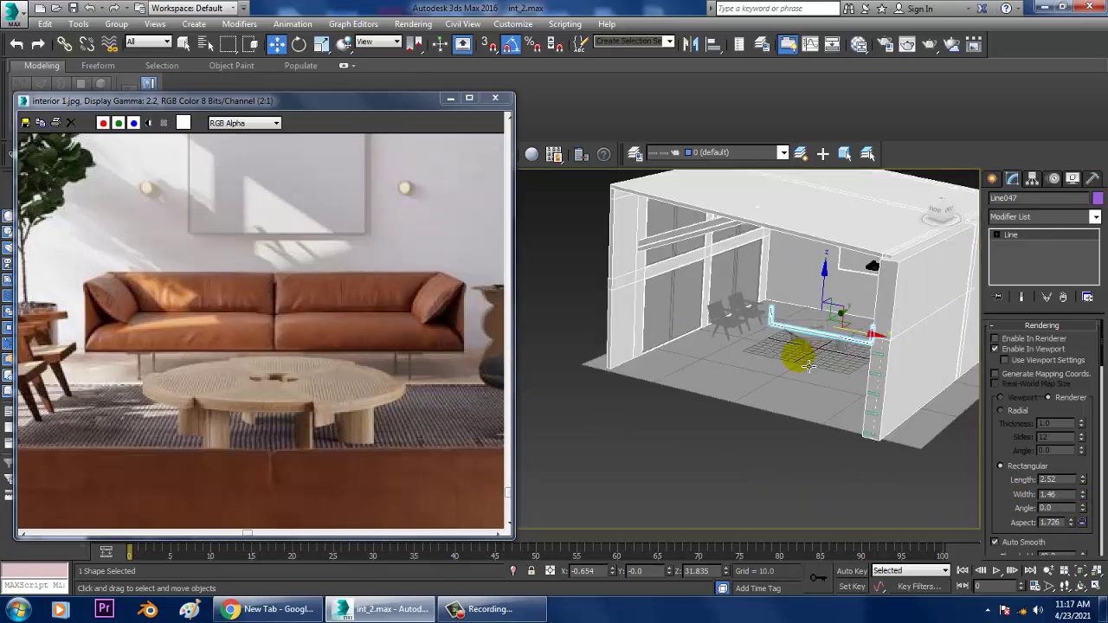
key(alt+q)
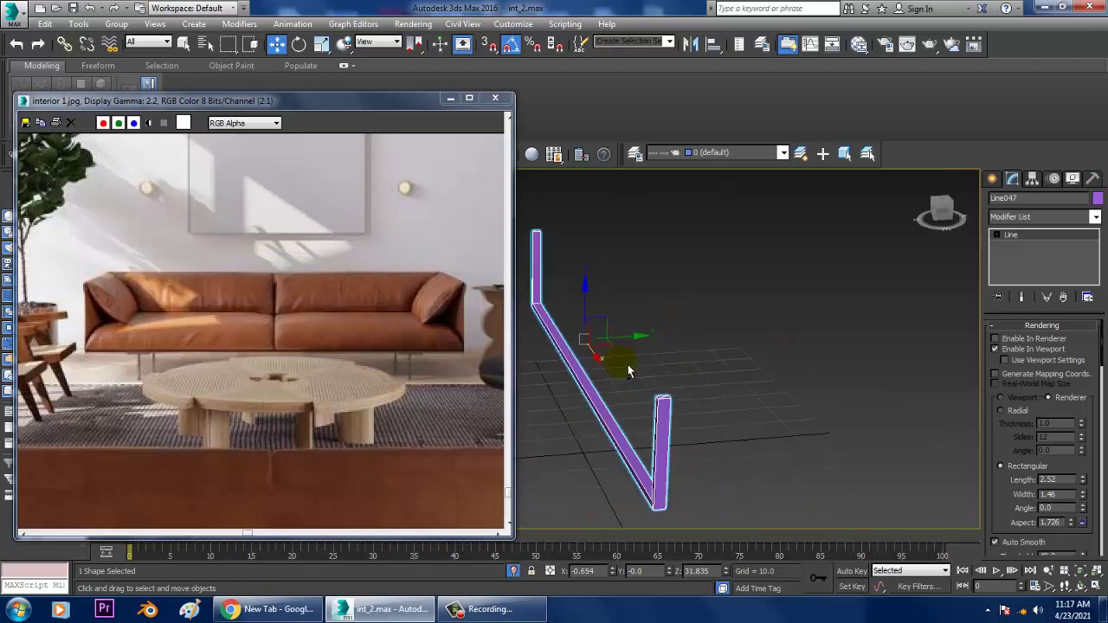
alt+middle_drag(700, 401, 707, 379)
key(r)
key(w)
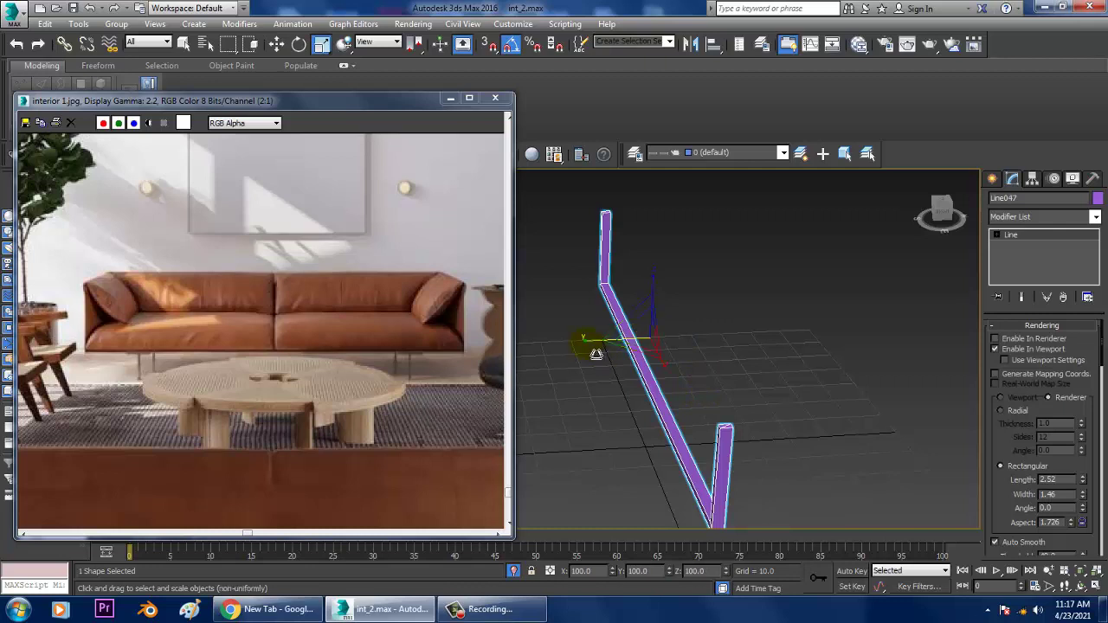
shift+drag(697, 348, 828, 329)
click(548, 362)
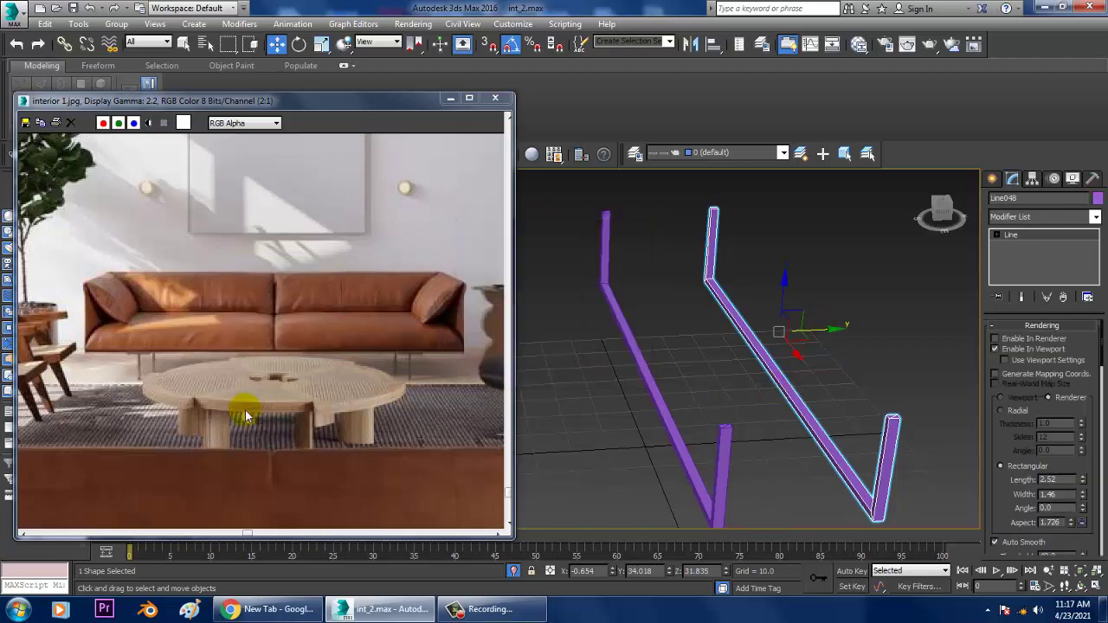
- Draw a straight crossbar line about 34.4 long in Top view, joining the two frames at their positive X end
middle_drag(251, 417, 263, 299)
alt+middle_drag(737, 408, 779, 371)
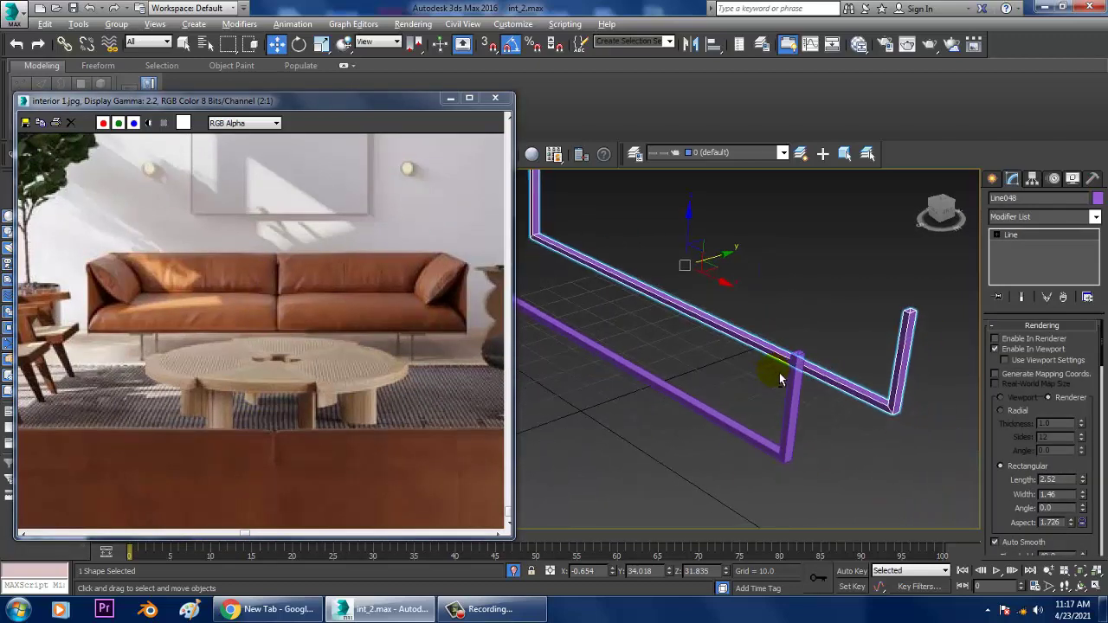
key(alt+w)
click(520, 294)
key(alt+w)
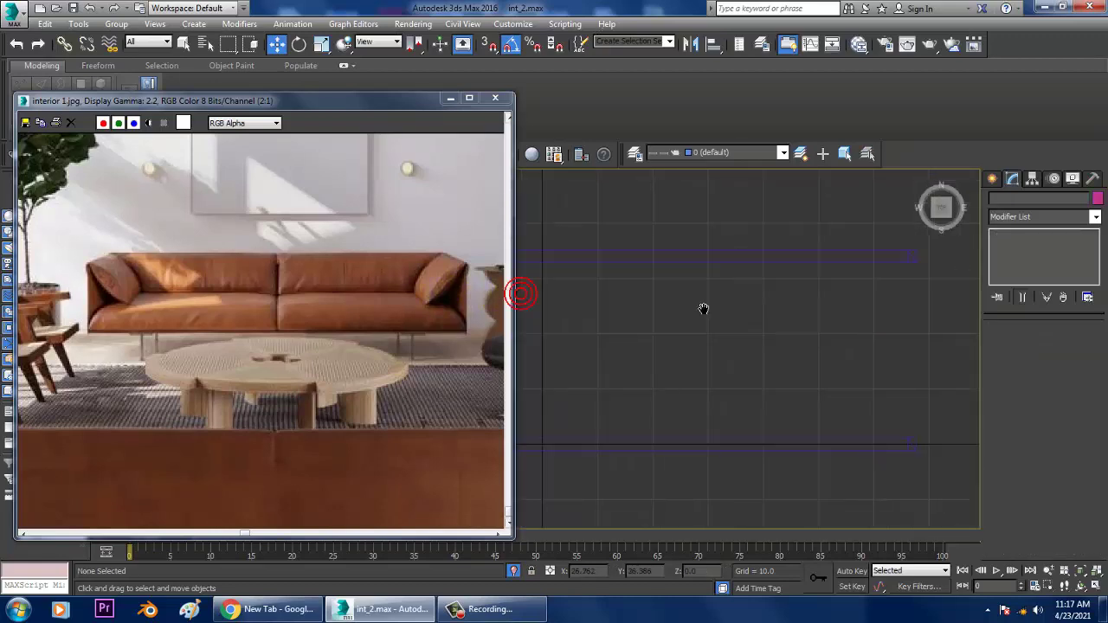
middle_drag(702, 309, 767, 297)
scroll(766, 297, down, 5)
middle_drag(901, 322, 802, 327)
click(994, 179)
click(1015, 277)
scroll(769, 313, up, 3)
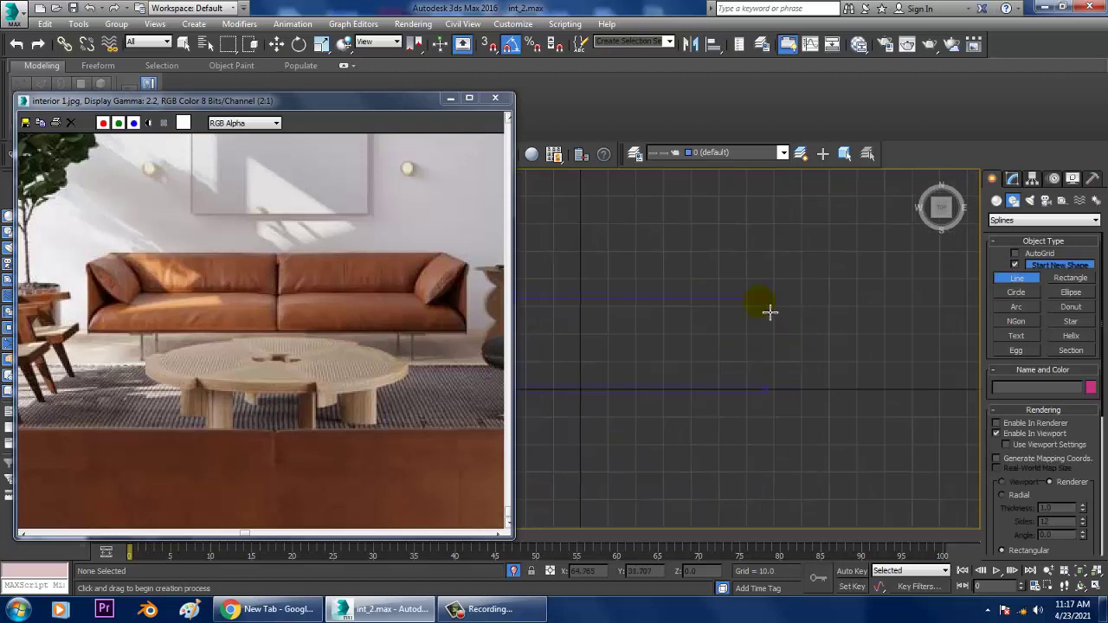
click(762, 299)
click(762, 387)
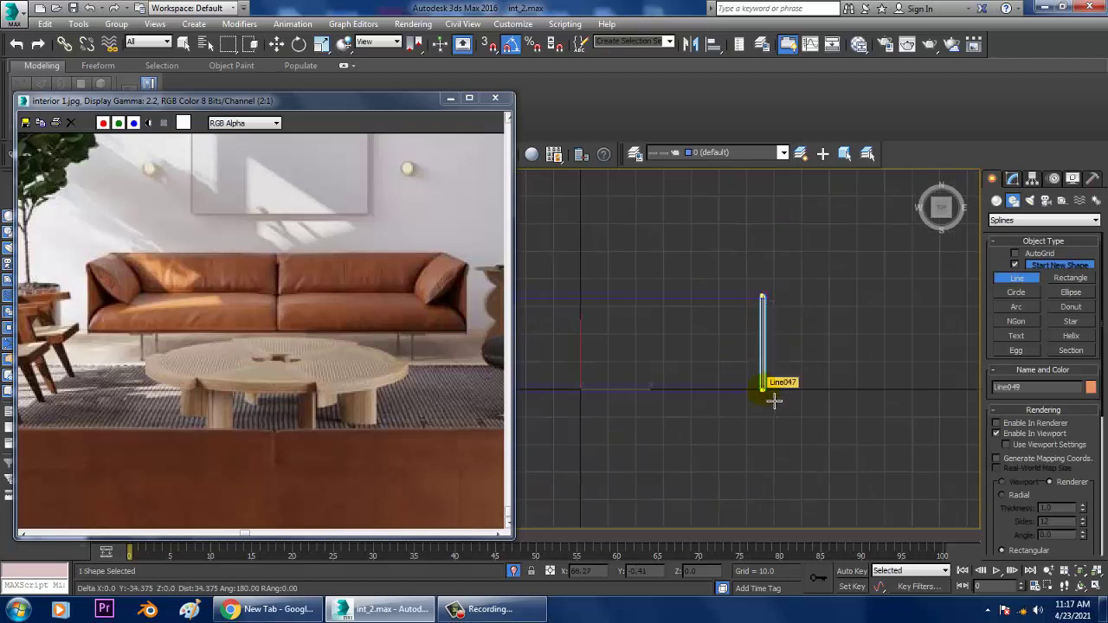
key(w)
middle_drag(808, 358, 894, 348)
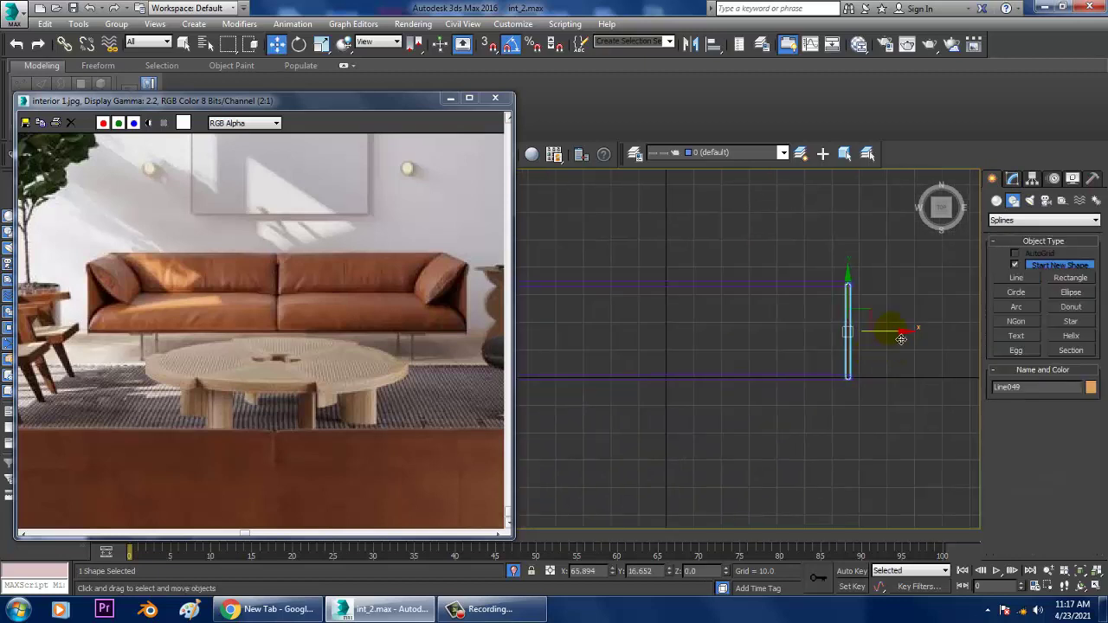
- Copy the crossbar along X to the opposite end of the frames, at about X -68
shift+drag(901, 339, 621, 331)
click(557, 365)
middle_drag(614, 329, 812, 329)
drag(815, 343, 731, 338)
- Raise both crossbars along Z to about 20.5, level with the bottom rails of the frames
key(alt+w)
middle_click(765, 438)
key(alt+w)
middle_drag(752, 418, 779, 416)
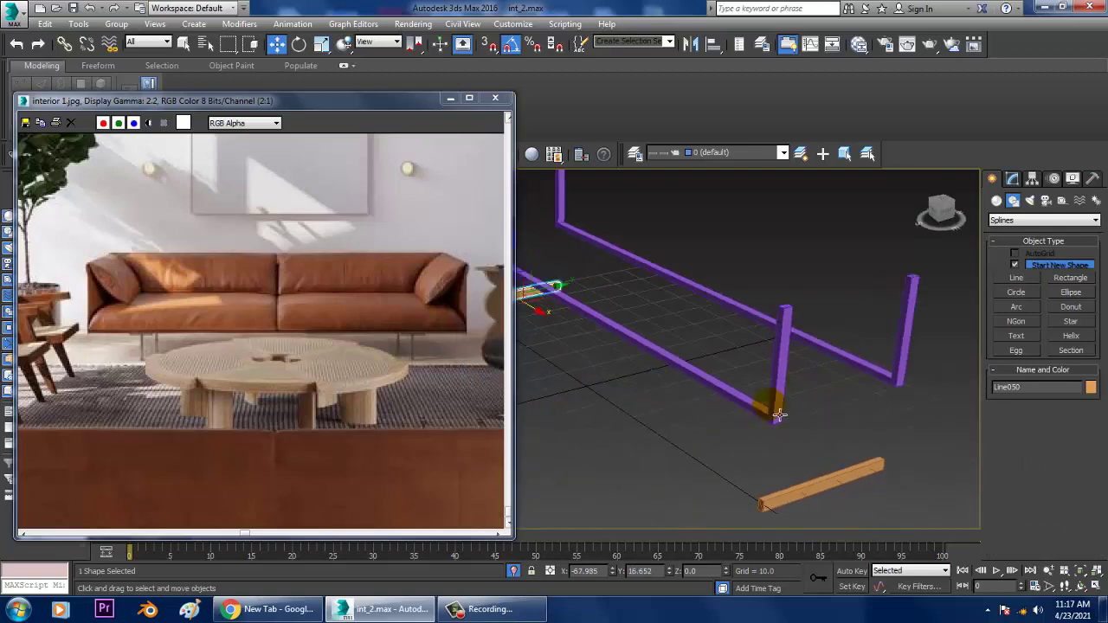
ctrl+click(825, 502)
drag(647, 348, 659, 275)
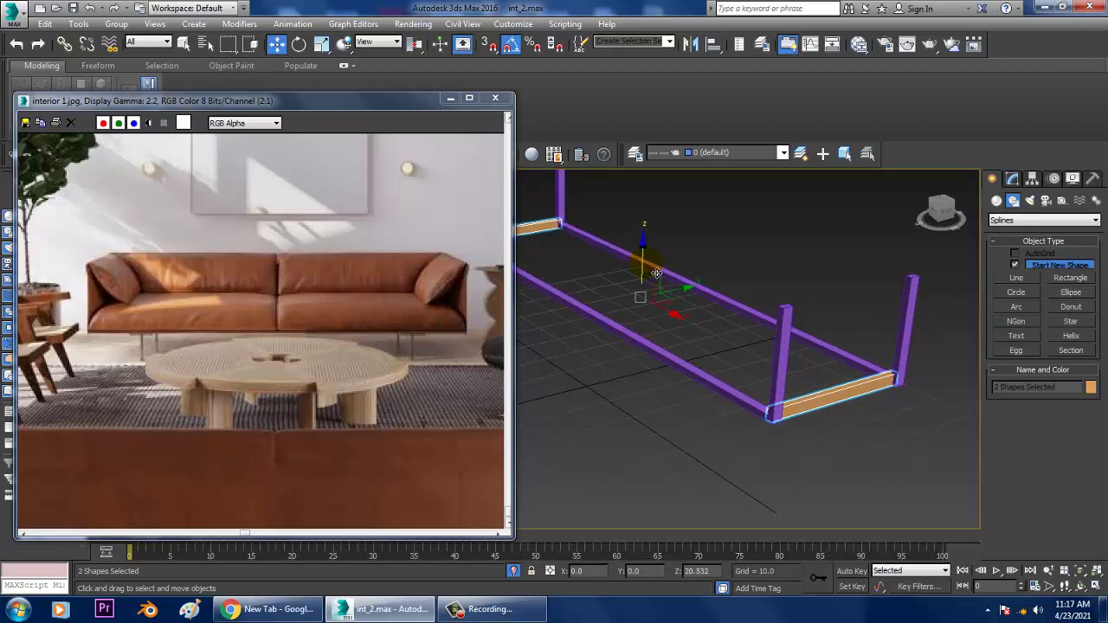
- Compare the frame with the sofa in the reference image and start a Box from the standard primitives
alt+middle_drag(657, 274, 681, 348)
alt+middle_drag(715, 406, 798, 425)
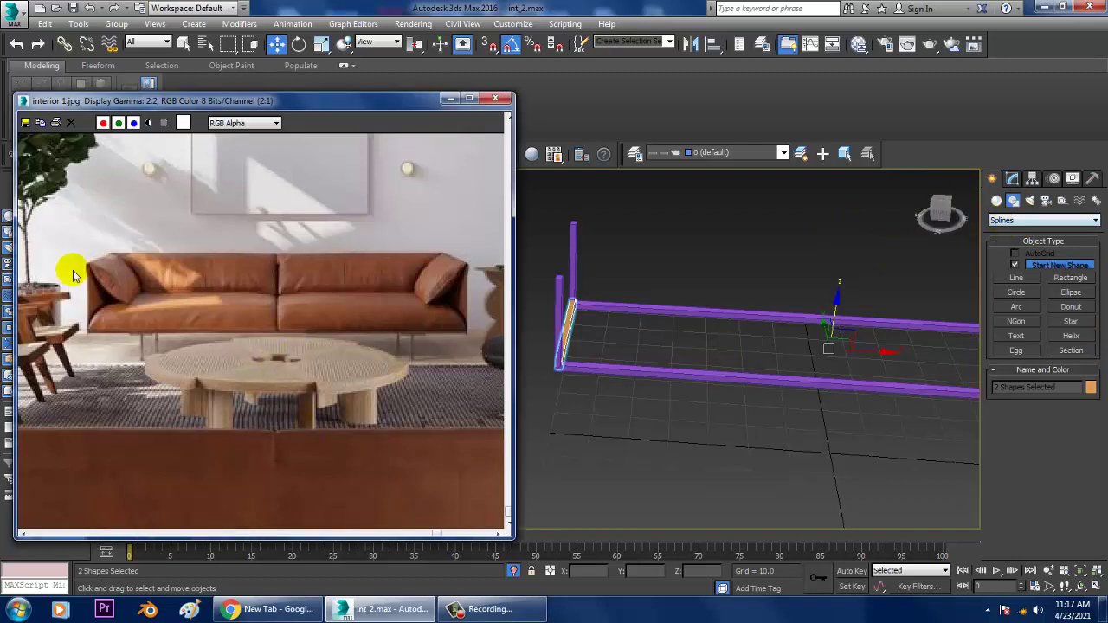
middle_drag(75, 272, 174, 300)
middle_drag(313, 328, 373, 346)
middle_drag(196, 346, 243, 348)
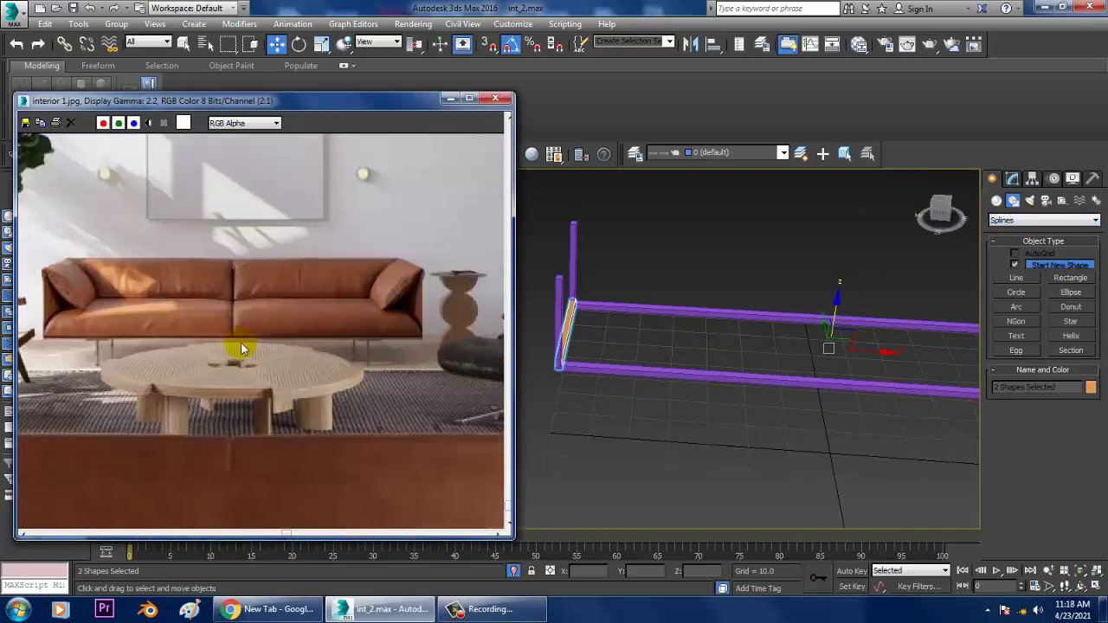
click(997, 200)
click(1019, 220)
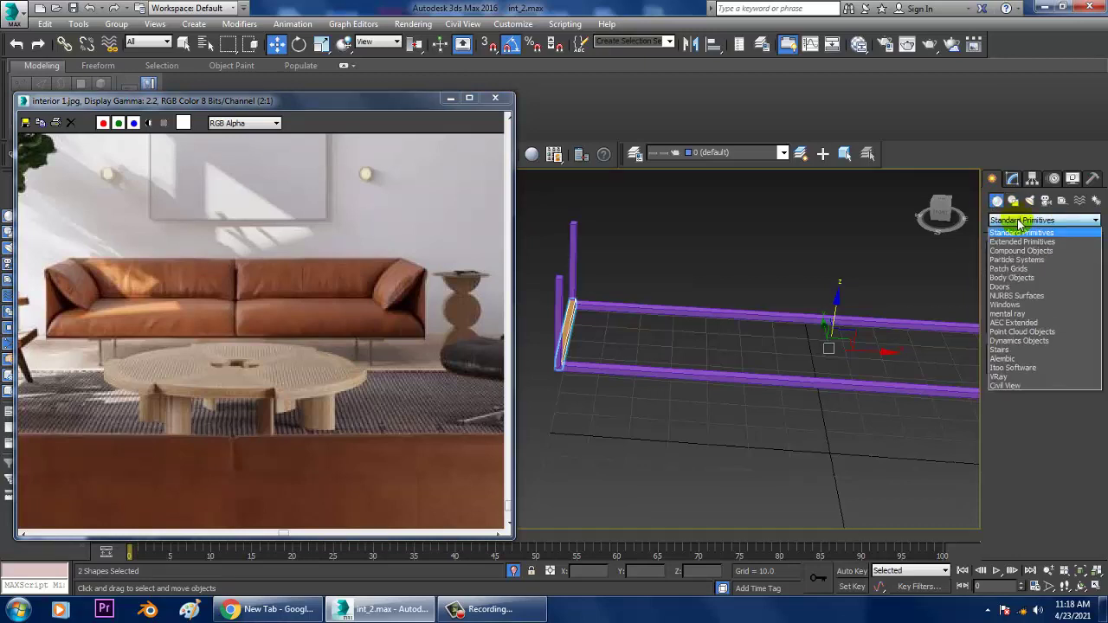
click(1029, 233)
click(1015, 271)
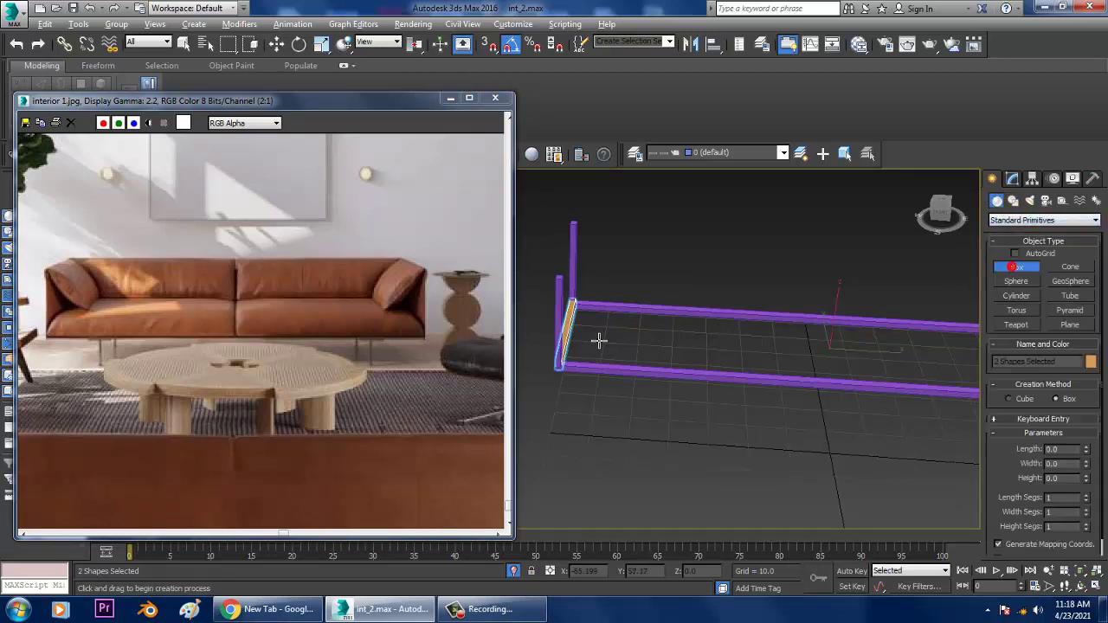
key(alt+w)
middle_click(533, 303)
key(alt+w)
middle_drag(537, 304, 745, 290)
scroll(742, 292, down, 3)
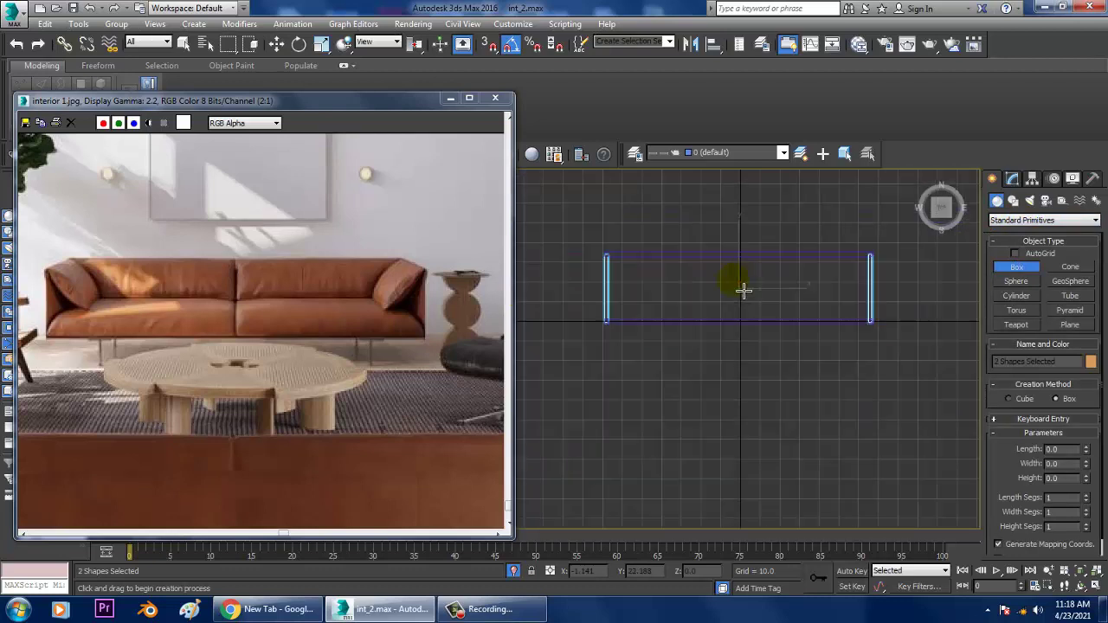
scroll(736, 294, up, 1)
middle_drag(668, 308, 716, 317)
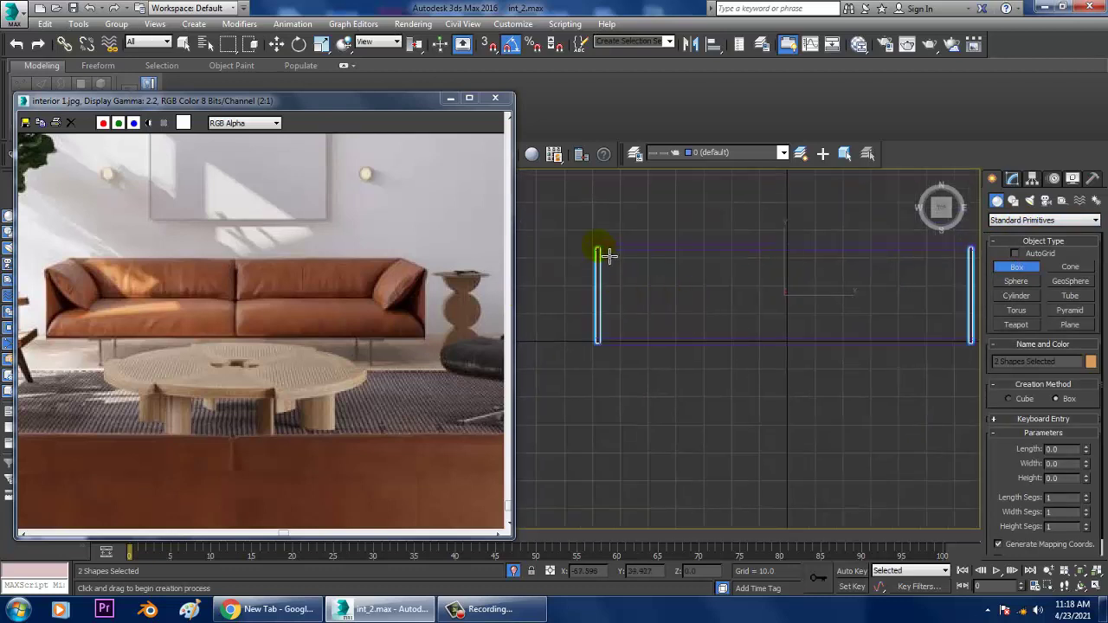
drag(610, 257, 794, 354)
right_click(792, 356)
key(alt+w)
middle_click(789, 408)
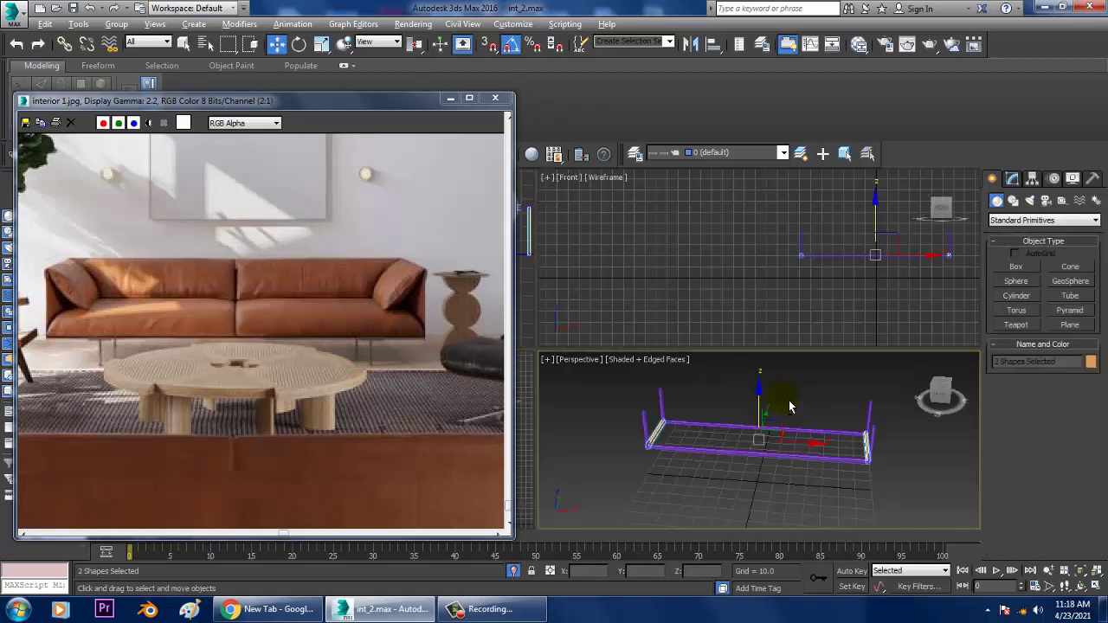
key(alt+w)
middle_drag(680, 385, 776, 406)
scroll(776, 406, down, 5)
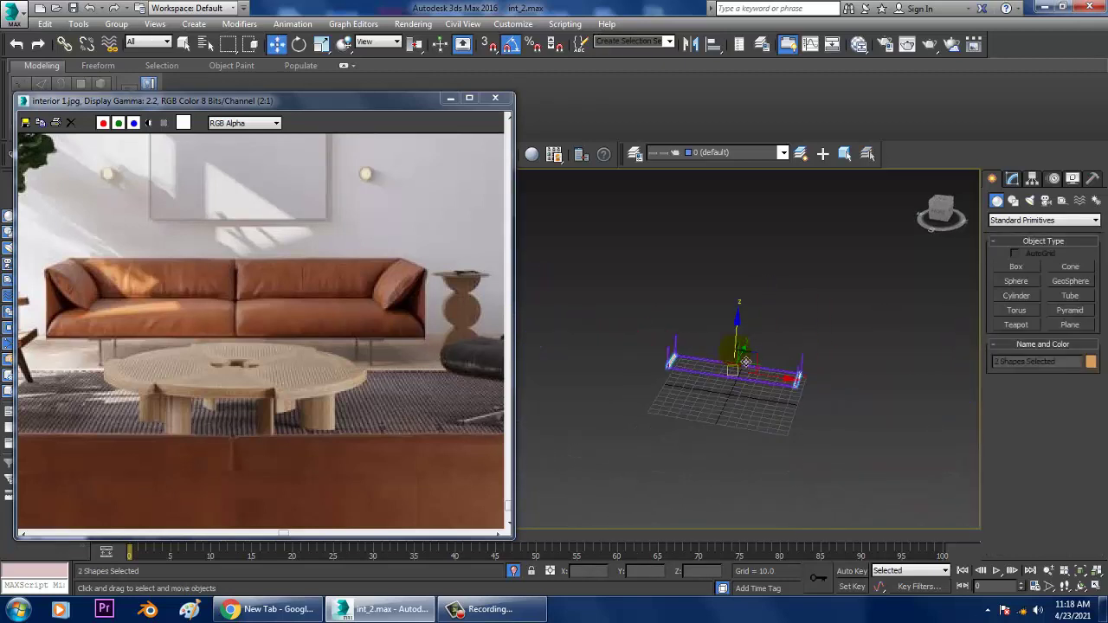
- Create a seat box in Top view over the negative X half of the frame, about 34.8 long, 72.3 wide and 17.2 high
click(1017, 268)
key(alt+w)
middle_click(527, 279)
key(alt+w)
middle_drag(632, 270, 668, 271)
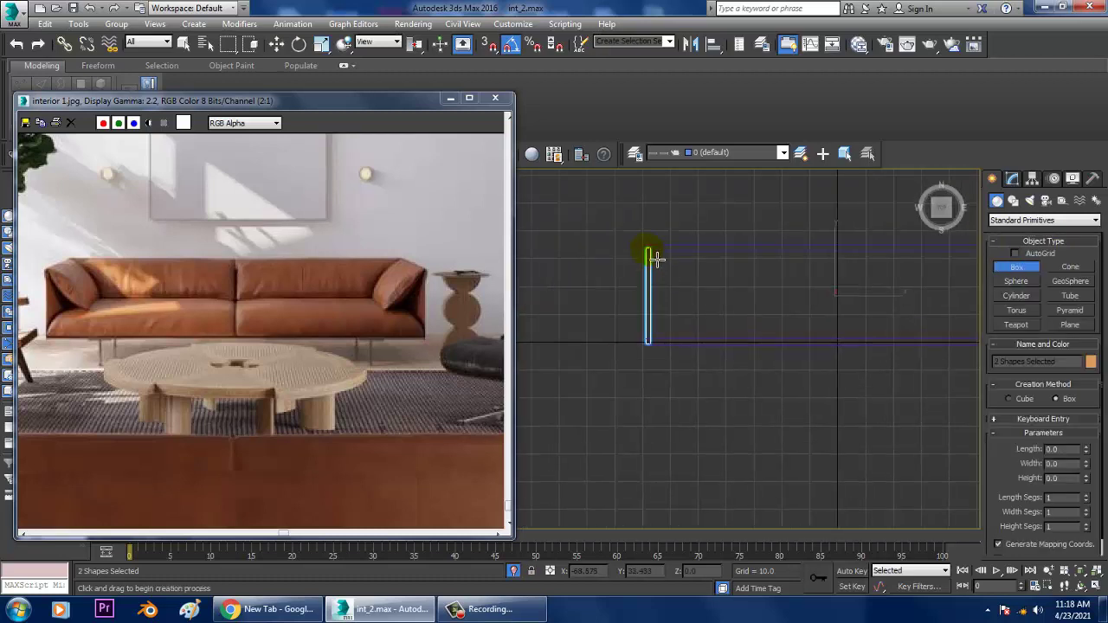
drag(660, 256, 860, 350)
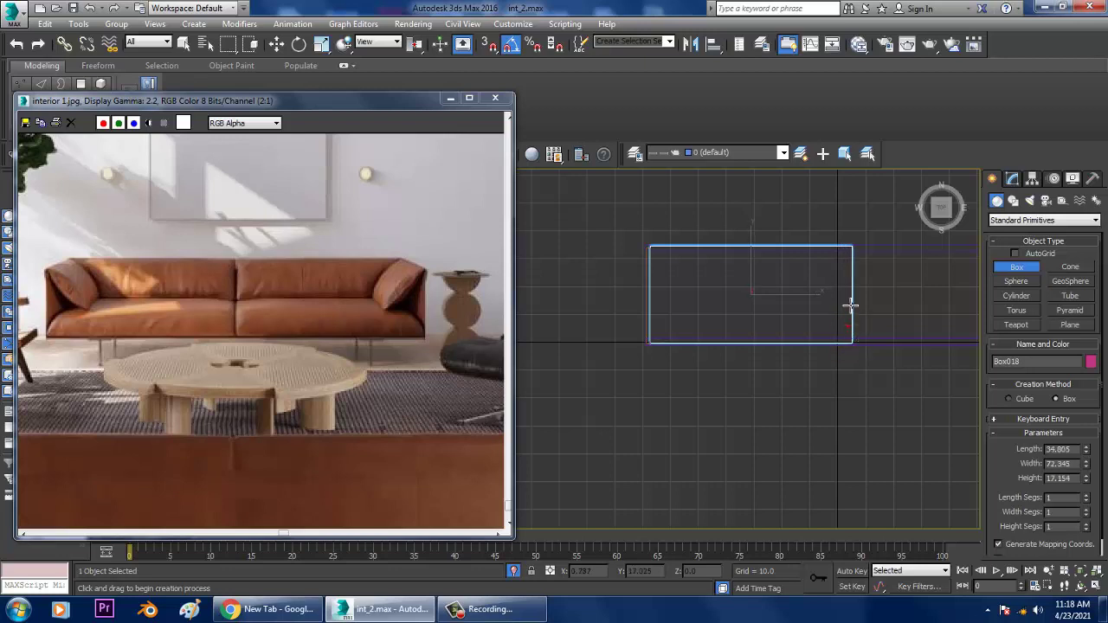
click(850, 305)
key(w)
middle_drag(815, 327, 740, 336)
key(alt+w)
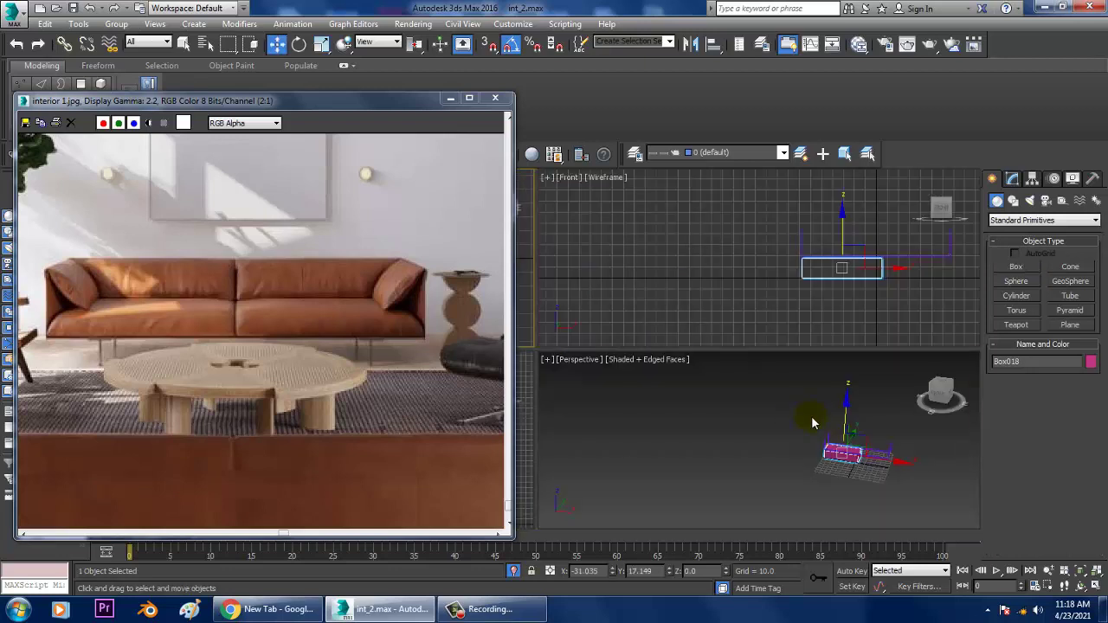
- Raise the seat box along Z to about 20.3 so it sits on the rails of the frame
key(alt+w)
middle_drag(812, 422, 802, 391)
scroll(810, 411, up, 3)
scroll(788, 375, up, 4)
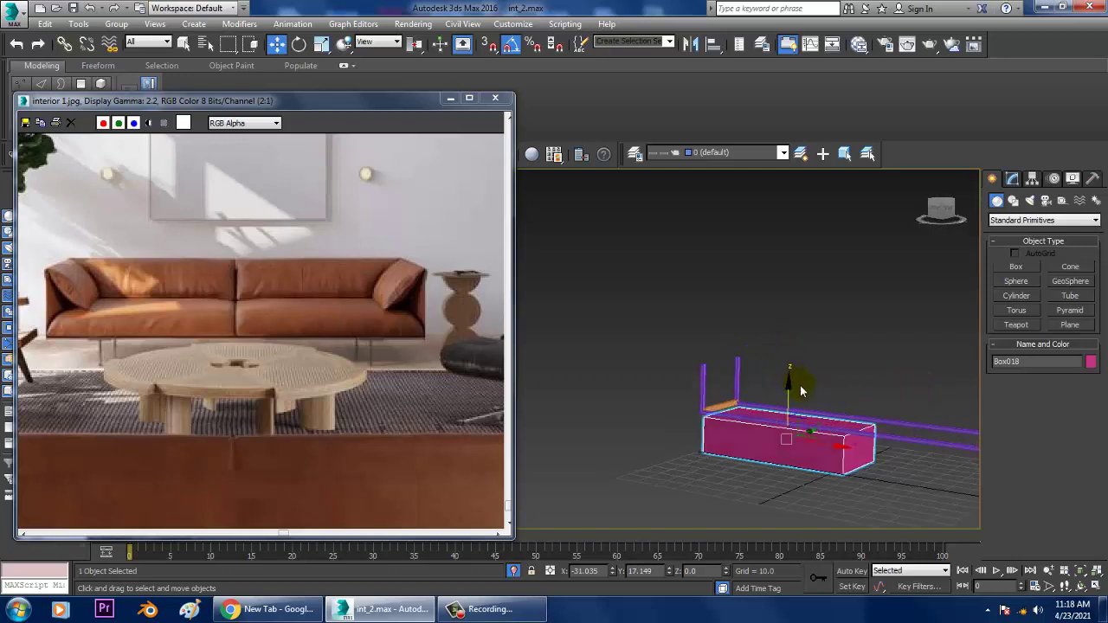
drag(796, 406, 792, 436)
scroll(794, 381, up, 4)
key(r)
alt+middle_drag(793, 435, 787, 392)
scroll(798, 415, down, 4)
- Try copying the seat box along X to about 40.2 to check whether a second seat fits the frame
key(w)
mouse_move(766, 399)
shift+mouse_down()
mouse_move(932, 417)
mouse_move(909, 415)
shift+mouse_up()
click(608, 362)
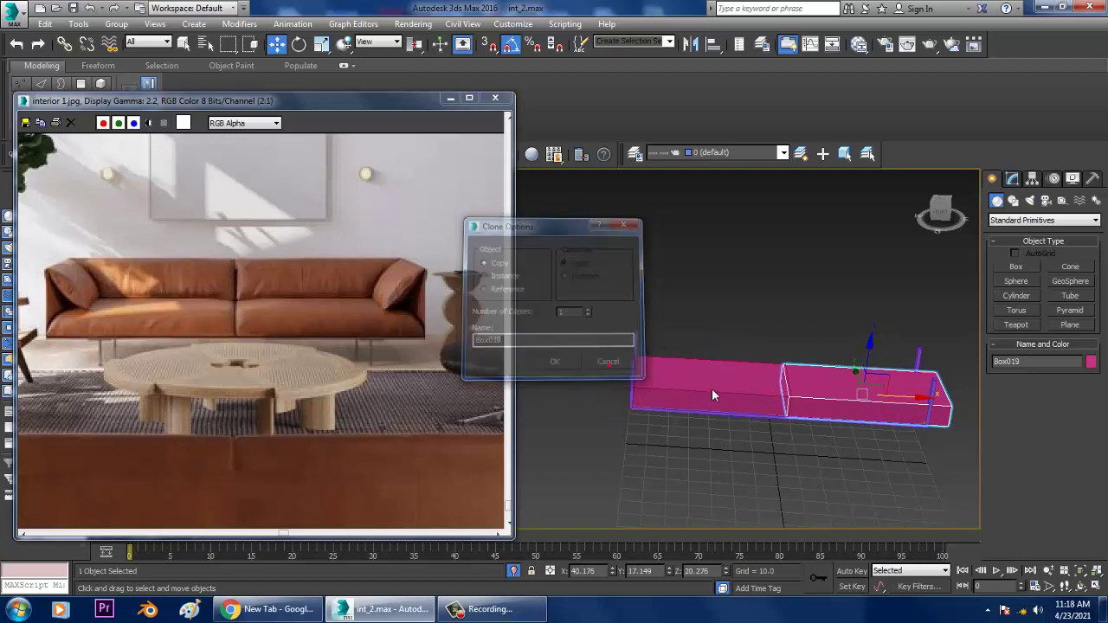
- Convert the seat box to an Editable Poly and move its inner end's four vertices along X to about -4.1
right_click(726, 373)
mouse_move(780, 512)
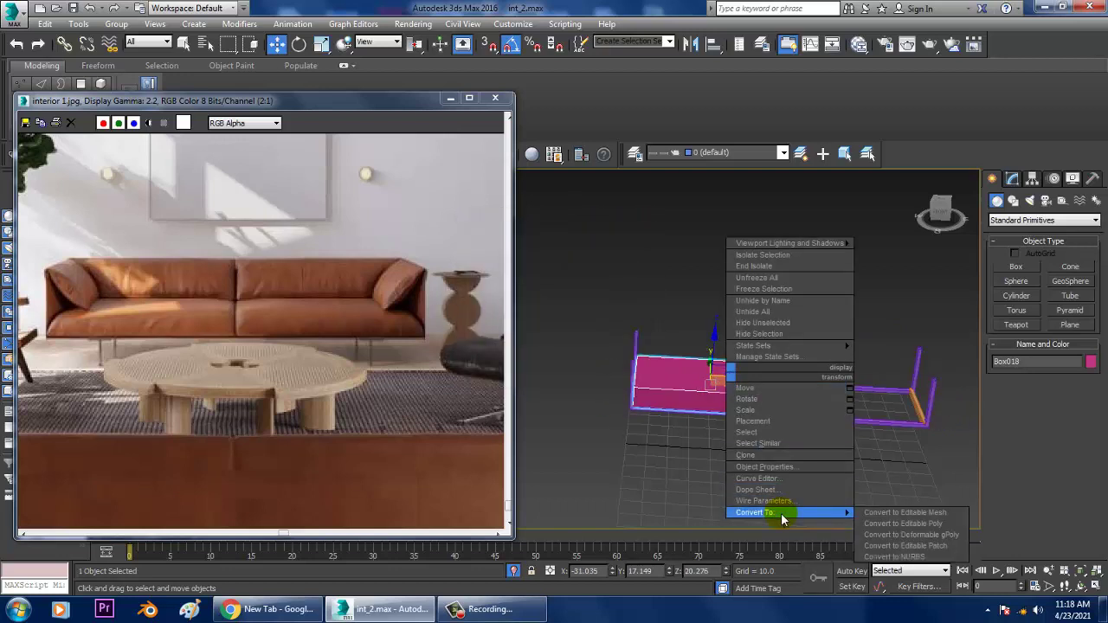
click(907, 524)
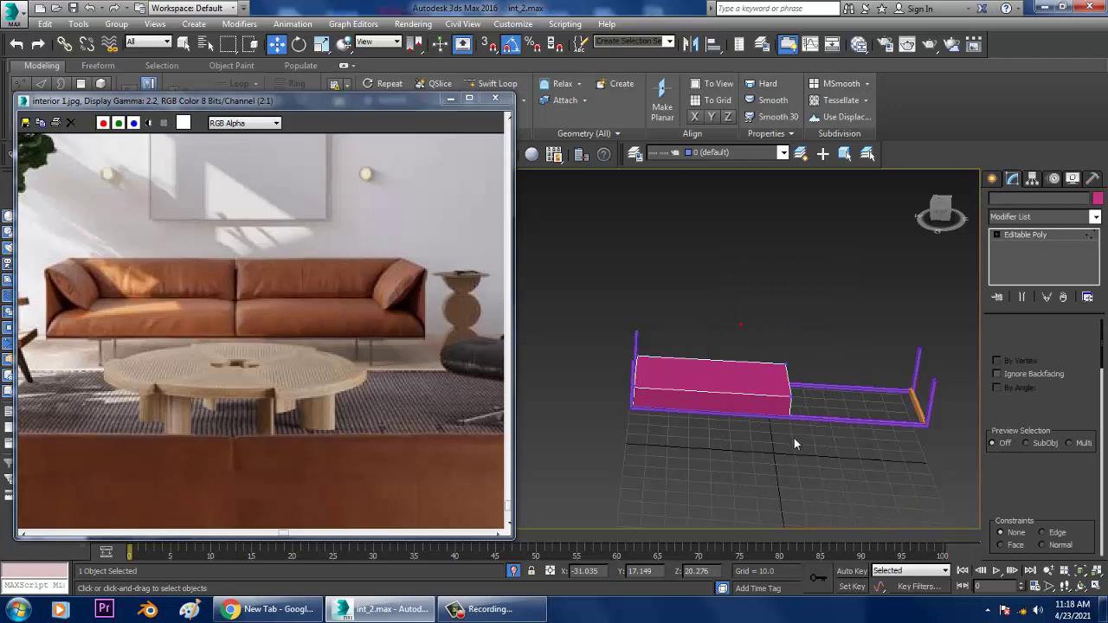
key(1)
scroll(762, 406, up, 3)
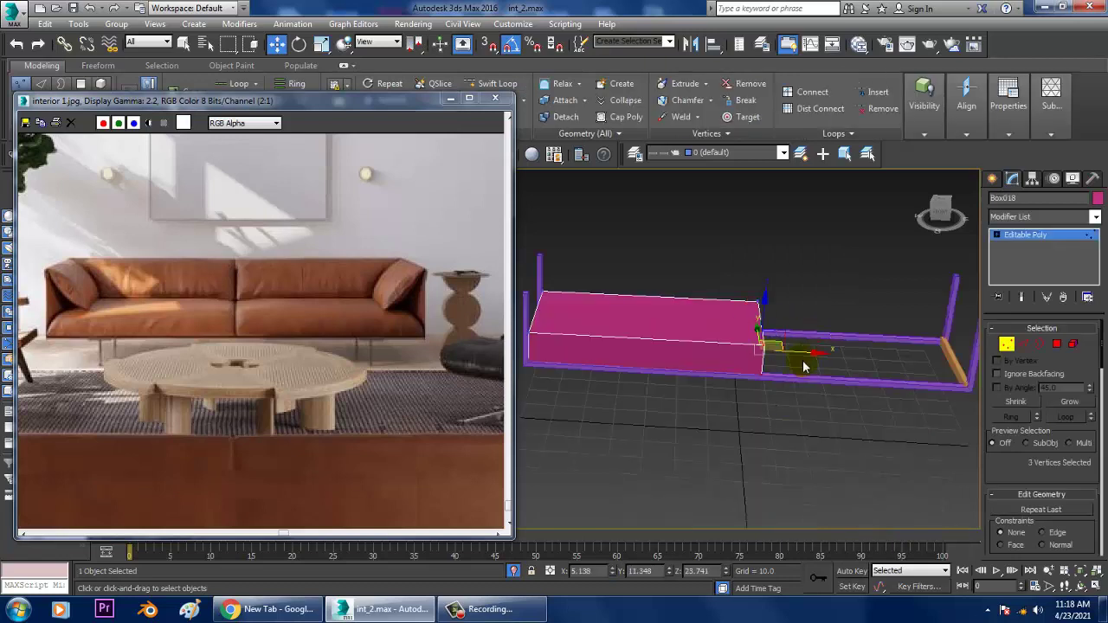
mouse_move(694, 266)
mouse_down()
mouse_move(804, 355)
mouse_move(738, 346)
mouse_up()
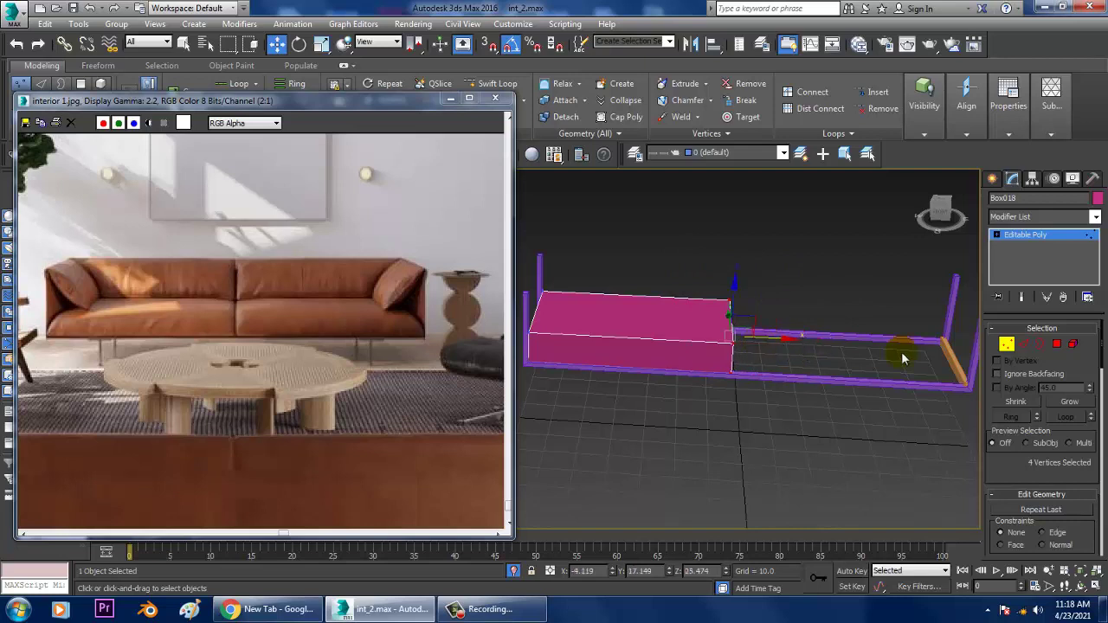
- Try copying the shortened seat box along X to about 37.6 to check the gap between the two seats
click(1015, 236)
shift+drag(675, 330, 901, 367)
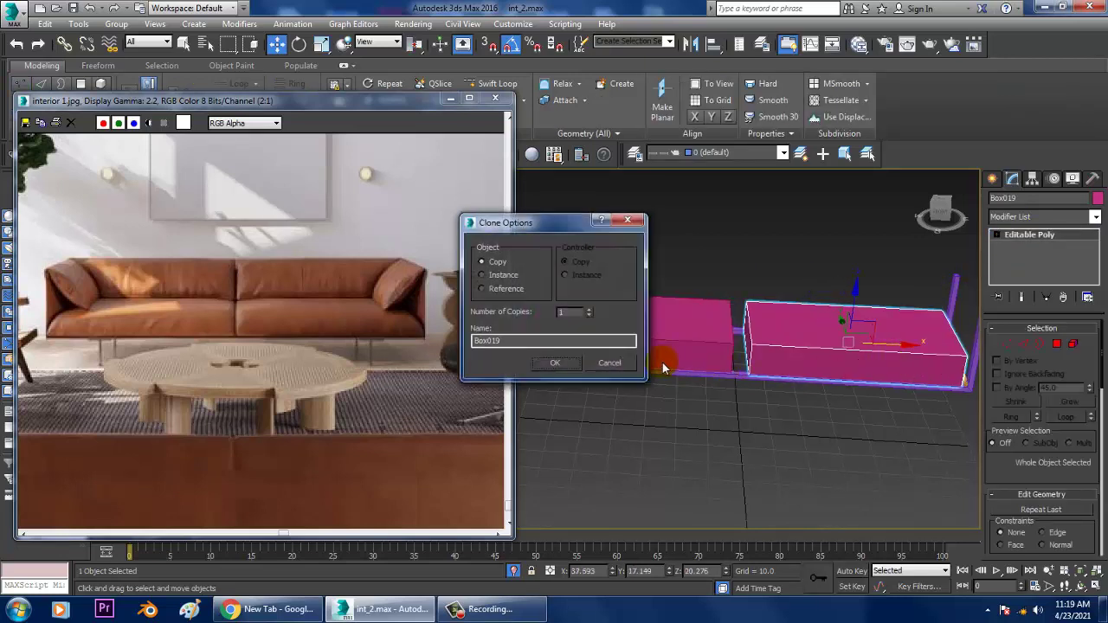
click(606, 363)
- In Top view, move the seat's four inner-end vertices along X to about -0.4, at the middle of the frame
key(1)
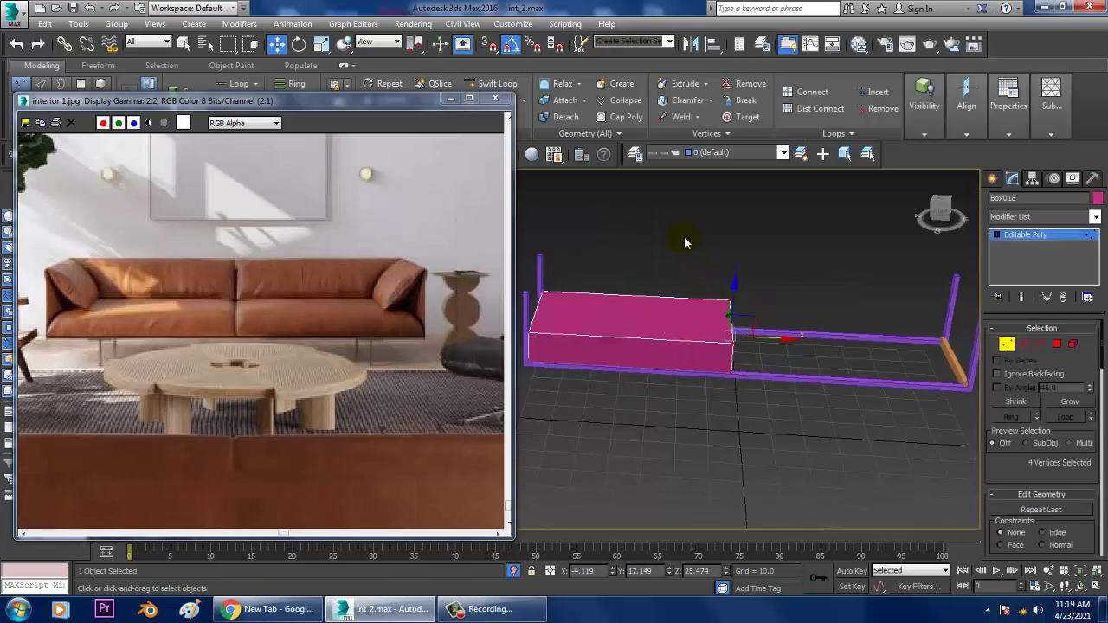
key(alt+w)
right_click(523, 261)
key(alt+w)
scroll(763, 275, up, 5)
middle_drag(763, 275, 787, 244)
scroll(701, 268, down, 3)
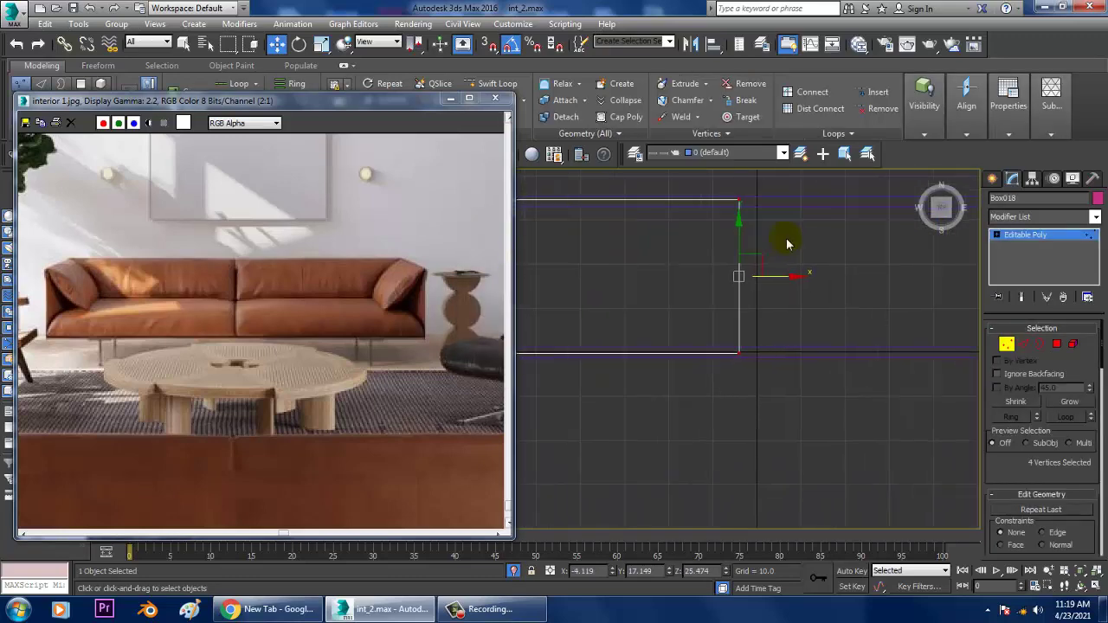
scroll(787, 243, down, 2)
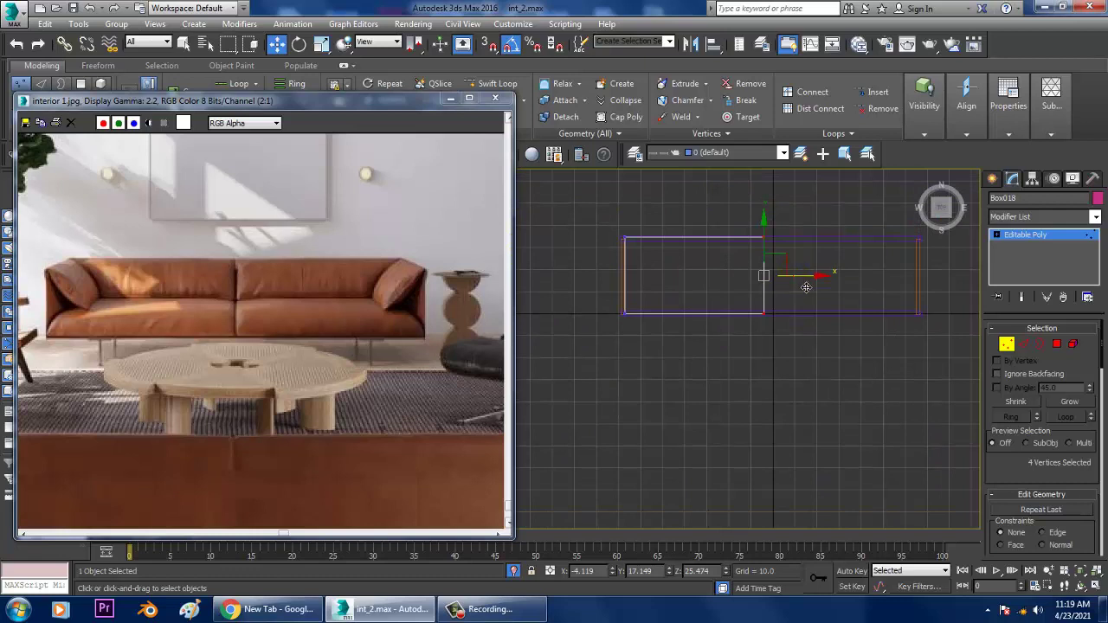
drag(806, 287, 813, 287)
- Try copying the seat along X to about 35.5 to check that two seats fill the frame
click(1055, 234)
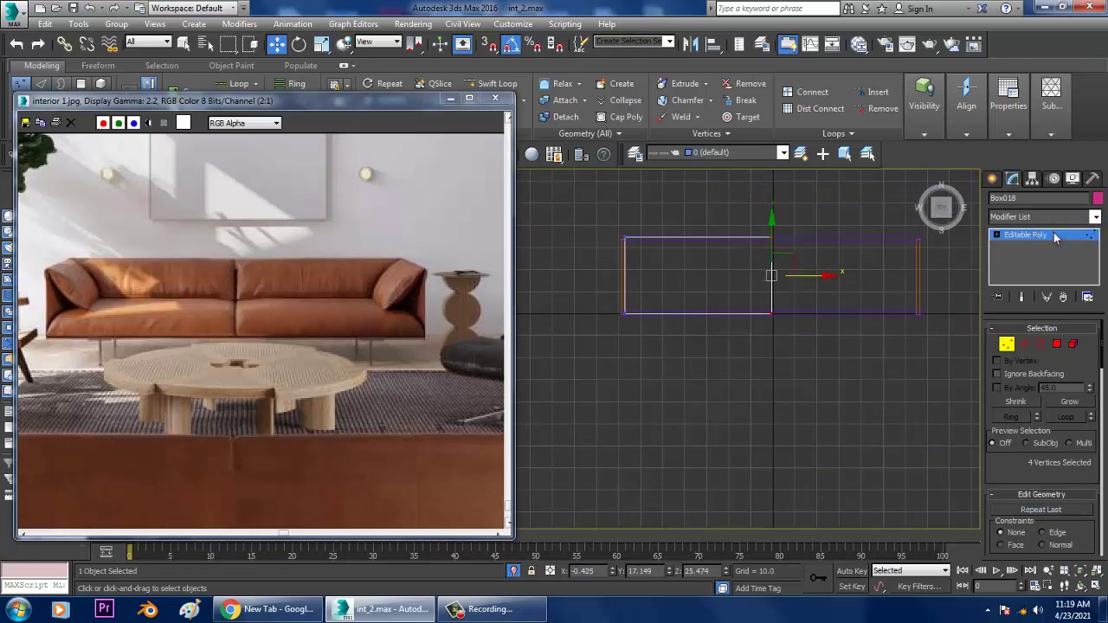
drag(746, 285, 894, 302)
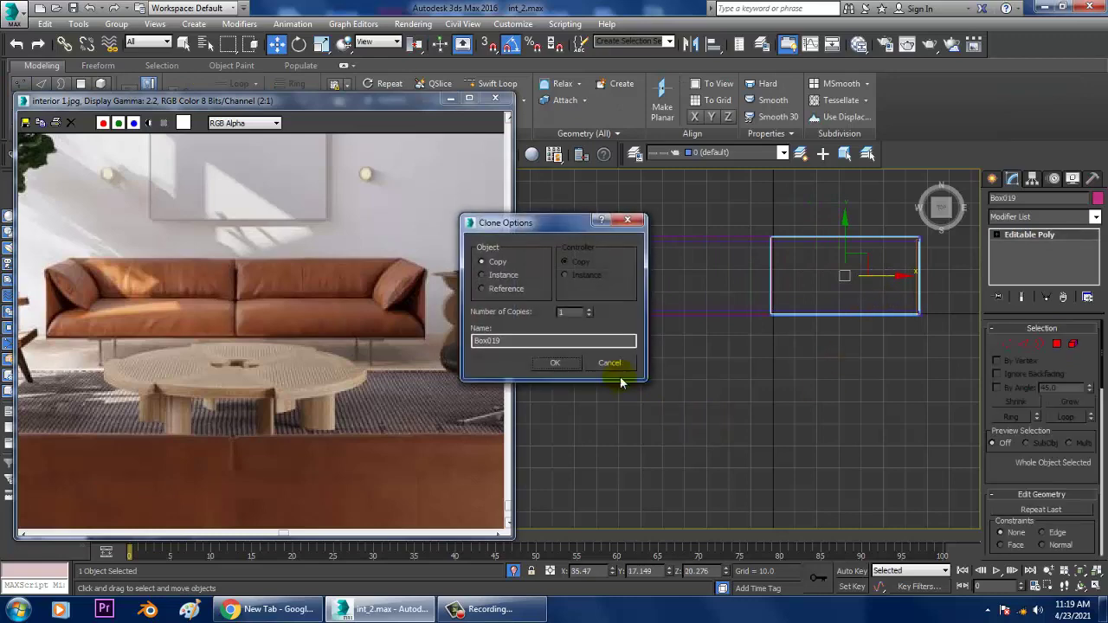
click(613, 365)
- Chamfer the seat's top edge at the outer end in Perspective with an amount of about 16.0 and 3 segments
key(alt+w)
click(806, 418)
key(alt+w)
mouse_move(803, 403)
alt+middle_down()
mouse_move(739, 368)
mouse_move(779, 396)
mouse_move(845, 381)
mouse_move(805, 392)
mouse_move(825, 412)
alt+middle_up()
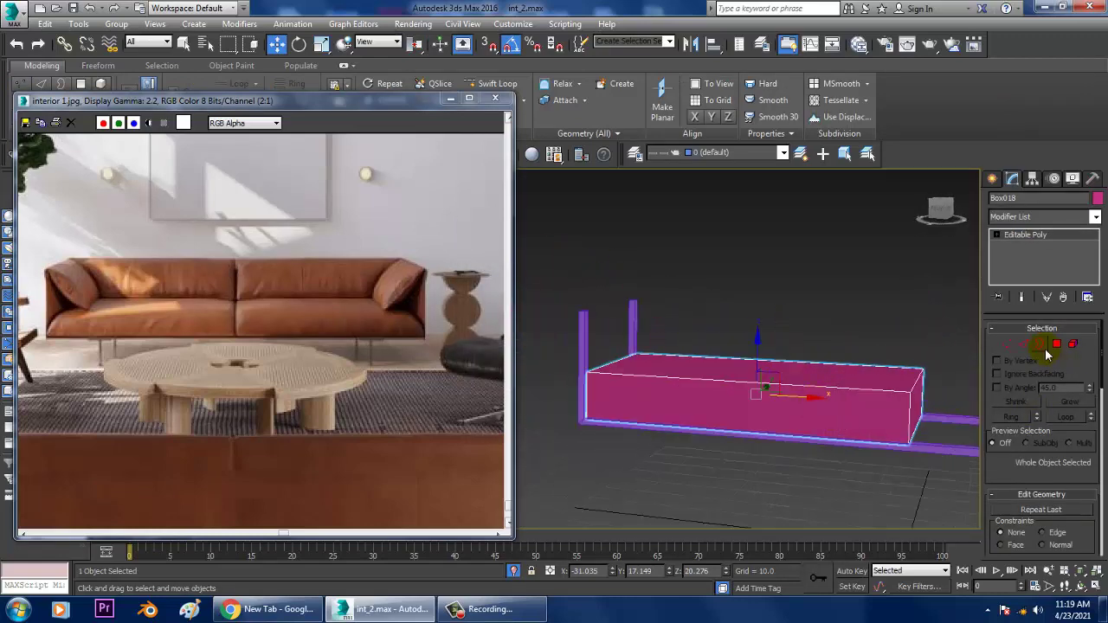
key(2)
alt+middle_drag(631, 388, 643, 395)
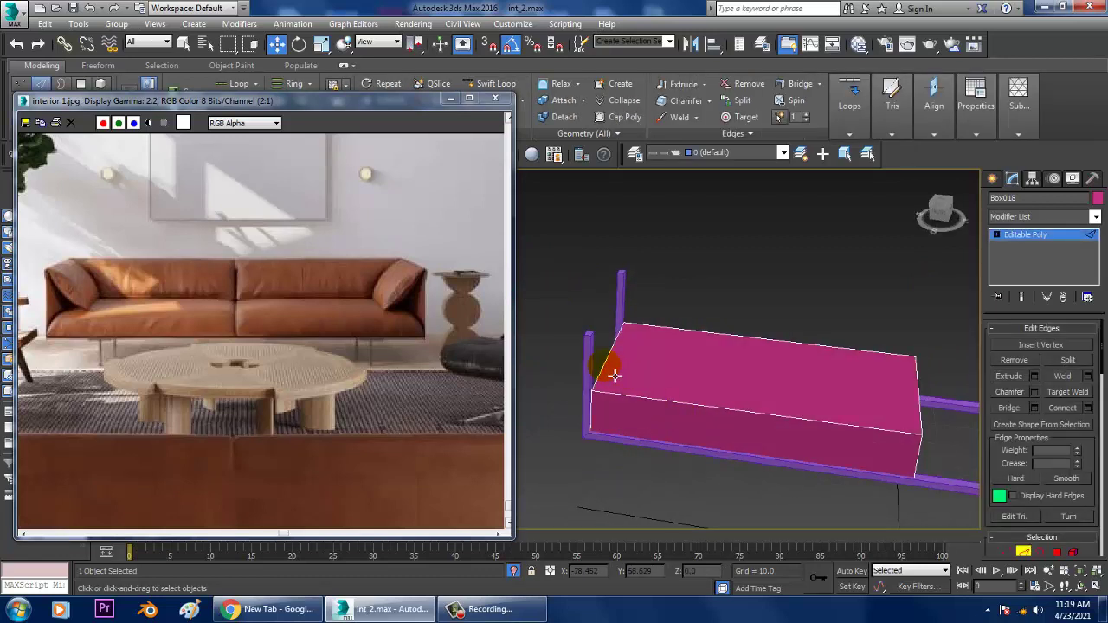
click(606, 365)
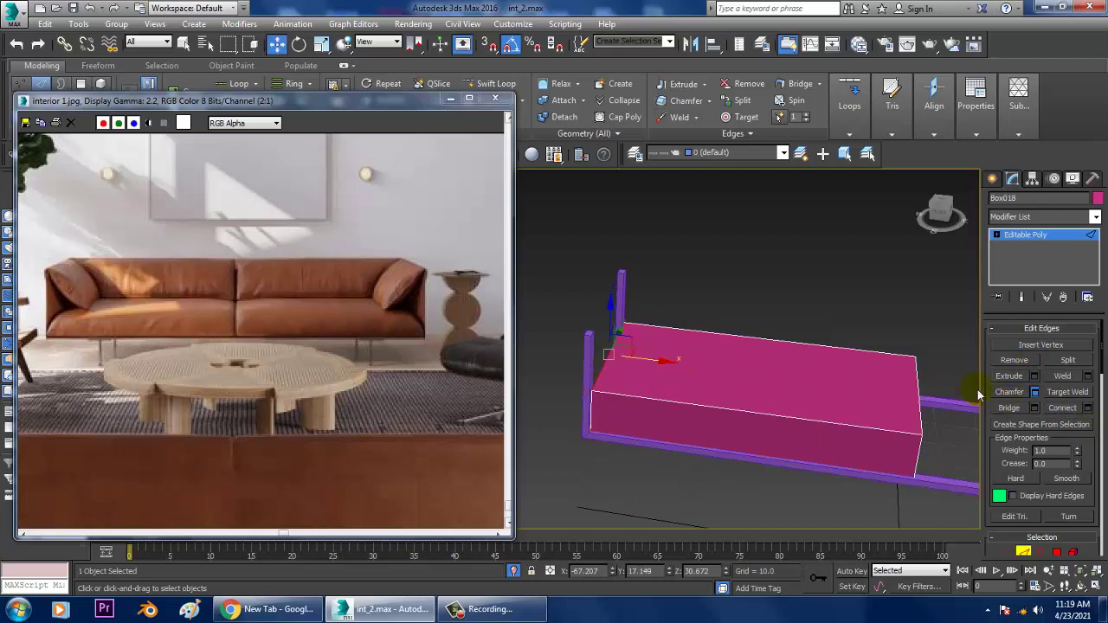
click(1035, 391)
drag(545, 376, 544, 336)
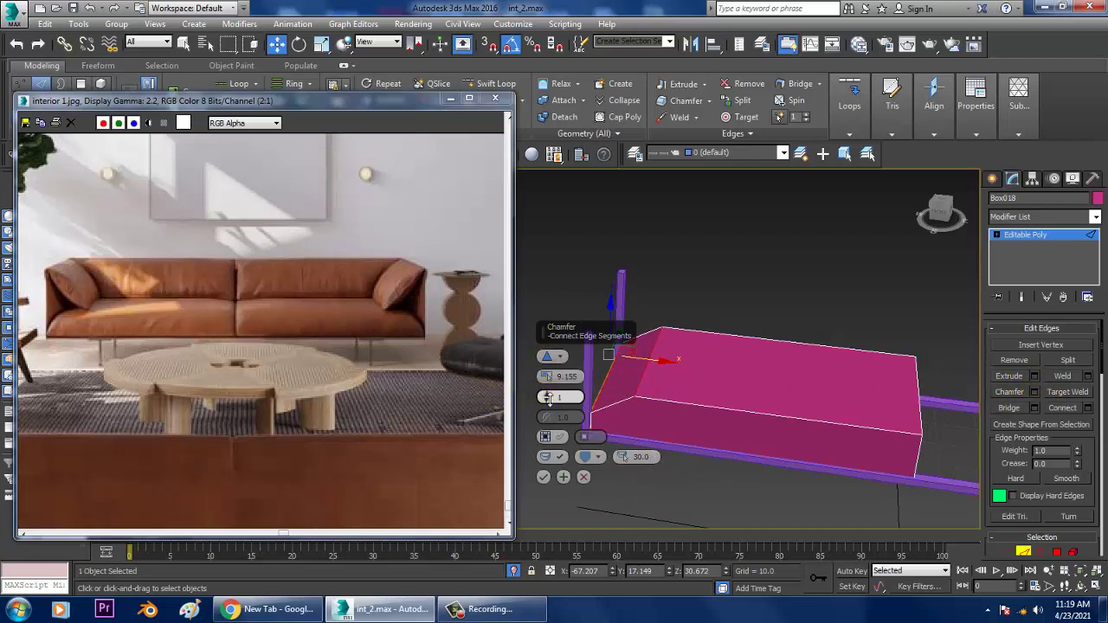
drag(547, 396, 549, 345)
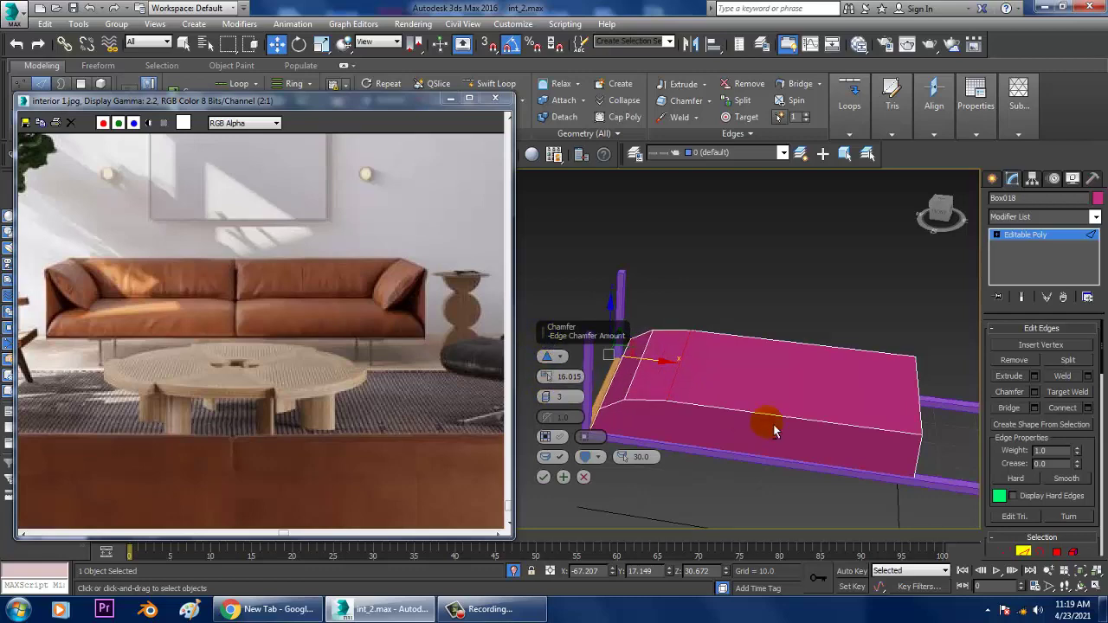
alt+middle_drag(767, 425, 763, 394)
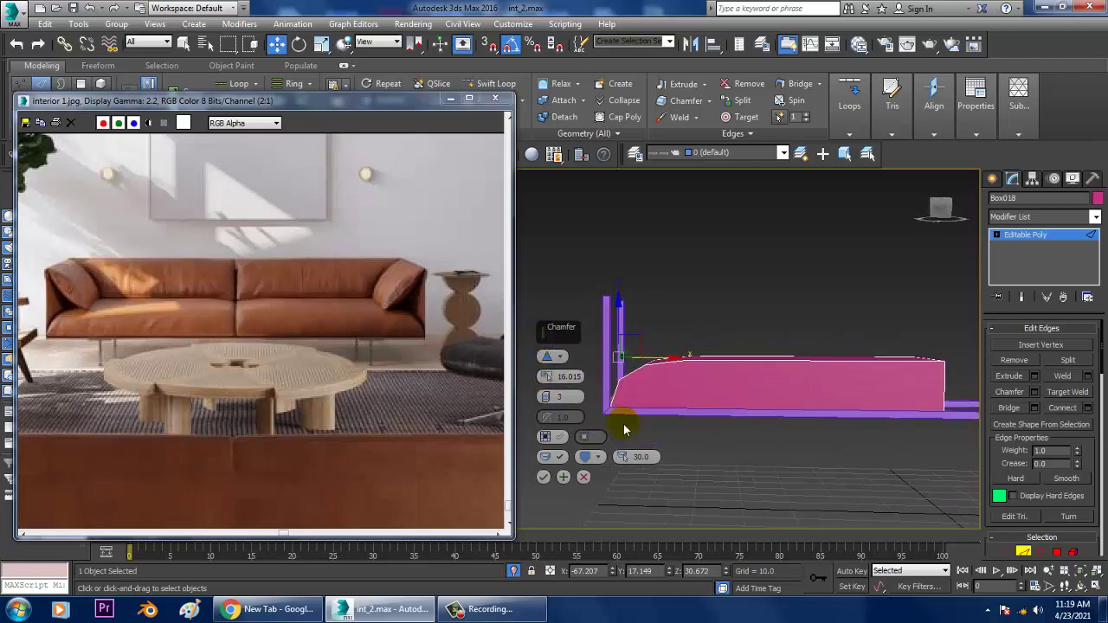
click(544, 477)
- Shift the ten vertices of the chamfered outer end slightly along X, centring them at about -63.0
key(1)
drag(564, 281, 798, 491)
drag(691, 381, 685, 383)
alt+middle_drag(743, 383, 759, 424)
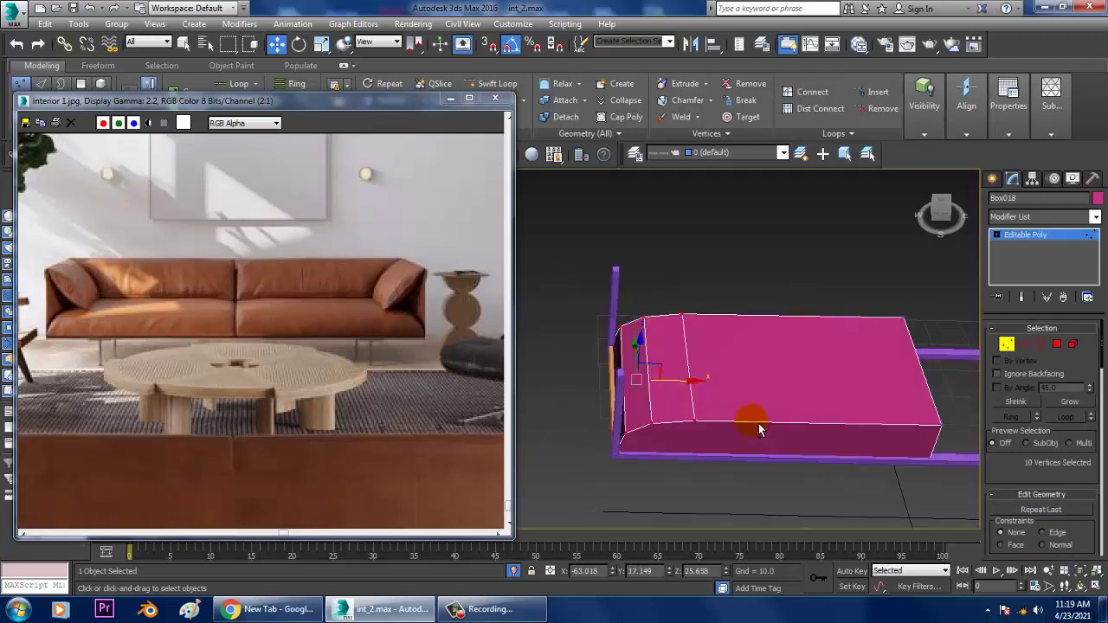
- Connect the seat's long edges with 1 segment and scale the new loop flat along X
click(1025, 346)
alt+middle_drag(842, 343, 854, 423)
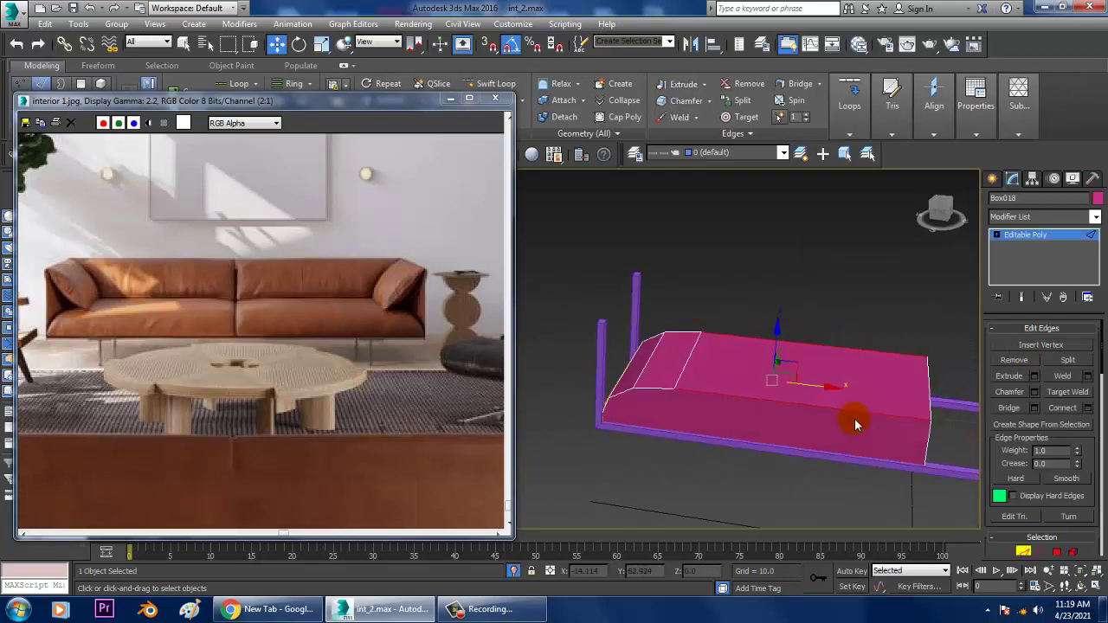
click(1090, 409)
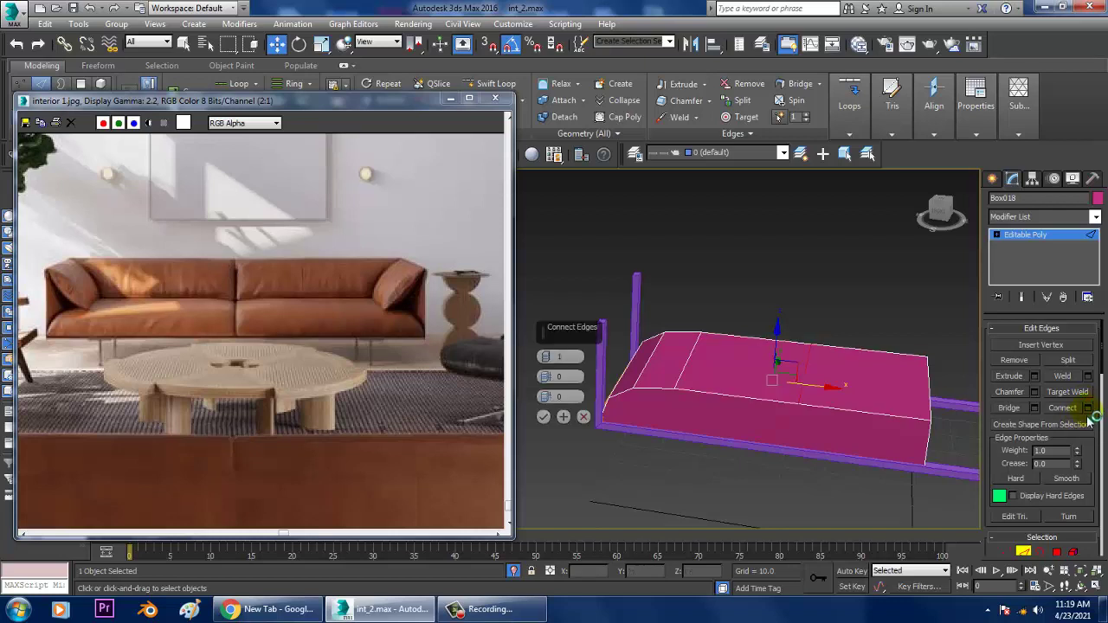
click(544, 417)
key(r)
drag(848, 407, 71, 328)
key(w)
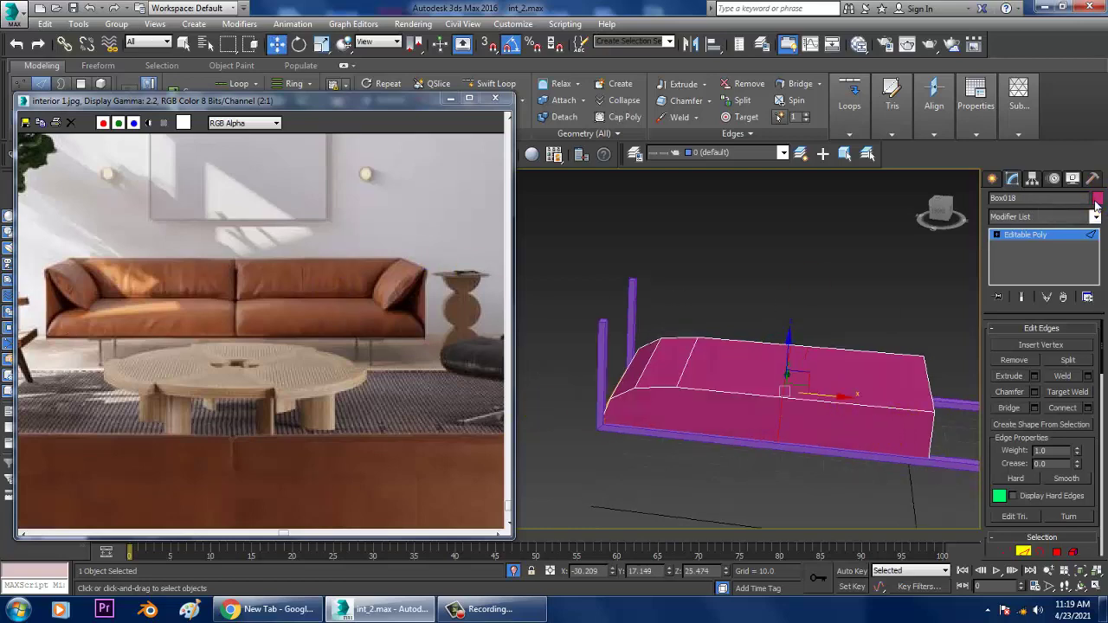
- Set the seat's object colour to light grey from the custom colours
click(1097, 198)
click(631, 337)
click(625, 380)
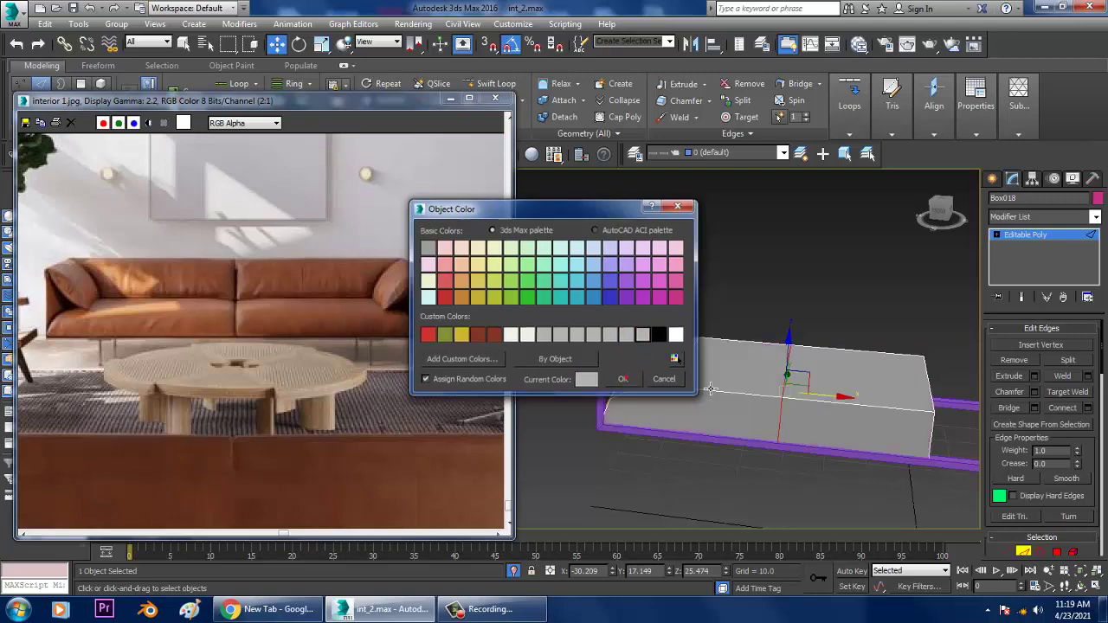
- Move the new loop's four vertices along X to about -43.5, close to the chamfered end
key(1)
drag(738, 304, 844, 535)
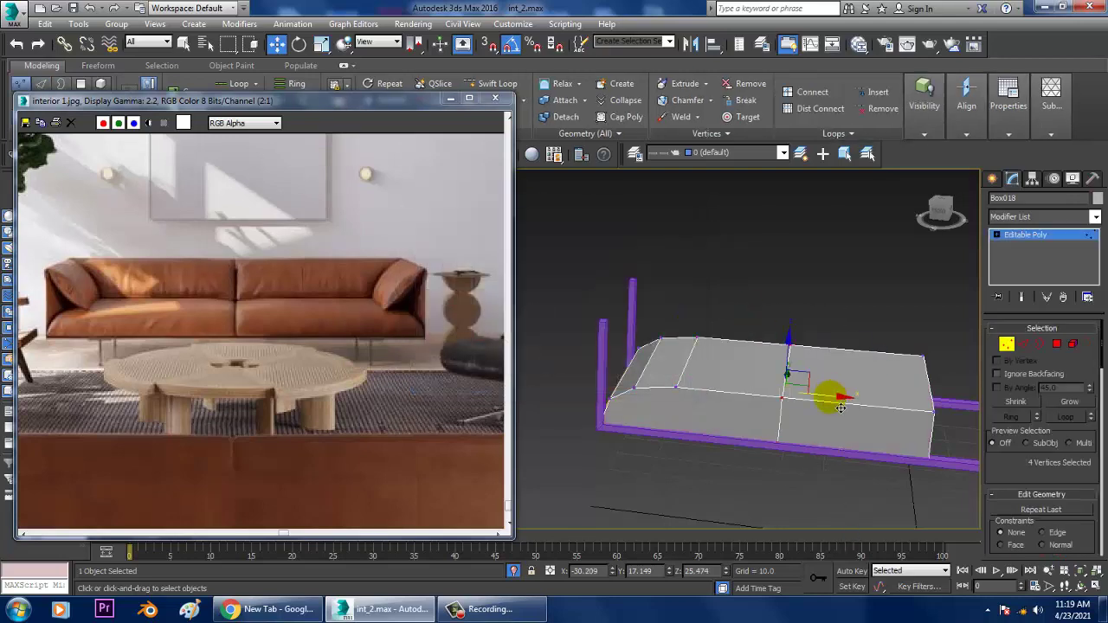
drag(841, 408, 777, 404)
- Connect the long edges between the moved loop and the inner end with 3 segments
click(1024, 344)
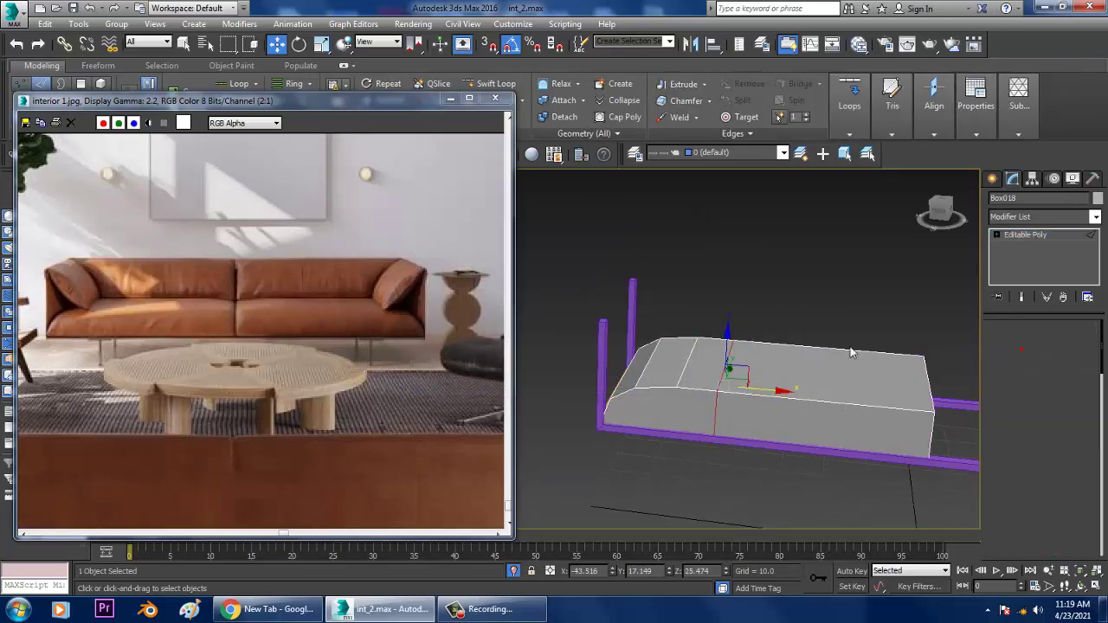
click(1087, 409)
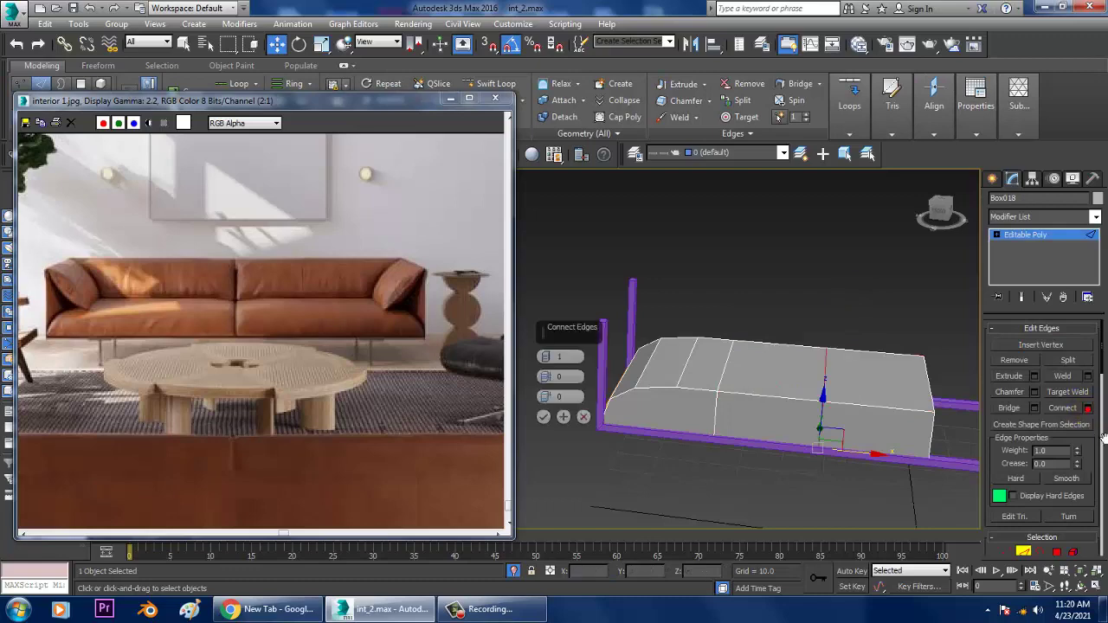
click(547, 358)
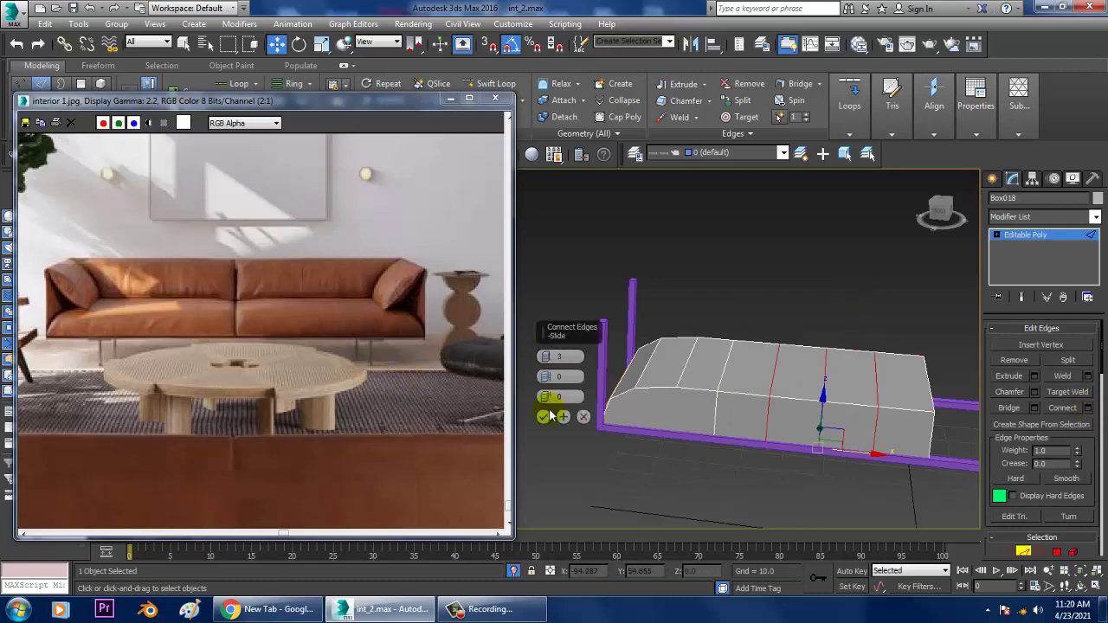
click(547, 422)
- Connect the seat's front-to-back edges with 3 segments and a pinch of 67
alt+middle_drag(554, 416, 834, 428)
key(ctrl+a)
click(1088, 408)
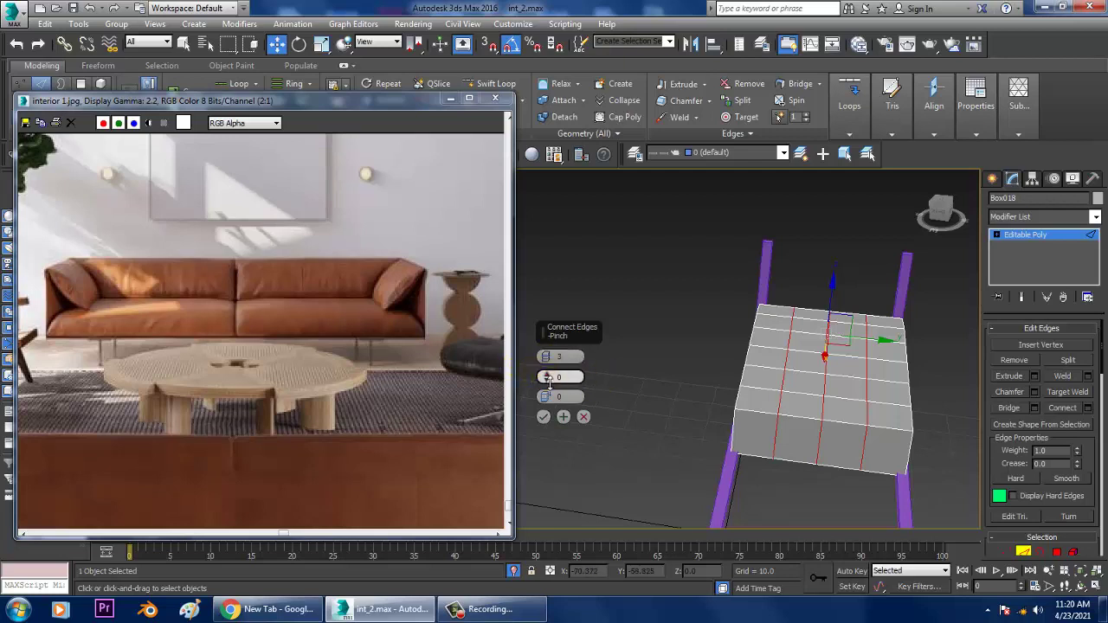
drag(547, 378, 531, 209)
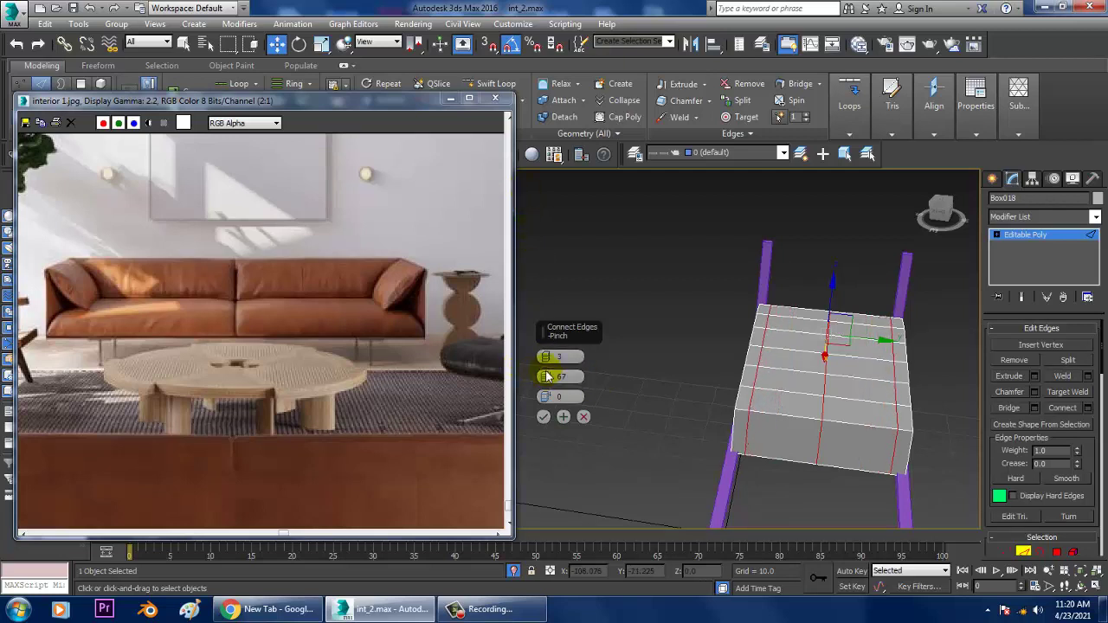
click(542, 416)
alt+middle_drag(801, 381, 789, 403)
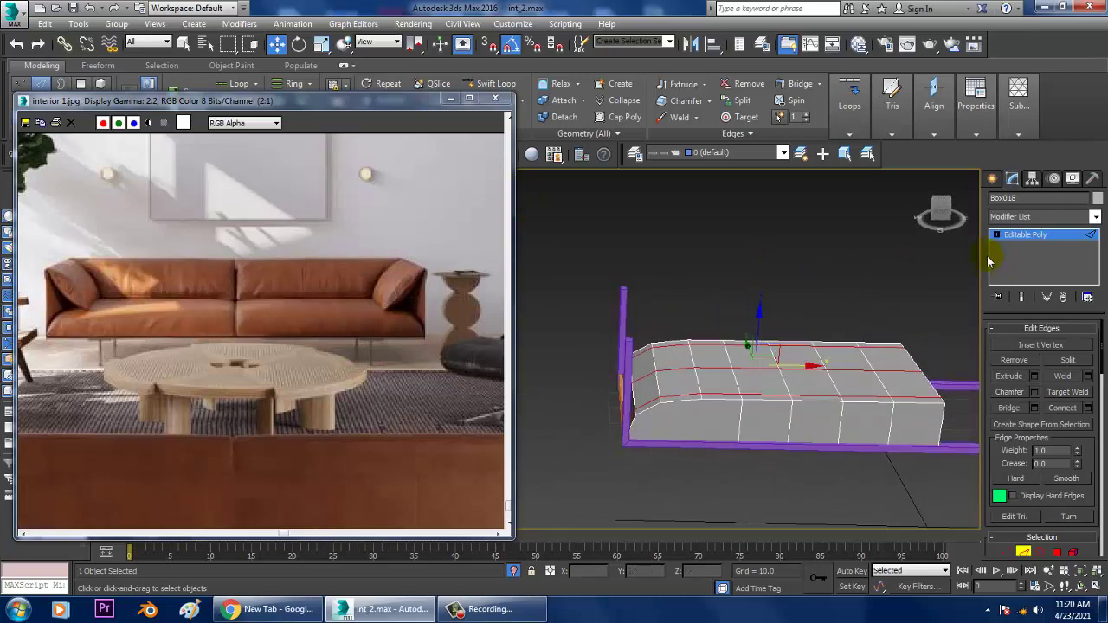
click(1033, 237)
- Try connecting the ring of vertical edges around the seat's sides with 3 segments and a pinch of 67
alt+middle_drag(890, 335, 824, 359)
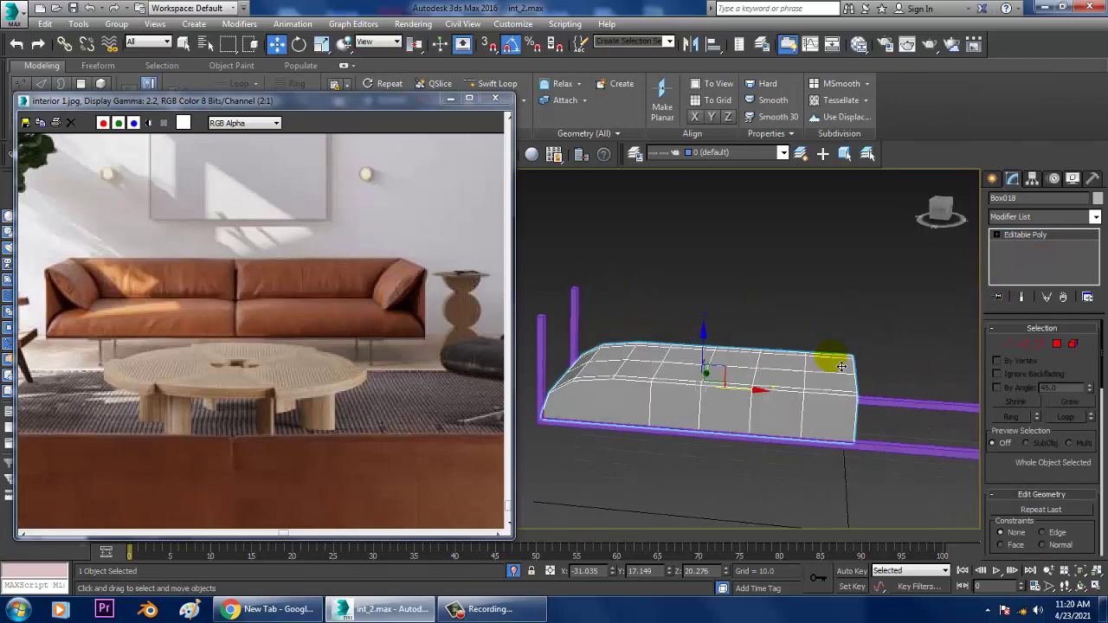
click(1023, 345)
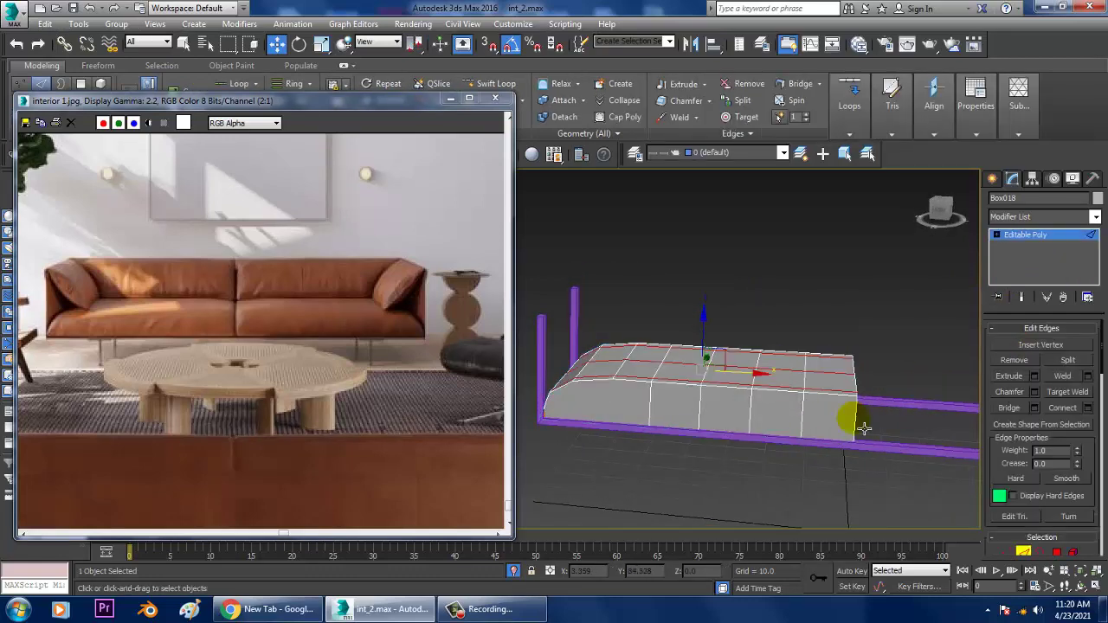
click(856, 422)
key(alt+r)
alt+middle_drag(859, 429, 814, 437)
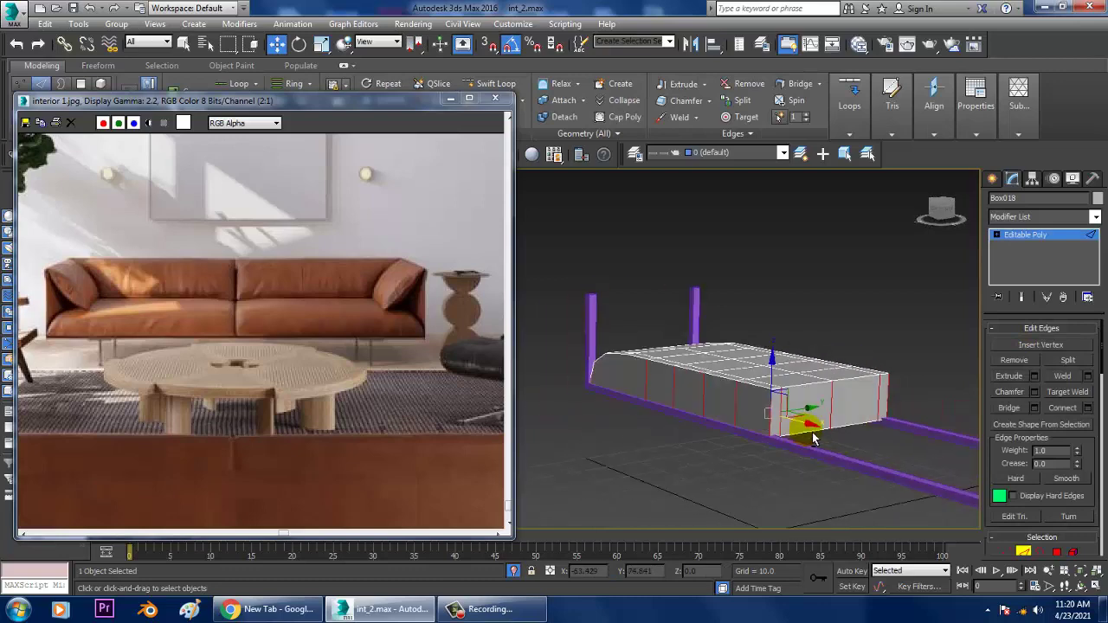
click(1089, 408)
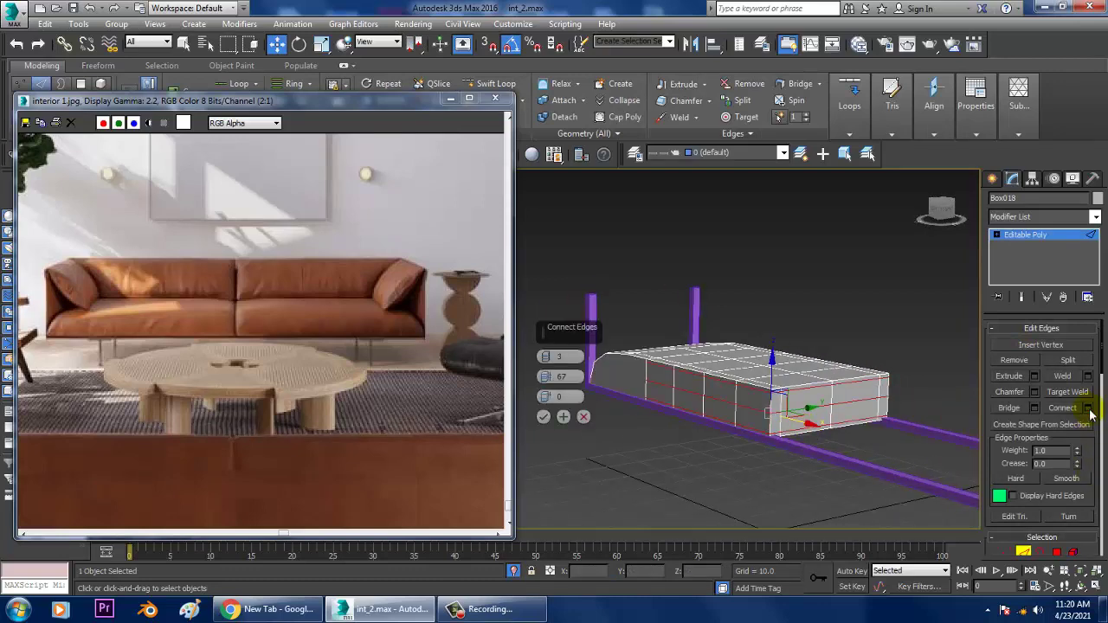
click(583, 418)
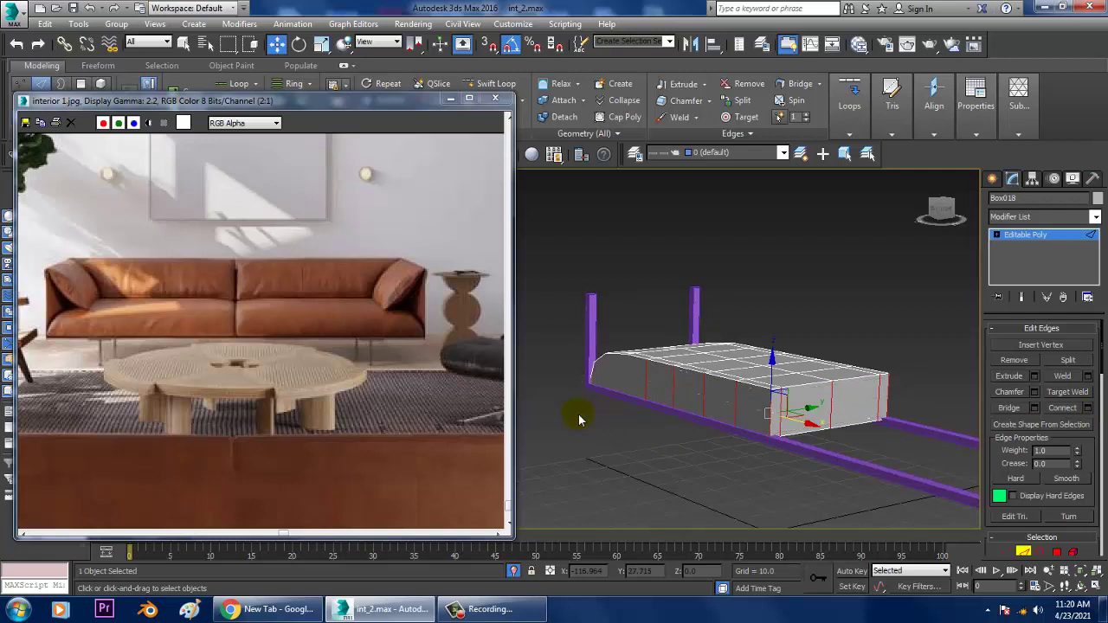
- Cut an edge line from the seat's loop nearest the chamfered end down the front side, across the underside and up the back side
alt+middle_drag(533, 381, 671, 348)
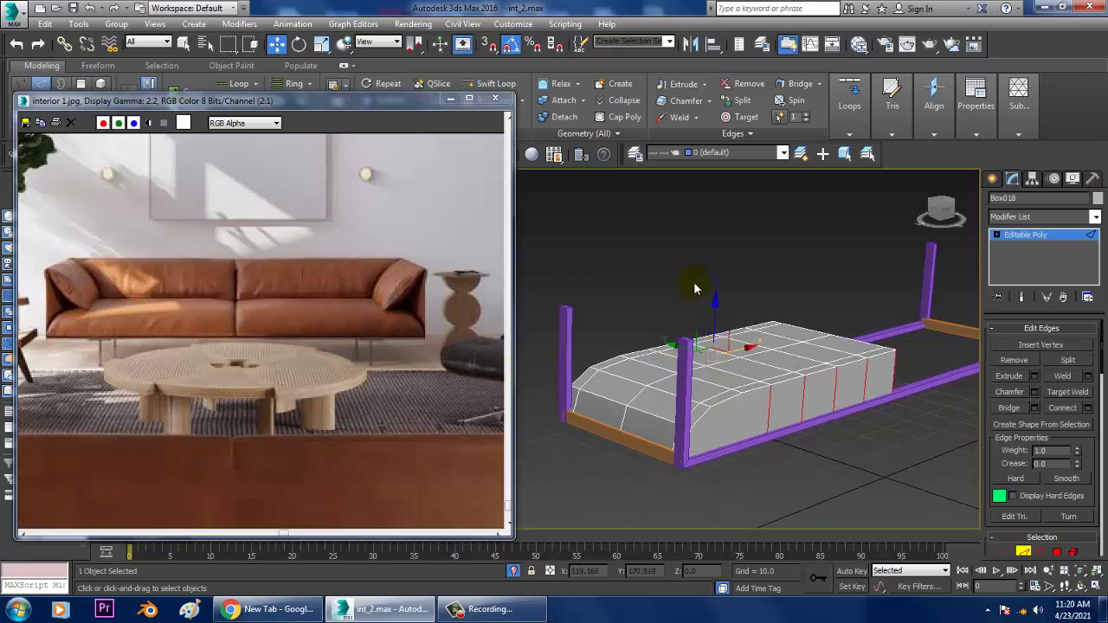
click(695, 284)
alt+middle_drag(783, 376, 697, 400)
right_click(668, 378)
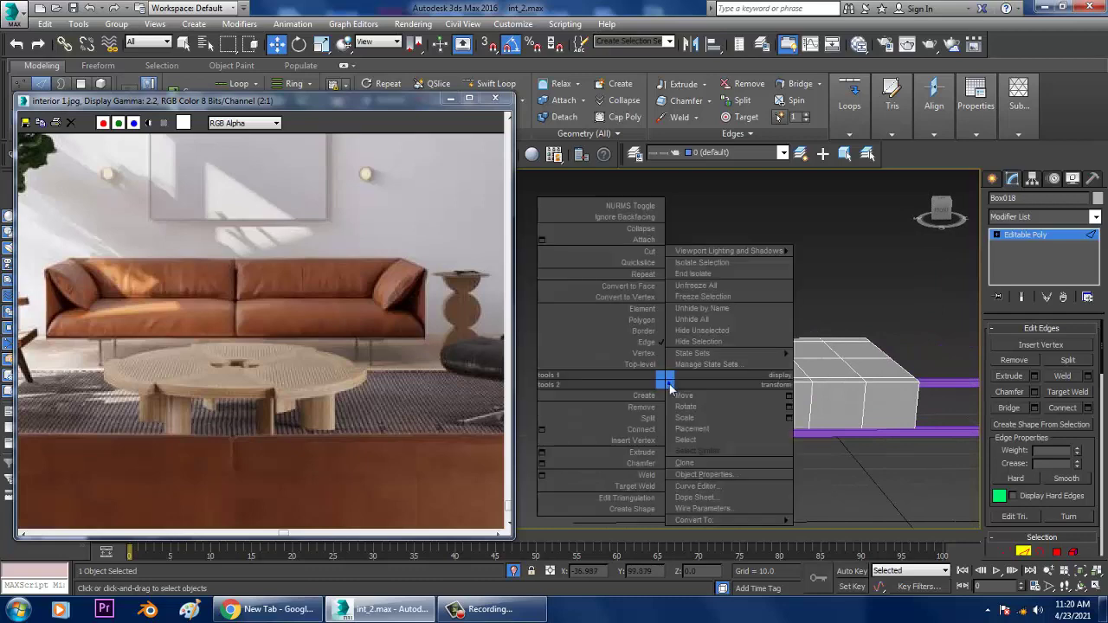
click(648, 255)
alt+middle_drag(658, 382, 699, 426)
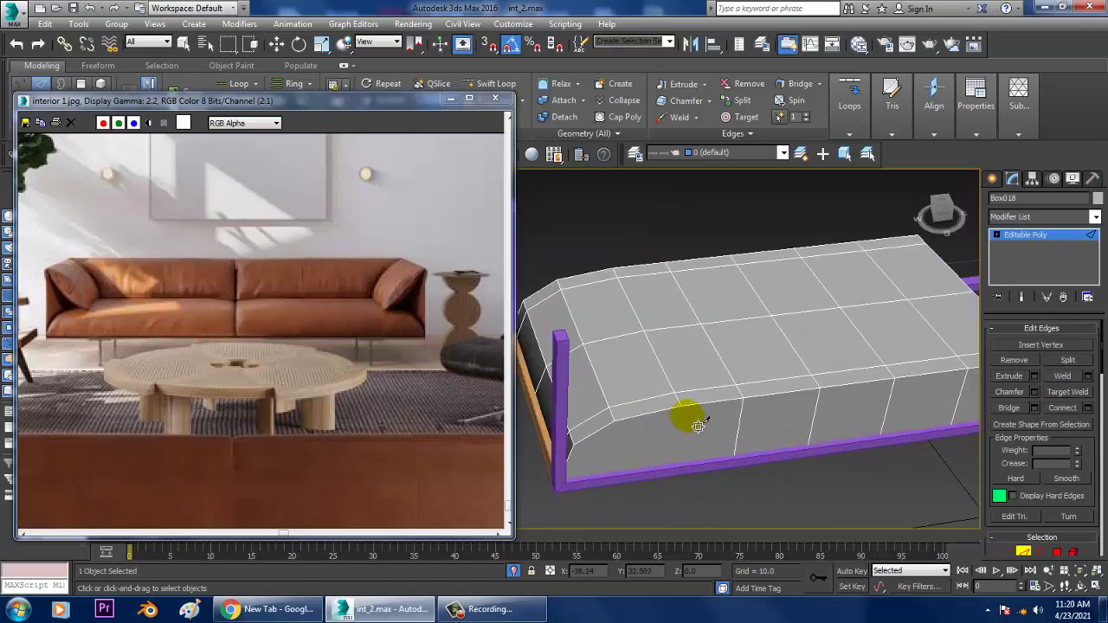
click(681, 467)
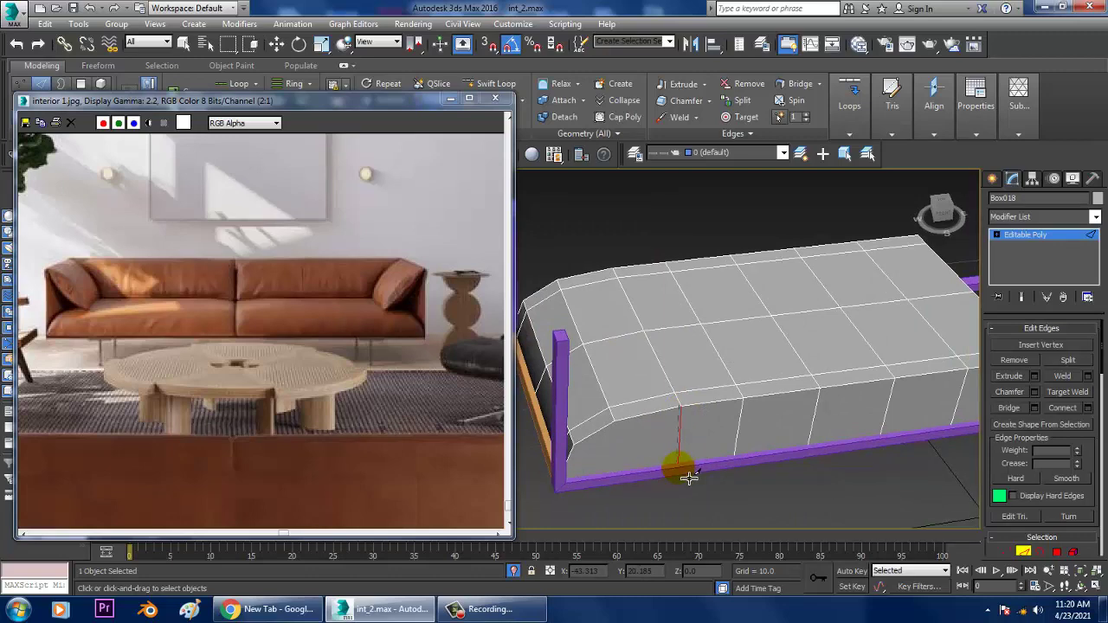
alt+middle_drag(688, 477, 708, 319)
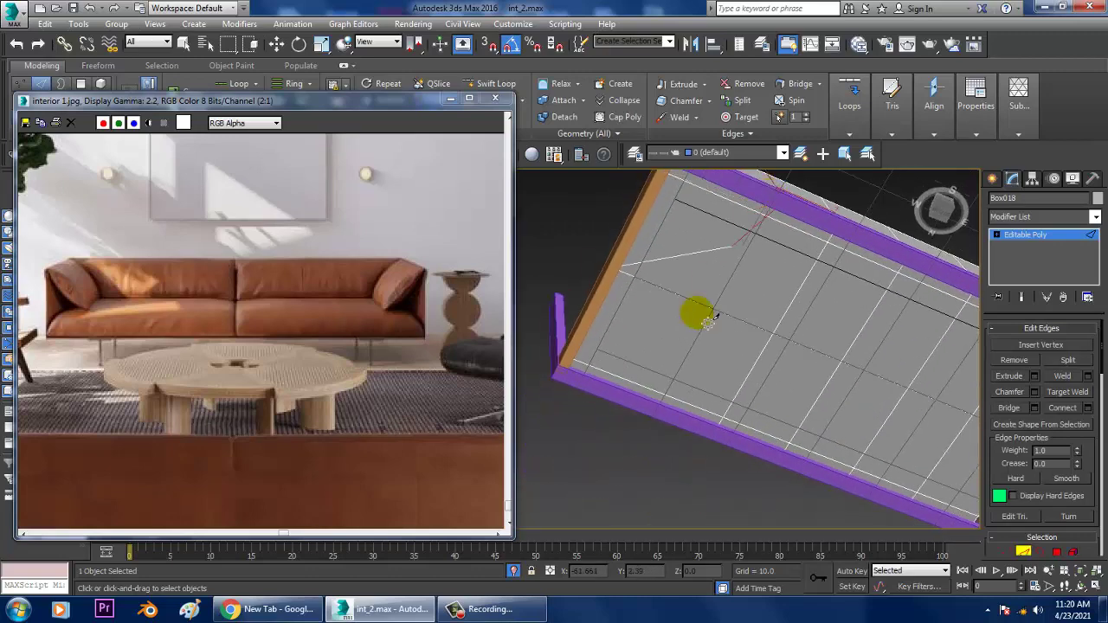
alt+middle_drag(668, 395, 795, 347)
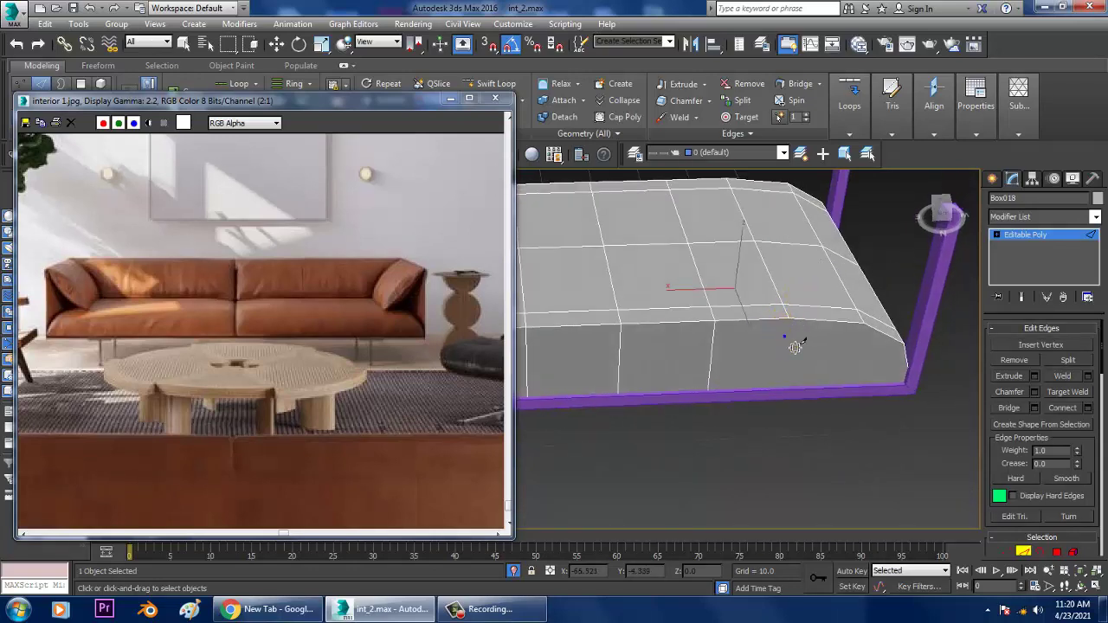
click(793, 319)
- Cut a second line from the upper chamfer corner down the back side and across the underside to the front bottom edge
key(F3)
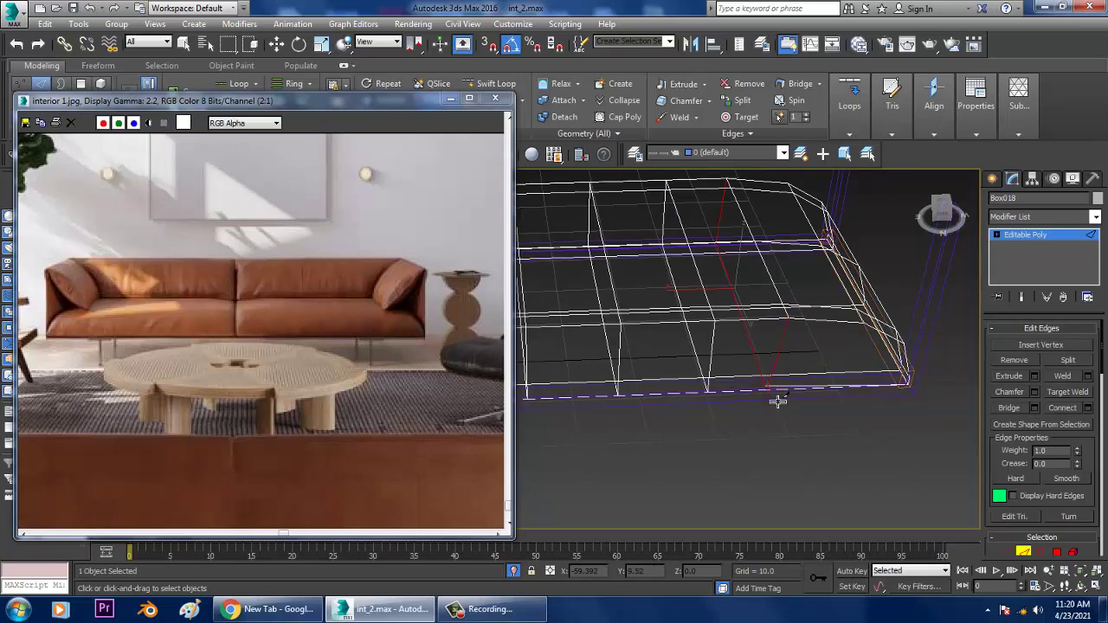
alt+middle_drag(818, 397, 765, 364)
click(758, 277)
click(753, 400)
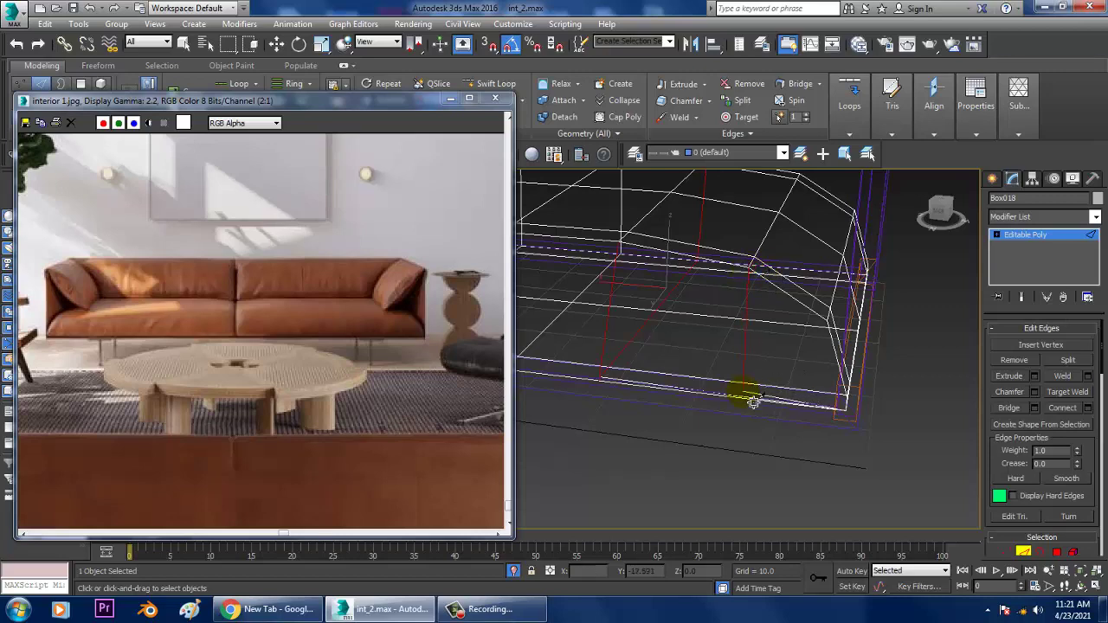
alt+middle_drag(752, 407, 791, 279)
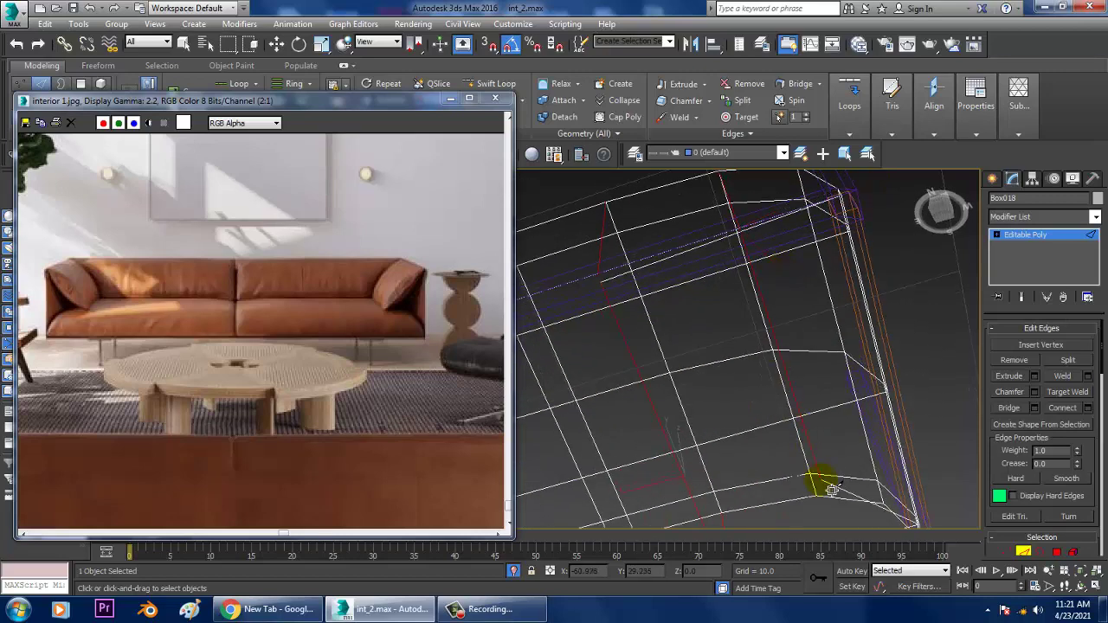
alt+middle_drag(831, 490, 786, 329)
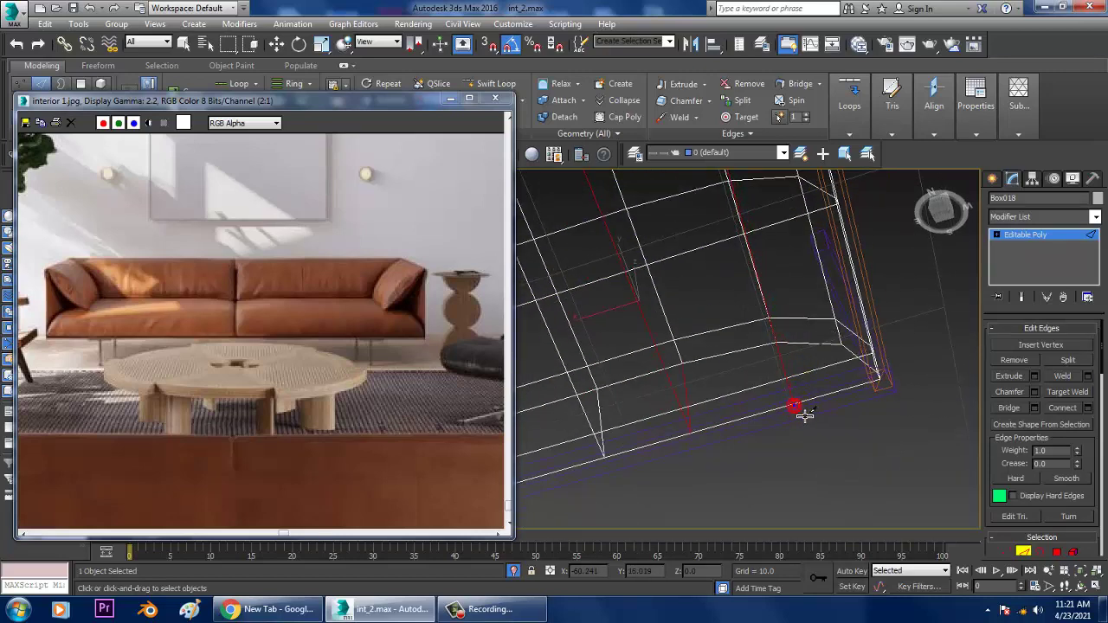
key(w)
- Cut the matching vertical edge on the front side between the upper chamfer corner and the second underside line
mouse_move(804, 415)
alt+middle_down()
mouse_move(797, 389)
mouse_move(701, 453)
mouse_move(730, 476)
mouse_move(777, 424)
alt+middle_up()
scroll(776, 423, up, 2)
key(F3)
scroll(758, 414, up, 3)
right_click(677, 315)
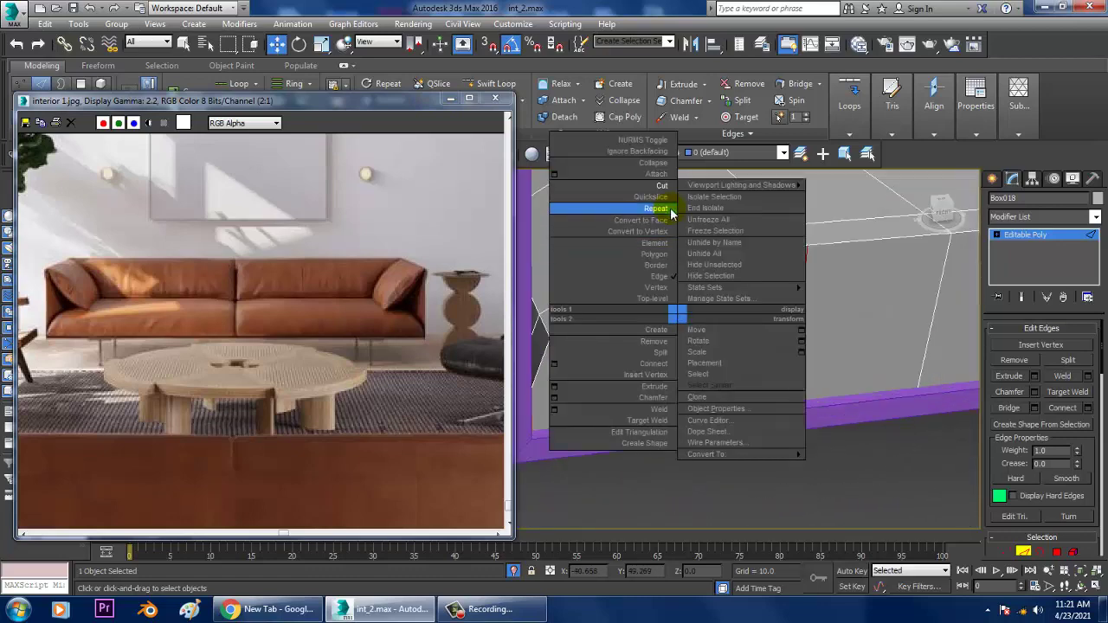
click(666, 185)
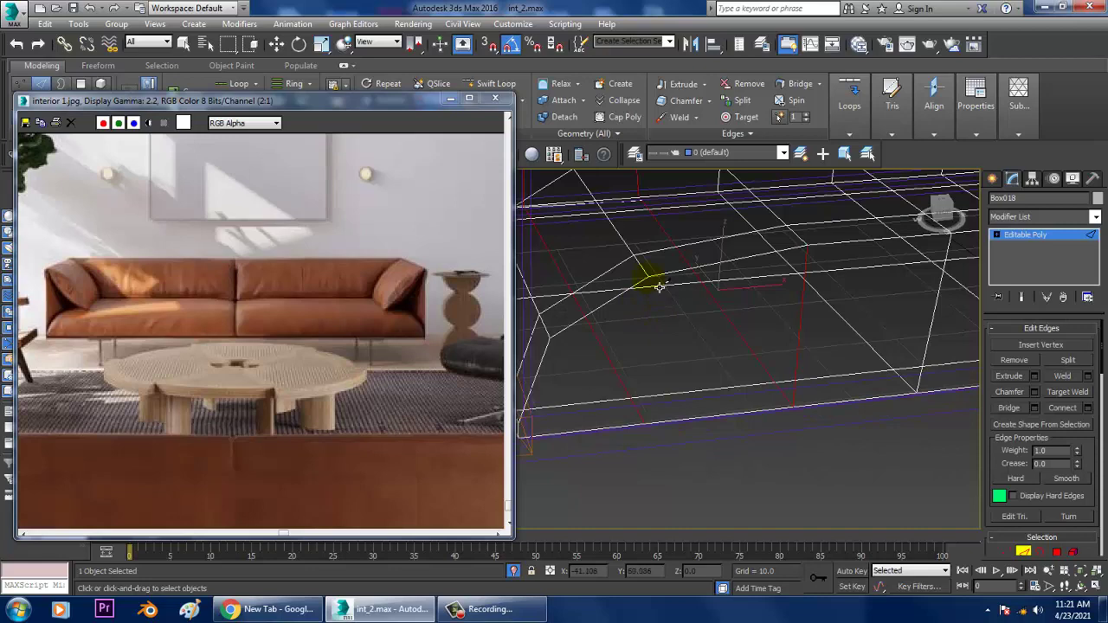
key(w)
alt+middle_drag(655, 436, 695, 399)
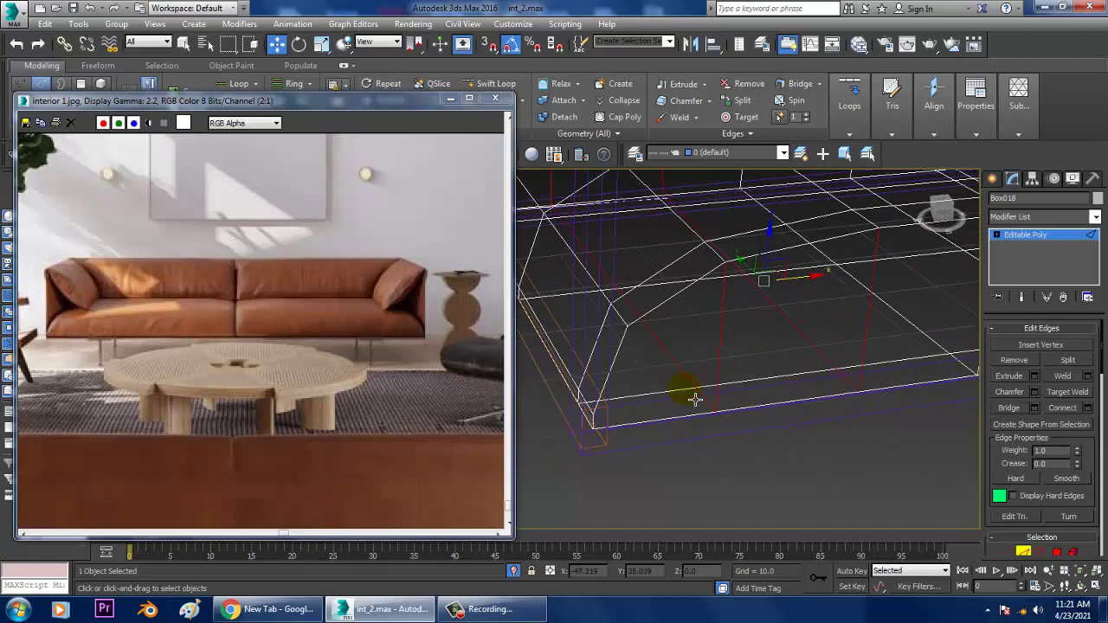
- Cut a third line from the lower chamfer corner down the front side, across the underside and up the back side
right_click(633, 335)
click(632, 323)
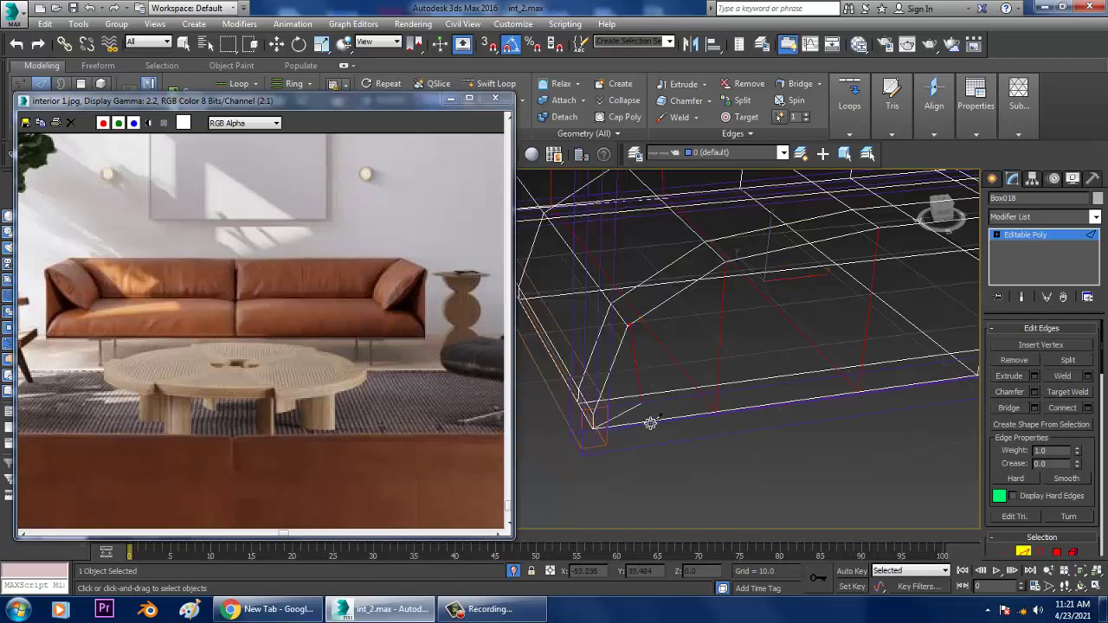
scroll(633, 435, down, 5)
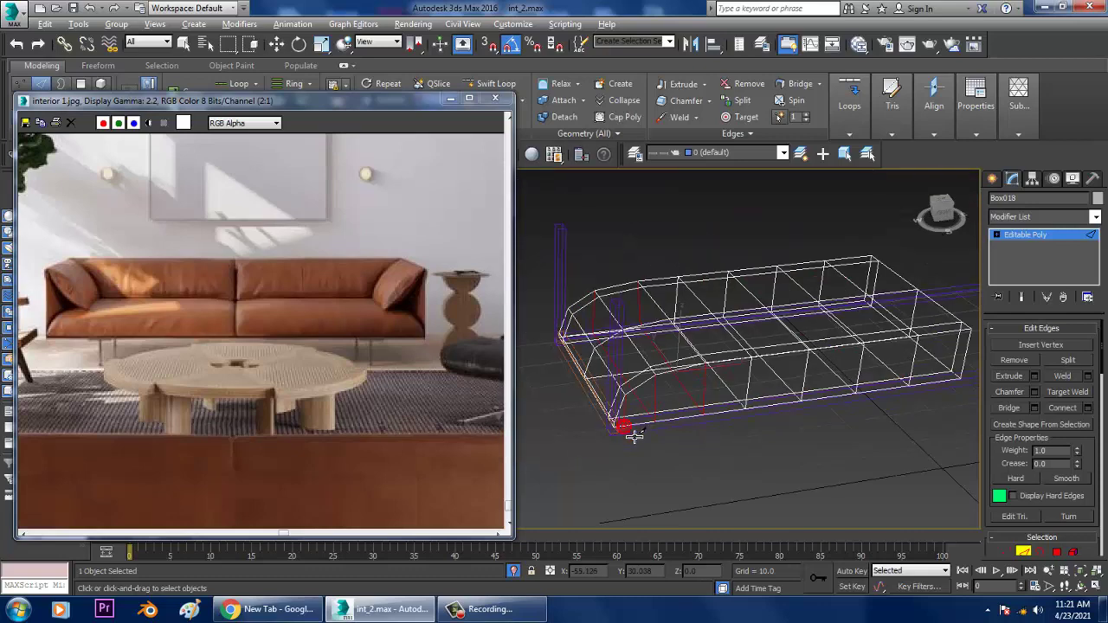
alt+middle_drag(633, 436, 587, 445)
key(F3)
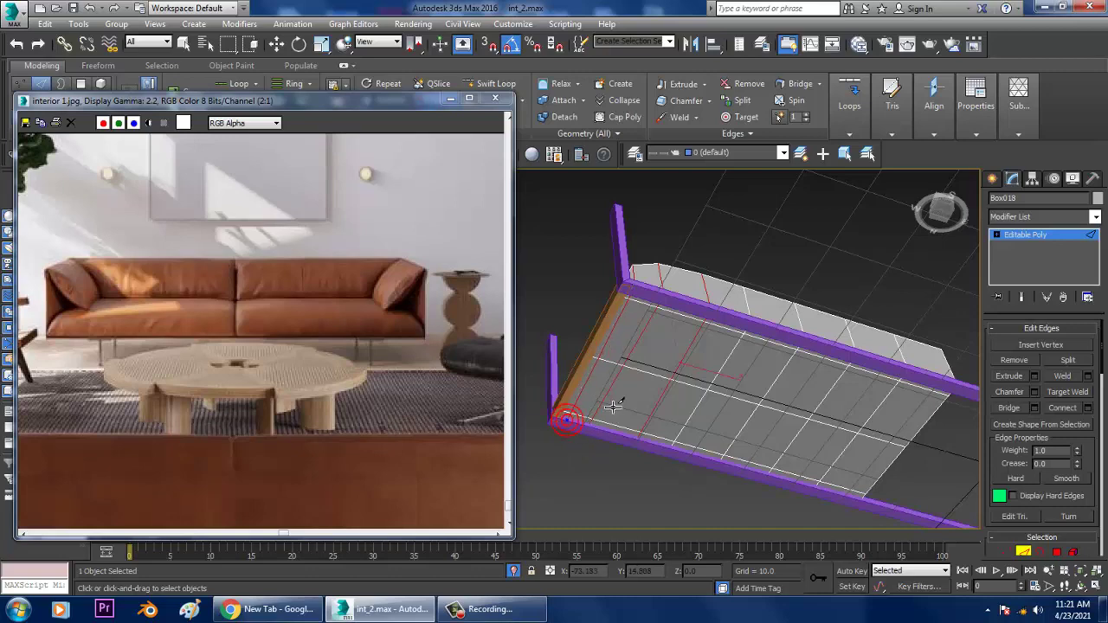
alt+middle_drag(567, 420, 904, 439)
scroll(779, 405, up, 3)
scroll(693, 390, up, 3)
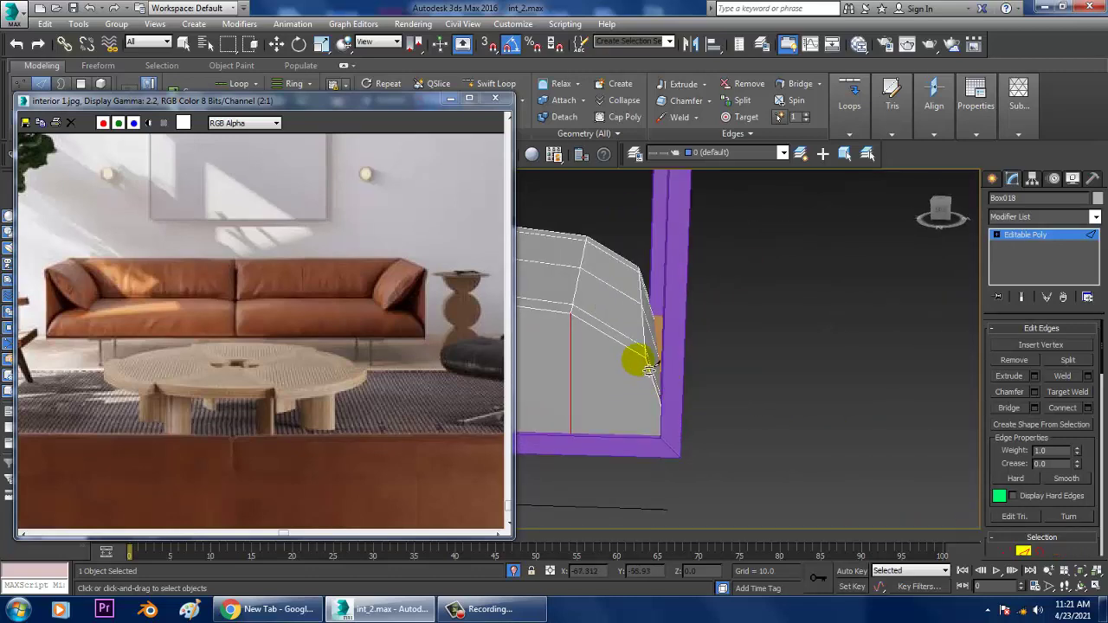
key(F3)
click(663, 450)
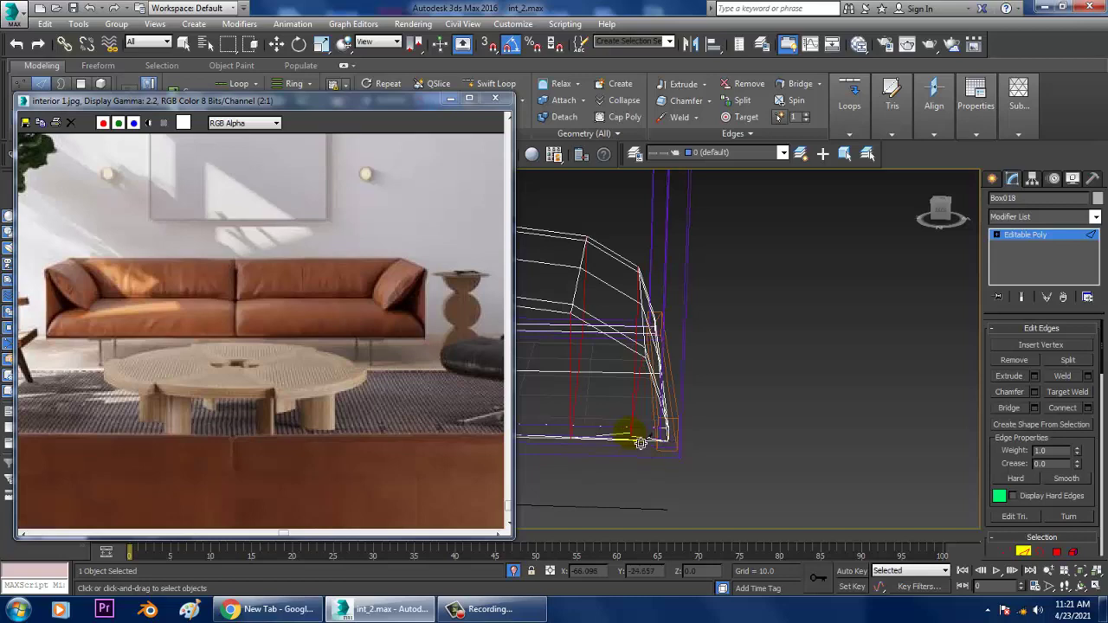
key(w)
alt+middle_drag(685, 445, 732, 439)
- Cut the remaining edge connection at the seat's lower back corner on the chamfered end
key(2)
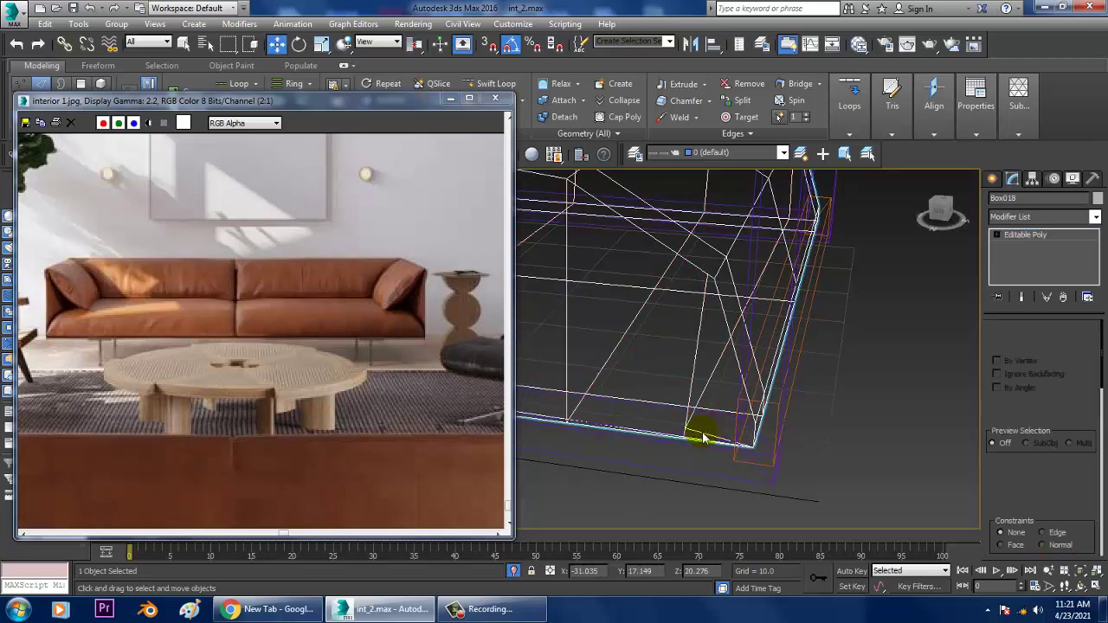
key(2)
click(714, 444)
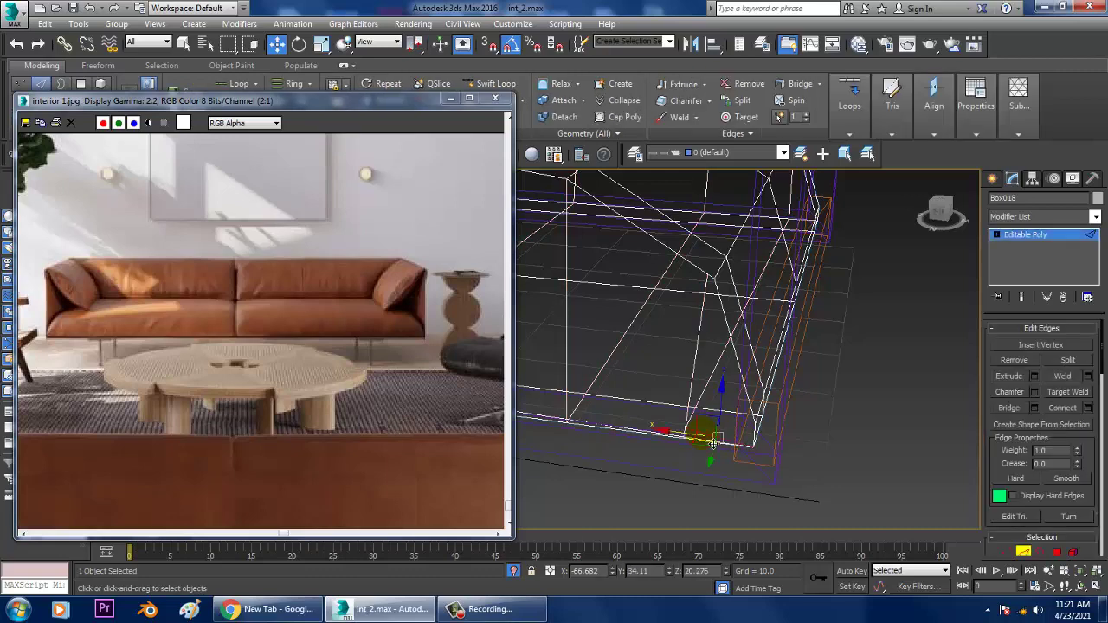
click(714, 443)
mouse_move(715, 443)
alt+middle_down()
mouse_move(693, 439)
mouse_move(801, 336)
mouse_move(787, 347)
mouse_move(808, 282)
mouse_move(799, 412)
mouse_move(782, 278)
mouse_move(791, 396)
mouse_move(684, 347)
mouse_move(716, 365)
alt+middle_up()
key(F3)
right_click(669, 299)
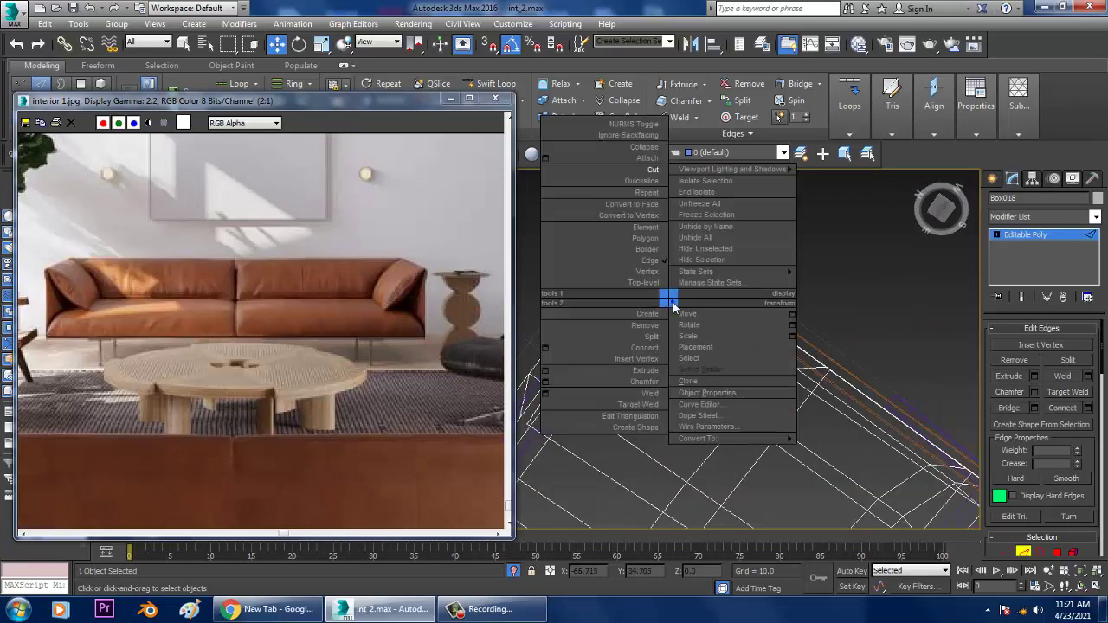
click(650, 168)
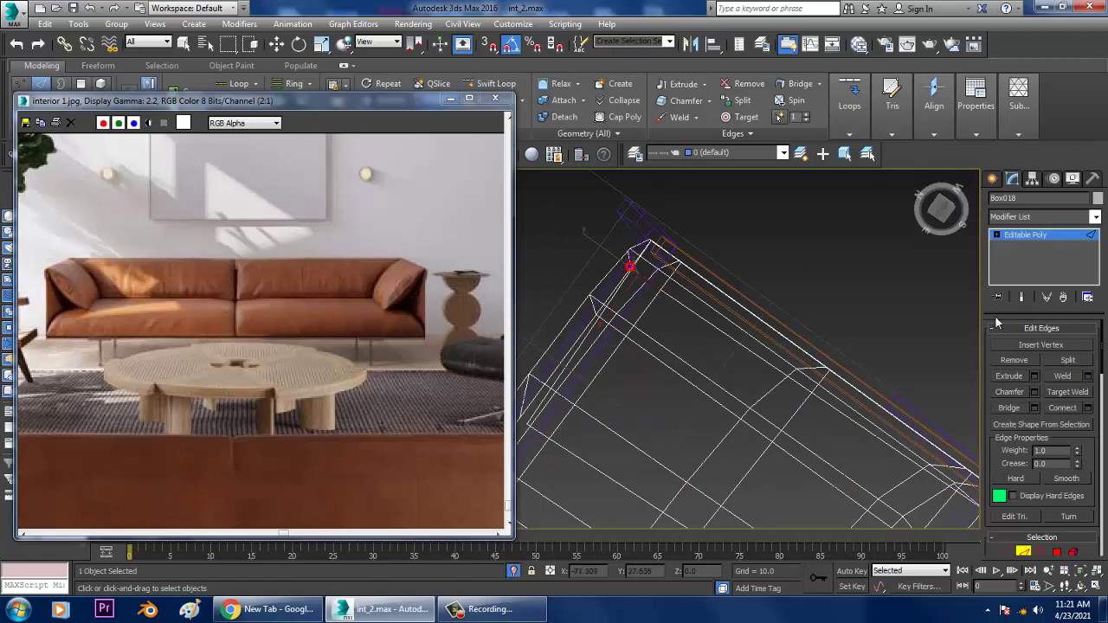
key(w)
- Connect the ring of vertical edges around the seat's sides with 2 segments and a pinch of 43
scroll(802, 282, down, 5)
alt+middle_drag(802, 281, 804, 421)
mouse_move(743, 264)
middle_down()
mouse_move(751, 342)
mouse_move(710, 317)
mouse_move(723, 258)
mouse_move(977, 302)
mouse_move(821, 392)
mouse_move(909, 346)
middle_up()
key(F3)
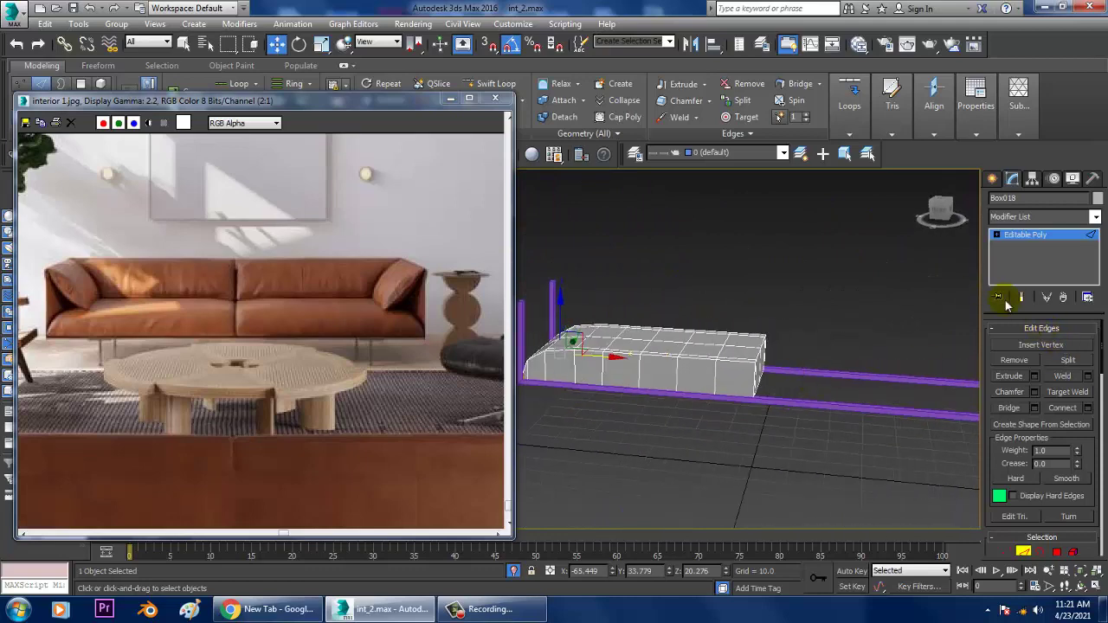
click(758, 389)
key(alt+r)
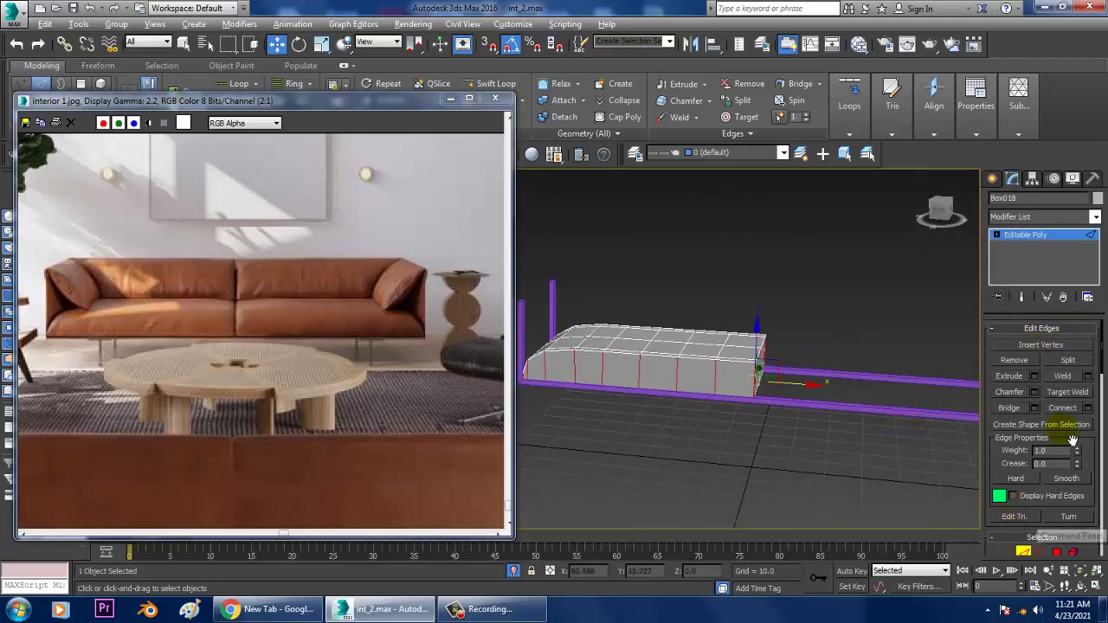
click(1088, 409)
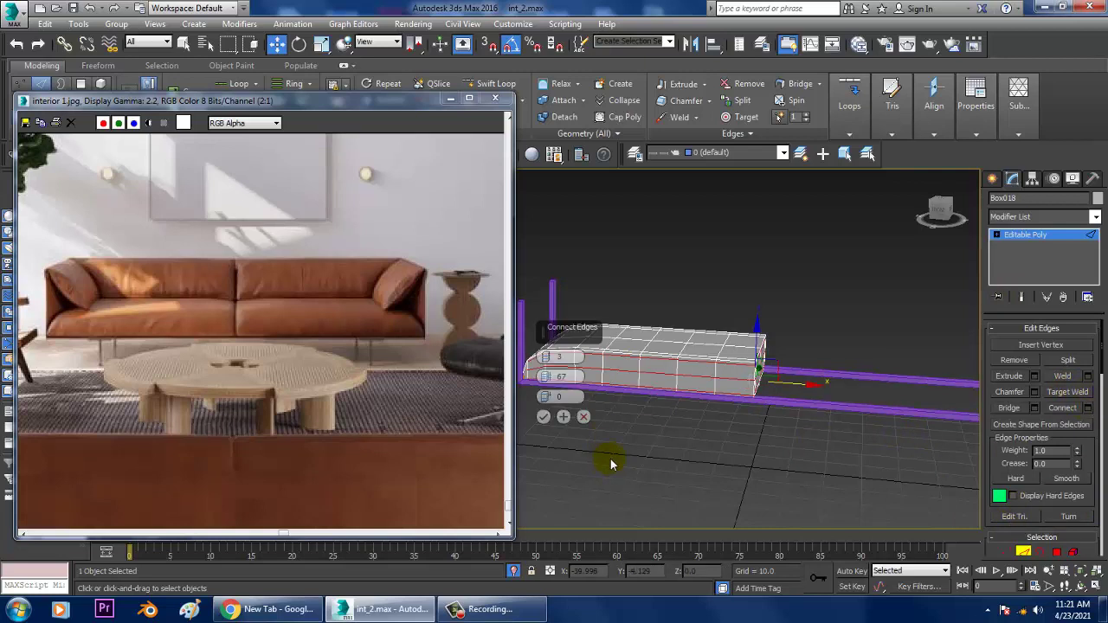
click(546, 360)
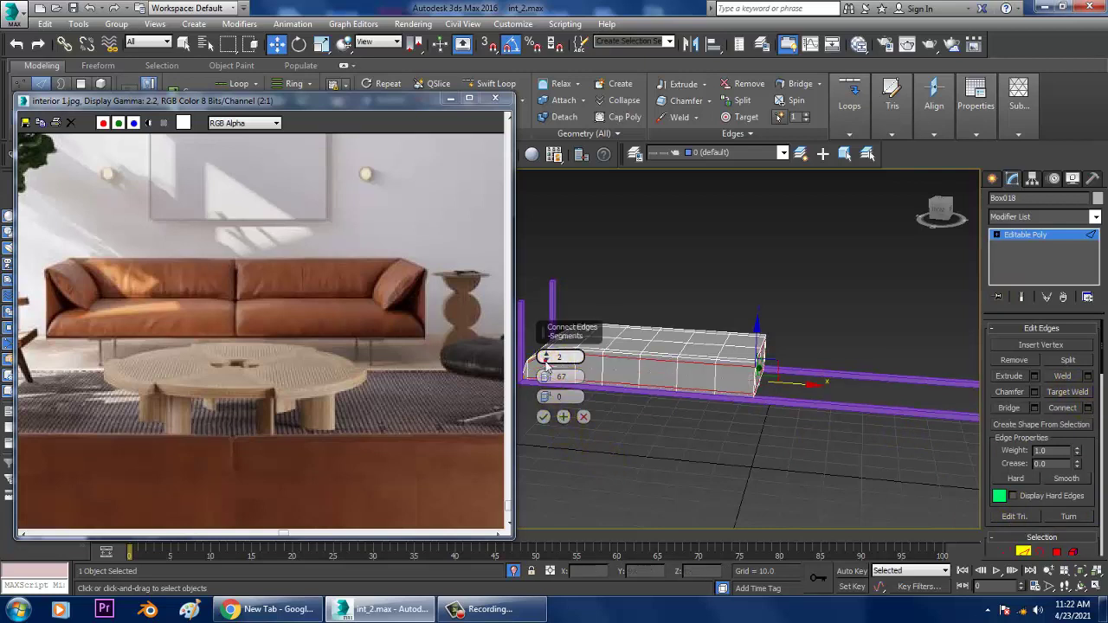
drag(551, 384, 563, 442)
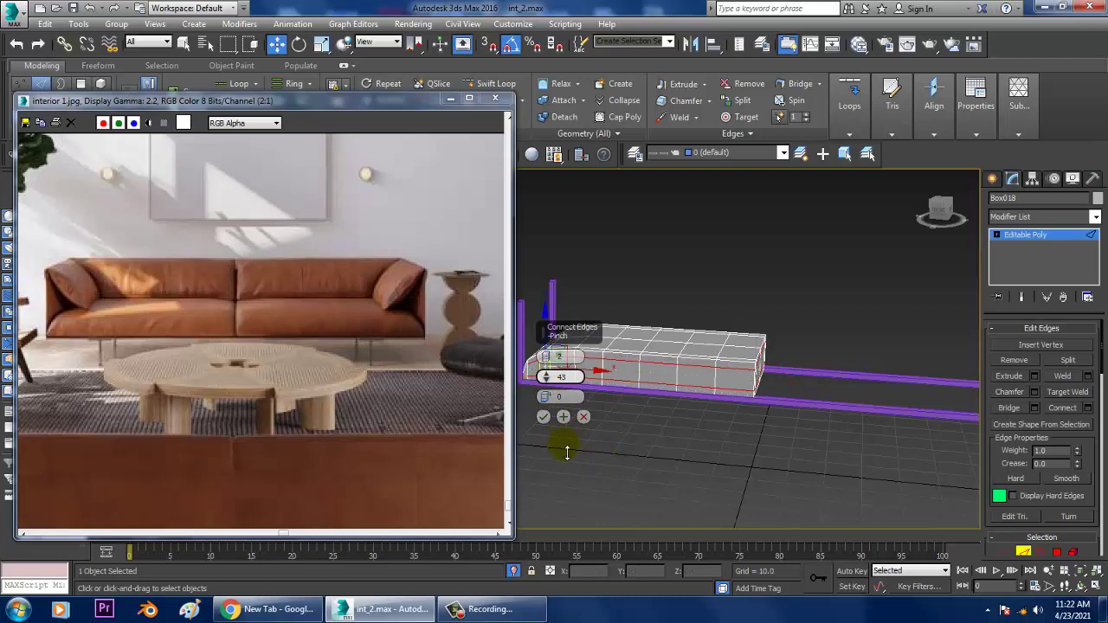
click(544, 417)
- Leave edge editing and apply an FFD(box) modifier to the whole seat cushion
alt+middle_drag(587, 417, 797, 405)
click(1052, 235)
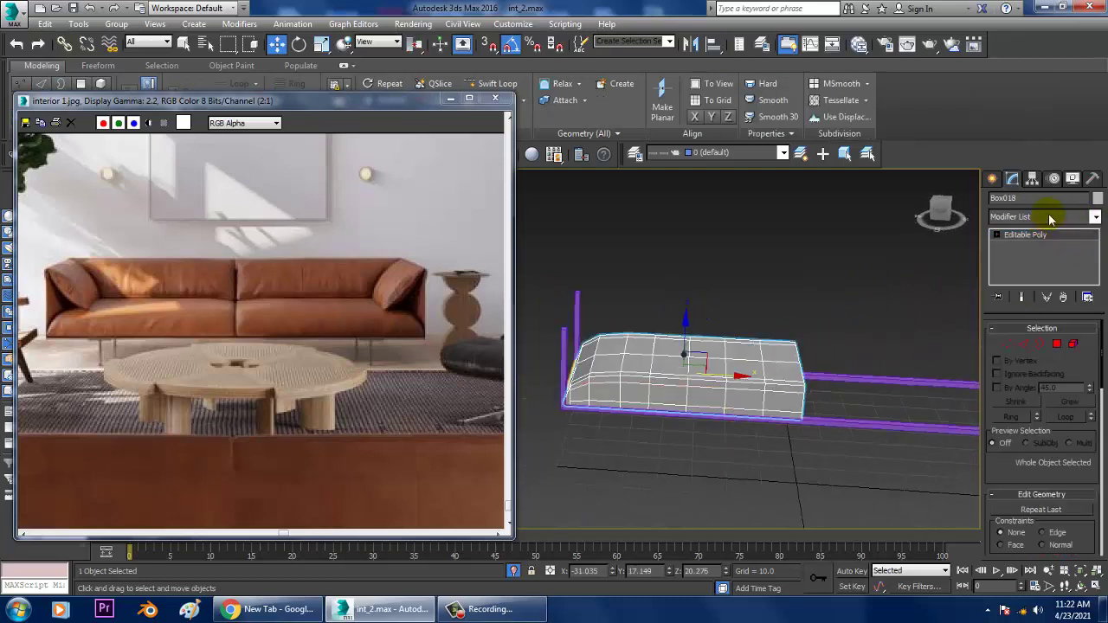
click(1044, 216)
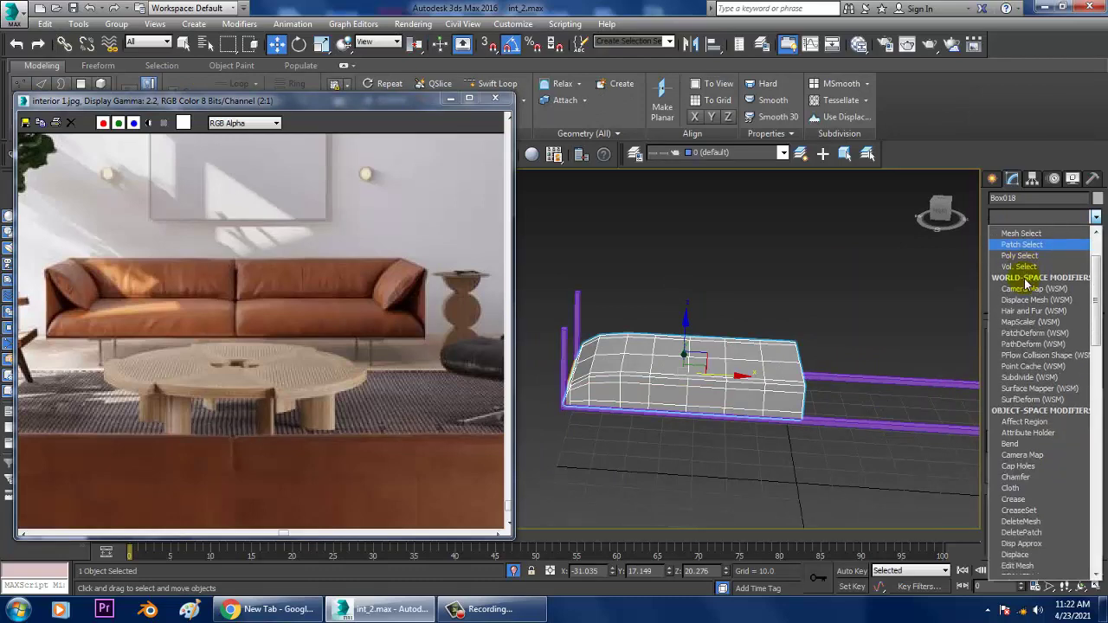
key(f)
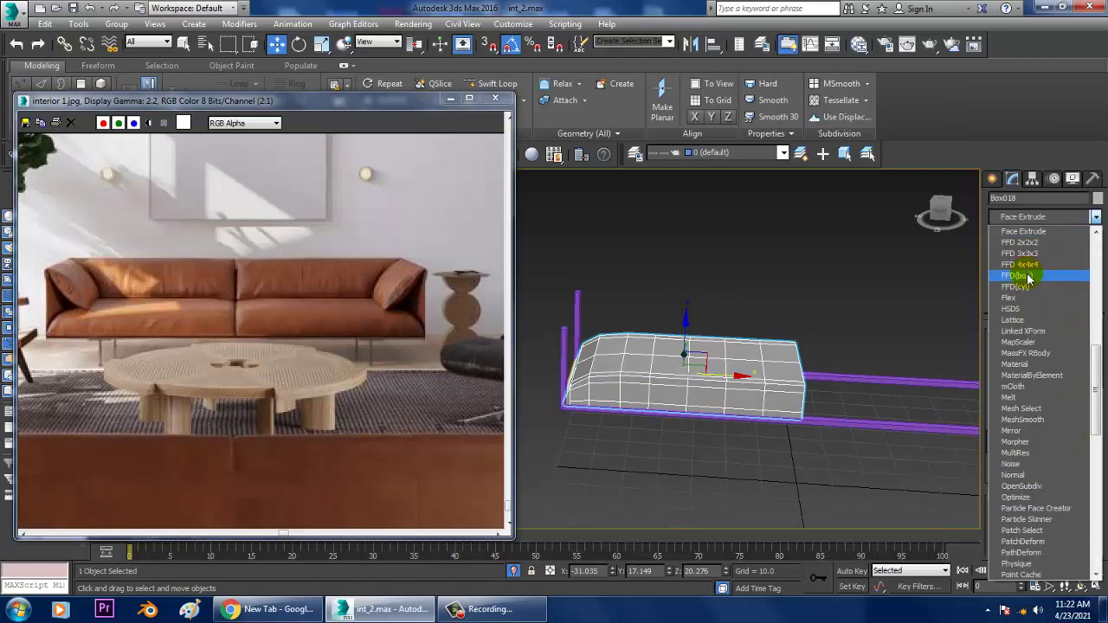
click(1029, 276)
- Raise the four central control points on the seat's top lattice to about Z 31.39 to puff up the cushion
scroll(803, 420, up, 5)
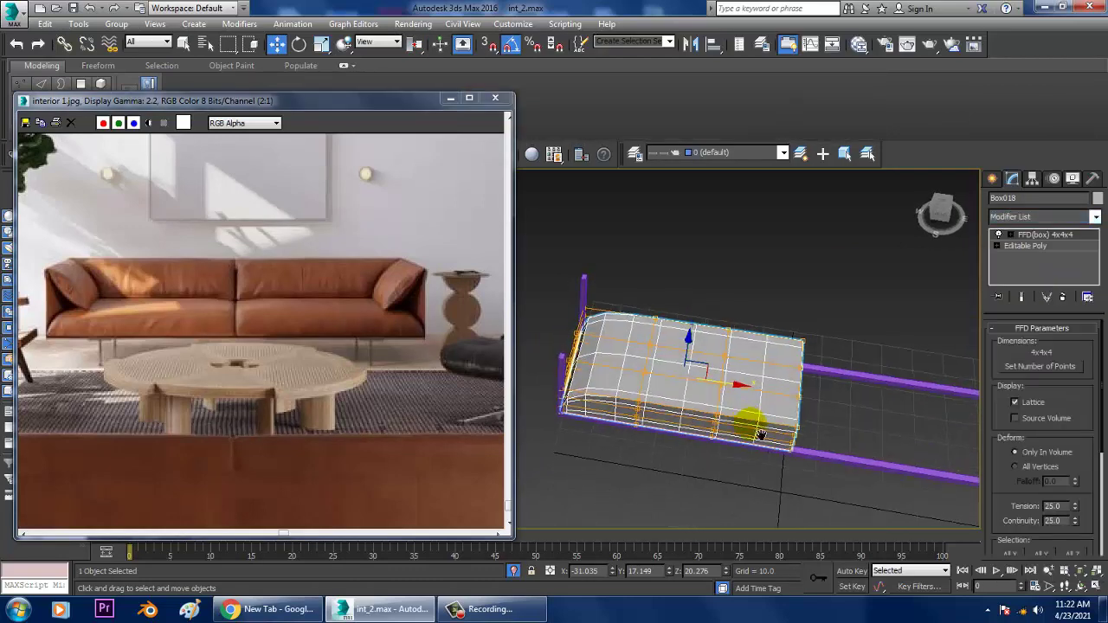
click(1012, 236)
click(1043, 246)
click(585, 335)
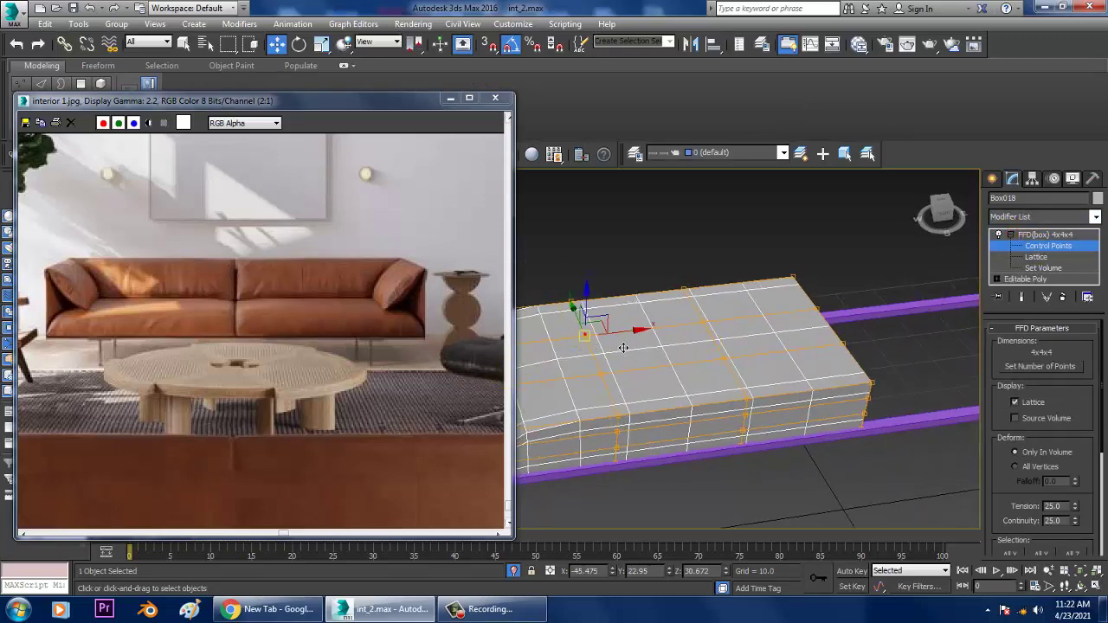
drag(640, 330, 714, 334)
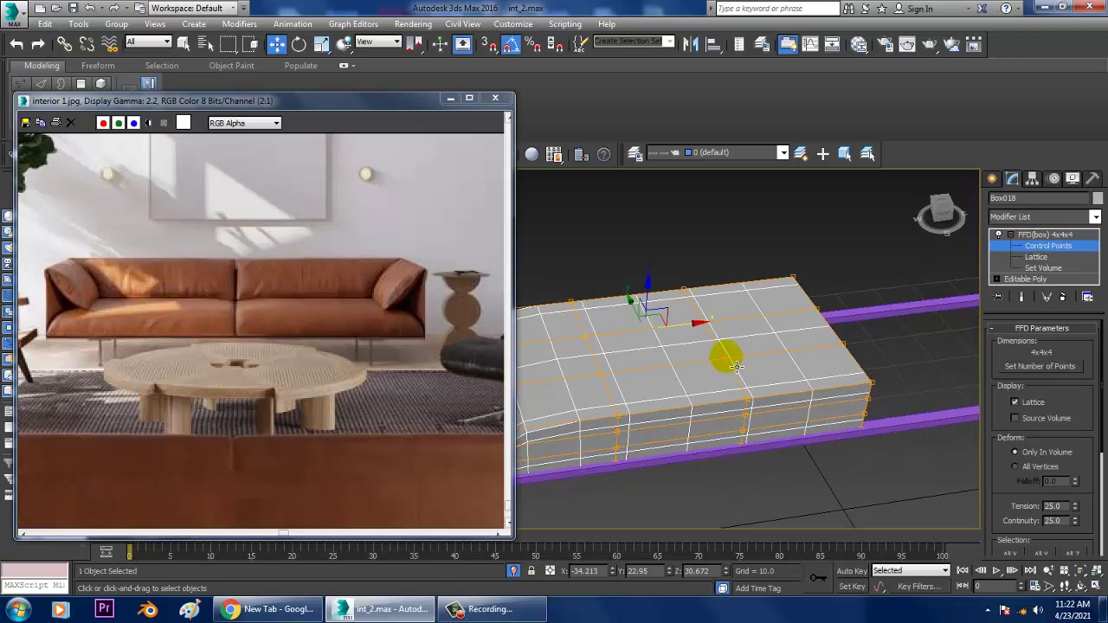
ctrl+click(726, 357)
ctrl+click(601, 373)
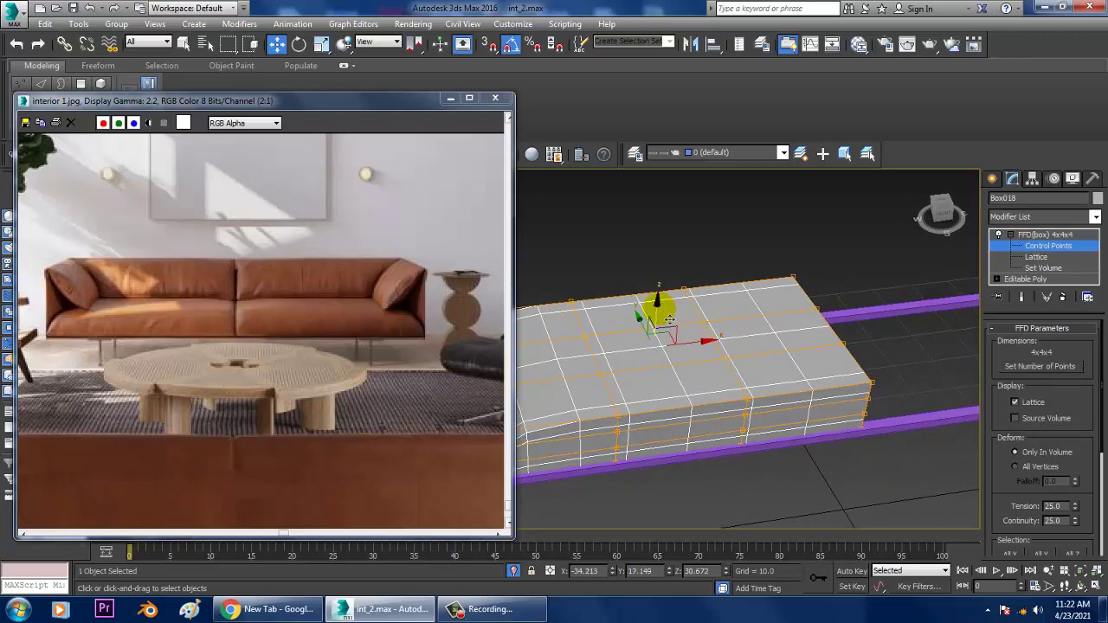
drag(668, 319, 668, 312)
alt+middle_drag(814, 346, 629, 330)
drag(668, 314, 668, 318)
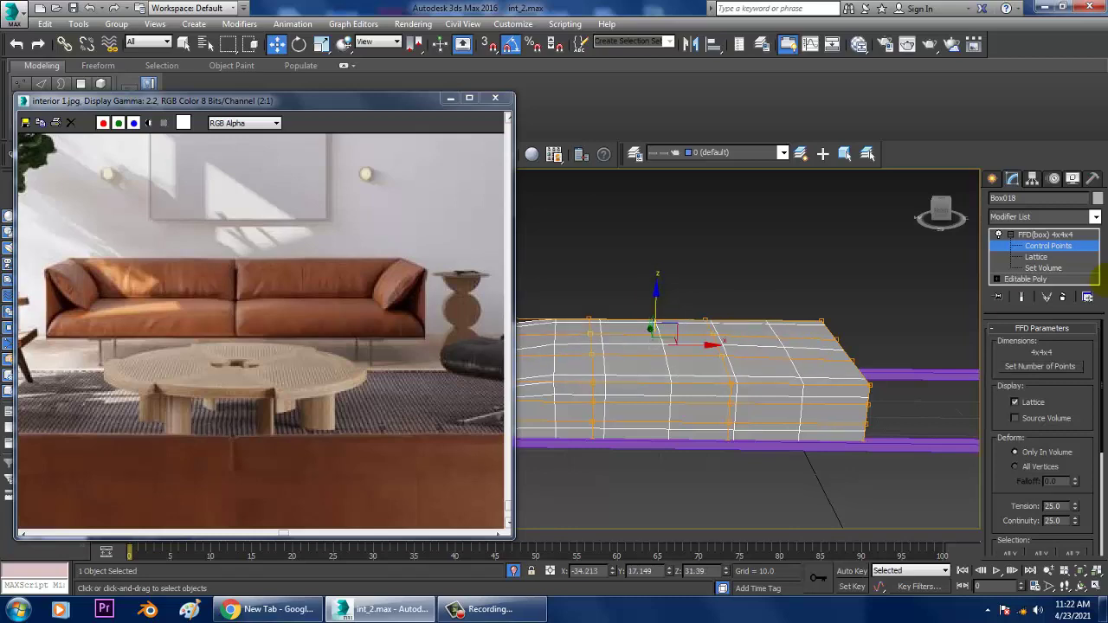
- Raise the upper middle lattice control points at the seat cushion's inner end by about 1.29 along Z
alt+middle_drag(873, 366, 799, 364)
click(837, 360)
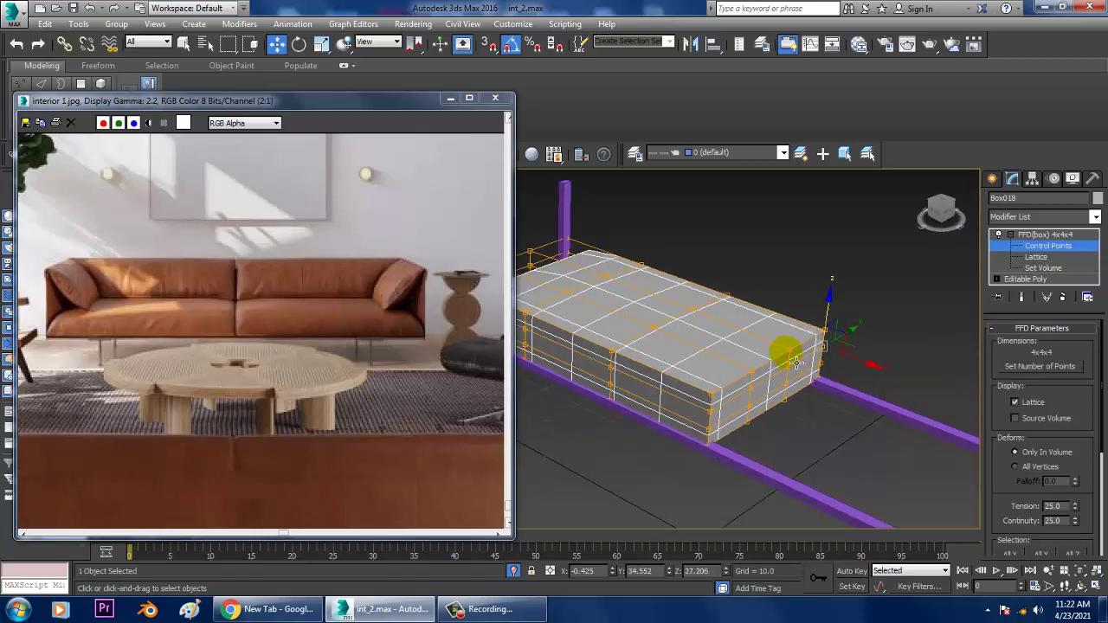
click(782, 352)
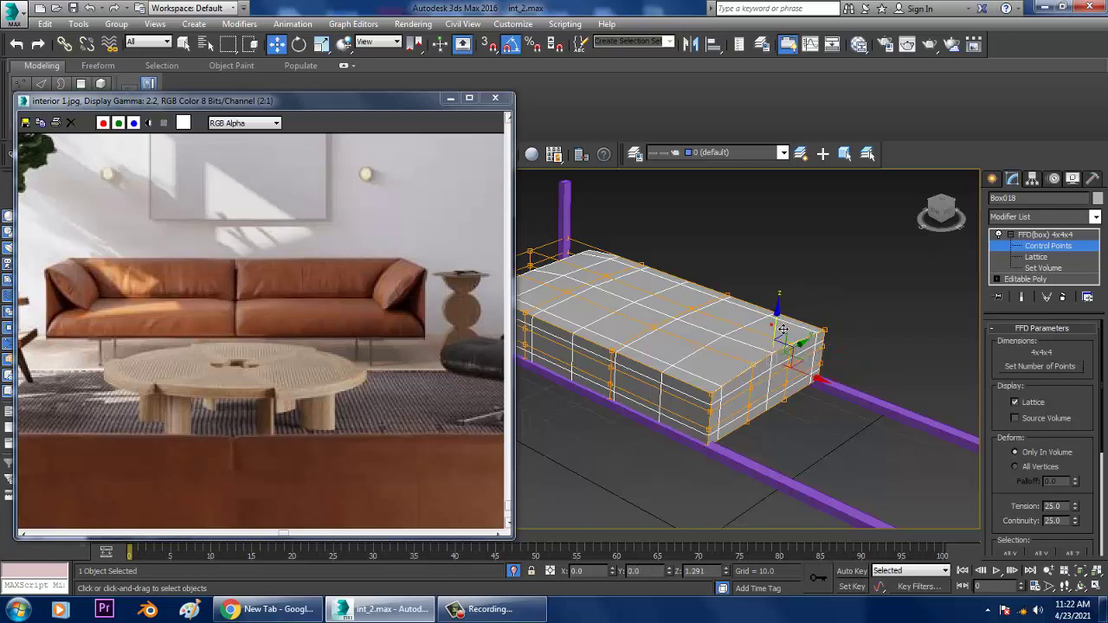
- Leave control-point editing and apply a TurboSmooth modifier with 1 iteration to the seat cushion
click(1027, 235)
click(1025, 219)
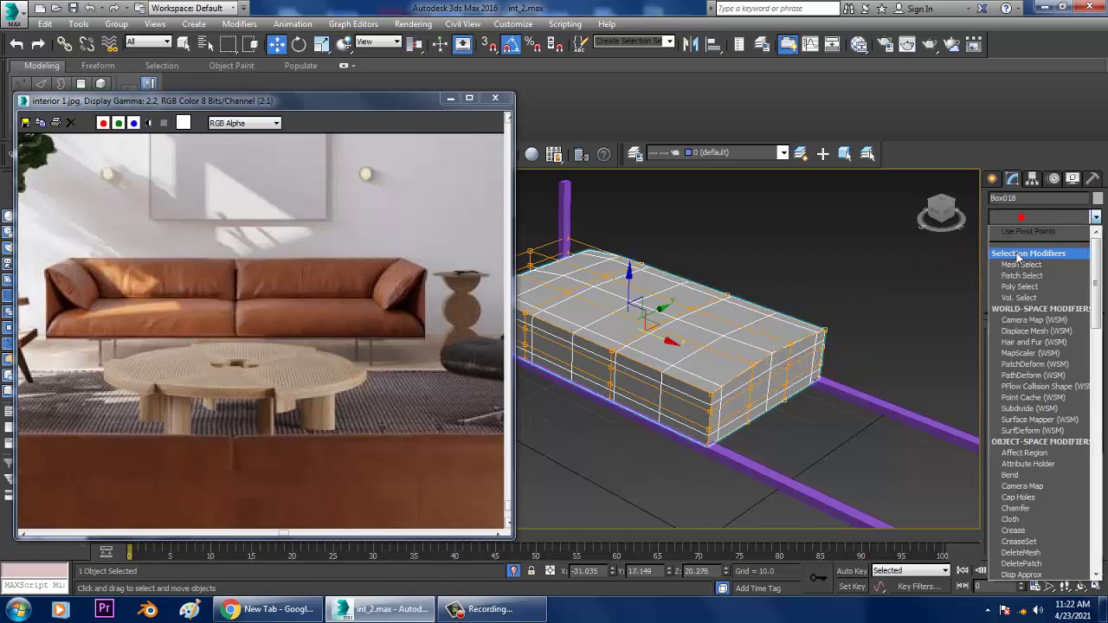
key(t)
click(1035, 378)
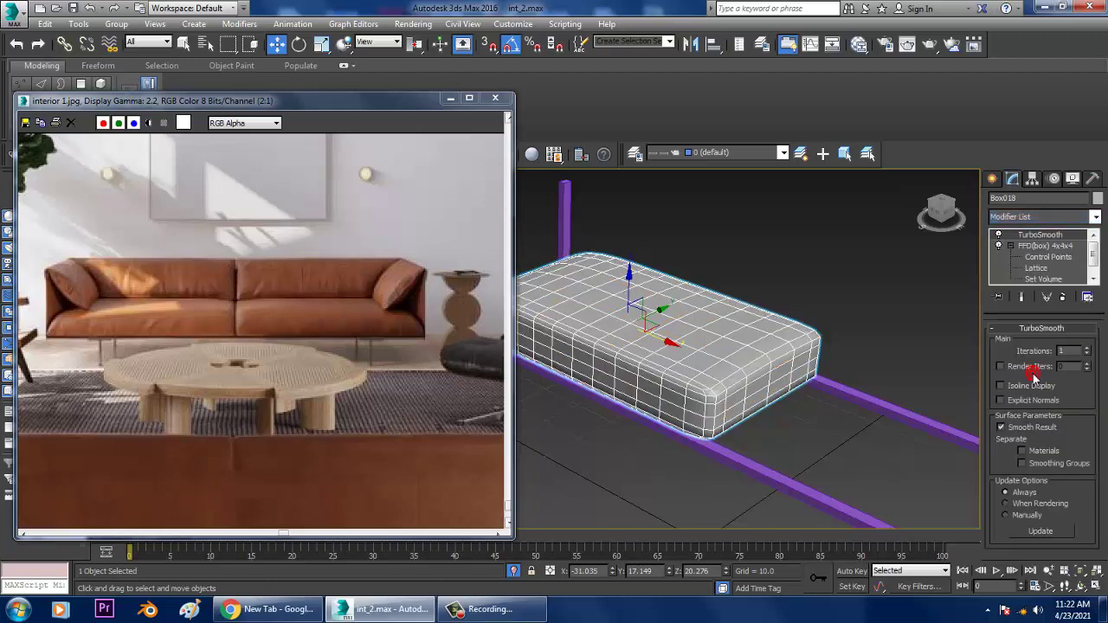
alt+middle_drag(719, 346, 768, 299)
scroll(838, 363, down, 2)
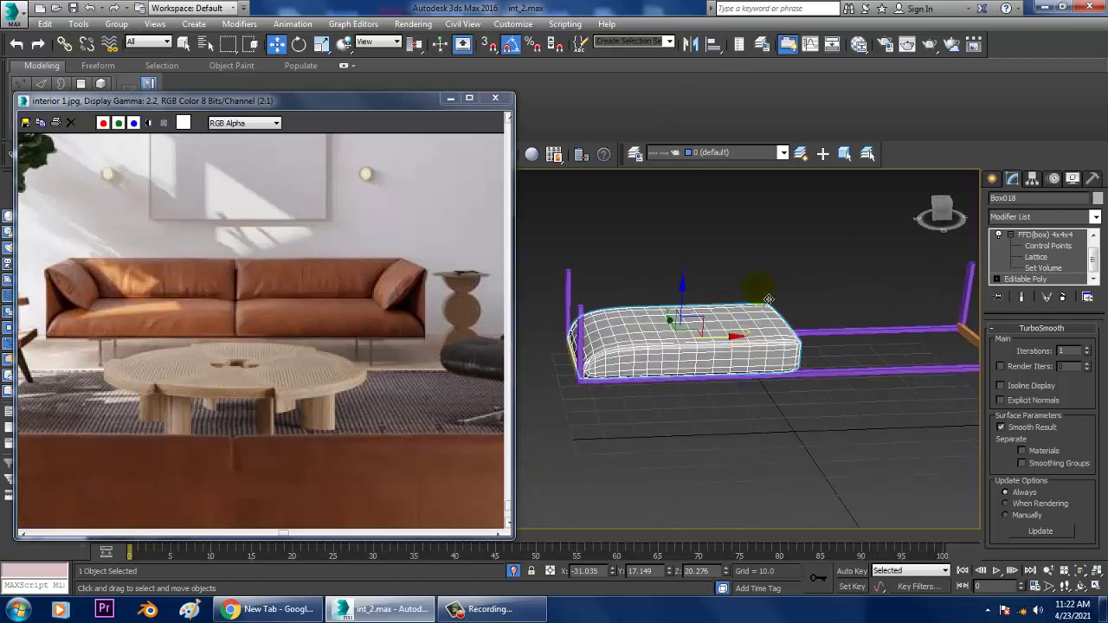
- Mirror the seat cushion across X as a copy and place it beside the original along the sofa frame
click(691, 44)
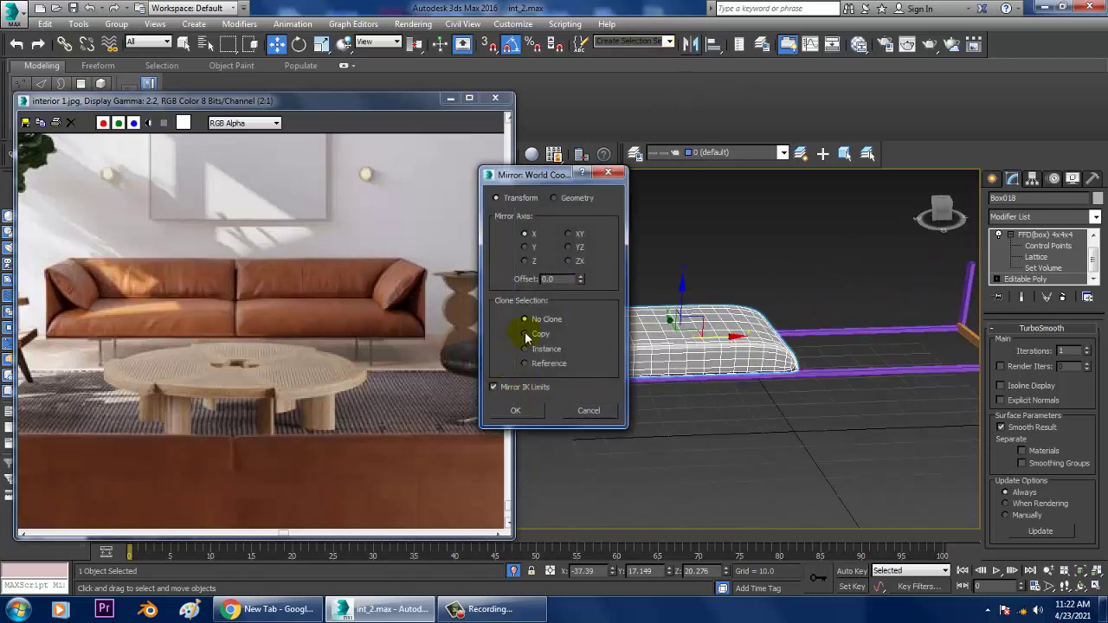
click(525, 334)
click(527, 415)
drag(695, 341, 749, 370)
mouse_move(749, 371)
alt+middle_down()
mouse_move(748, 354)
mouse_move(782, 324)
mouse_move(718, 368)
mouse_move(777, 322)
mouse_move(759, 359)
alt+middle_up()
click(734, 357)
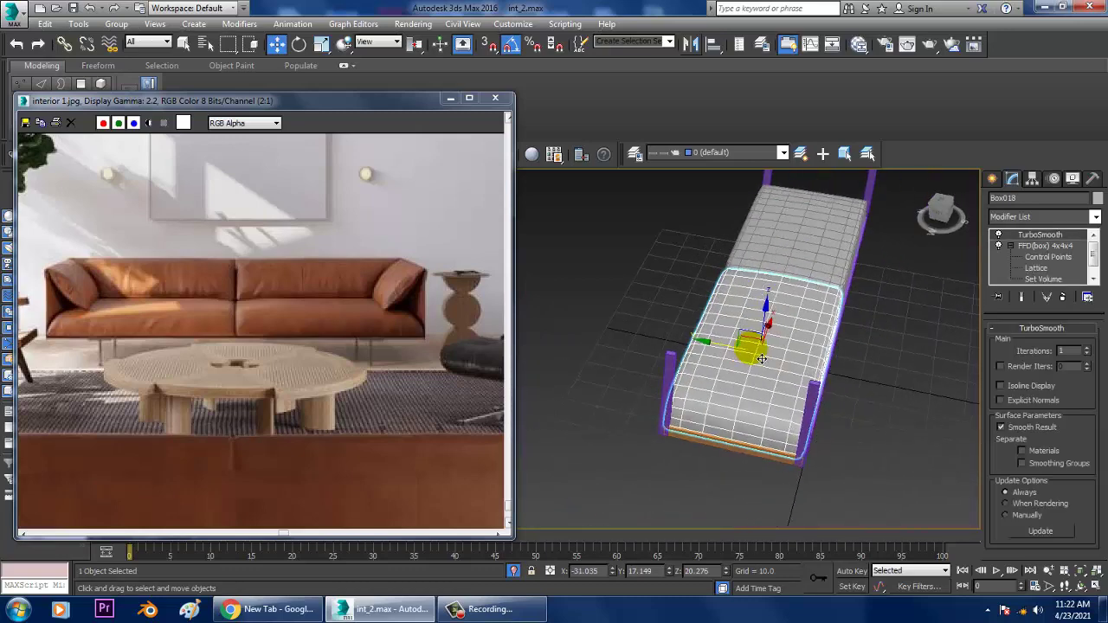
- Move the purple back frame line outward along Y to about 39.475, away from the seat cushions
alt+middle_drag(690, 445, 720, 390)
click(720, 445)
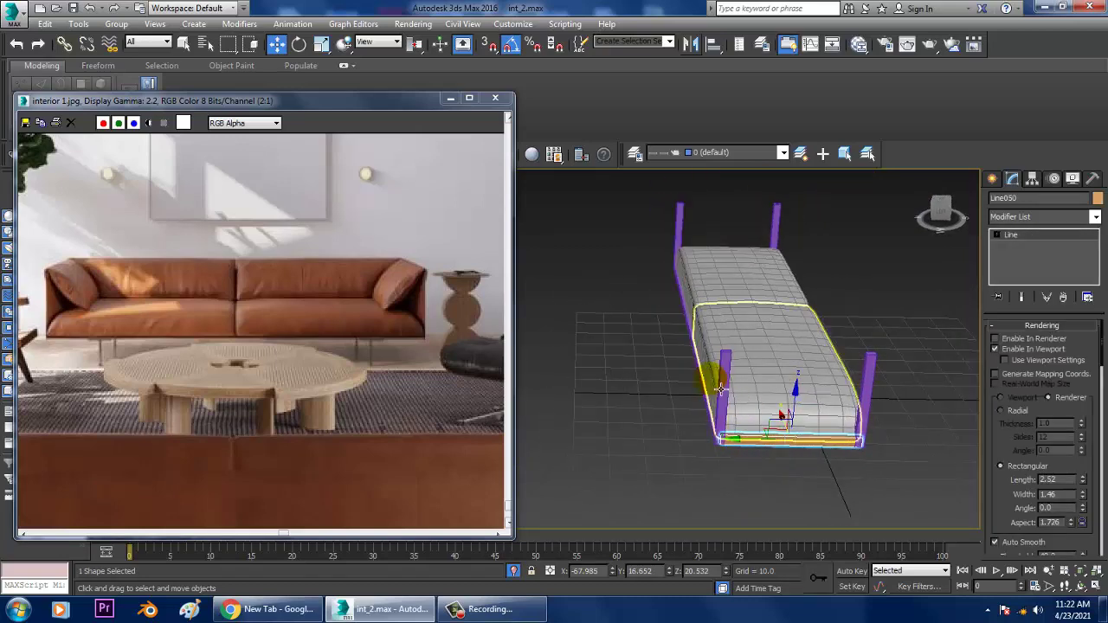
click(714, 386)
click(712, 392)
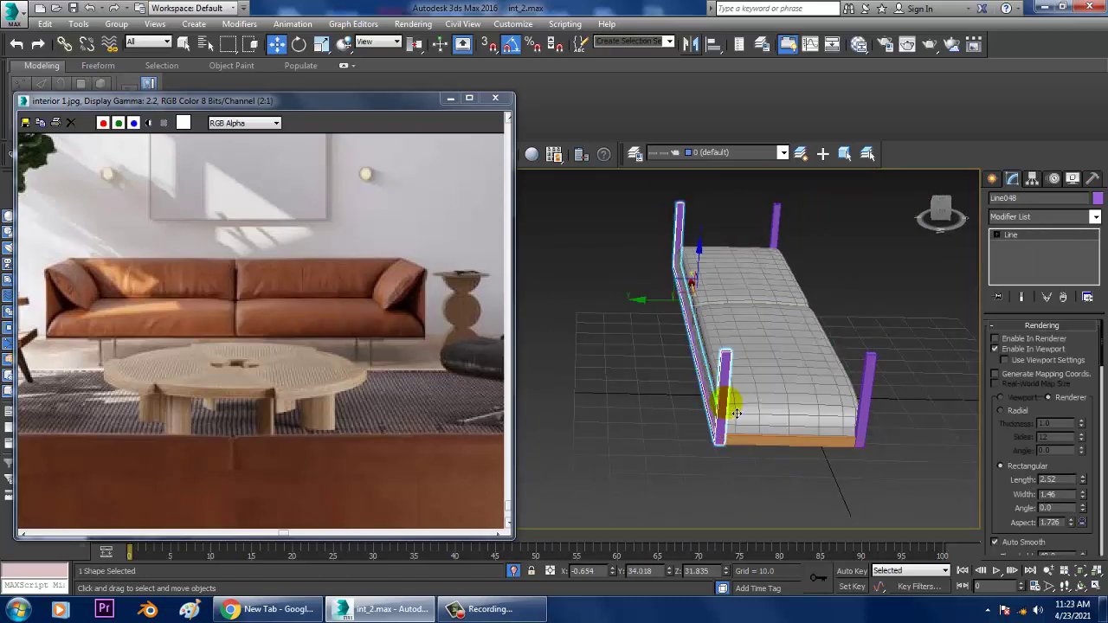
drag(651, 312, 634, 309)
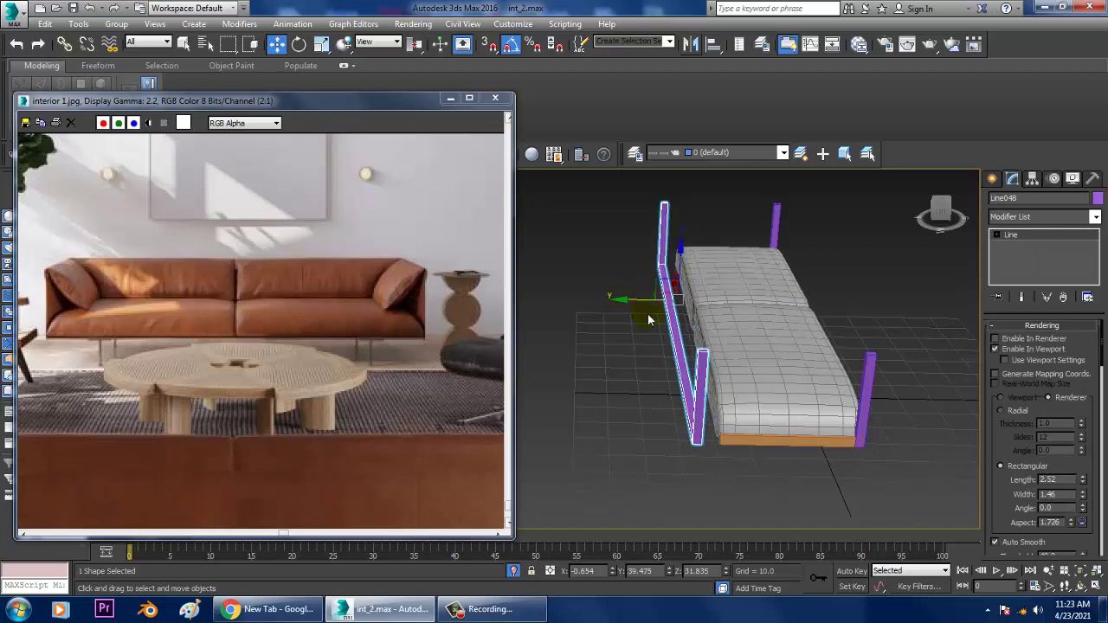
- Extend the orange cross bar at the first seat's outer end about 5.79 in Y to meet the back frame line
alt+middle_drag(874, 430, 855, 412)
click(668, 378)
key(1)
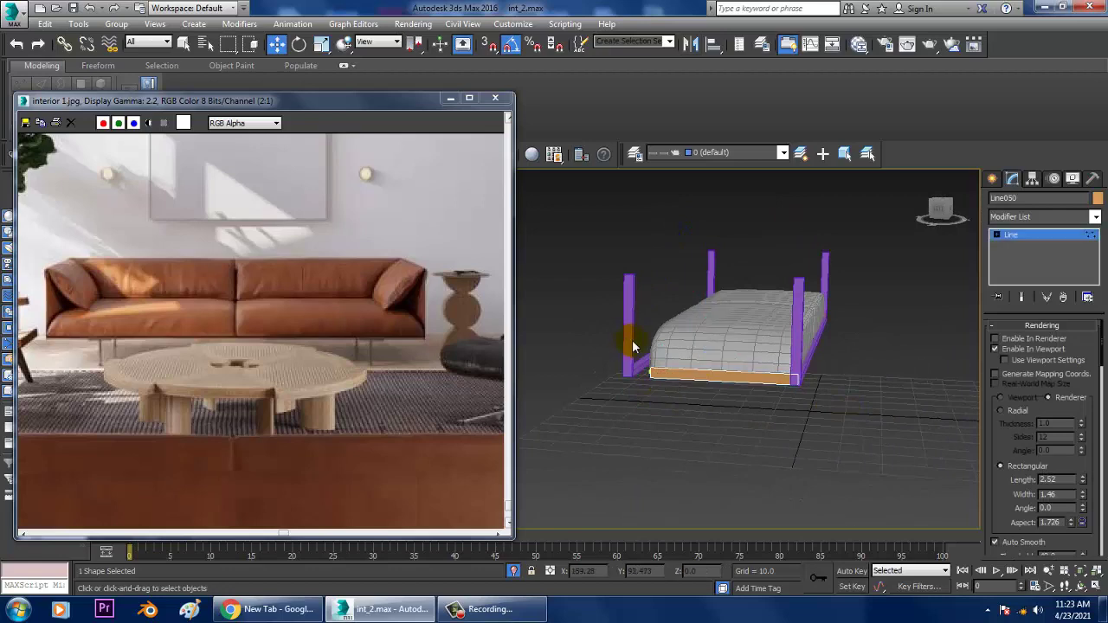
drag(633, 346, 620, 381)
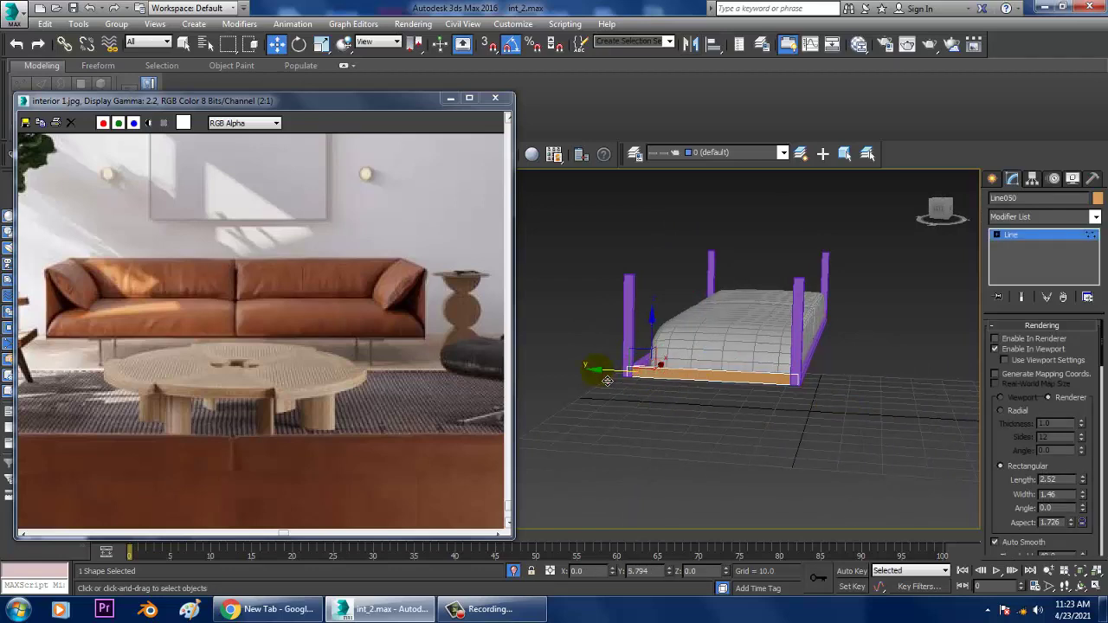
alt+middle_drag(607, 381, 859, 370)
click(1014, 237)
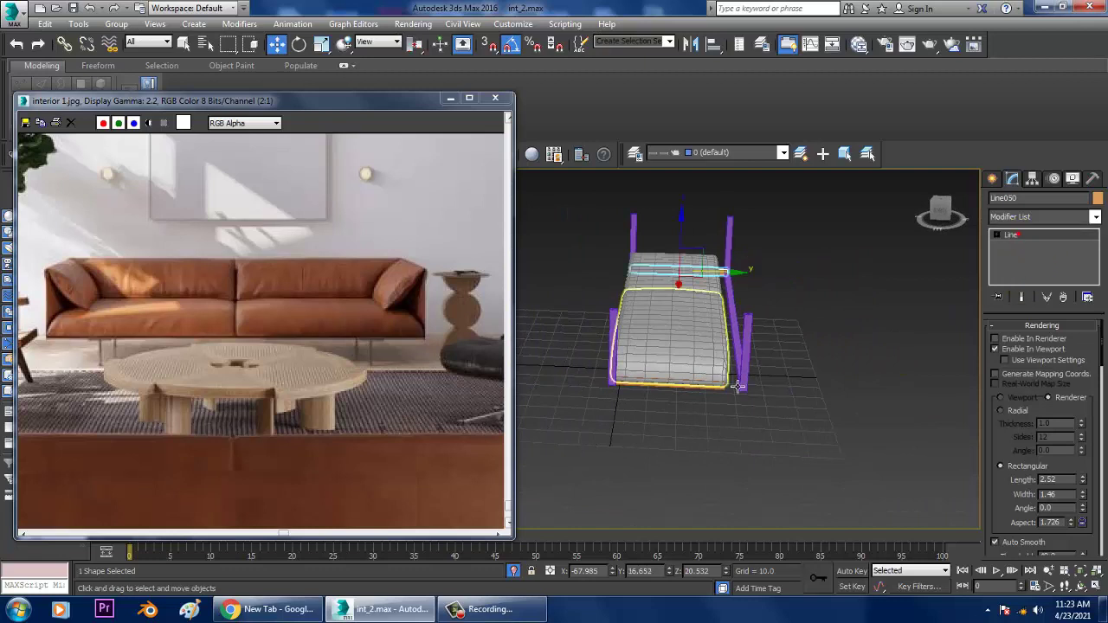
- Extend the cross bar at the opposite end of the sofa in Y to reach the back frame line
click(731, 397)
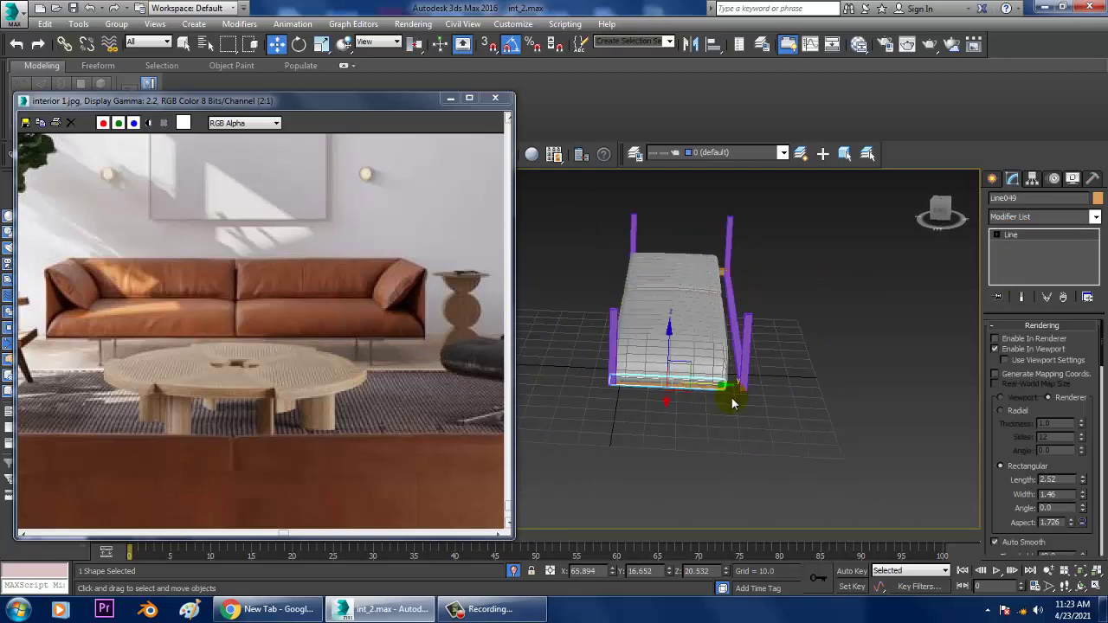
drag(776, 399, 806, 398)
click(1046, 236)
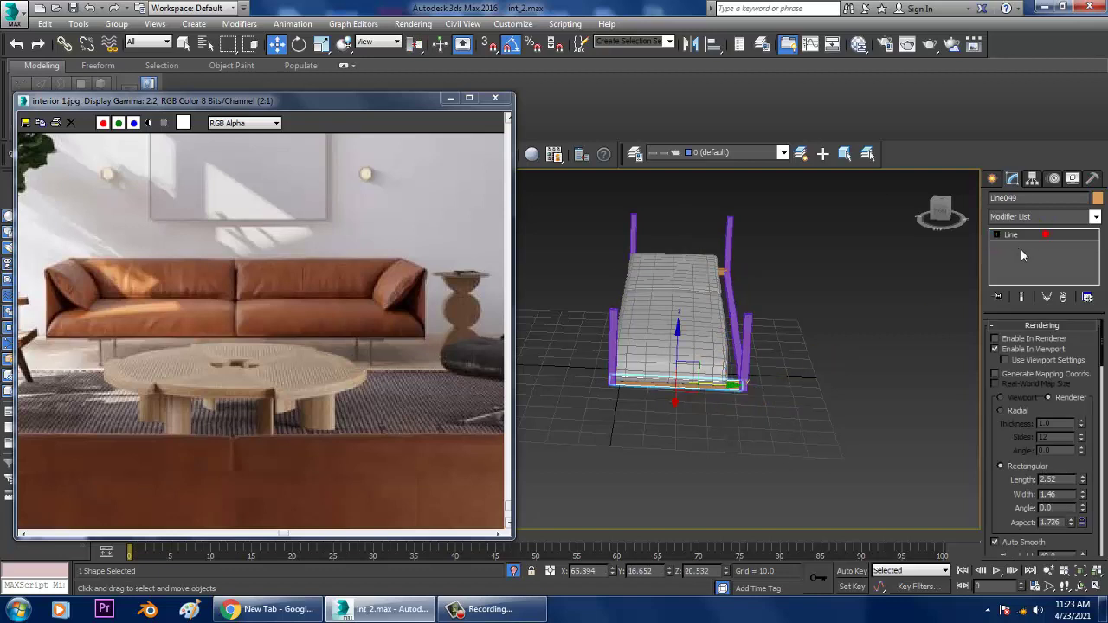
- Examine the sofas in the reference image and compare their cushions with the modeled seats
middle_drag(635, 272, 743, 334)
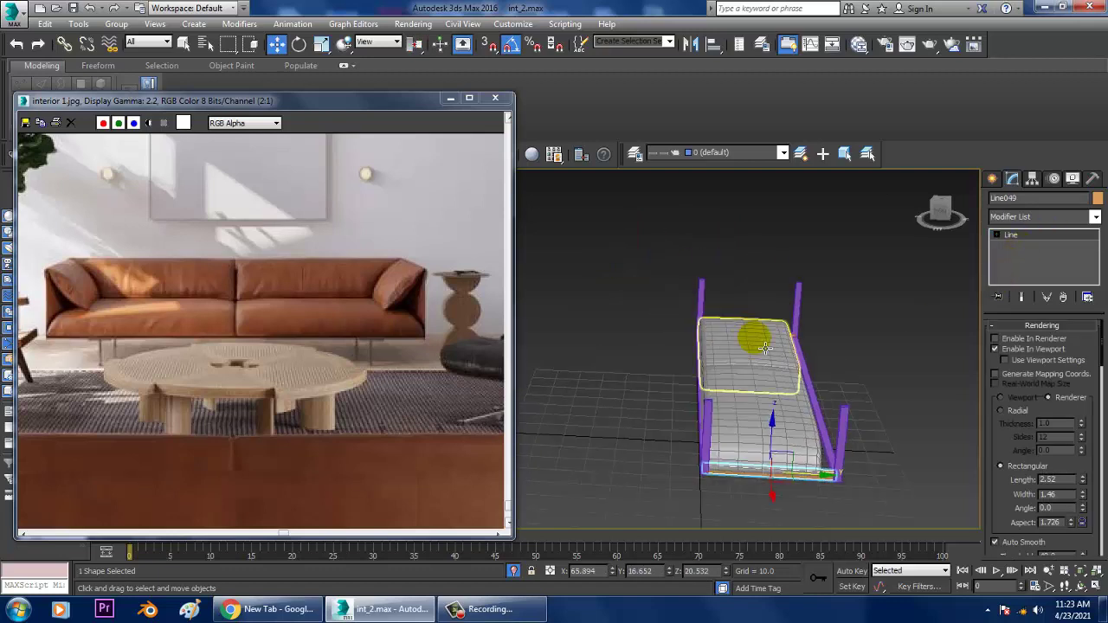
click(765, 348)
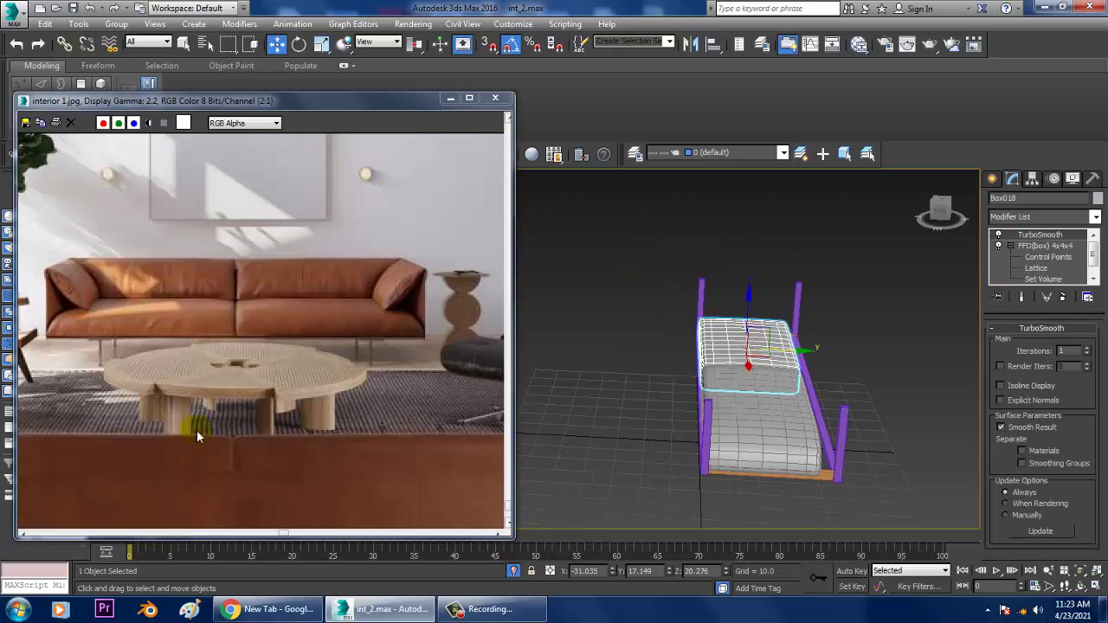
middle_drag(268, 369, 162, 333)
middle_drag(446, 450, 376, 338)
scroll(383, 418, down, 1)
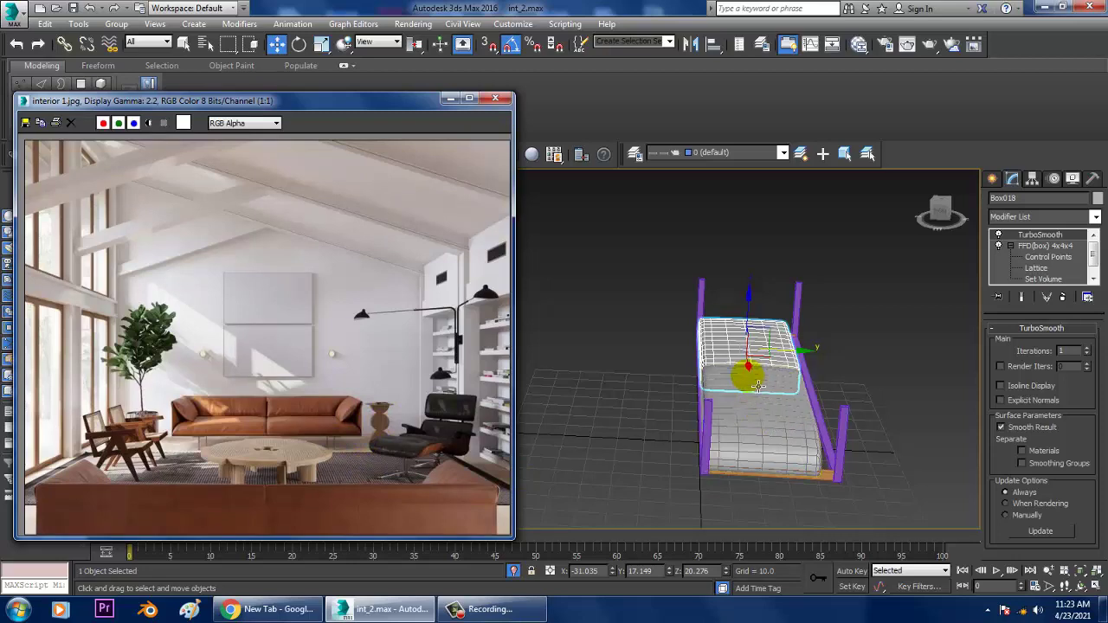
alt+middle_drag(747, 373, 765, 390)
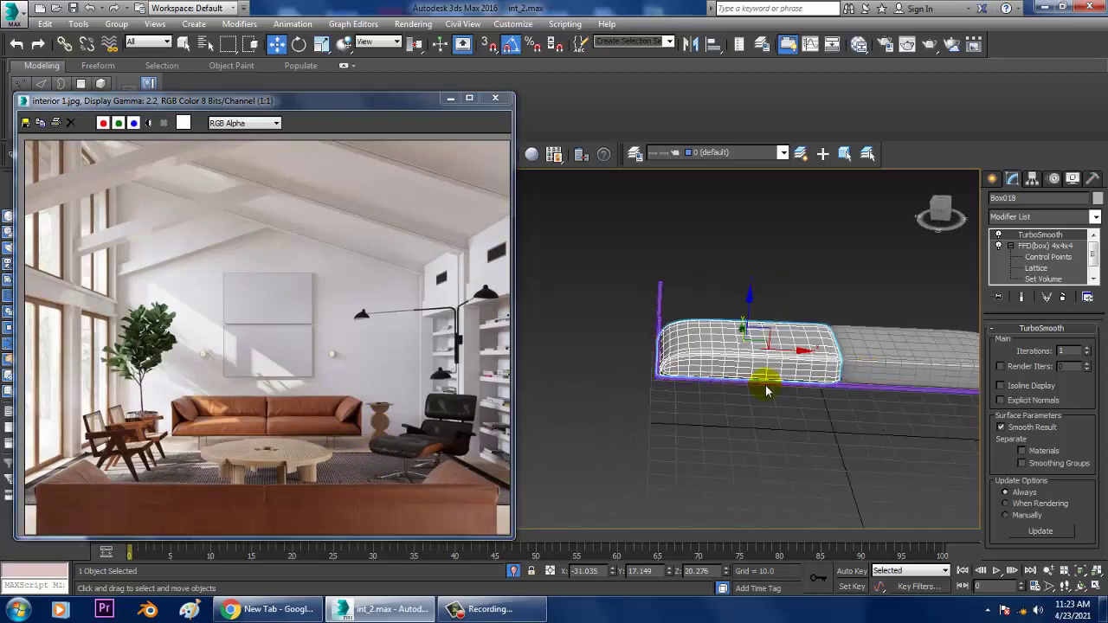
click(273, 453)
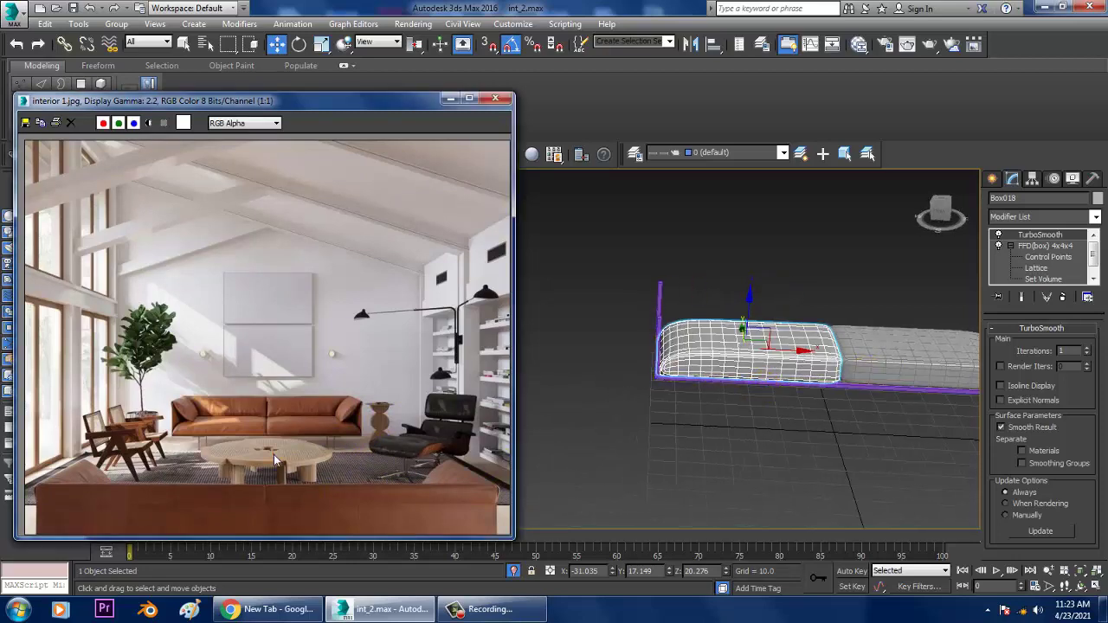
click(213, 399)
alt+middle_drag(610, 351, 832, 320)
- Create a backrest box over the first seat in the front view, about 68 wide and 22 high
click(992, 179)
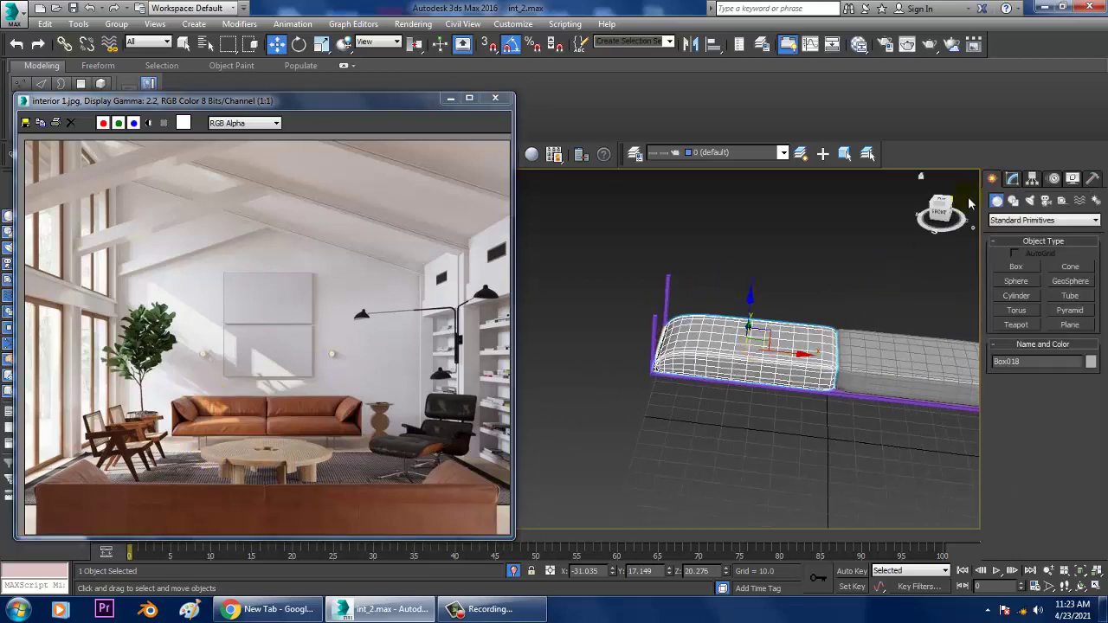
alt+middle_drag(777, 367, 766, 366)
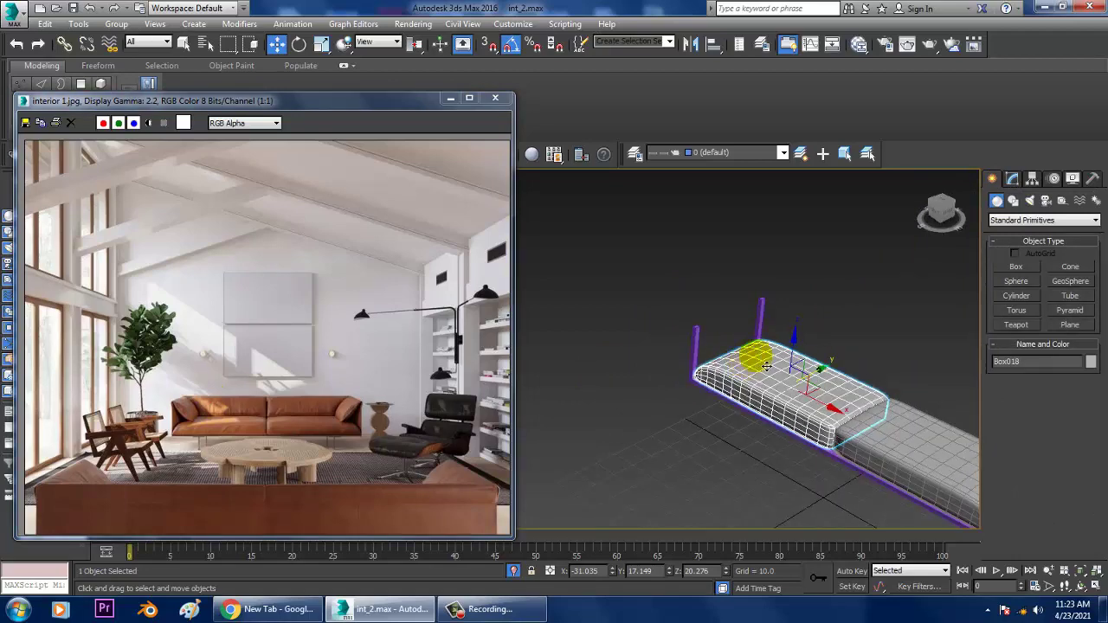
scroll(766, 368, up, 2)
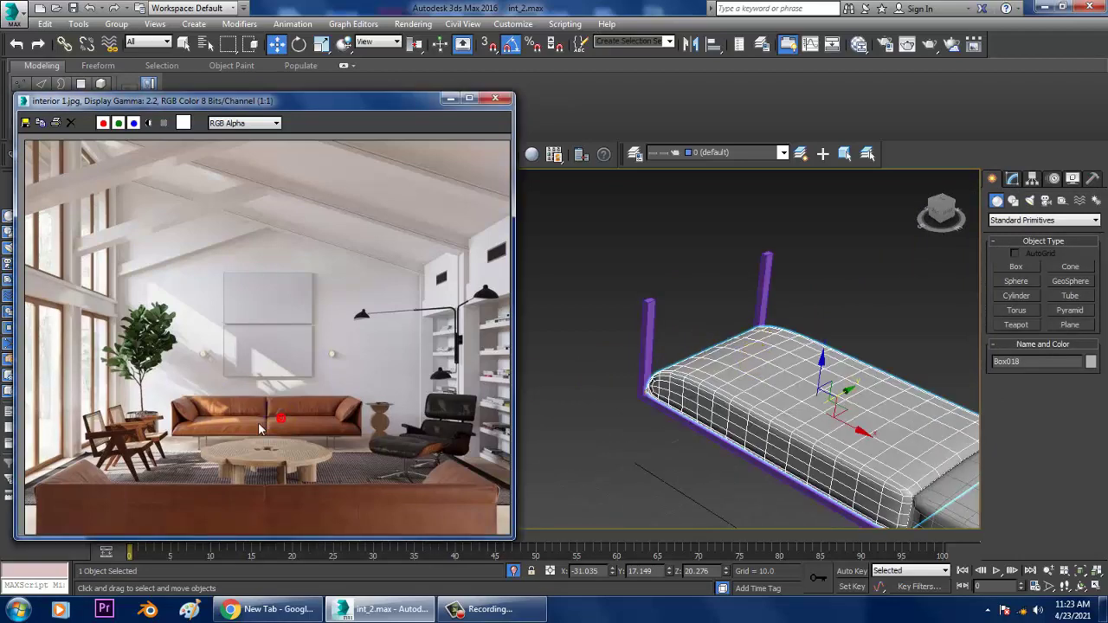
scroll(264, 422, up, 2)
scroll(264, 421, down, 1)
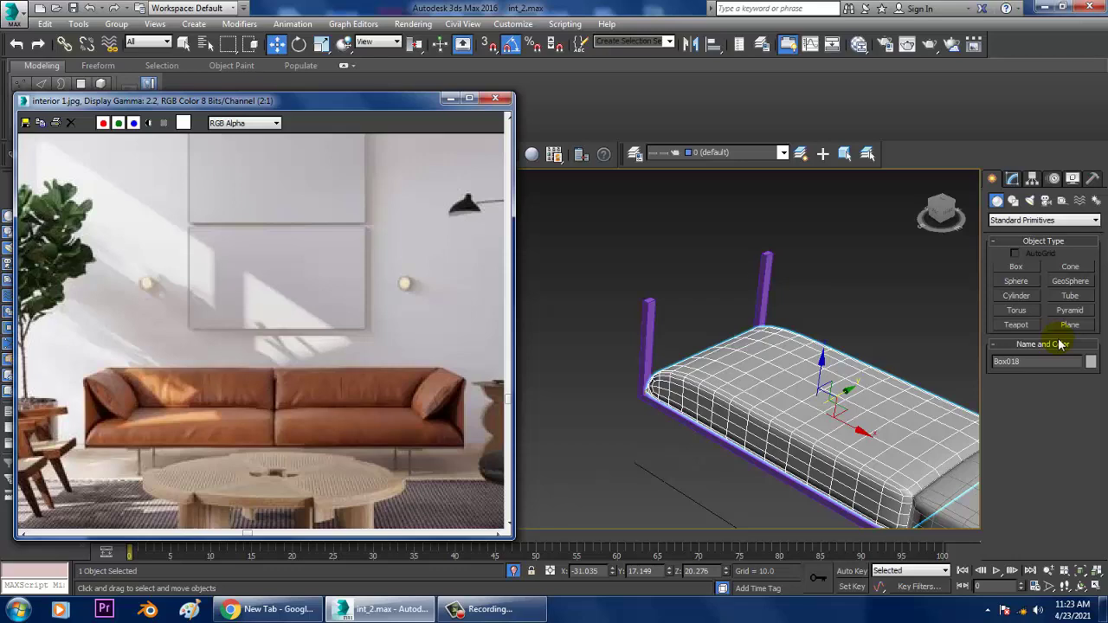
click(1016, 267)
key(alt+w)
middle_drag(724, 289, 781, 307)
key(alt+w)
scroll(692, 307, up, 1)
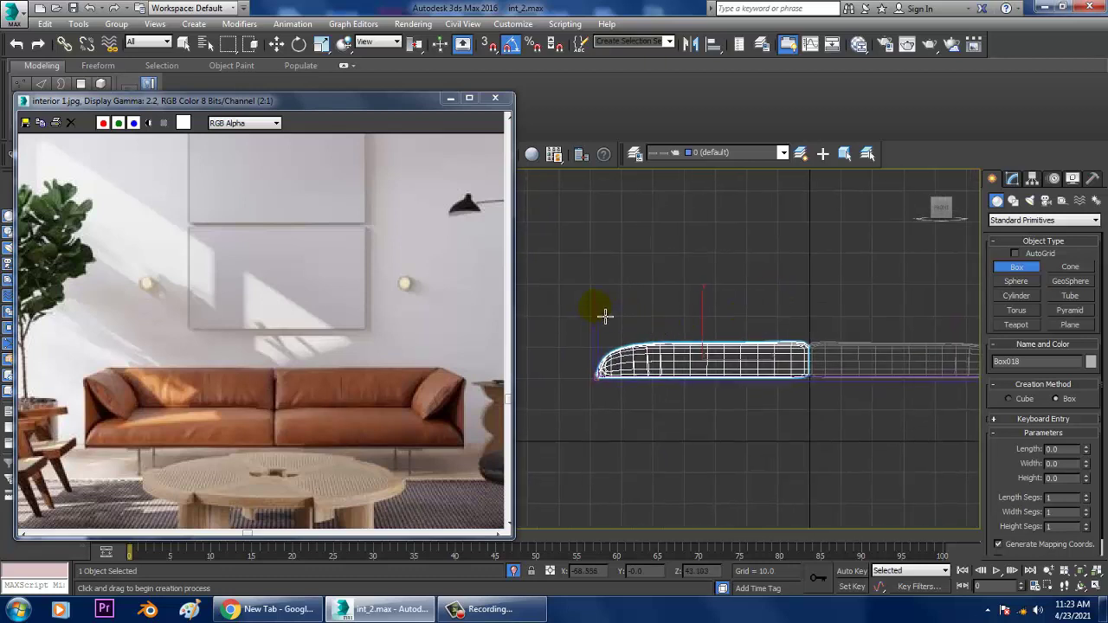
drag(605, 317, 819, 386)
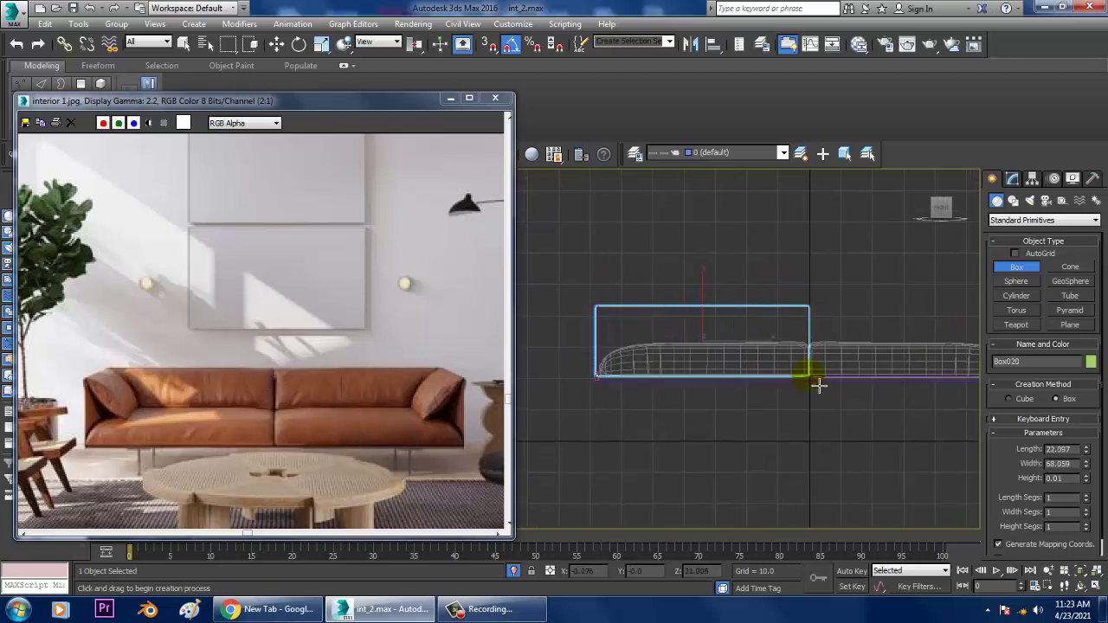
click(821, 356)
key(w)
- Scale the backrest box down along Y to make it thinner
key(alt+w)
middle_click(834, 500)
key(alt+w)
scroll(814, 459, up, 2)
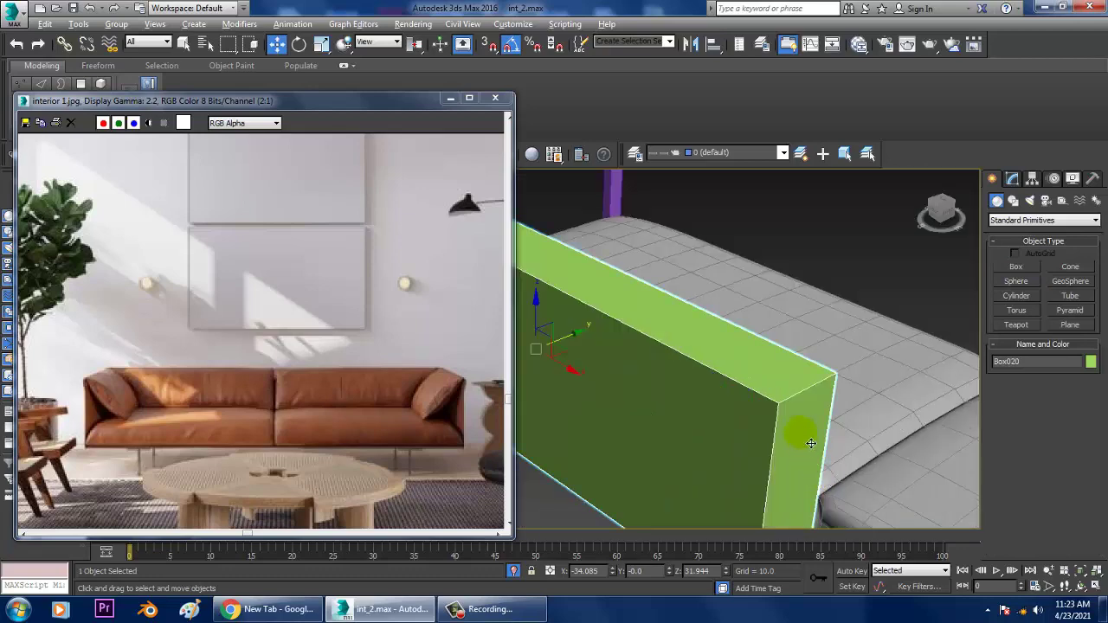
alt+middle_drag(799, 433, 759, 425)
scroll(759, 426, down, 2)
key(r)
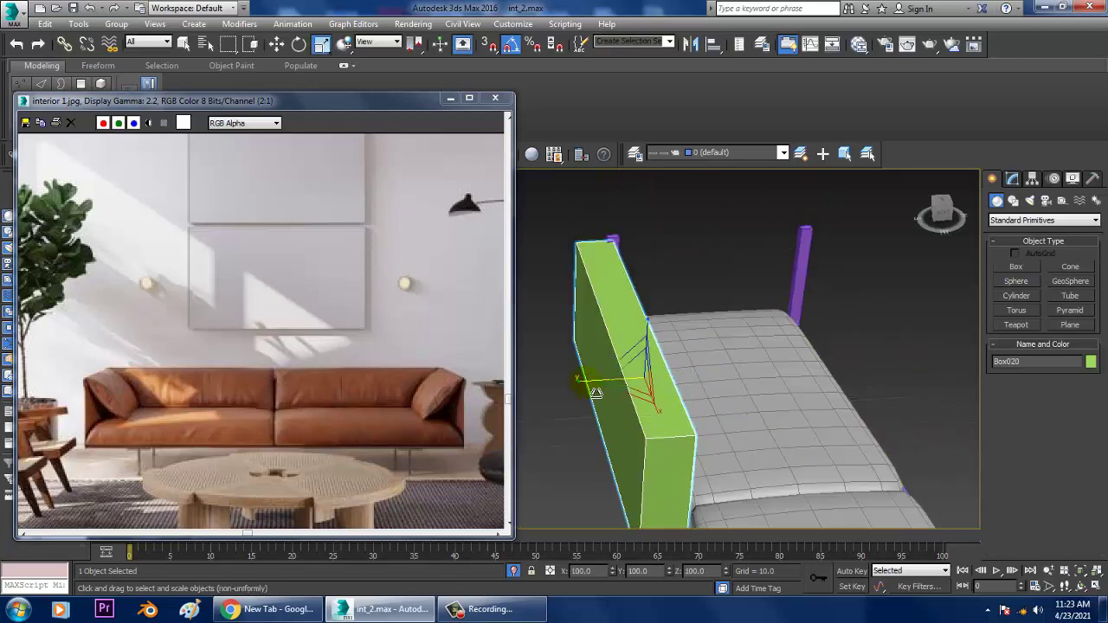
drag(594, 389, 636, 394)
- Move the backrest box along Y to the rear of the seat at about 40.09
key(w)
alt+middle_drag(713, 393, 699, 325)
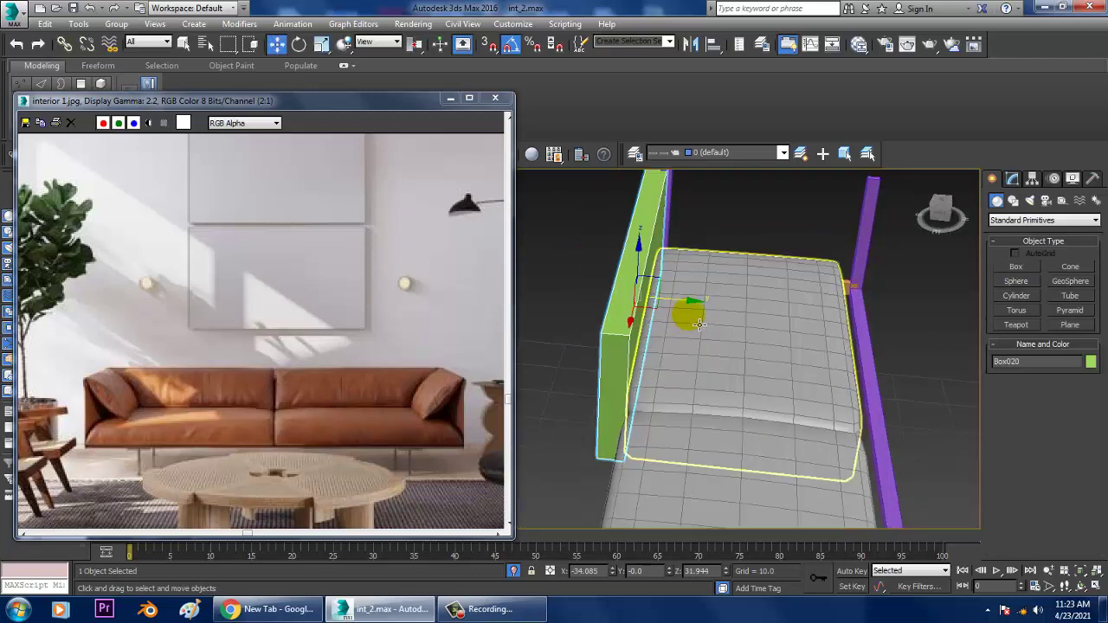
drag(684, 311, 908, 343)
alt+middle_drag(908, 343, 831, 381)
key(r)
key(w)
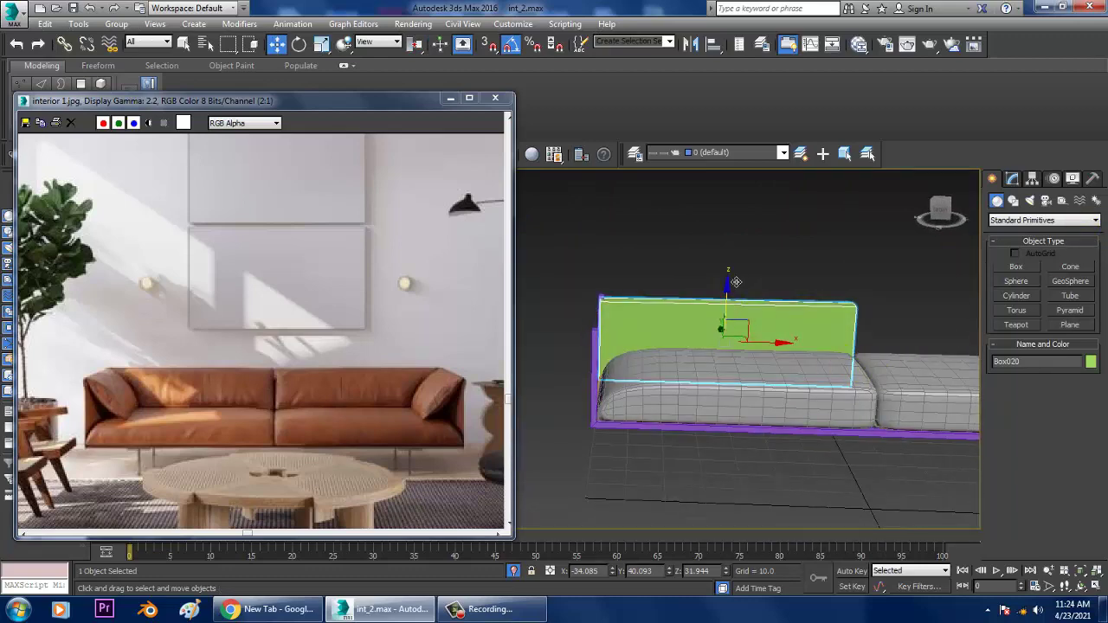
- Make a copy of the backrest box straight above the sofa along Z
shift+drag(735, 282, 722, 300)
click(563, 372)
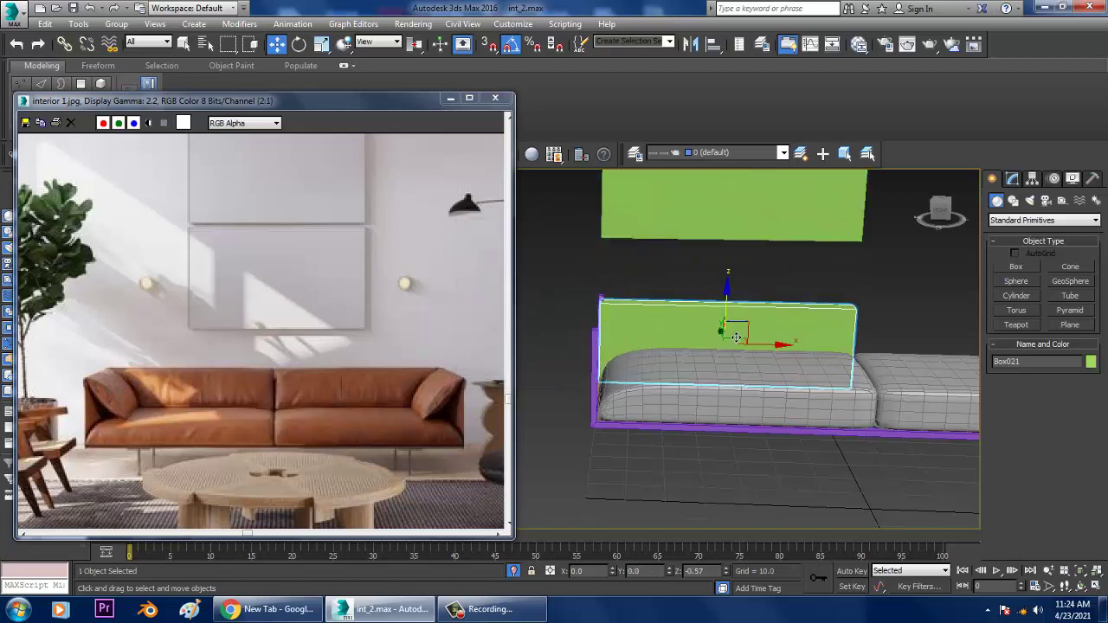
drag(732, 337, 734, 335)
- Convert the backrest box behind the seat to an Editable Poly
alt+middle_drag(734, 335, 818, 319)
scroll(750, 329, up, 3)
right_click(818, 313)
mouse_move(871, 451)
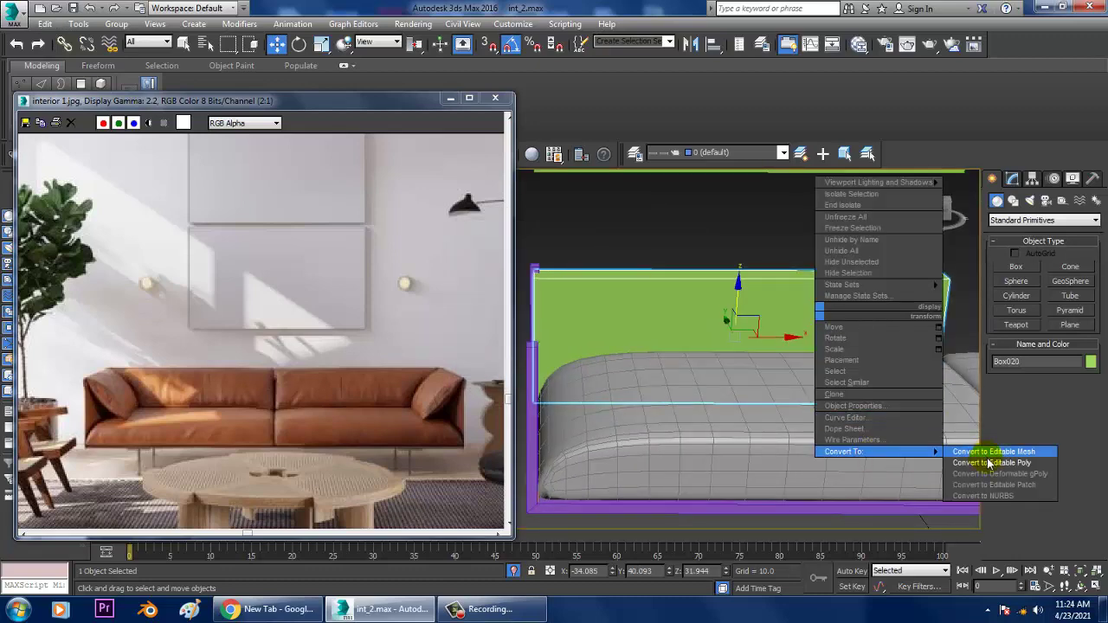
click(1001, 463)
- Connect the backrest's lengthwise edges with 5 segments, adding vertical edge loops across its width
click(1025, 345)
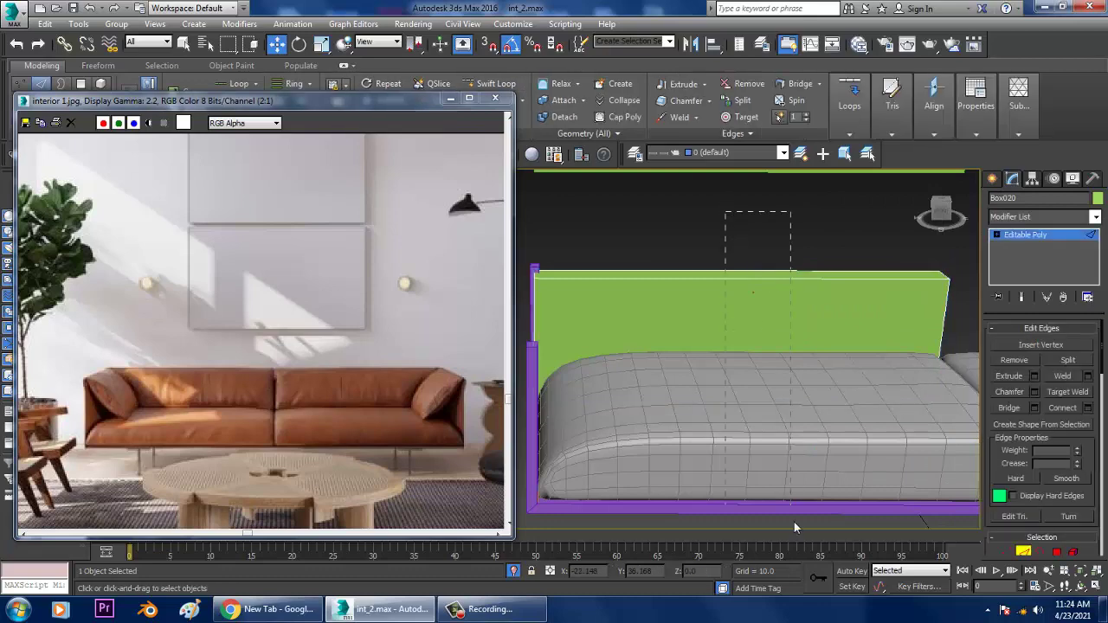
click(1088, 408)
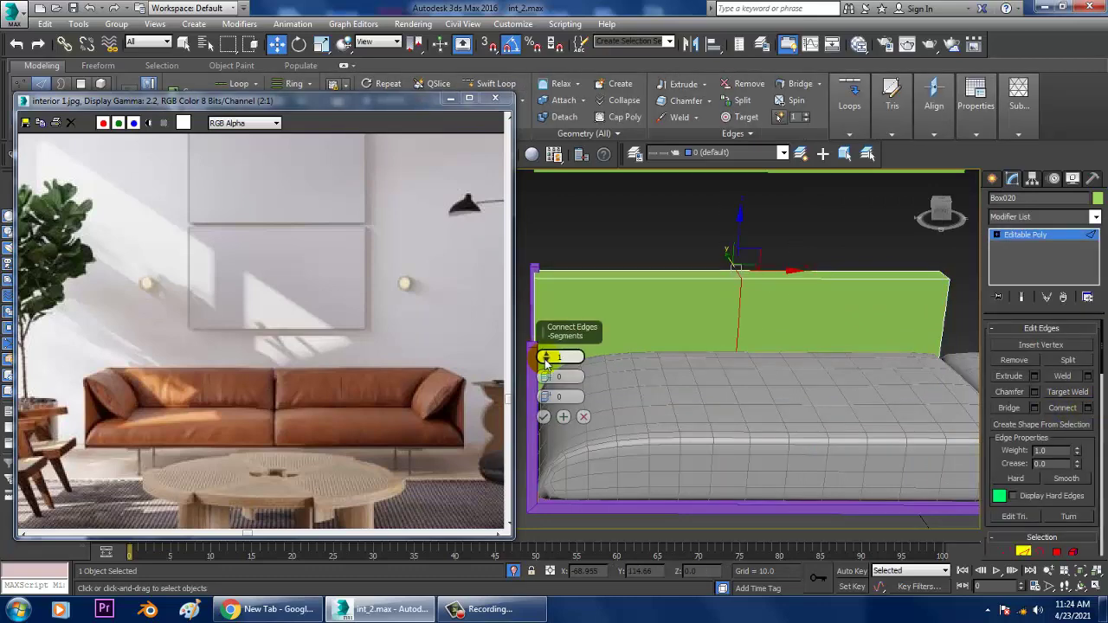
mouse_move(549, 355)
mouse_down()
mouse_move(550, 339)
mouse_move(555, 348)
mouse_up()
click(544, 418)
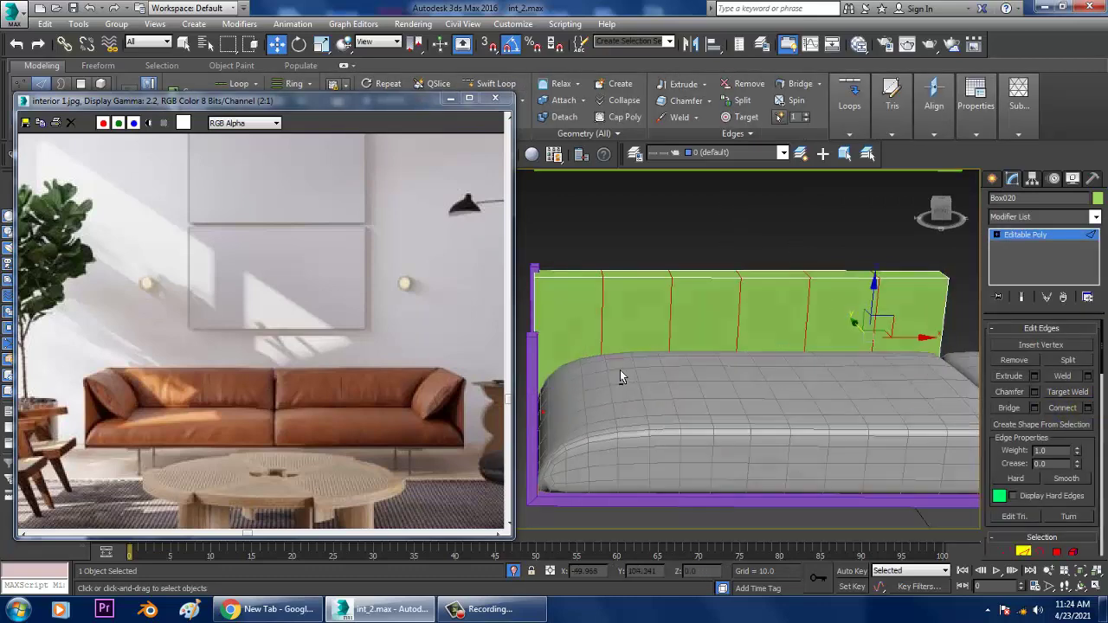
- Connect the backrest's upright edges with 5 segments, adding horizontal edge loops across its height
alt+middle_drag(620, 370, 495, 309)
click(531, 327)
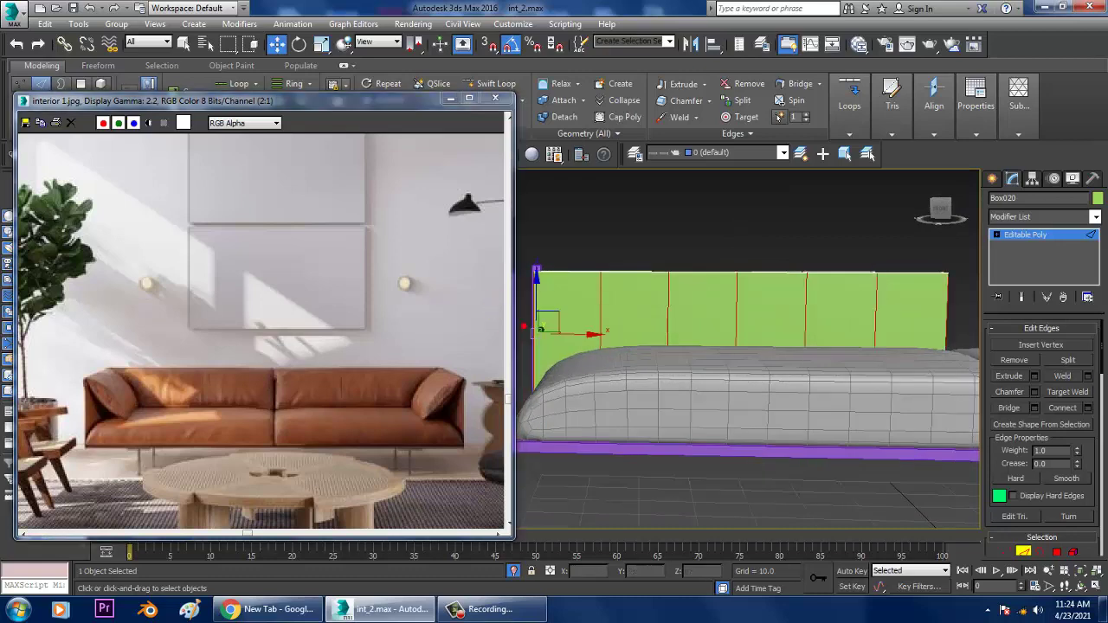
click(1088, 409)
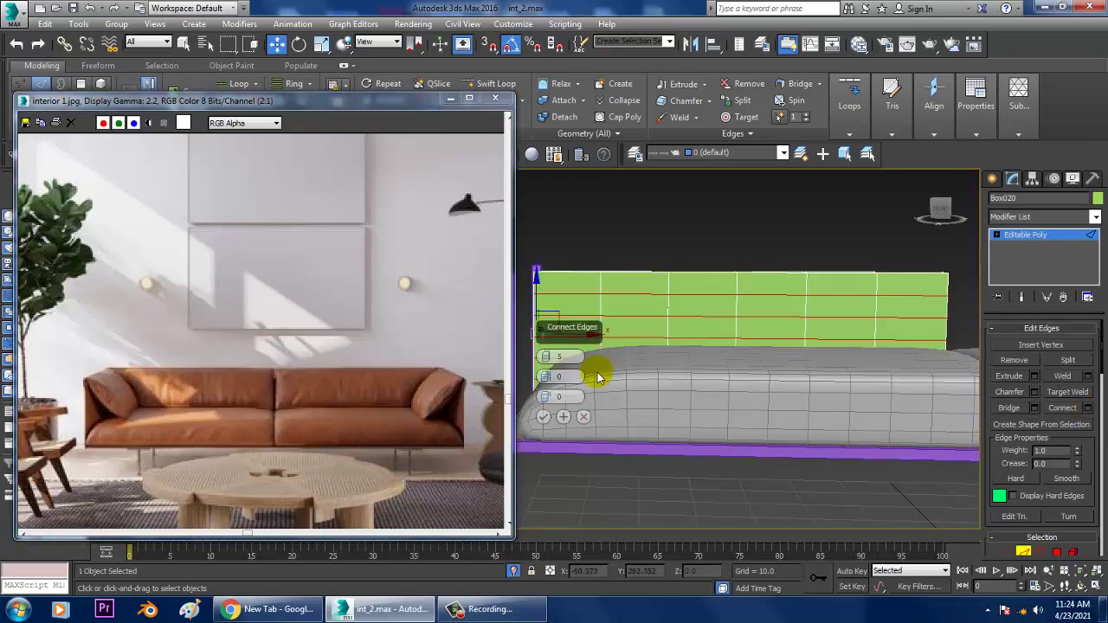
click(545, 417)
- Connect the ring of short depth edges on the backrest's top with 1 segment, adding a lengthwise loop through its thickness
alt+middle_drag(695, 376, 814, 389)
click(782, 307)
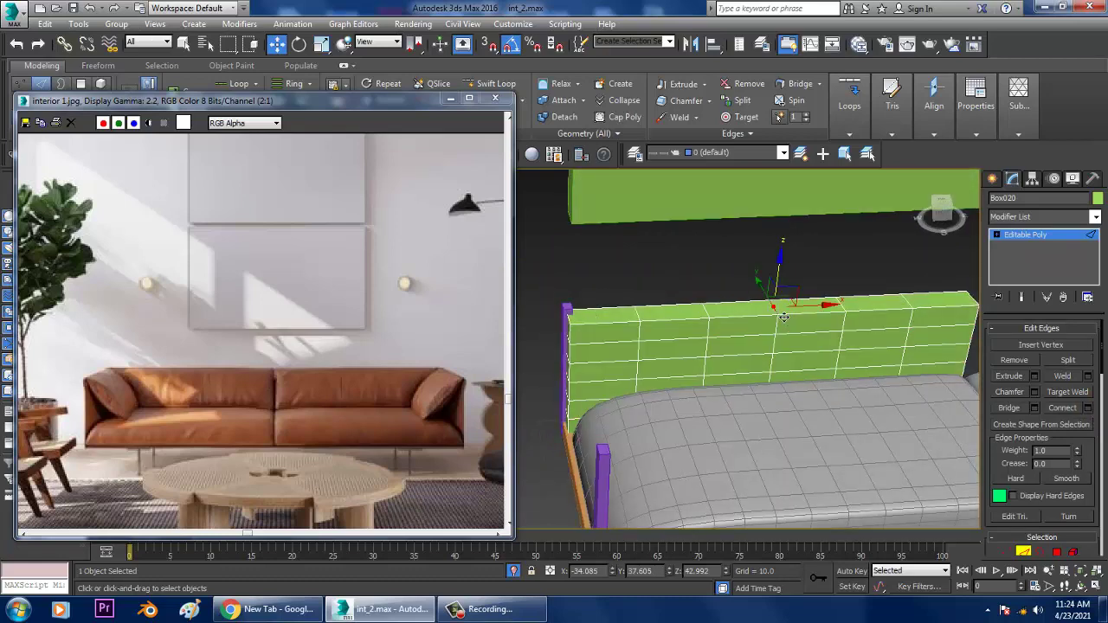
key(alt+r)
click(1090, 409)
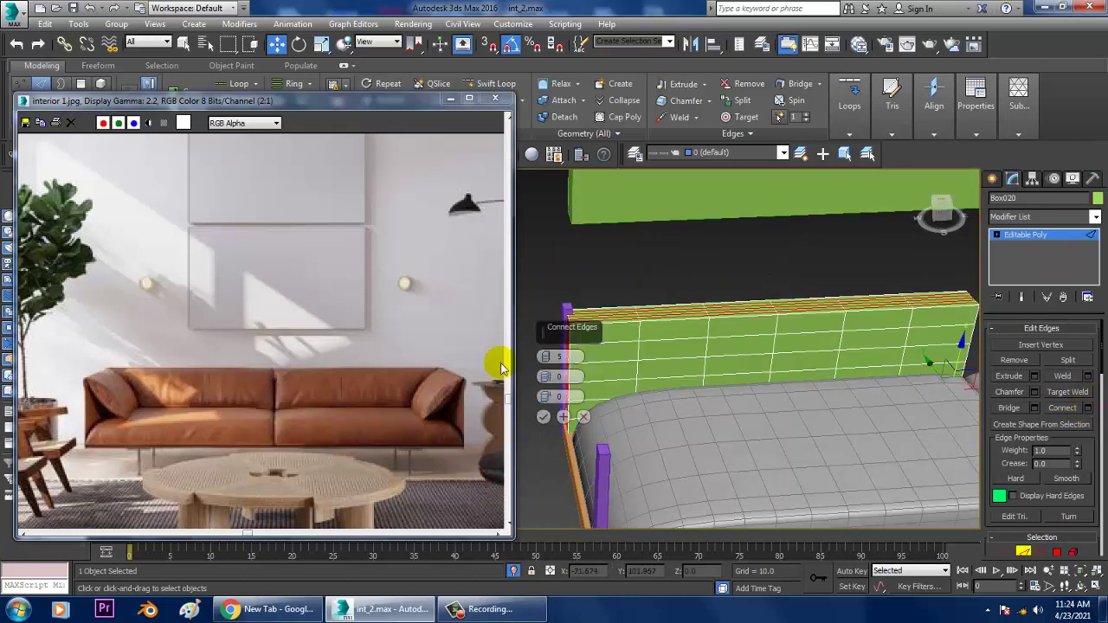
drag(545, 355, 547, 368)
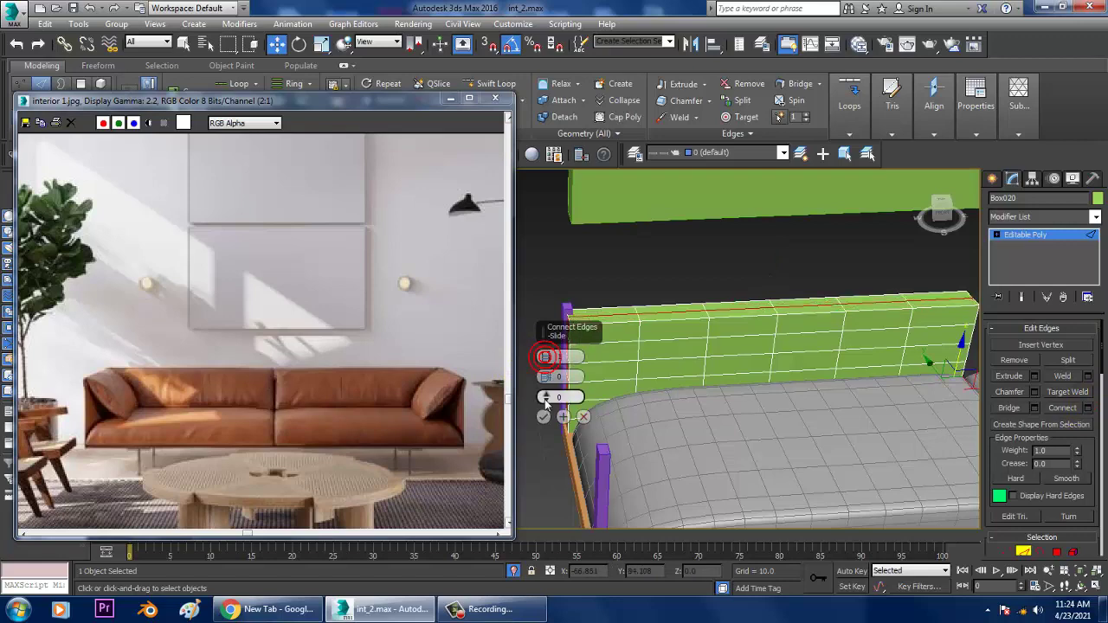
click(543, 417)
alt+middle_drag(786, 404, 770, 377)
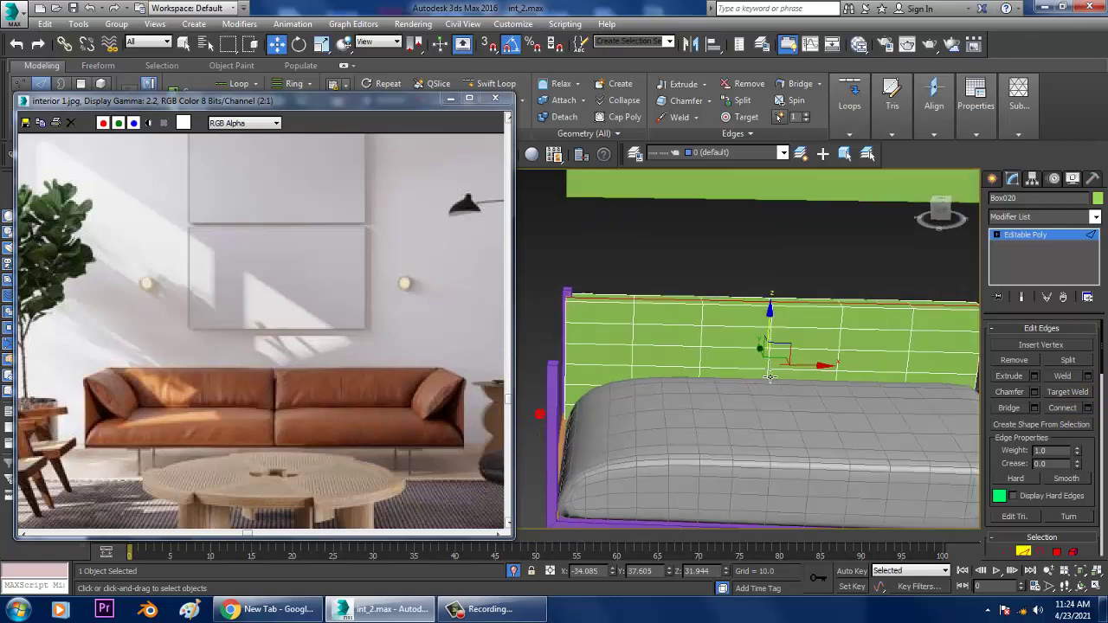
- Leave edge editing on the backrest and apply an FFD(box) modifier to it
click(1048, 236)
alt+middle_drag(813, 310, 768, 306)
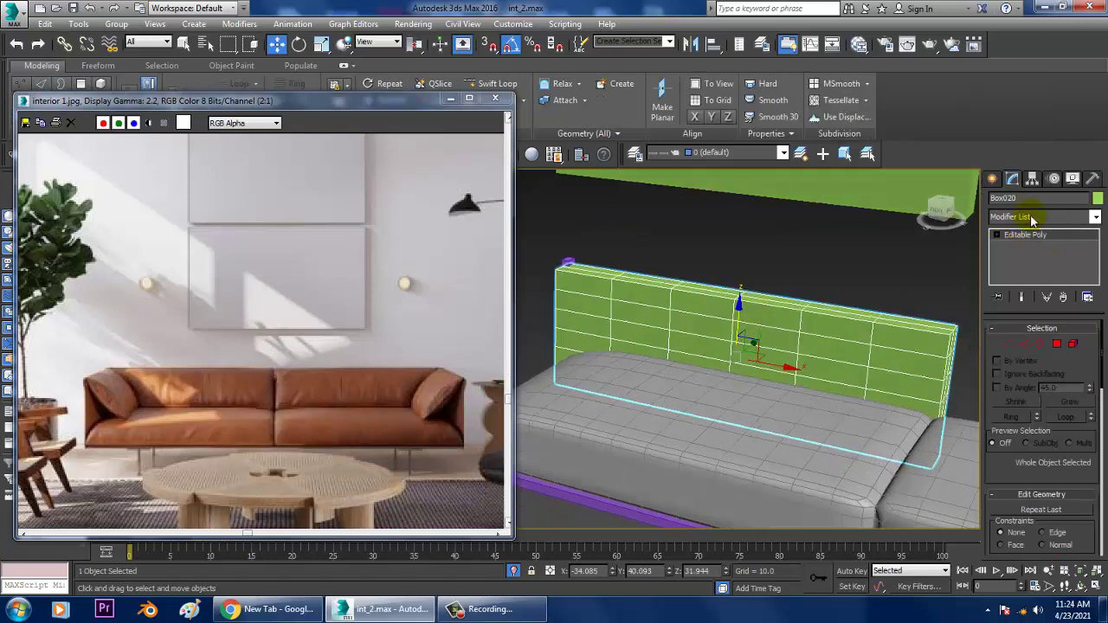
click(1039, 217)
key(f)
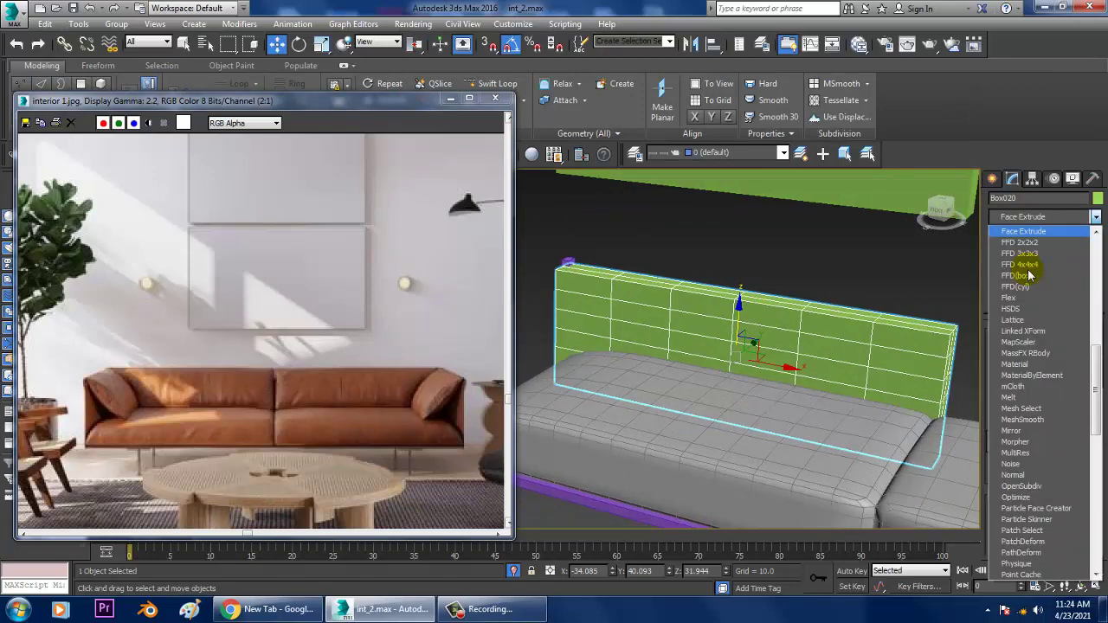
click(1026, 275)
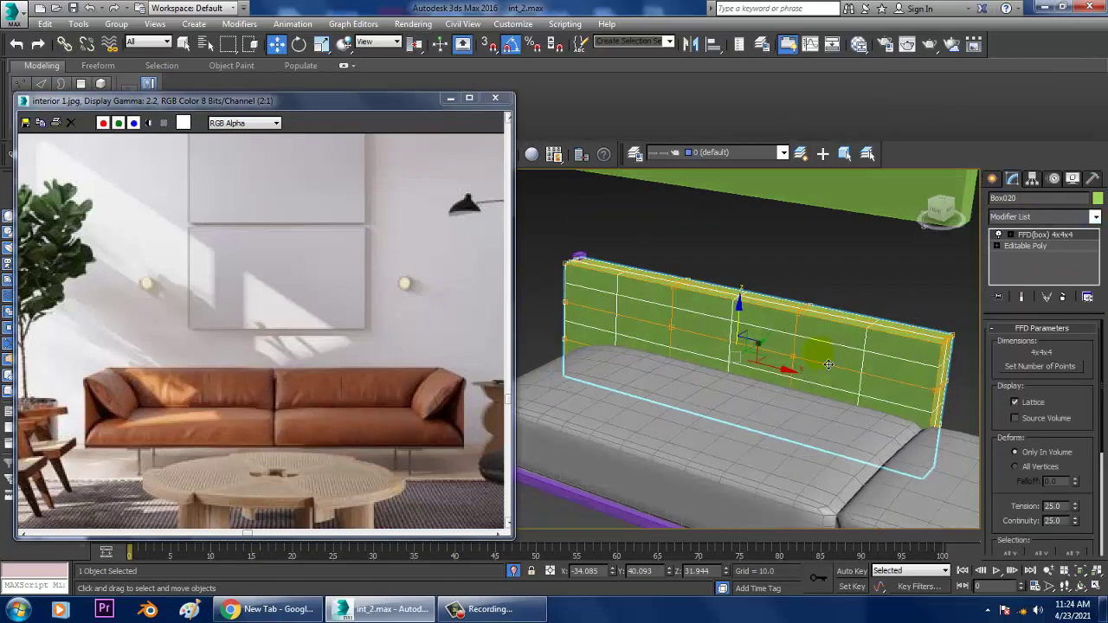
- Select the inner FFD control points on the backrest's front face and move them toward the seat by about 1.86 along Y
key(1)
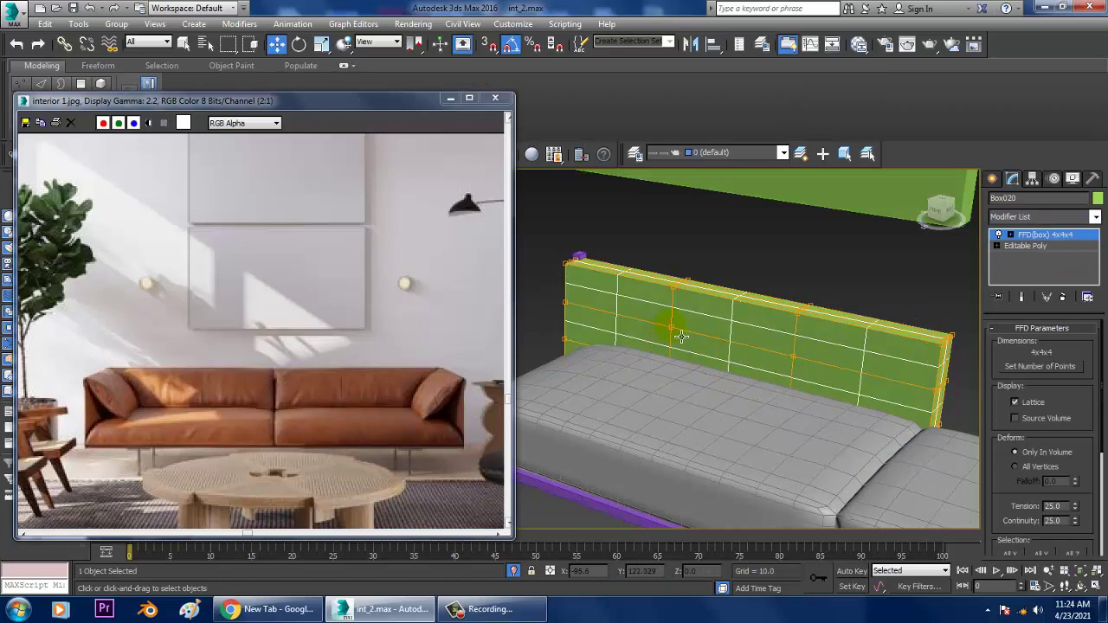
click(681, 336)
ctrl+click(800, 362)
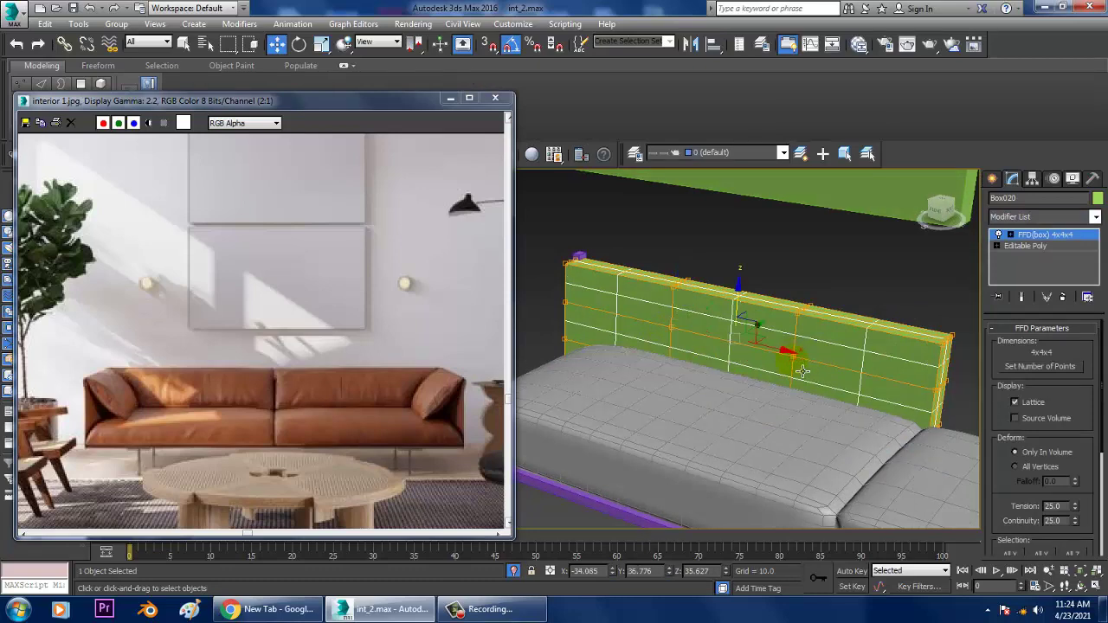
key(F3)
scroll(825, 417, up, 5)
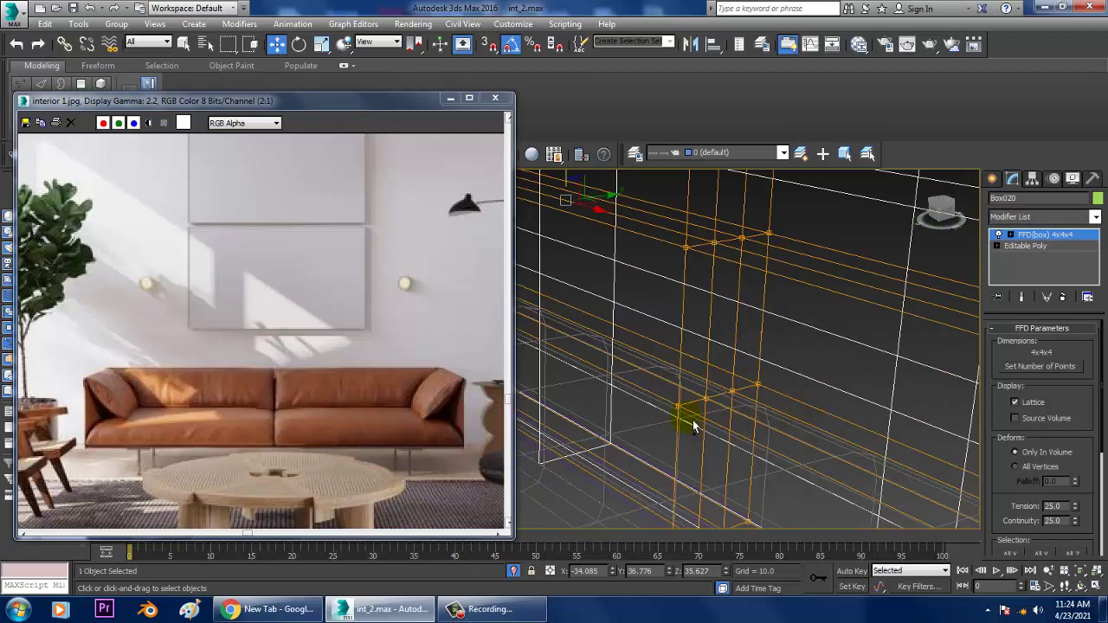
alt+middle_drag(688, 417, 651, 328)
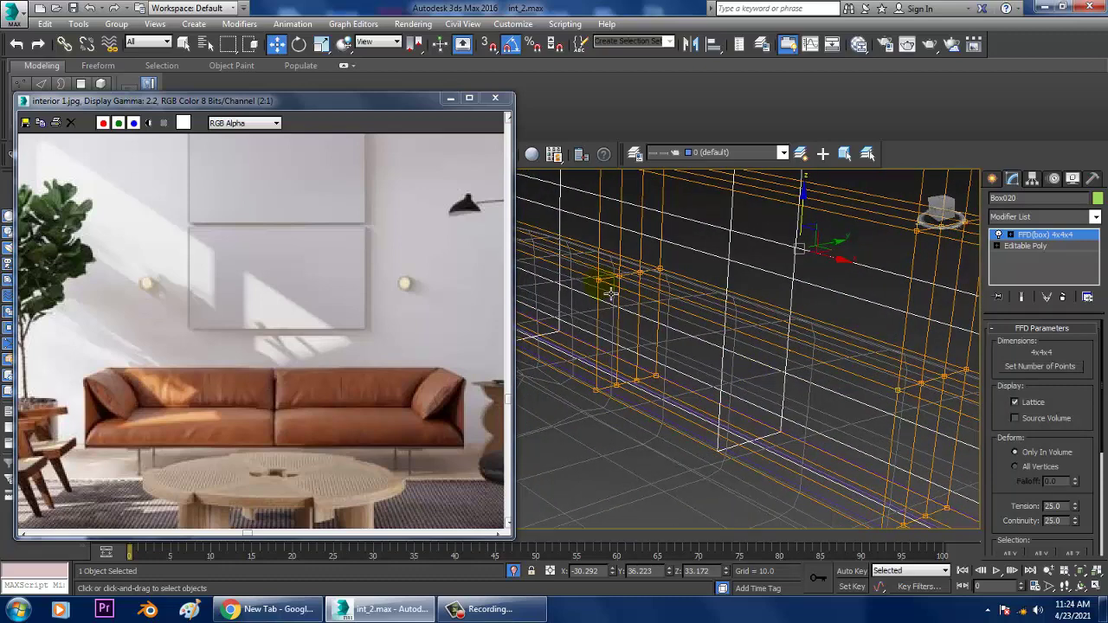
alt+middle_drag(611, 291, 716, 326)
key(F3)
scroll(779, 329, down, 4)
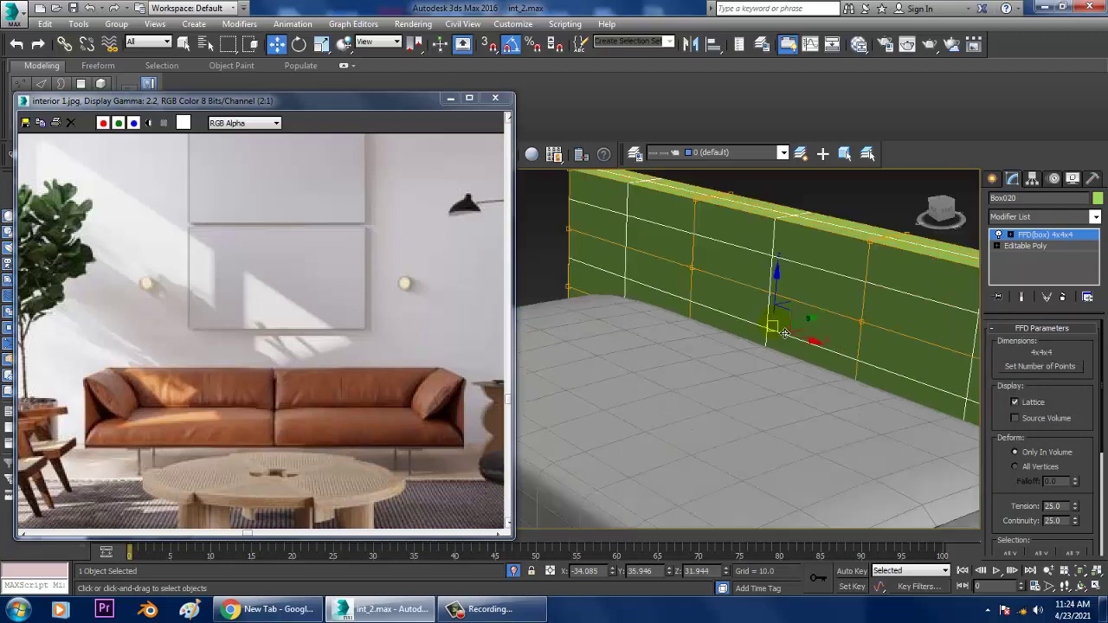
alt+middle_drag(786, 333, 797, 324)
key(ctrl+z)
key(ctrl+z)
key(ctrl+z)
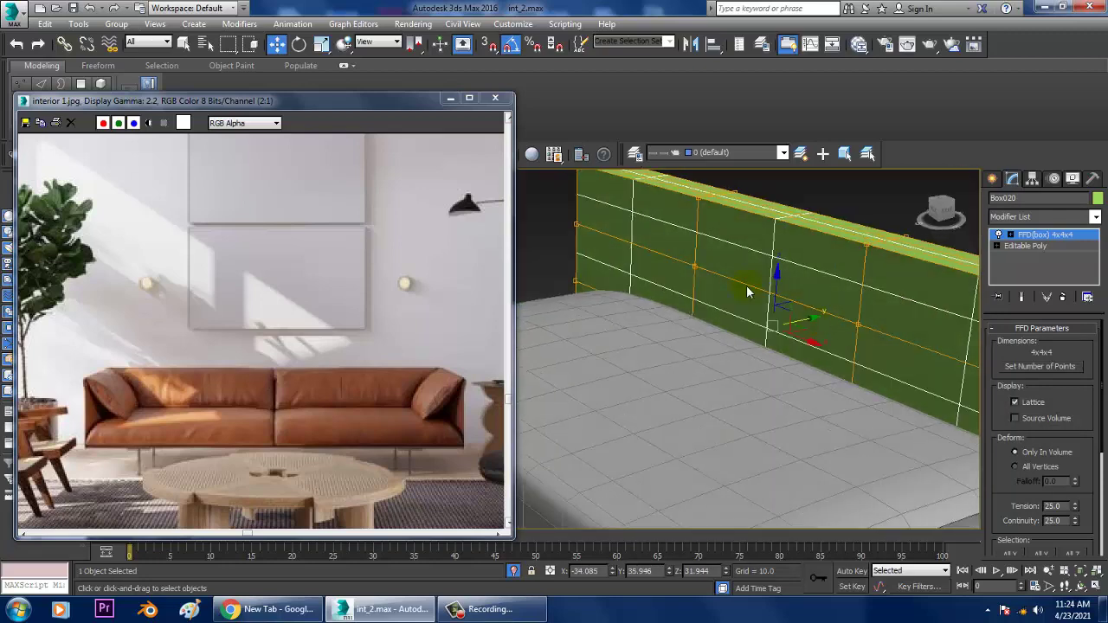
scroll(805, 352, down, 5)
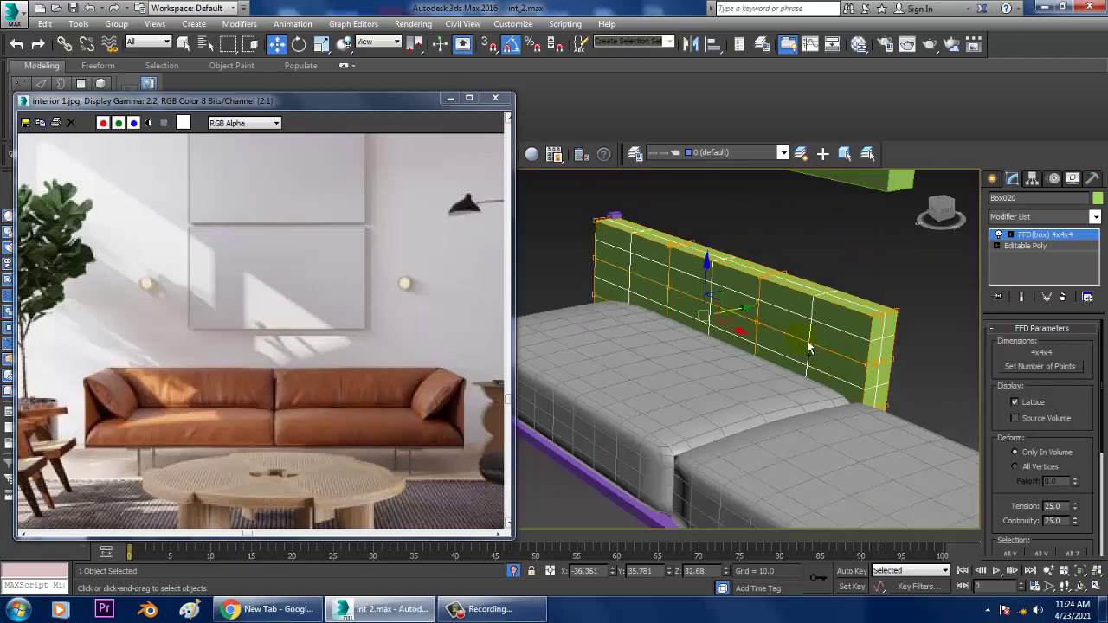
key(ctrl+z)
drag(759, 321, 750, 320)
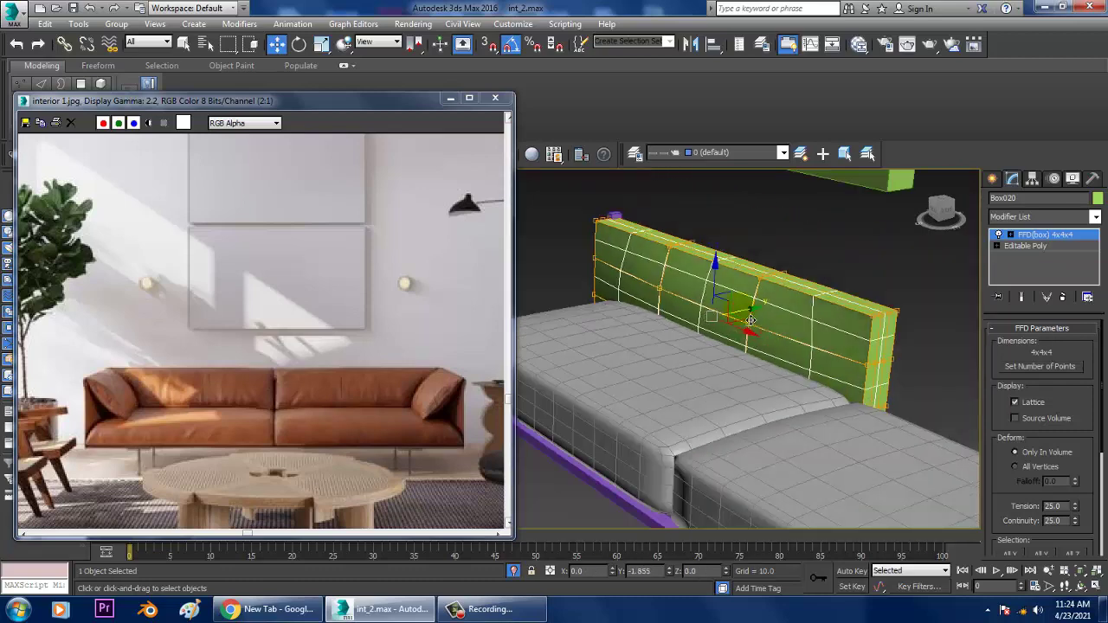
- Apply a TurboSmooth modifier to the backrest above its FFD(box)
click(1044, 217)
scroll(1042, 285, down, 15)
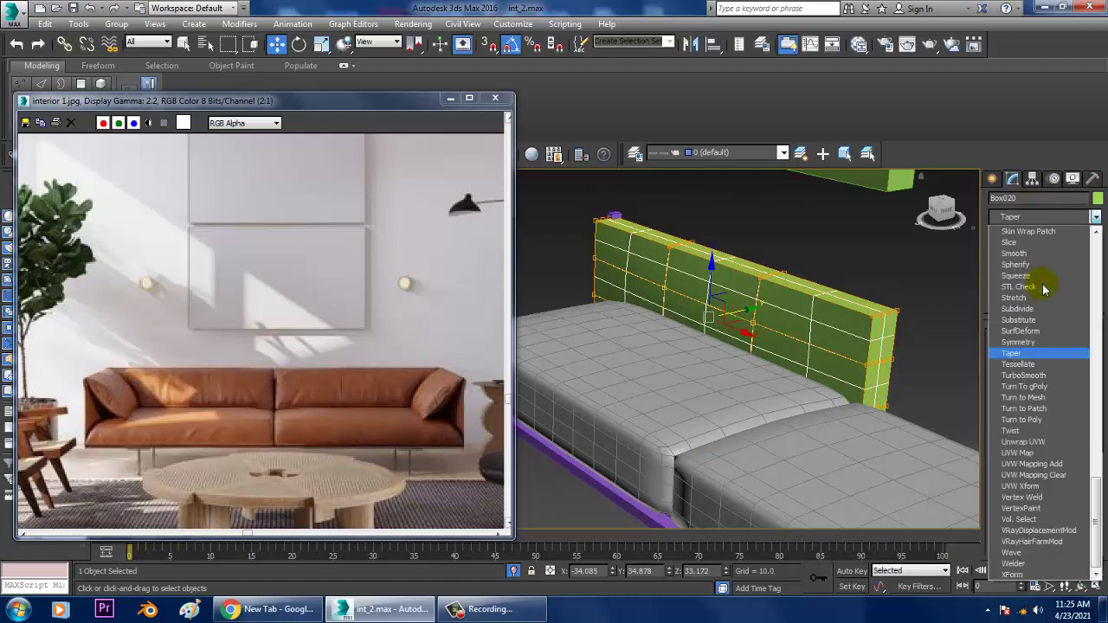
click(1030, 373)
mouse_move(834, 343)
alt+middle_down()
mouse_move(844, 312)
mouse_move(865, 357)
mouse_move(842, 350)
alt+middle_up()
- Raise the smoothed backrest cushion by about 2.87 in the Front view
key(alt+w)
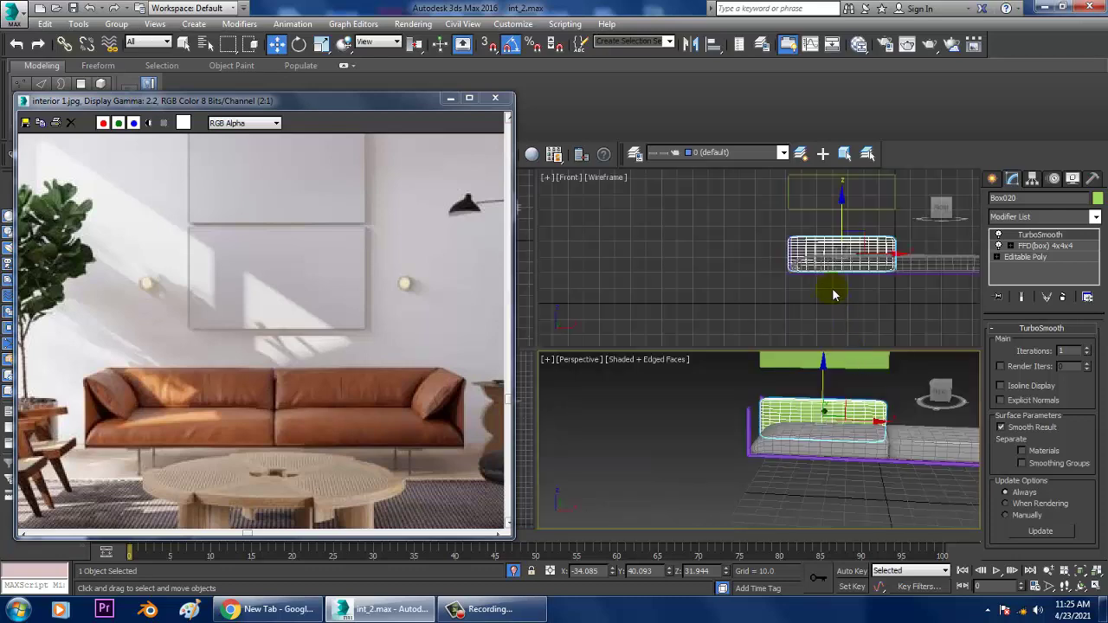
key(alt+w)
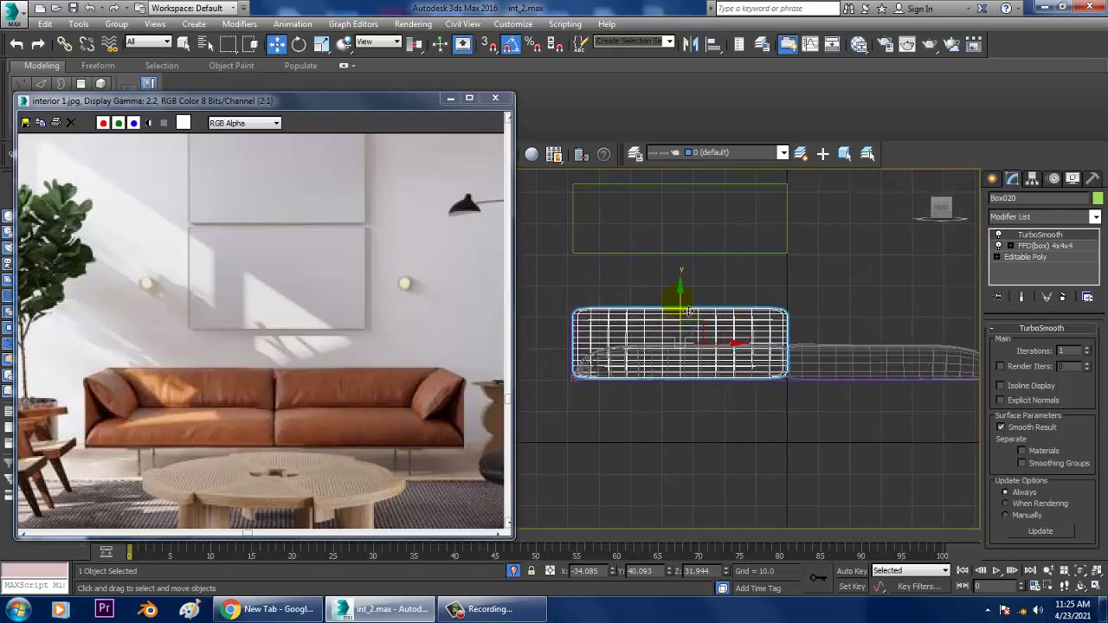
drag(688, 311, 684, 302)
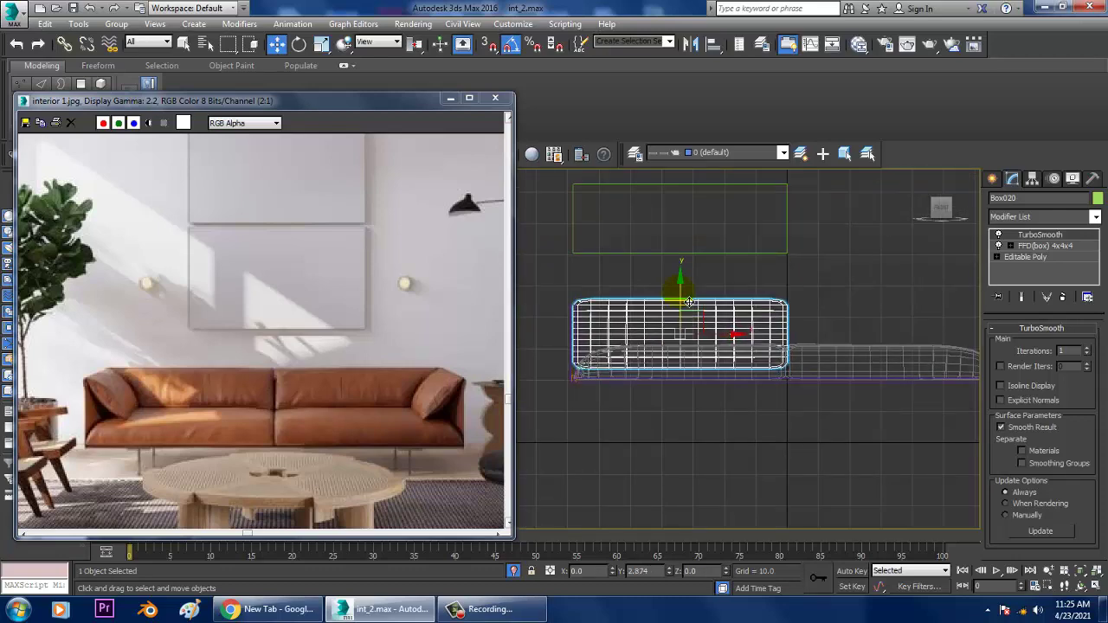
middle_drag(783, 347, 747, 345)
mouse_move(701, 338)
mouse_down()
mouse_move(882, 351)
mouse_move(905, 364)
mouse_up()
click(610, 363)
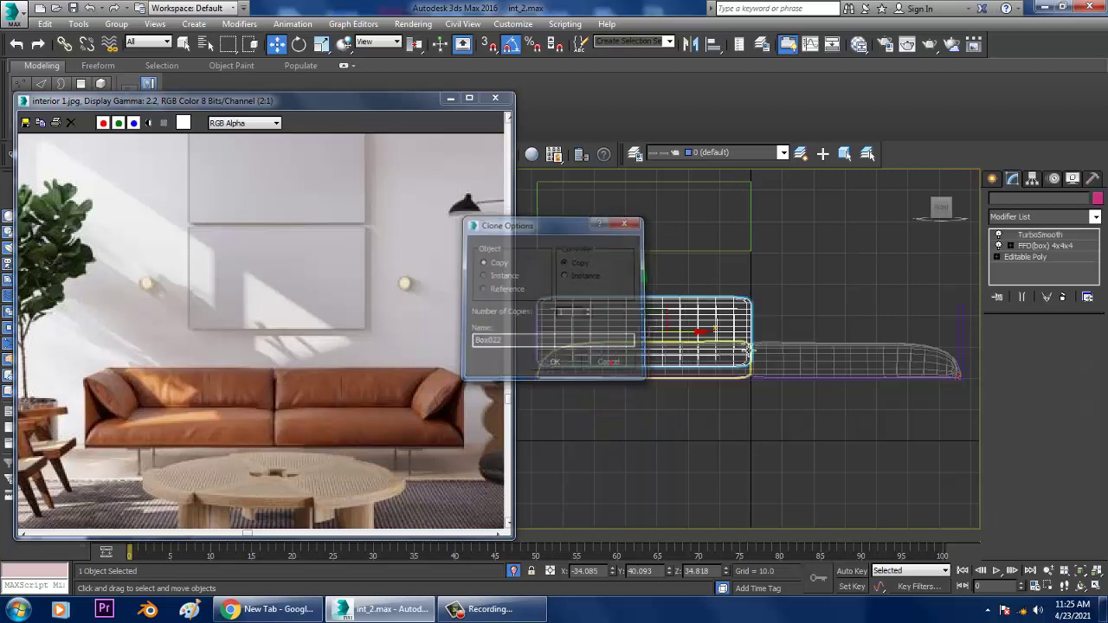
- Scale the backrest cushion to about 94% of its width along X
key(r)
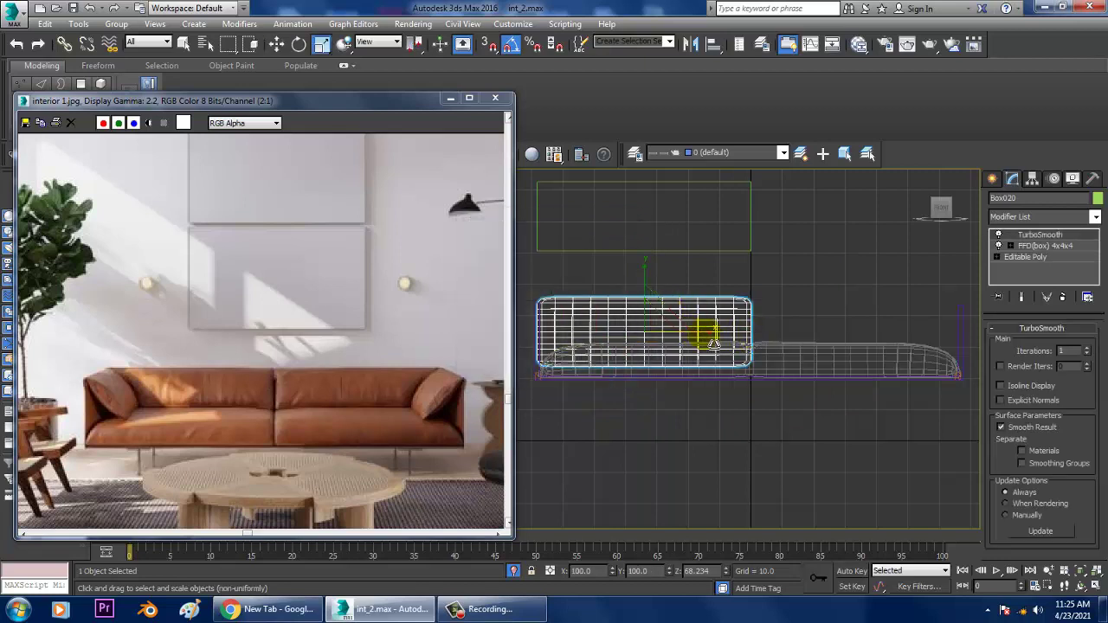
drag(711, 343, 710, 345)
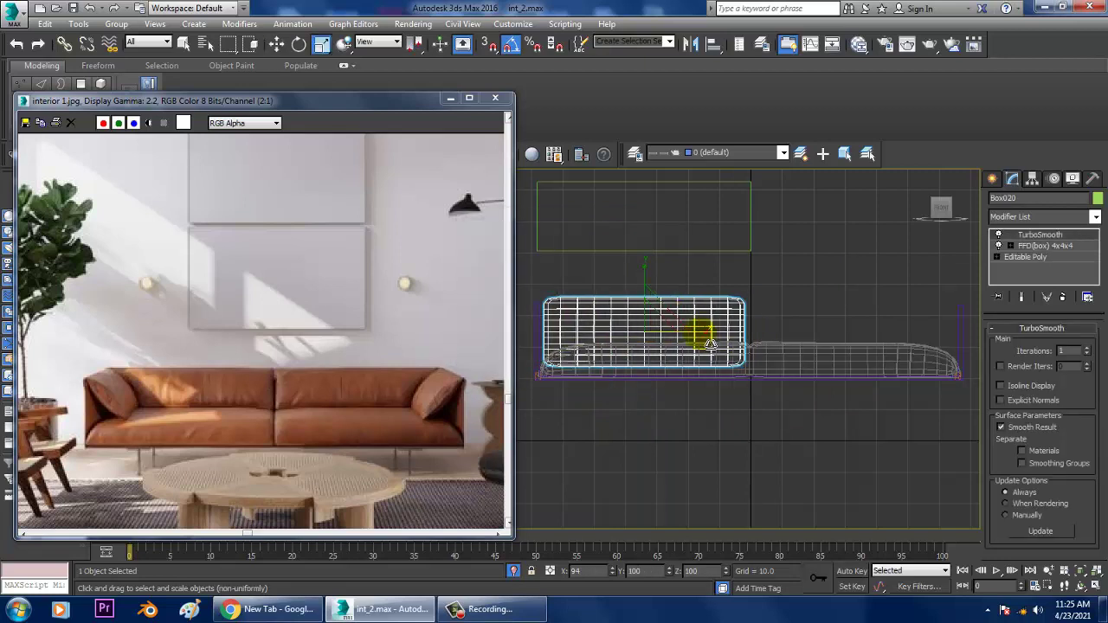
key(w)
- Try a copy of the backrest cushion along X behind the second seat cushion and delete it
drag(697, 343, 897, 353)
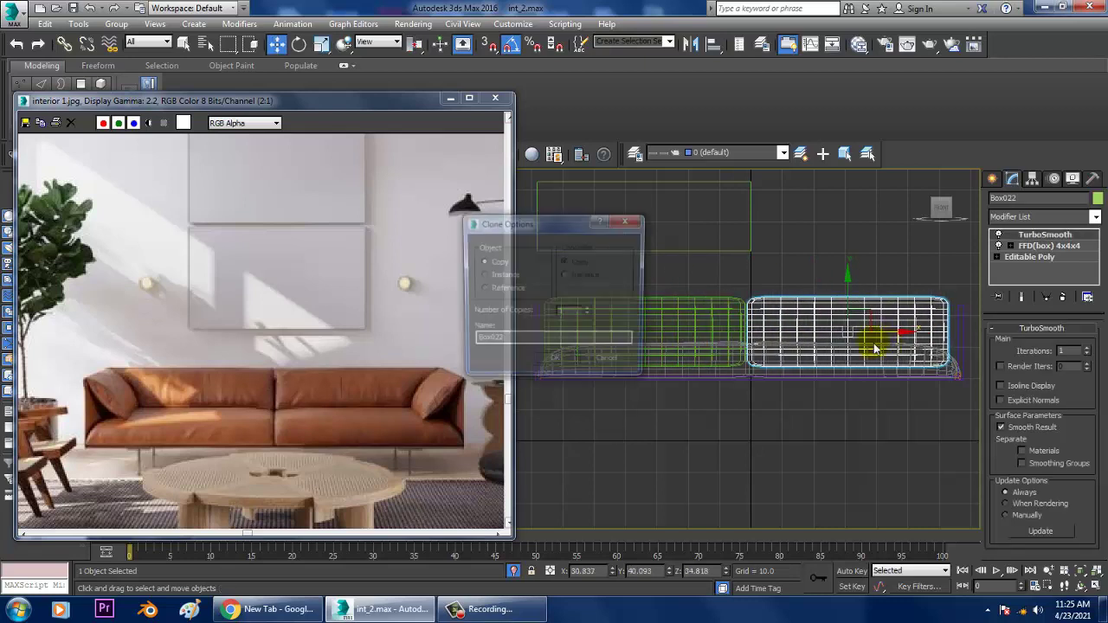
click(566, 362)
key(alt+w)
right_click(793, 414)
key(alt+w)
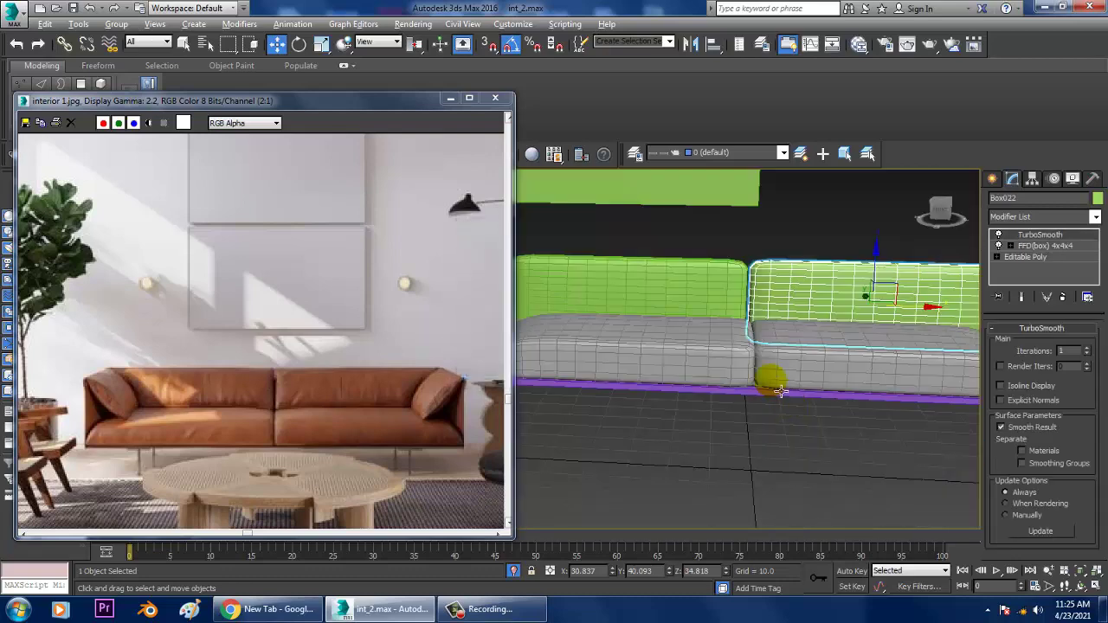
alt+middle_drag(782, 390, 791, 310)
key(Delete)
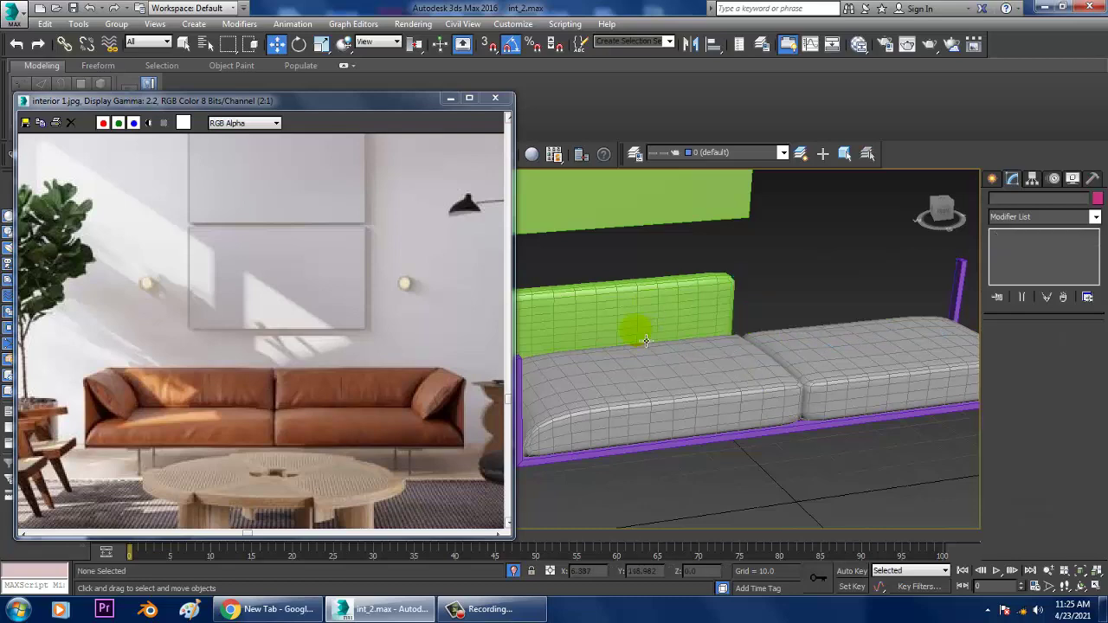
- Remove the TurboSmooth modifier from the remaining backrest cushion, returning to its FFD(box) 4x4x4 level
click(639, 333)
alt+middle_drag(658, 342, 814, 345)
scroll(814, 344, up, 3)
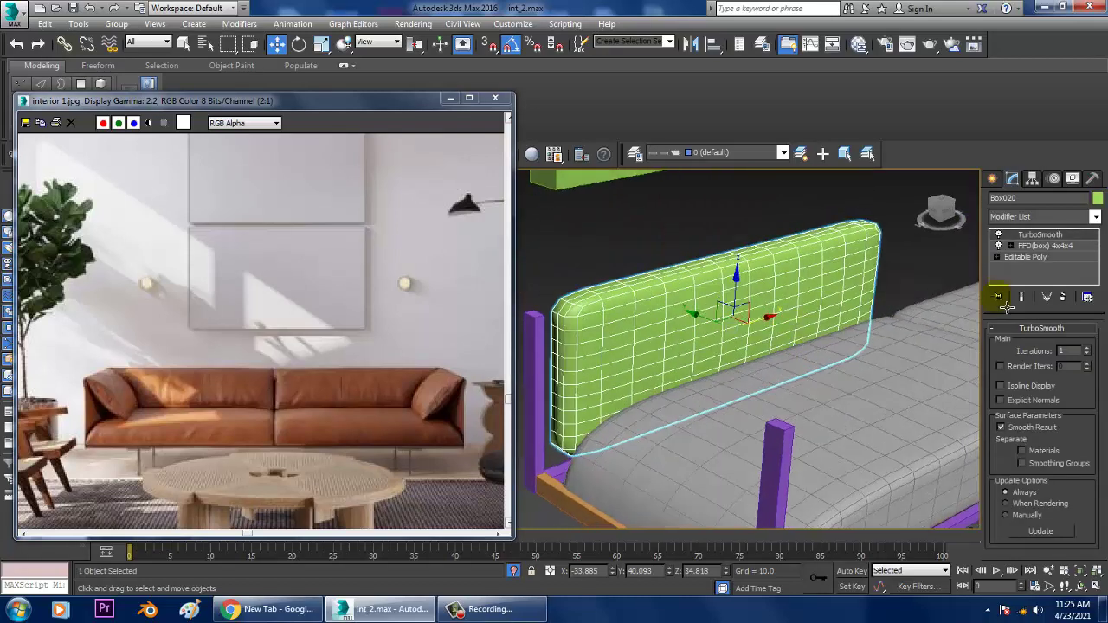
click(1052, 246)
alt+middle_drag(702, 339, 739, 338)
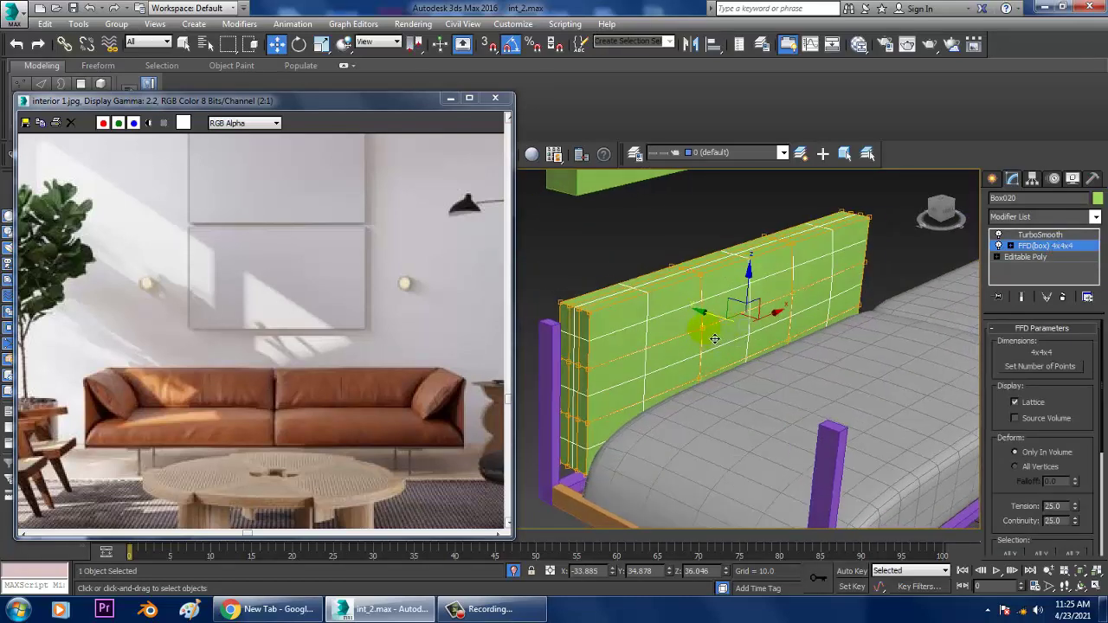
click(1031, 235)
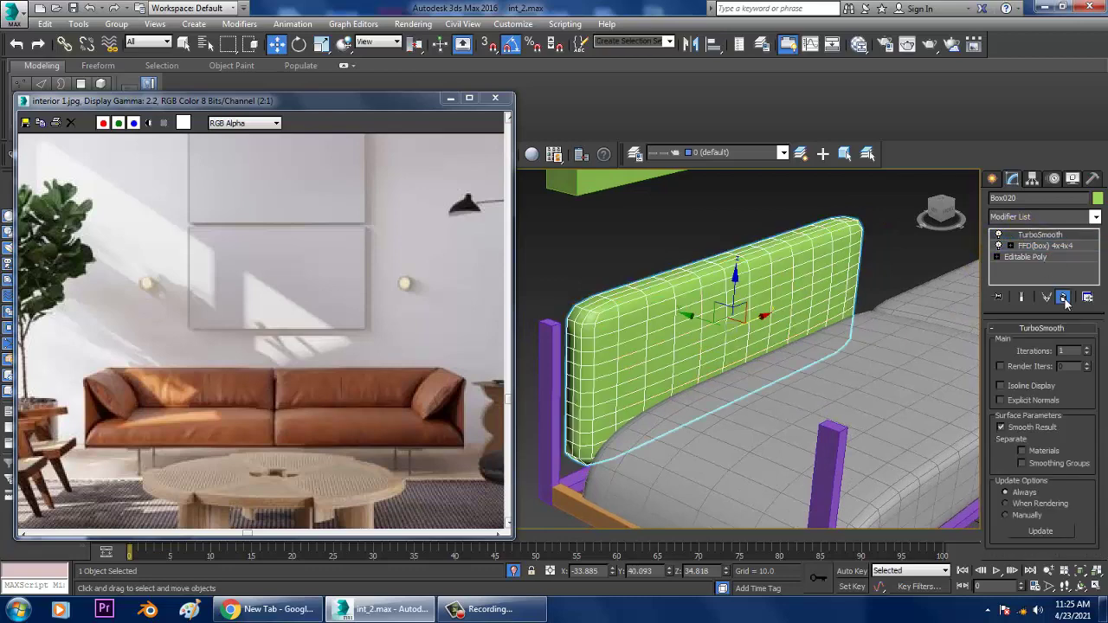
click(1063, 297)
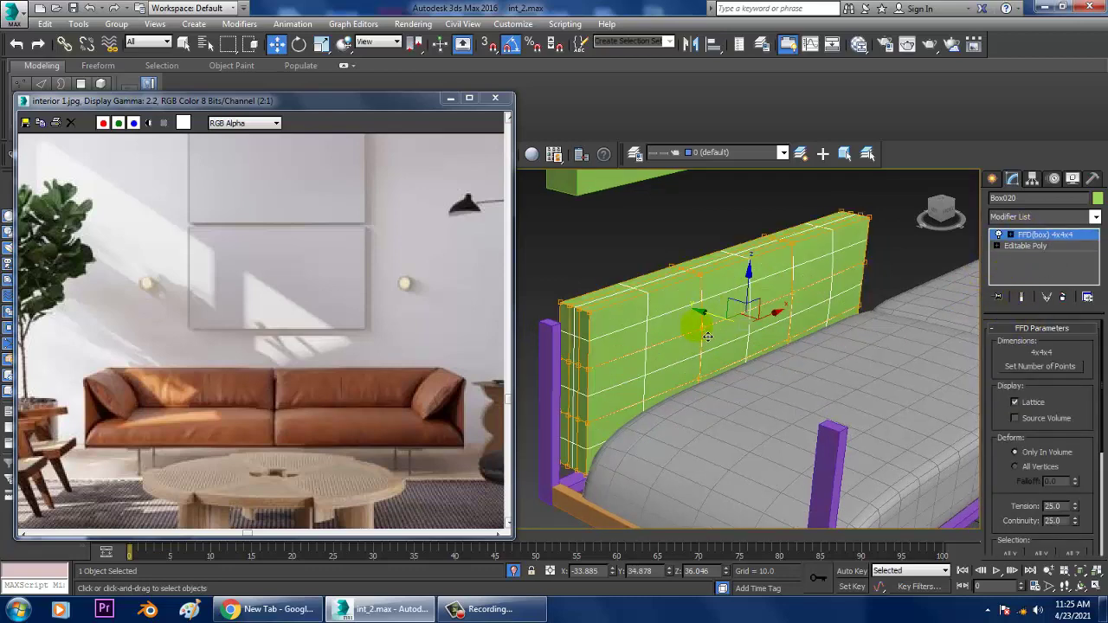
- Move the middle FFD control points on the front face of the backrest box about 2.4 units forward along Y to bulge it
click(1013, 238)
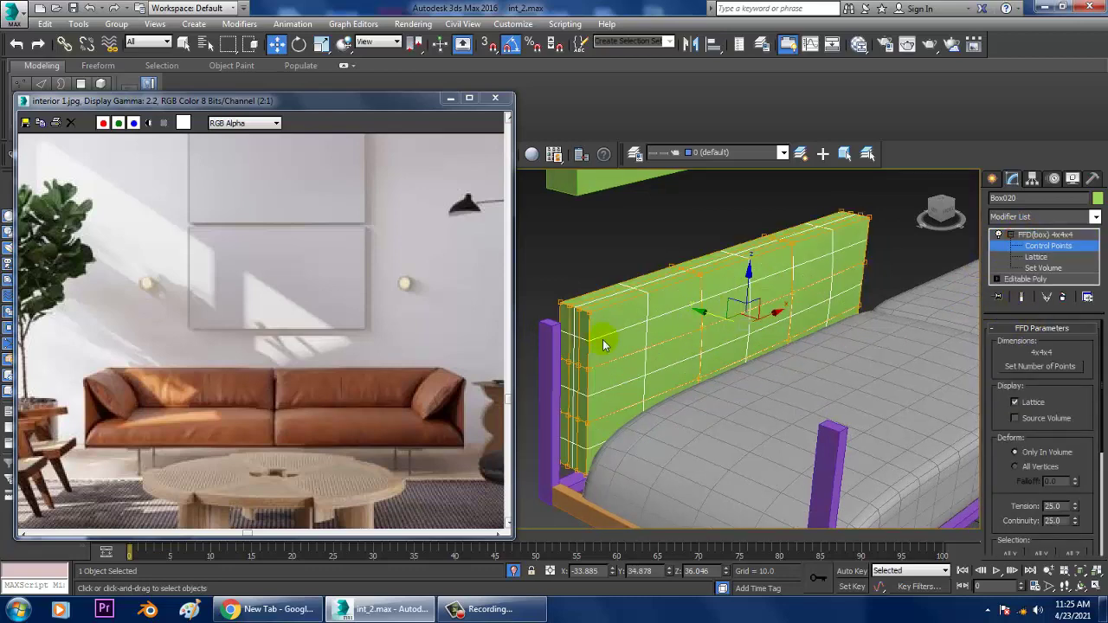
click(712, 340)
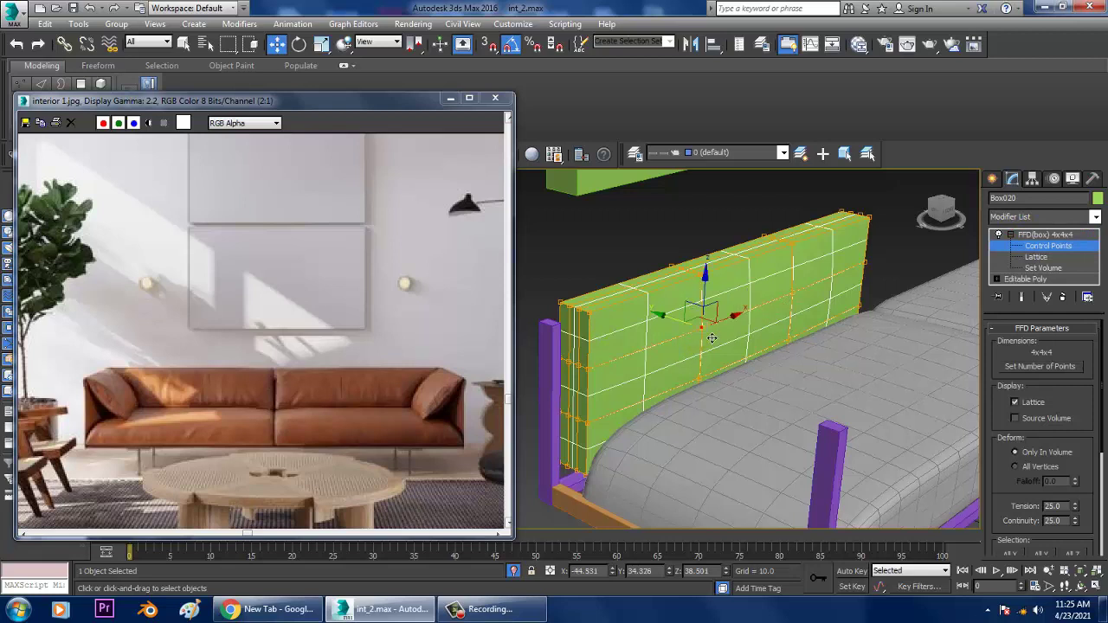
ctrl+click(802, 300)
ctrl+click(799, 346)
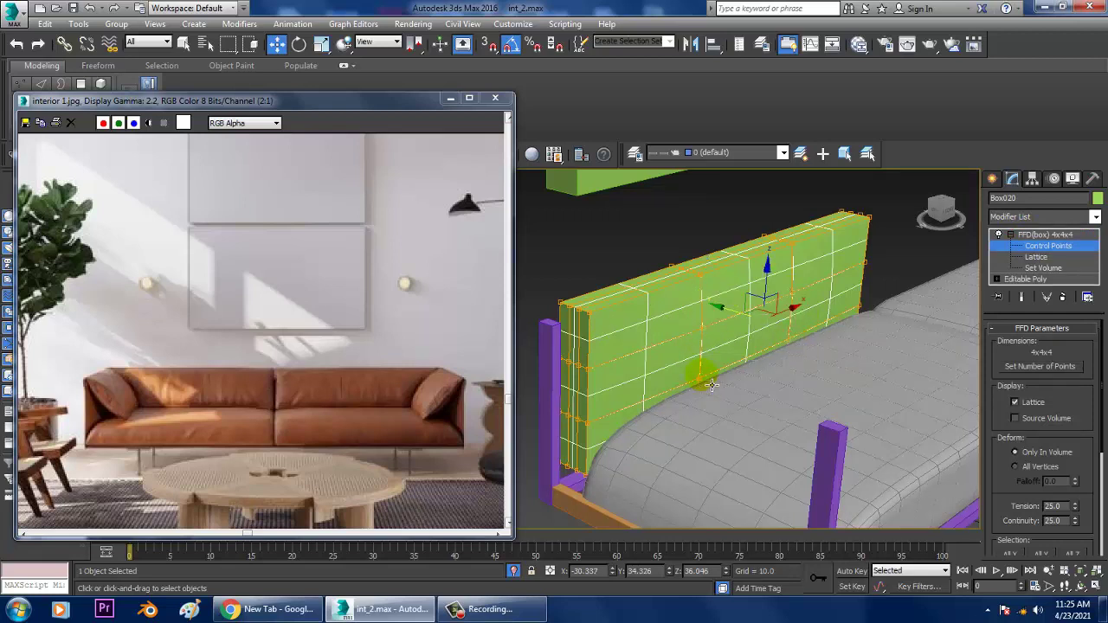
ctrl+click(711, 386)
drag(718, 337, 734, 335)
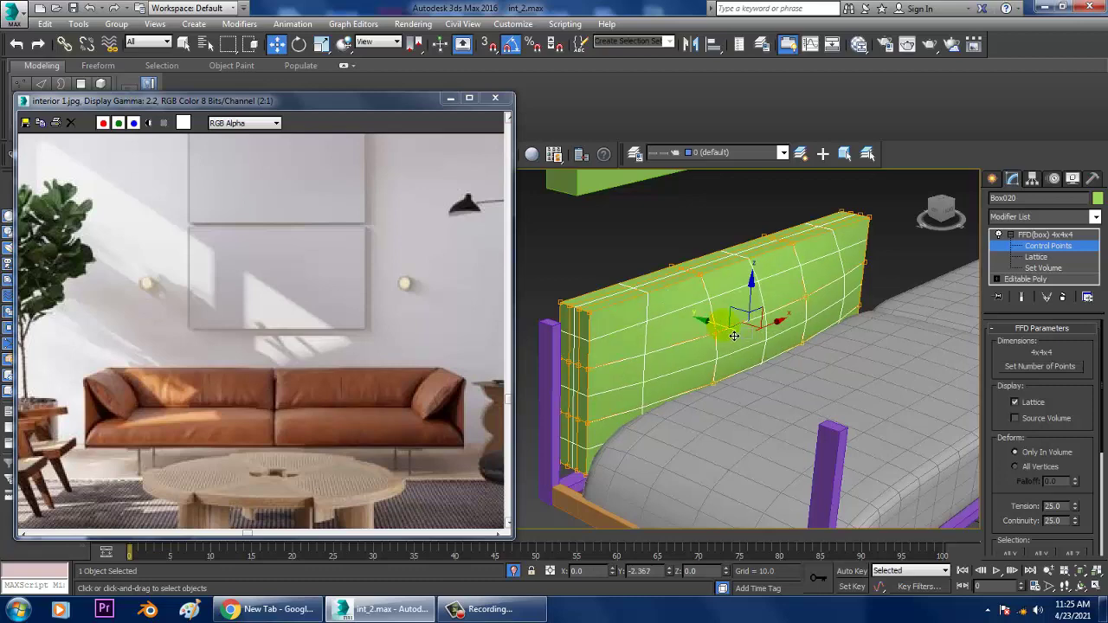
- Apply TurboSmooth with 1 iteration to the backrest cushion and convert it to Editable Poly
click(1048, 216)
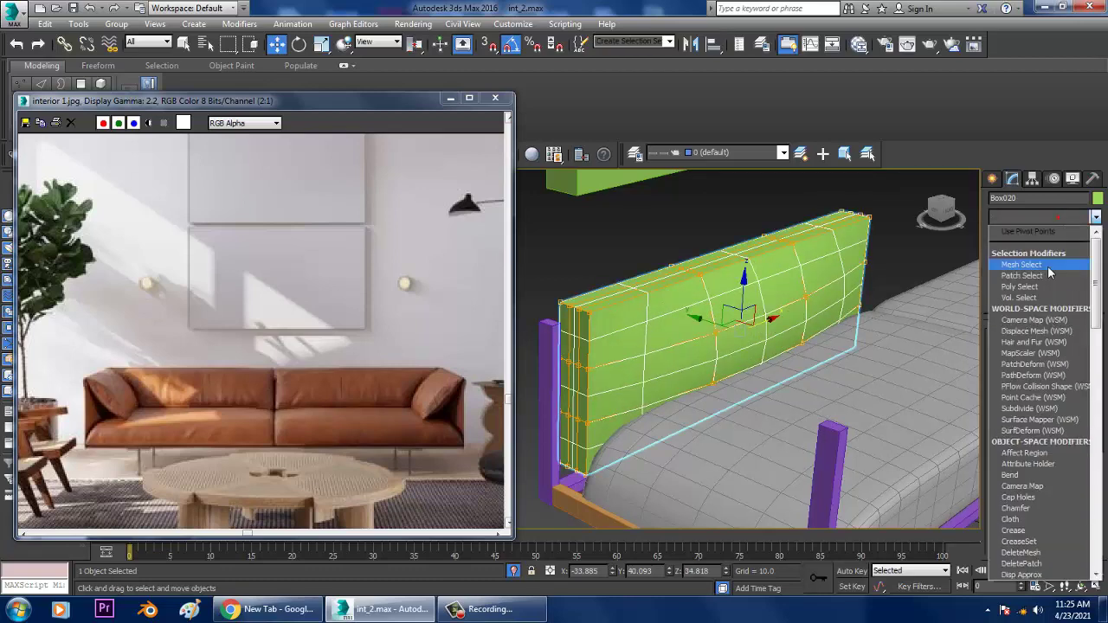
scroll(1049, 274, down, 10)
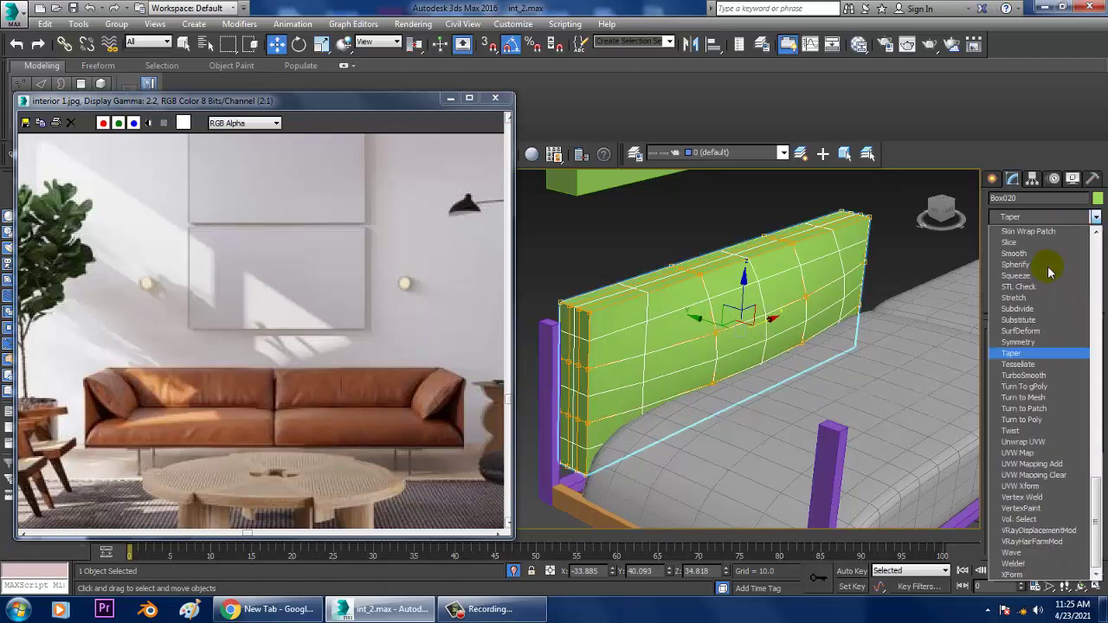
click(1030, 372)
right_click(812, 284)
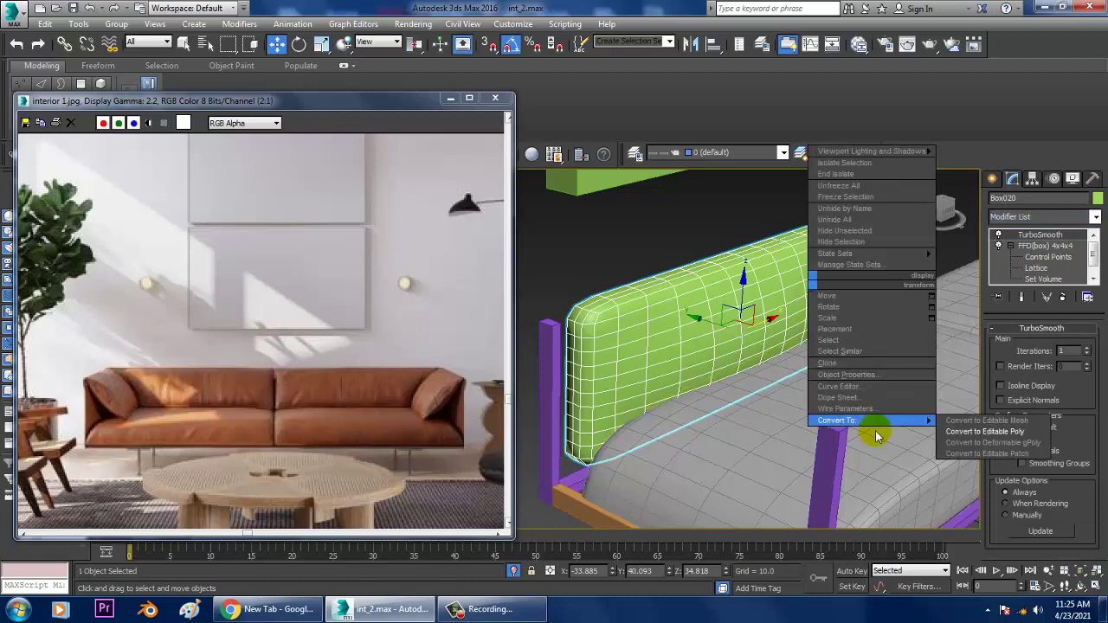
mouse_move(875, 424)
click(978, 428)
- In the front view, clone the backrest cushion as one copy above the other seat cushion
key(alt+w)
key(alt+w)
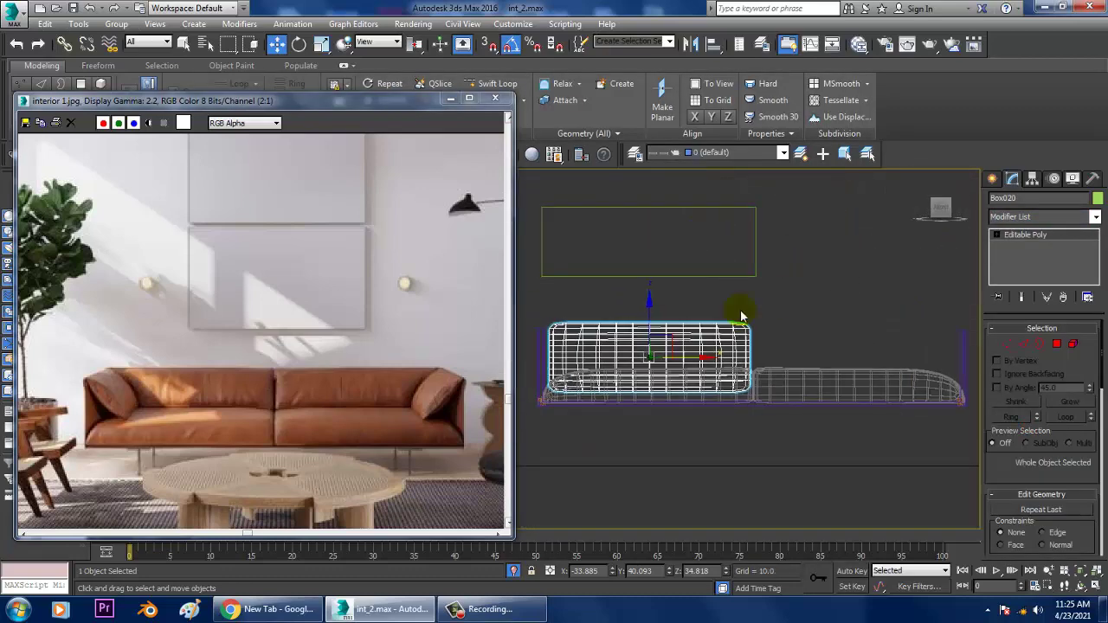
key(f)
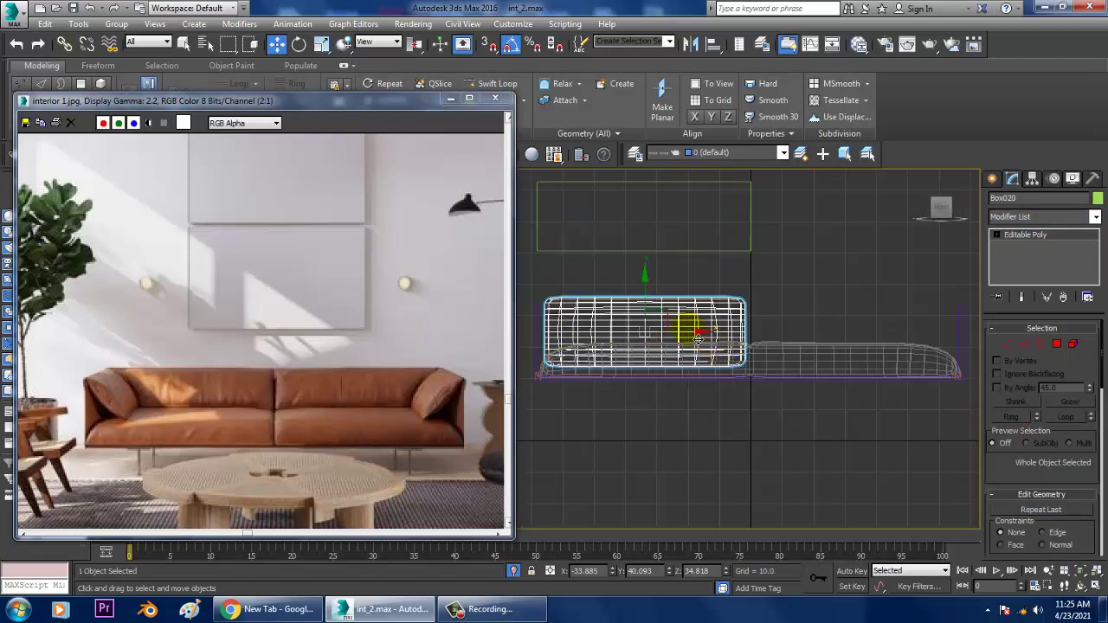
shift+drag(698, 334, 906, 359)
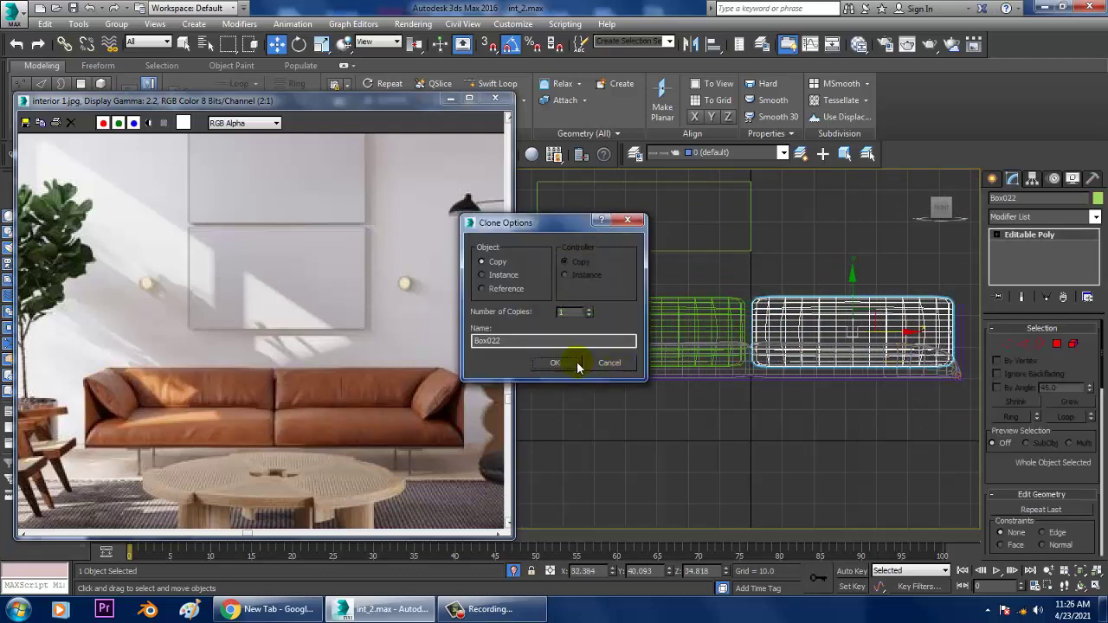
click(574, 364)
- Widen the original backrest cushion slightly, shift it about 0.6 units along X, and nudge the copied cushion about 0.7 units toward it
click(703, 331)
key(r)
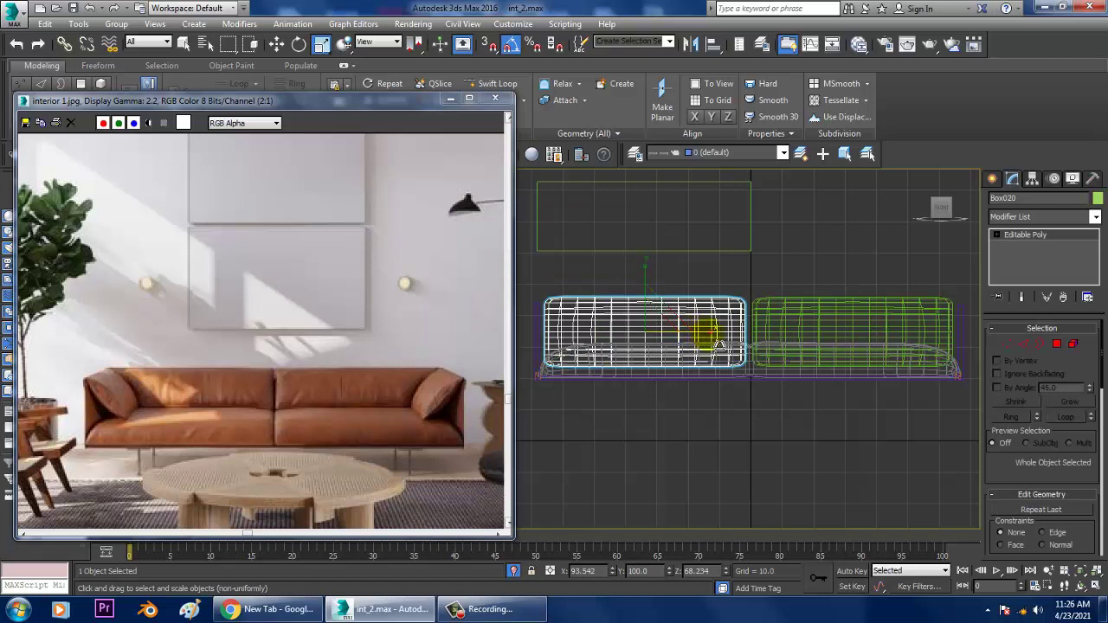
drag(709, 335, 698, 337)
key(w)
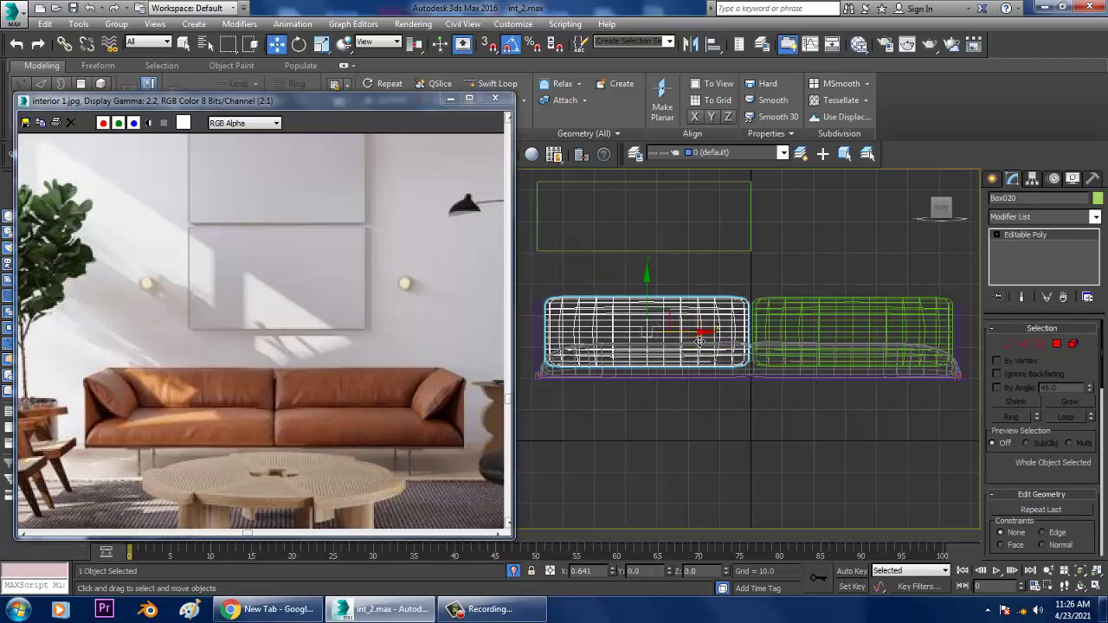
click(870, 342)
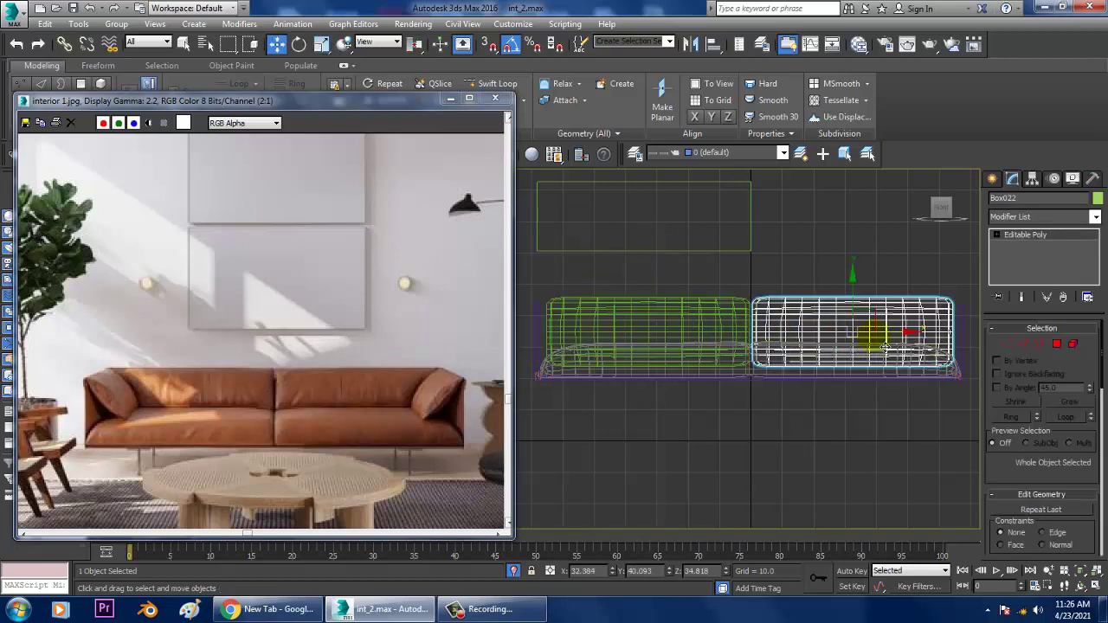
drag(898, 342, 895, 342)
- Rotate the spare box above the sofa about its vertical axis until it stands perpendicular to the backrest
key(alt+w)
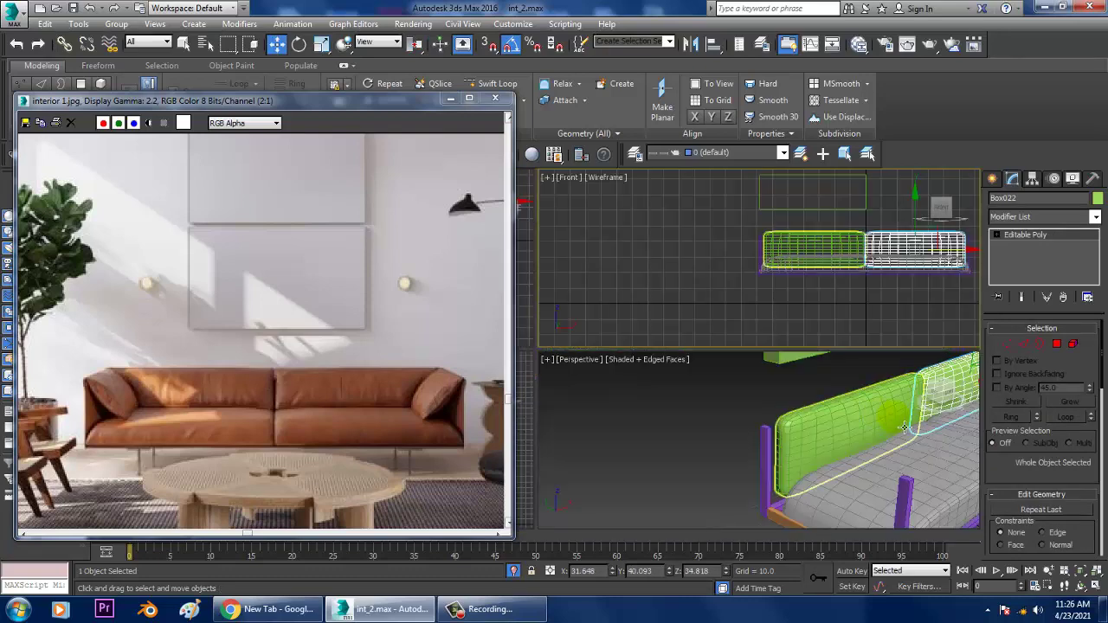
key(alt+w)
alt+middle_drag(866, 406, 743, 385)
scroll(809, 400, down, 3)
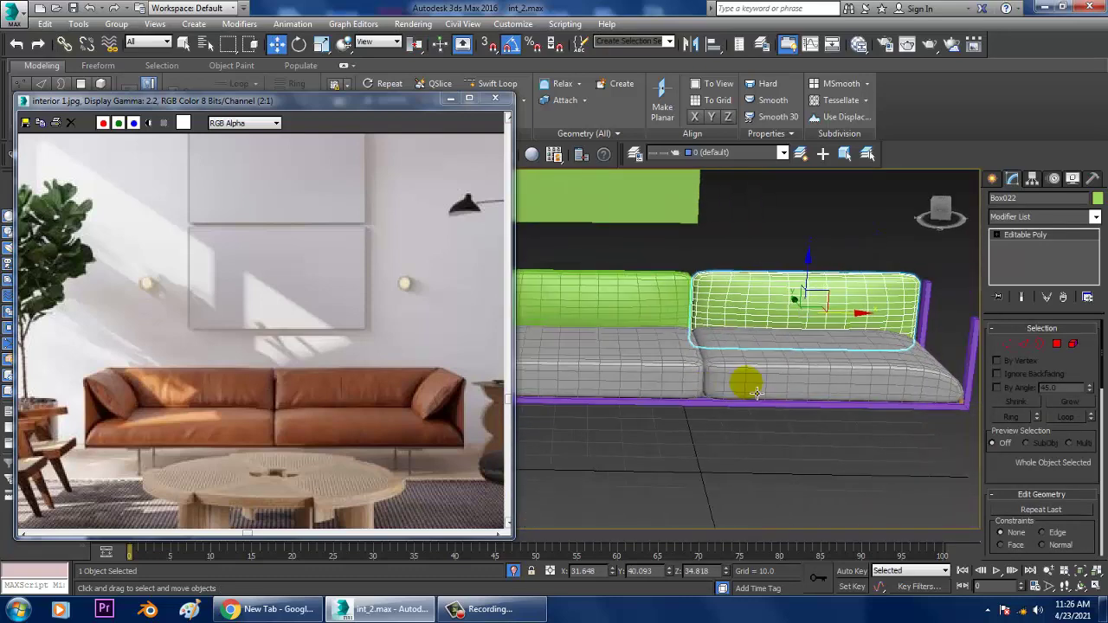
alt+middle_drag(664, 324, 805, 364)
click(835, 270)
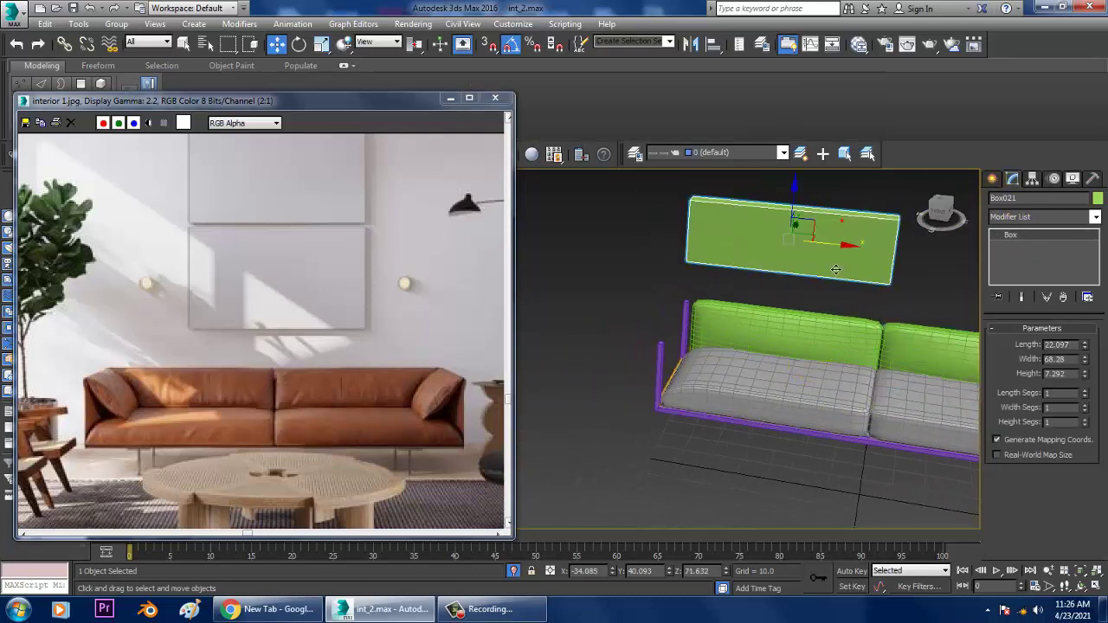
key(e)
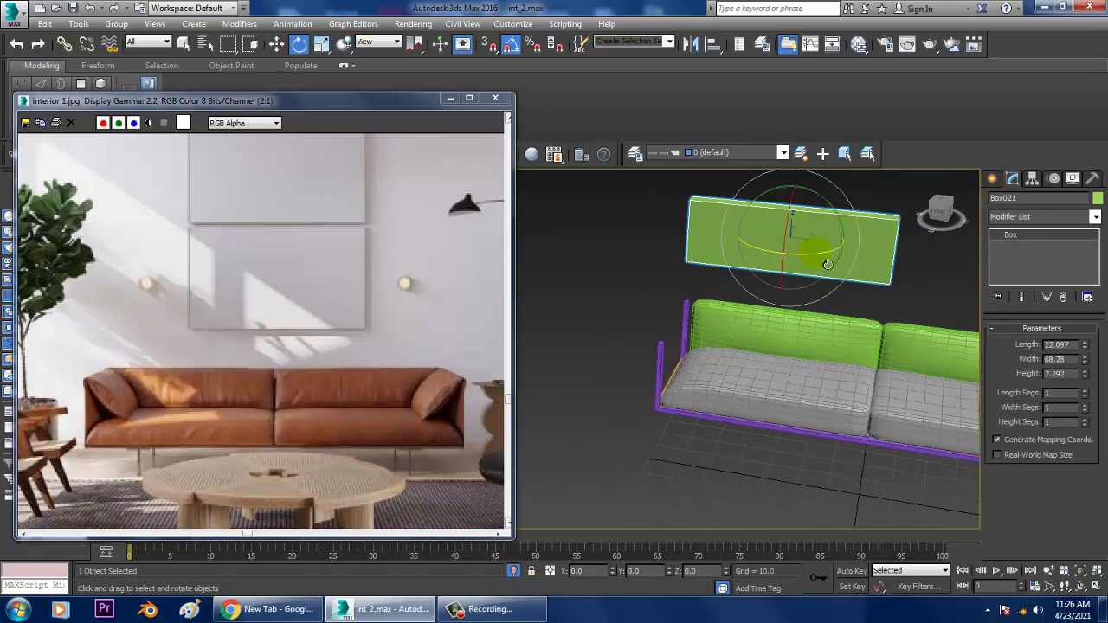
drag(827, 265, 831, 262)
key(w)
- Lower the rotated box about 31 units and move it to the end of the sofa beside the side frame
alt+middle_drag(832, 262, 729, 262)
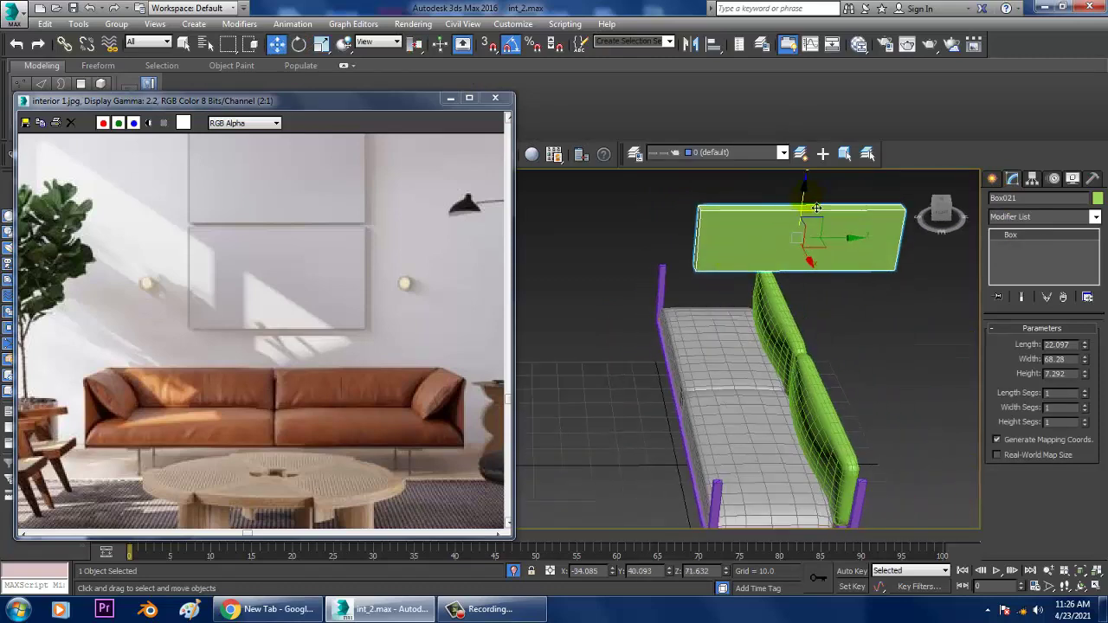
drag(816, 208, 841, 288)
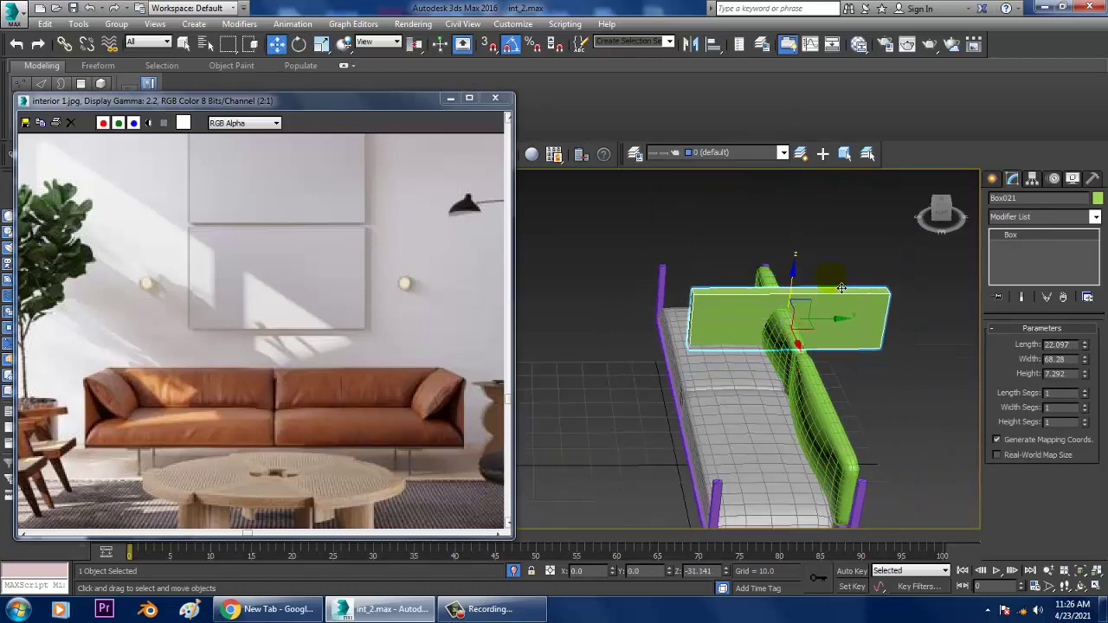
alt+middle_drag(841, 289, 831, 362)
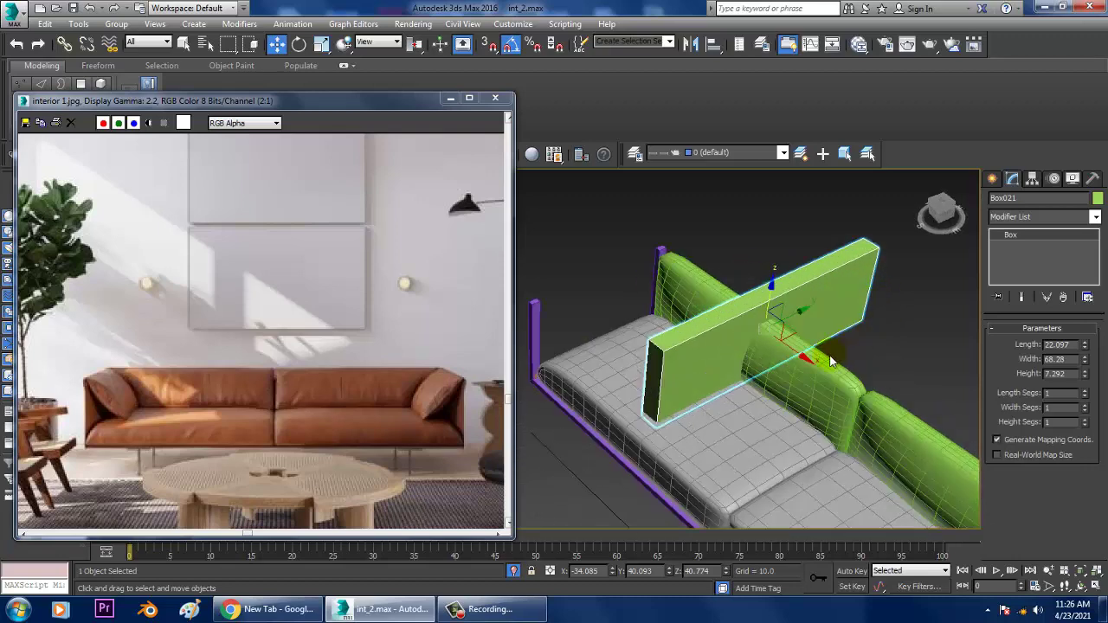
drag(830, 362, 720, 328)
drag(713, 264, 691, 277)
- Lower the armrest box about 7.3 units toward the frame base and shift it about 1.4 units forward along Y
alt+middle_drag(691, 276, 700, 236)
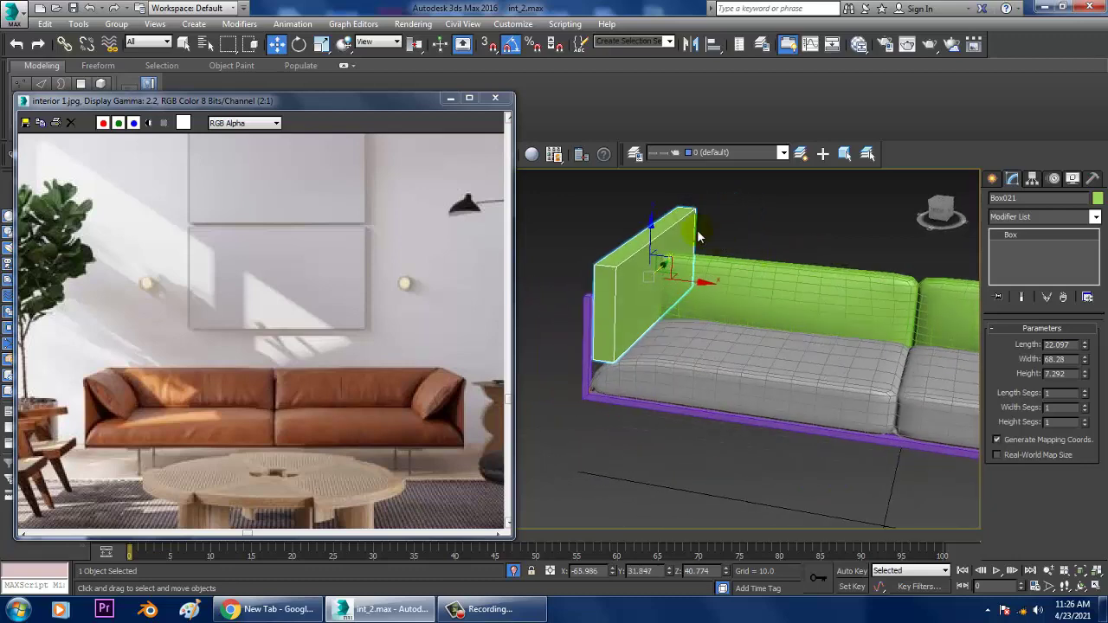
drag(659, 237, 661, 261)
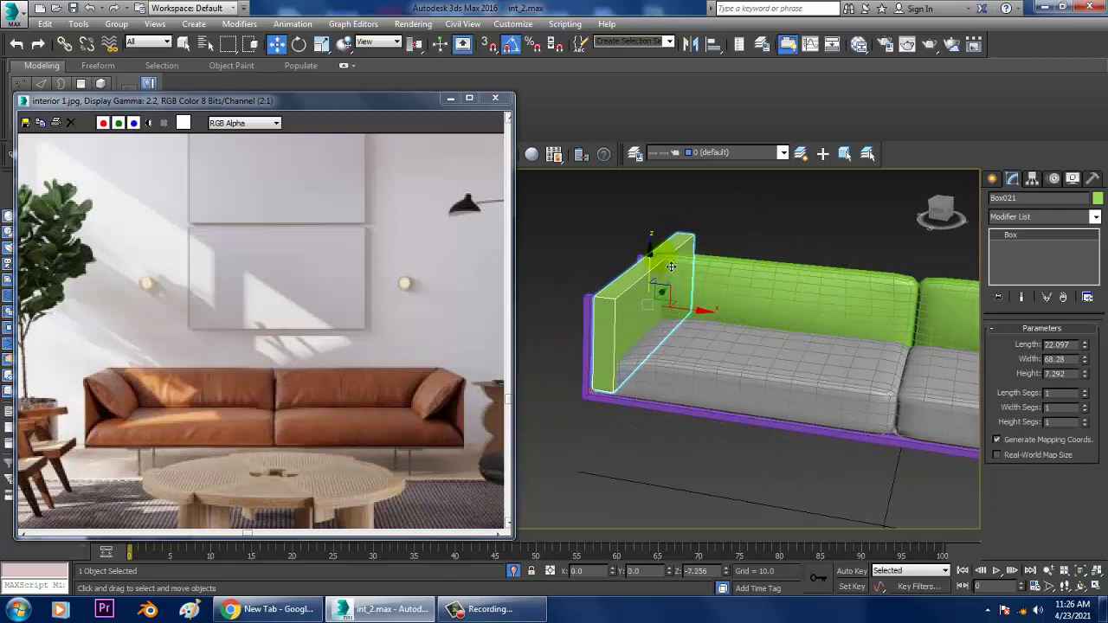
alt+middle_drag(661, 261, 695, 307)
drag(696, 299, 691, 302)
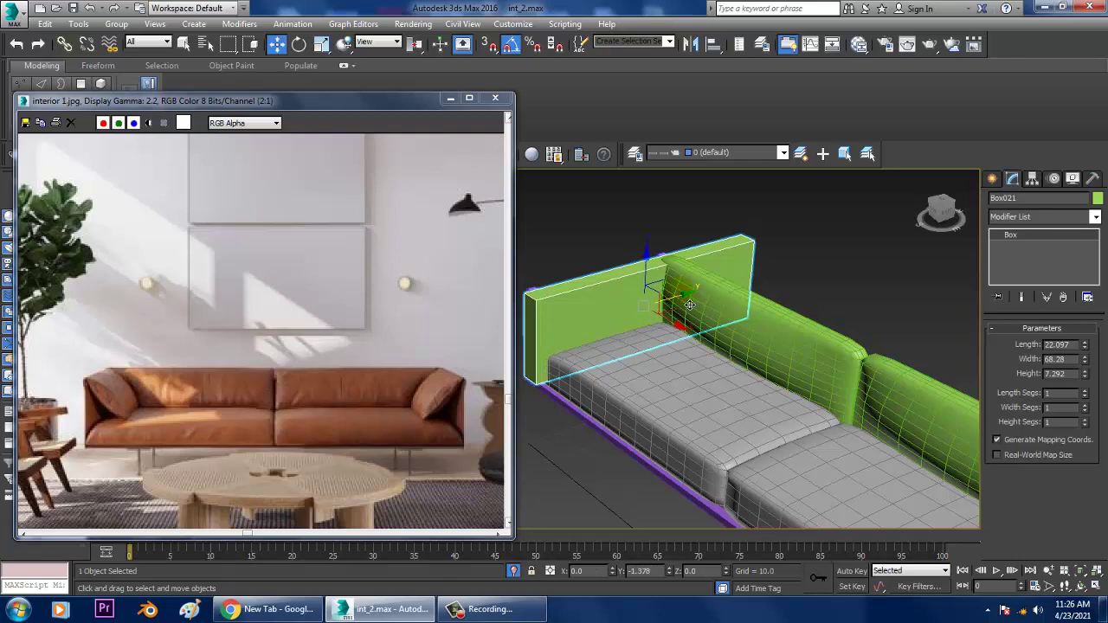
- Thin the armrest box by scaling it to 78% along X
alt+middle_drag(700, 295, 733, 336)
key(r)
drag(766, 329, 754, 325)
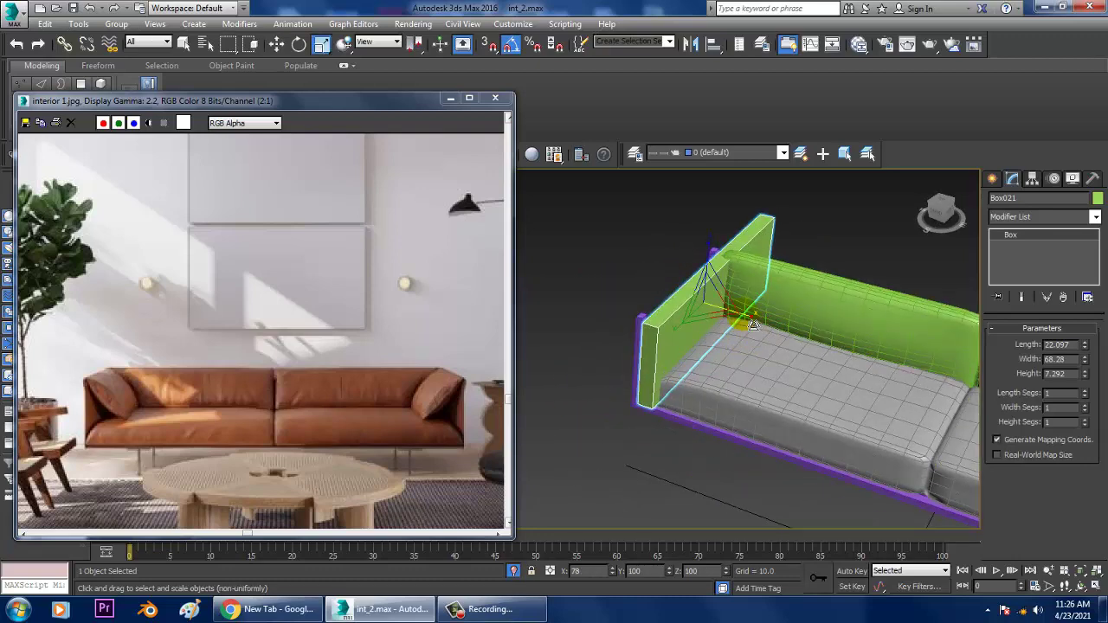
- Convert the armrest box to Editable Poly and move its four rear vertices forward to end at the backrest
alt+middle_drag(753, 325, 779, 293)
key(w)
right_click(784, 259)
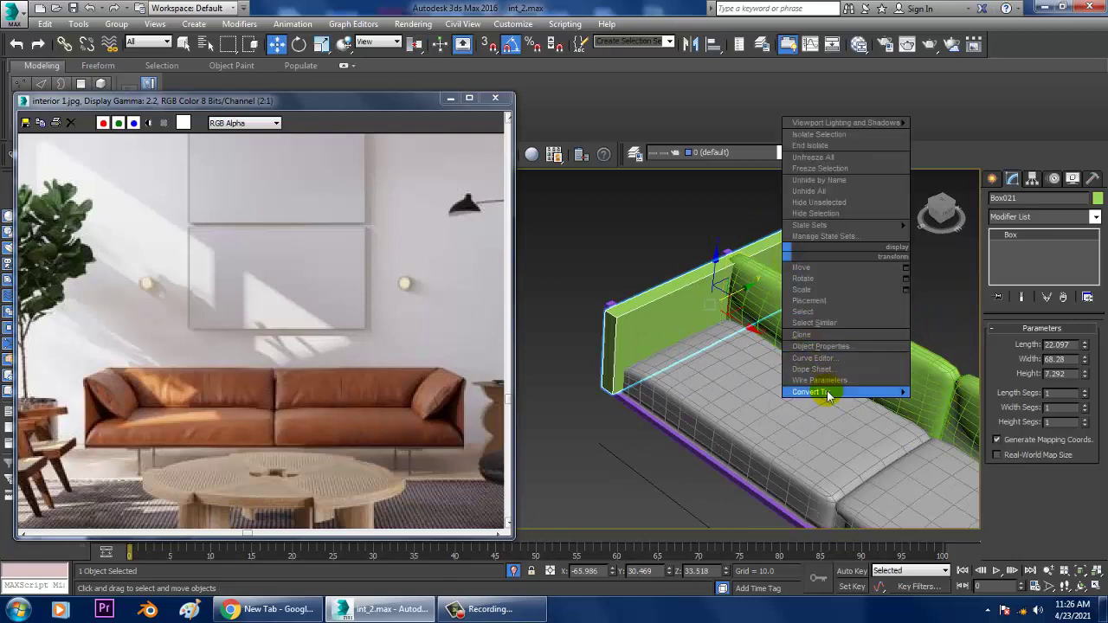
mouse_move(827, 395)
click(1002, 407)
key(1)
alt+middle_drag(915, 348, 809, 252)
drag(813, 228, 927, 444)
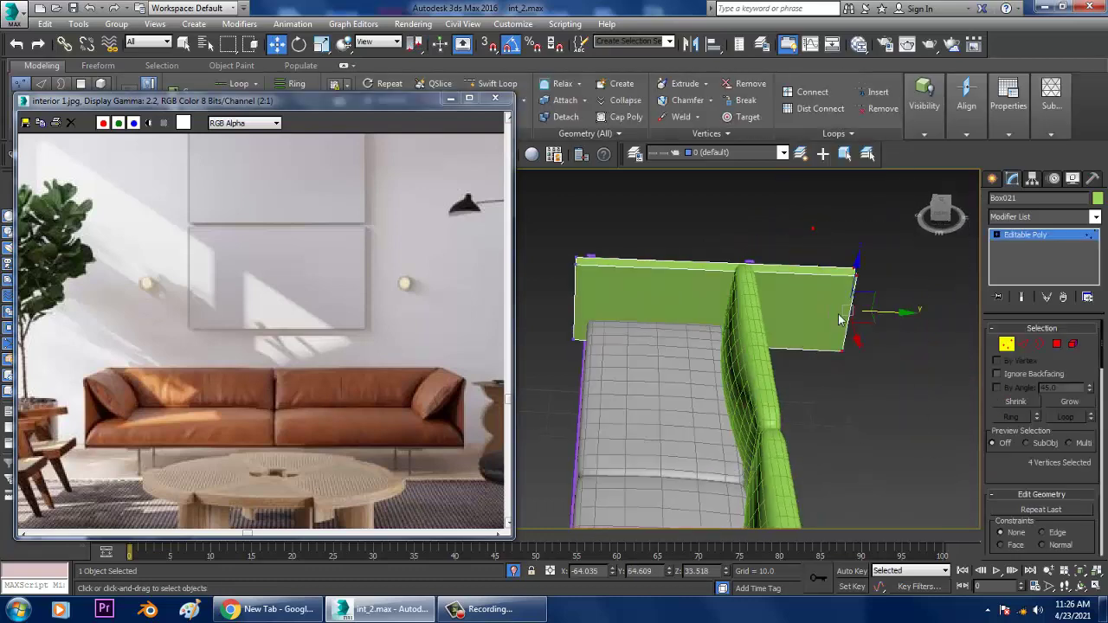
drag(904, 322, 794, 332)
- Move the armrest's four front vertices back about 3.5 units along Y to meet the front of the frame
alt+middle_drag(680, 340, 706, 331)
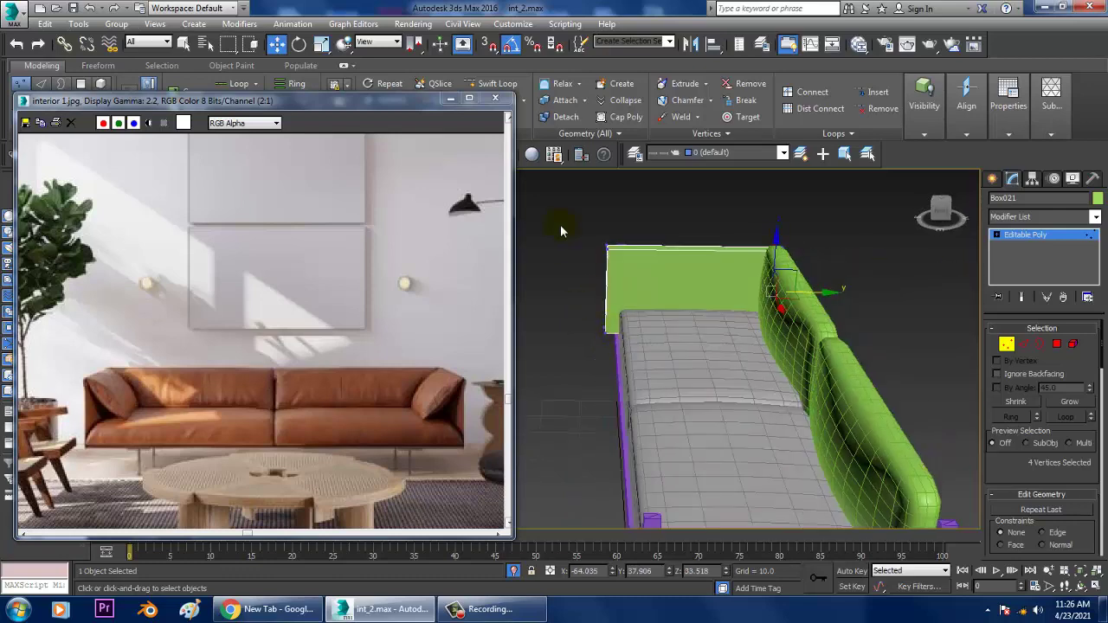
drag(561, 220, 639, 350)
drag(657, 298, 670, 298)
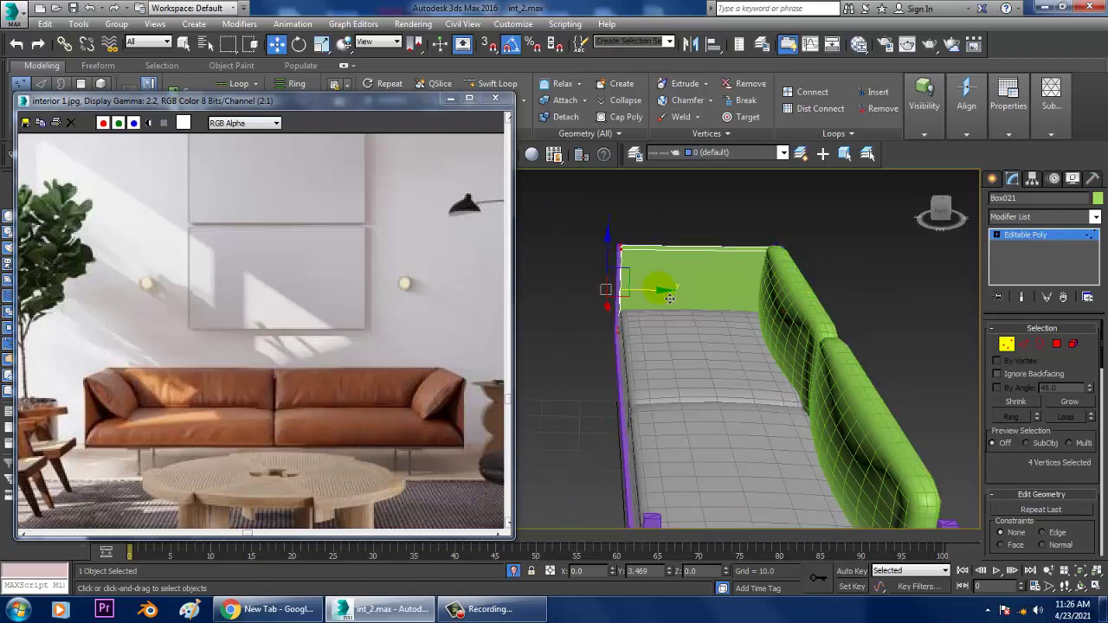
- Leave vertex editing and move the whole armrest about 1.9 units outward along X against the side frame
alt+middle_drag(667, 298, 825, 402)
click(1031, 234)
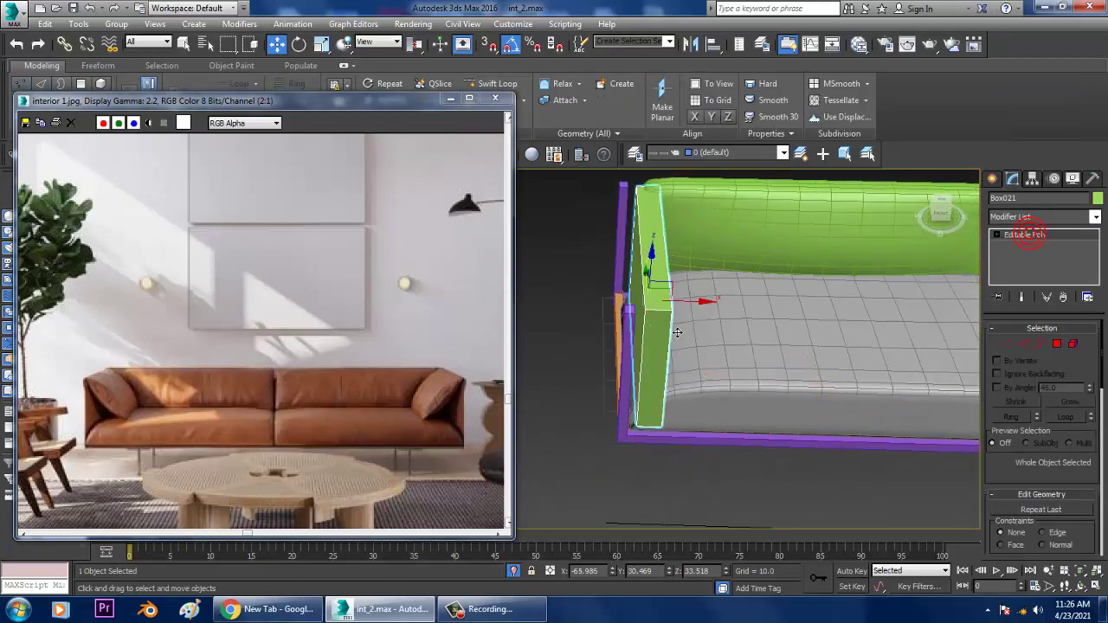
drag(694, 302, 690, 317)
alt+middle_drag(690, 317, 1062, 387)
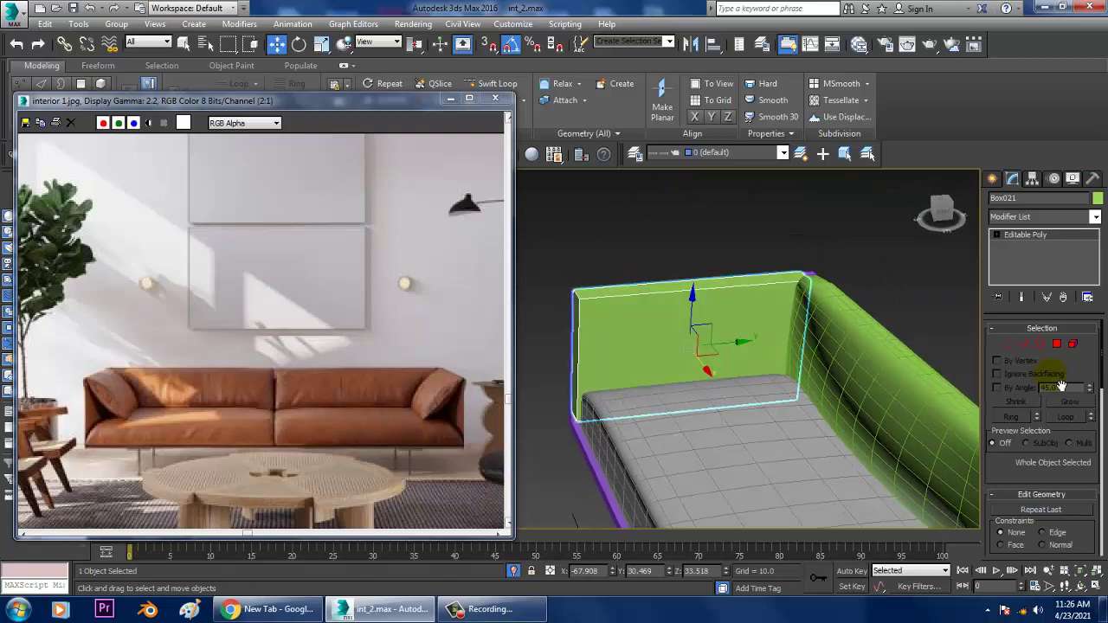
- Connect the armrest's lengthwise edges with 4 segments
click(1024, 344)
click(710, 283)
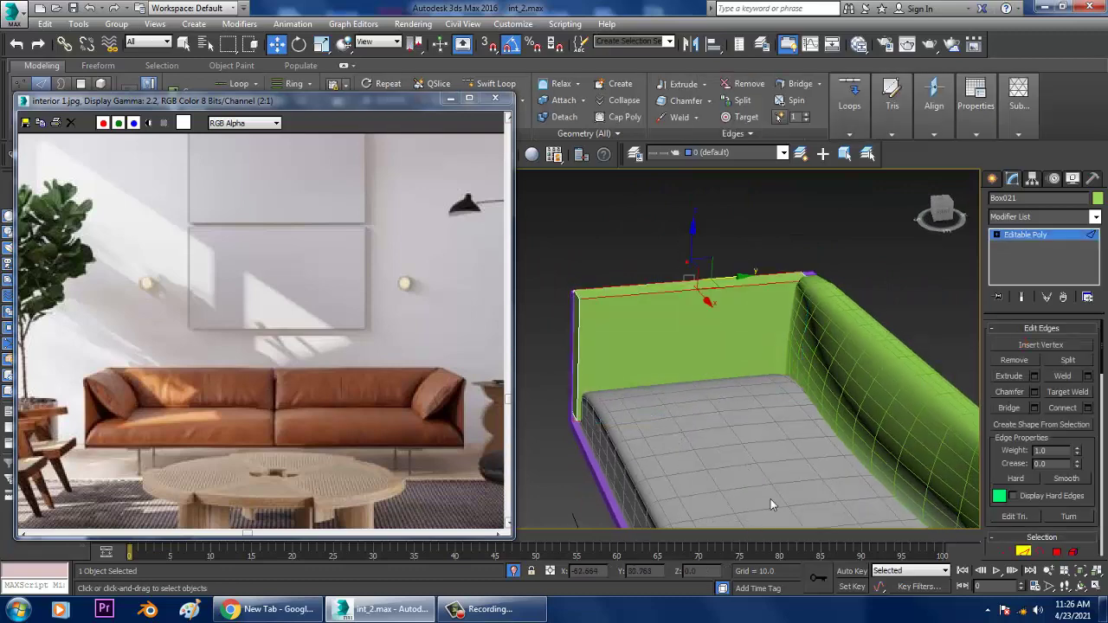
click(1088, 409)
drag(544, 355, 547, 360)
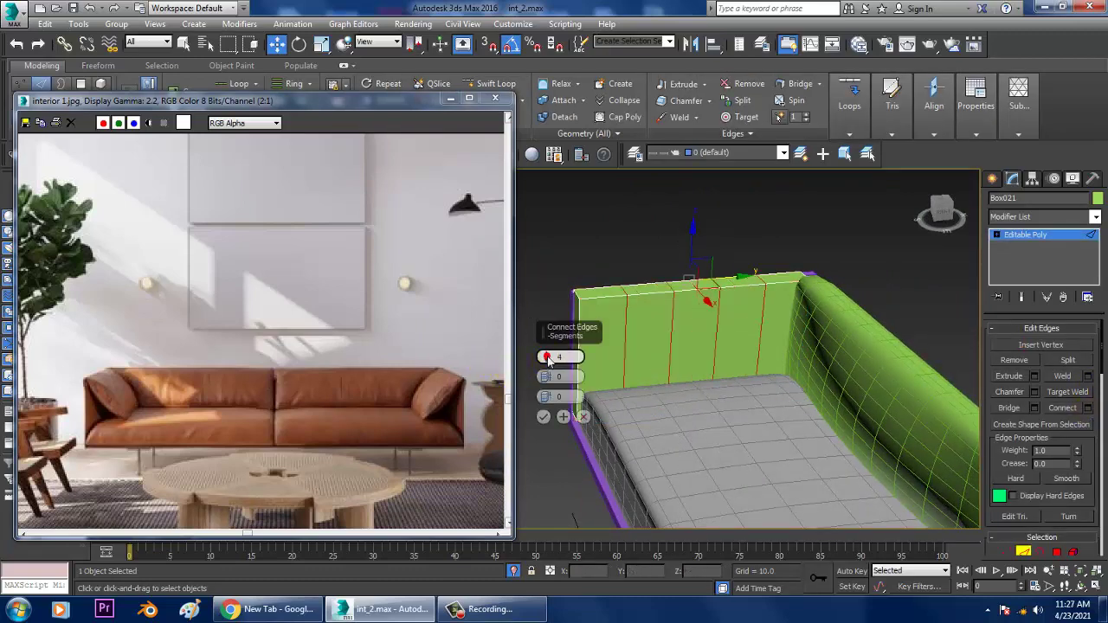
click(544, 417)
- Select all the polygons on the armrest's seat-facing side and move them about 1 unit inward along X to thicken it
alt+middle_drag(658, 329, 714, 338)
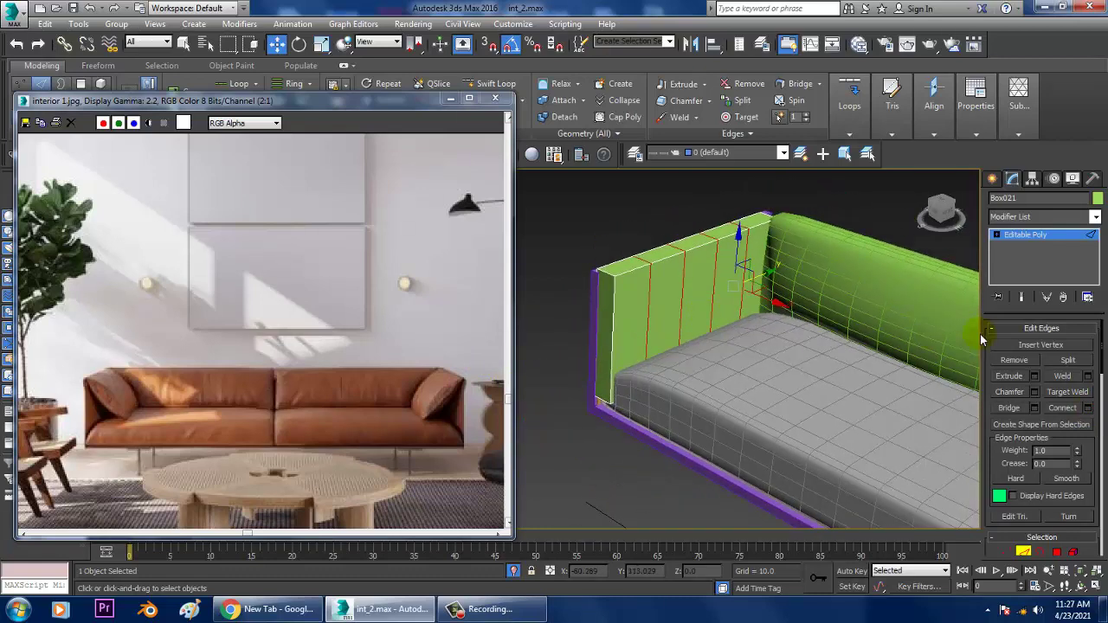
click(1055, 552)
click(639, 368)
ctrl+click(668, 323)
ctrl+click(700, 307)
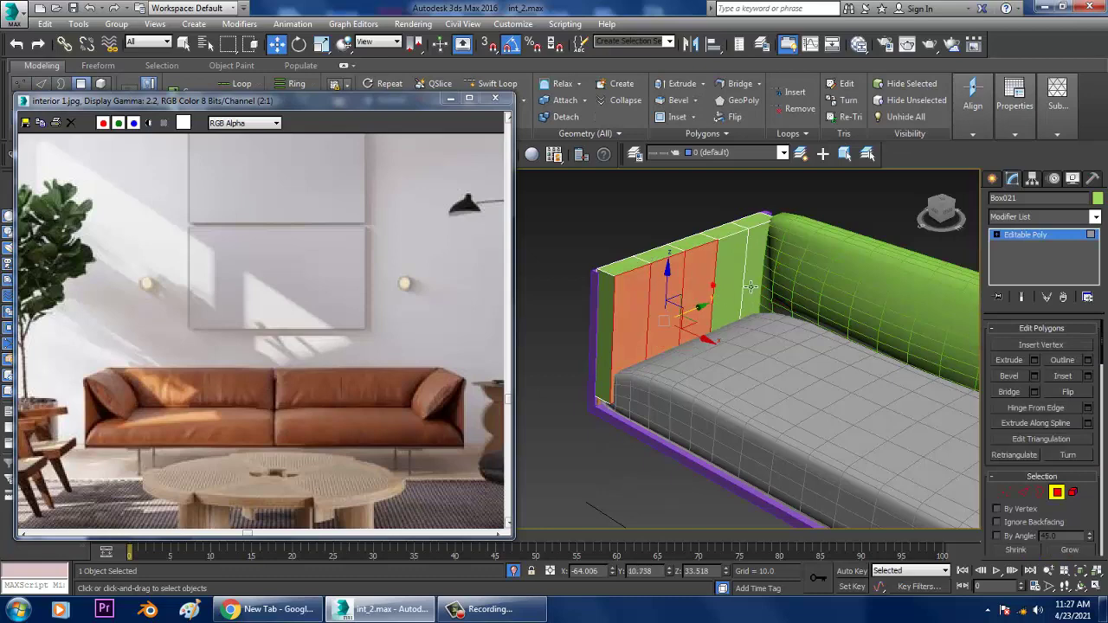
ctrl+click(750, 285)
alt+middle_drag(760, 282, 759, 334)
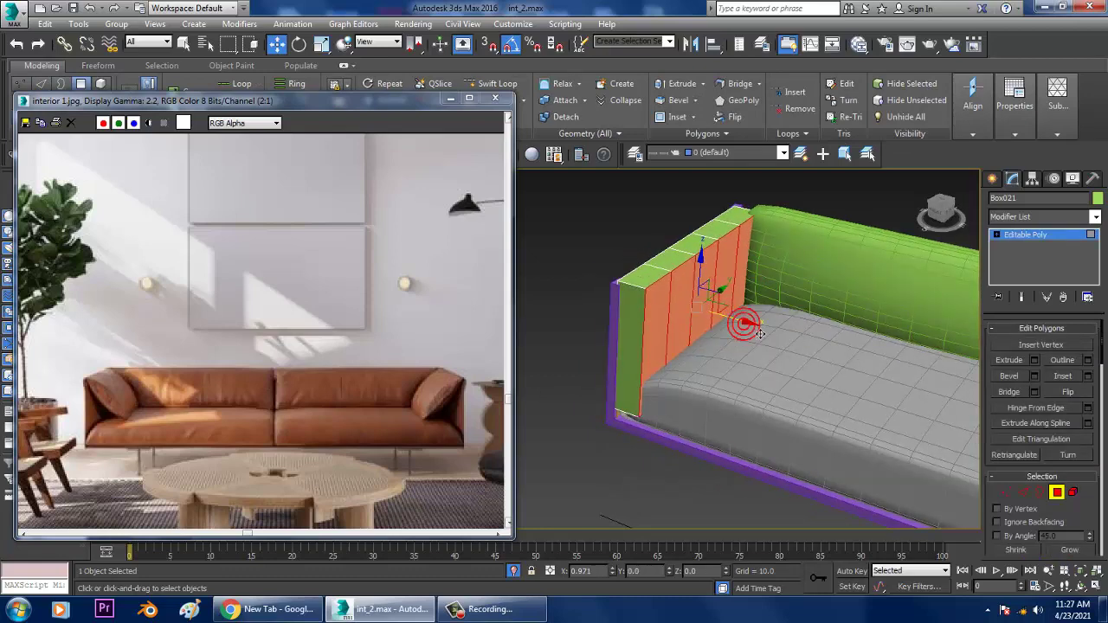
drag(760, 335, 767, 336)
- Chamfer the armrest's two seat-facing vertical corner edges, front and rear, by 6.437 with 7 segments
key(2)
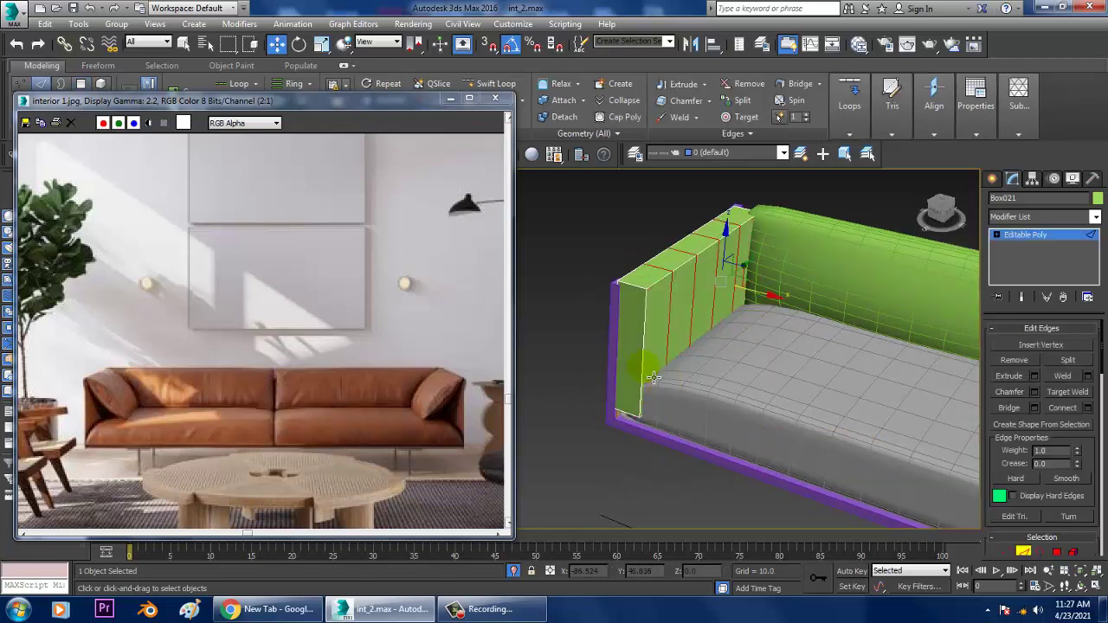
click(654, 373)
key(F3)
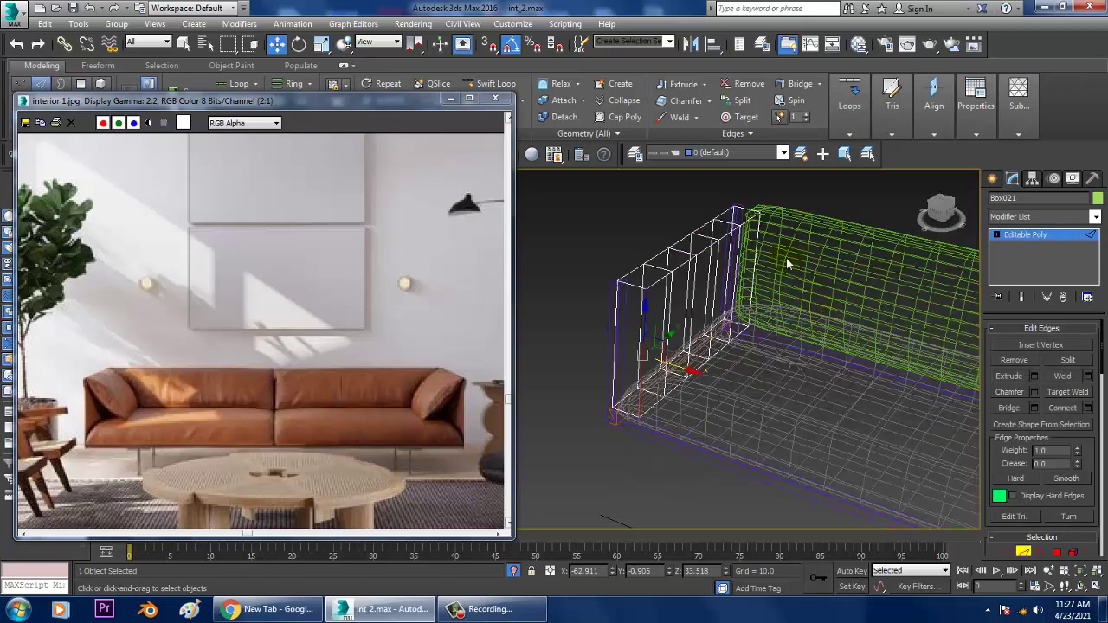
click(765, 255)
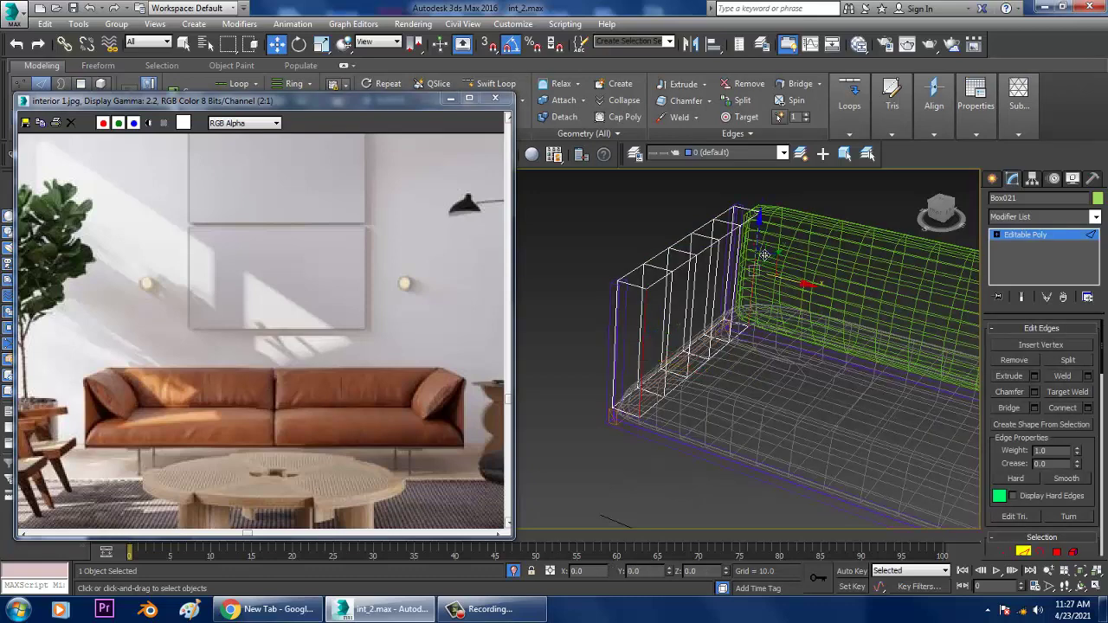
click(1035, 394)
key(F3)
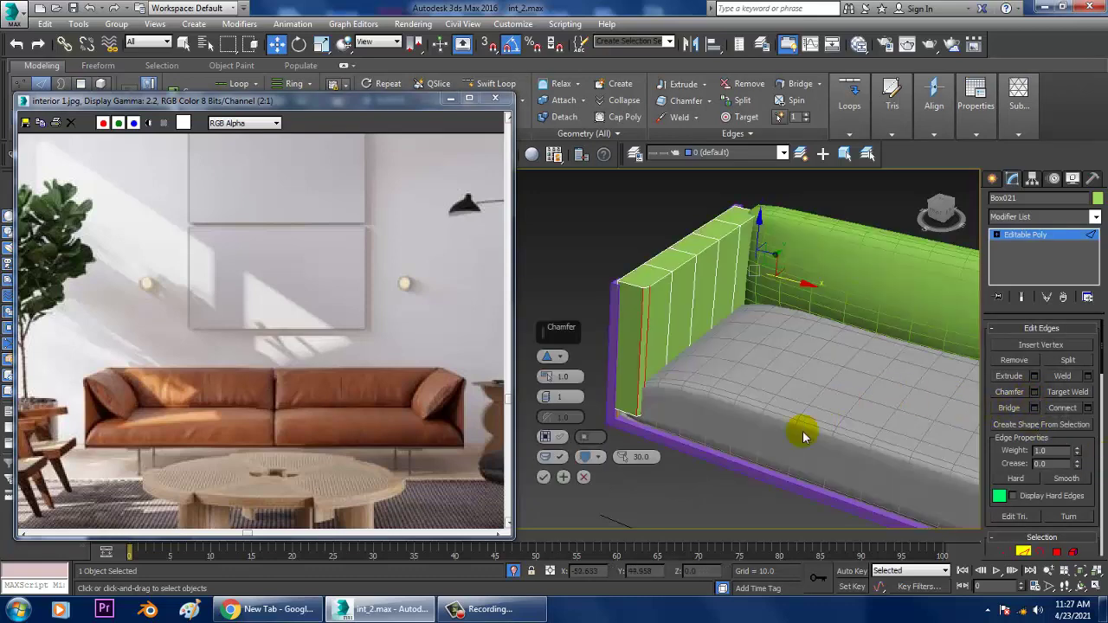
mouse_move(547, 378)
mouse_down()
mouse_move(547, 368)
mouse_move(546, 409)
mouse_move(547, 361)
mouse_move(554, 417)
mouse_up()
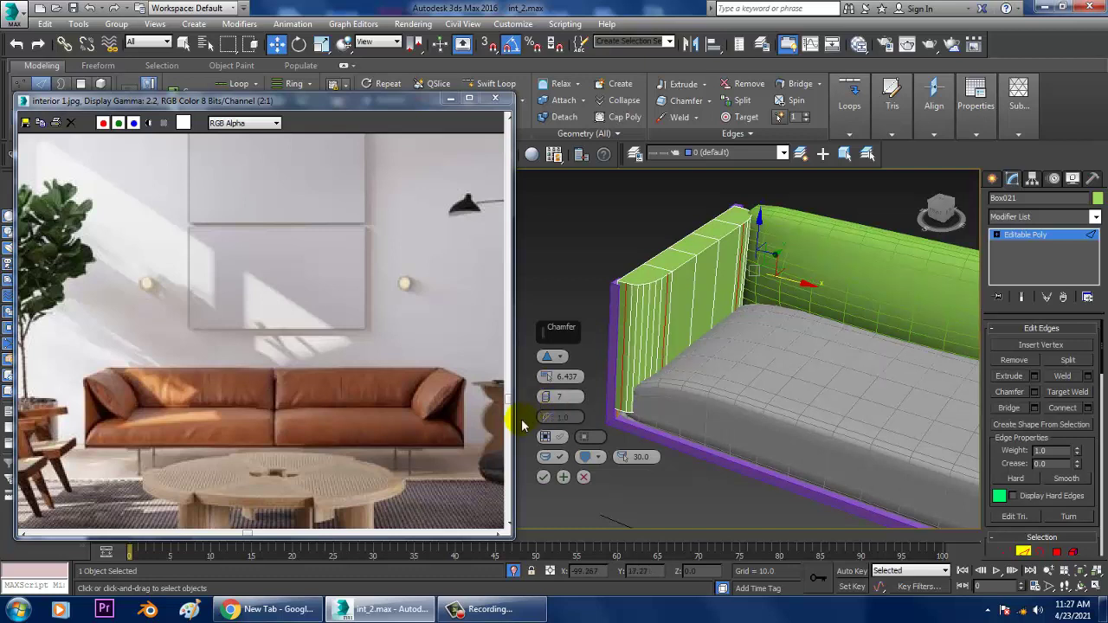
click(544, 477)
- Lower the whole armrest about 1.6 units along Z to sit on the bottom frame, and convert it to Editable Poly
alt+middle_drag(544, 478, 745, 329)
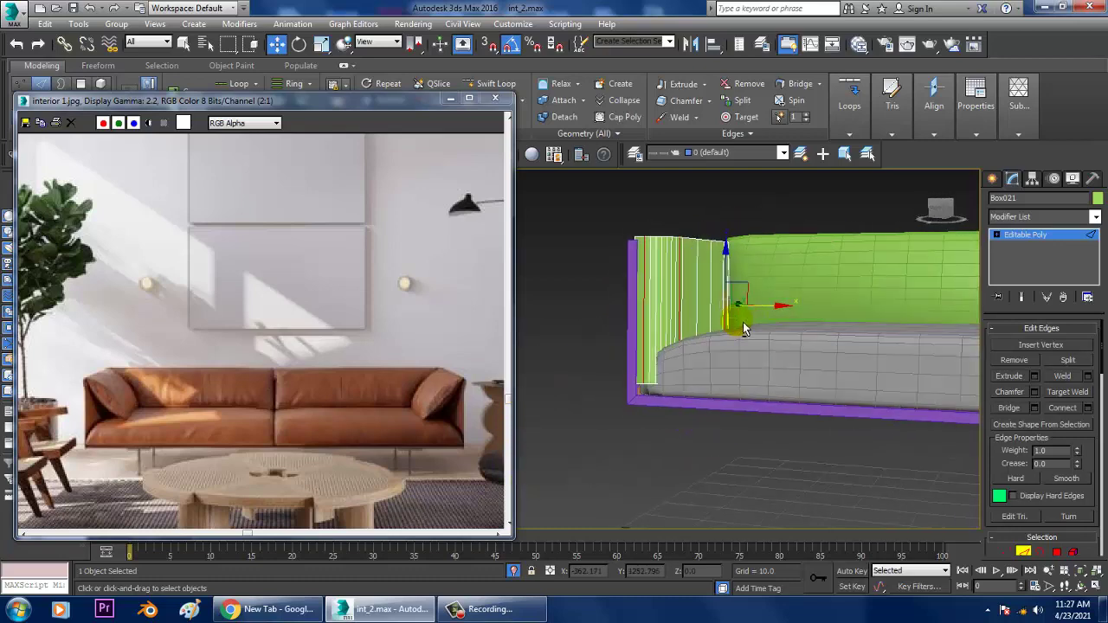
click(1053, 266)
drag(703, 281, 712, 285)
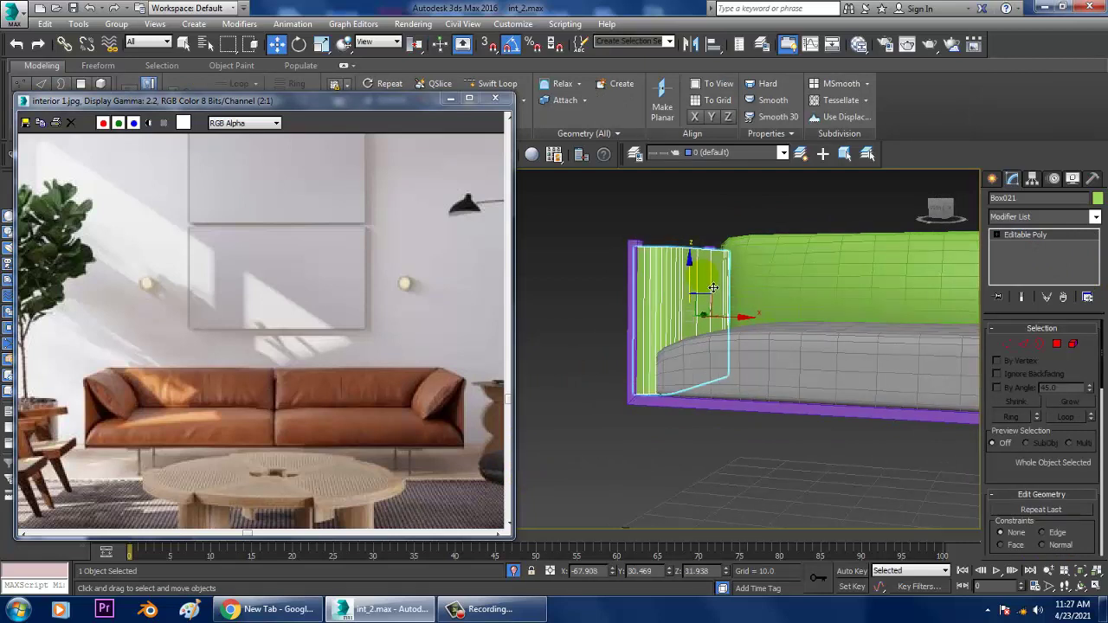
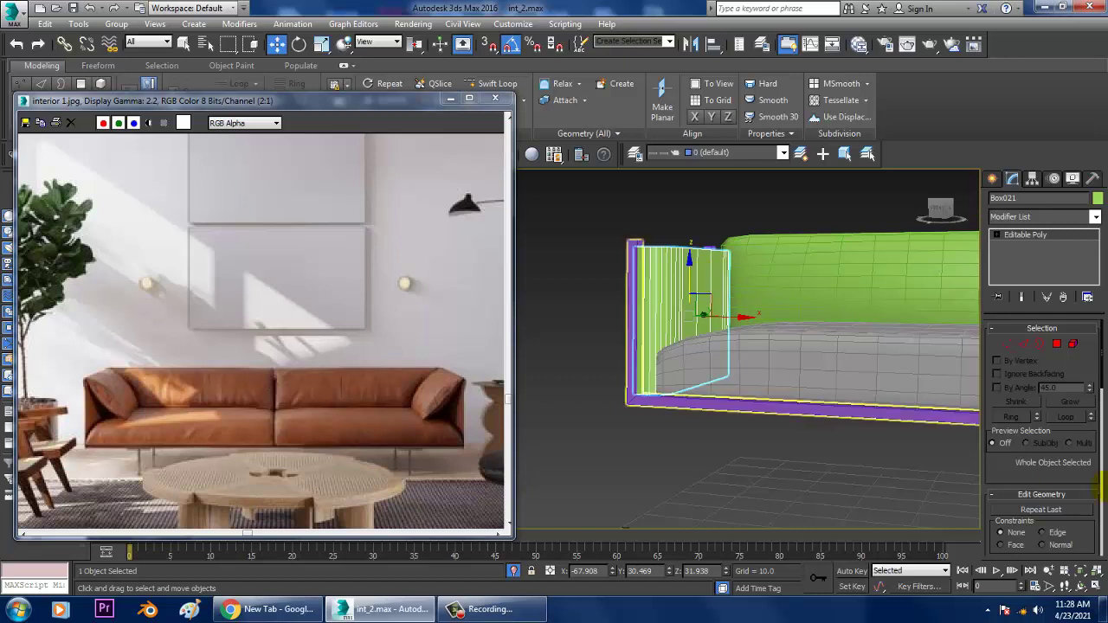
right_click(720, 278)
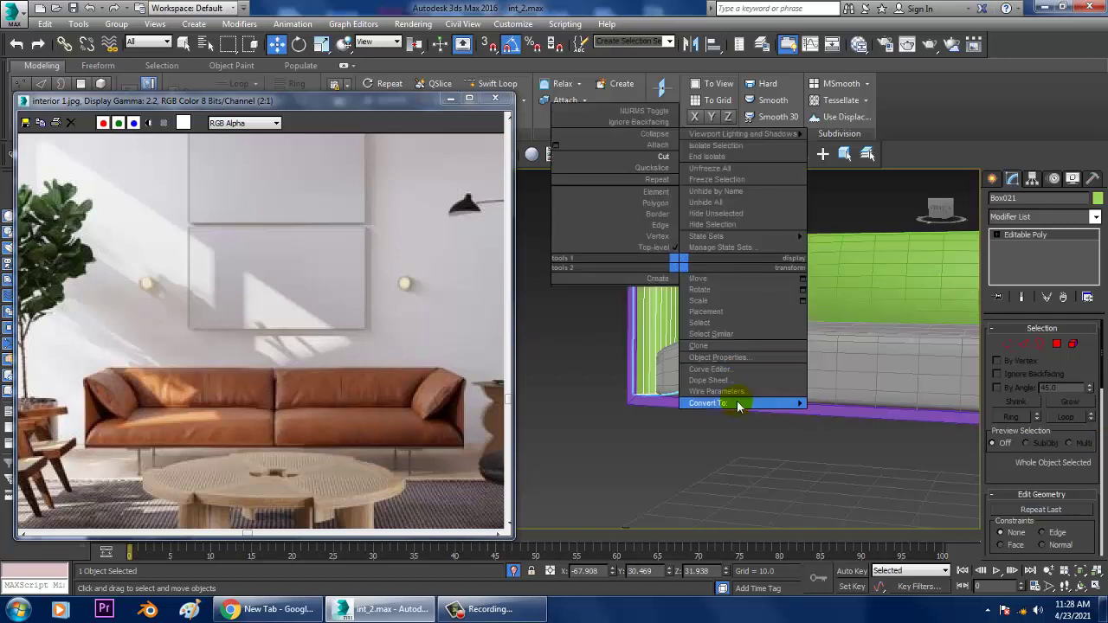
click(884, 416)
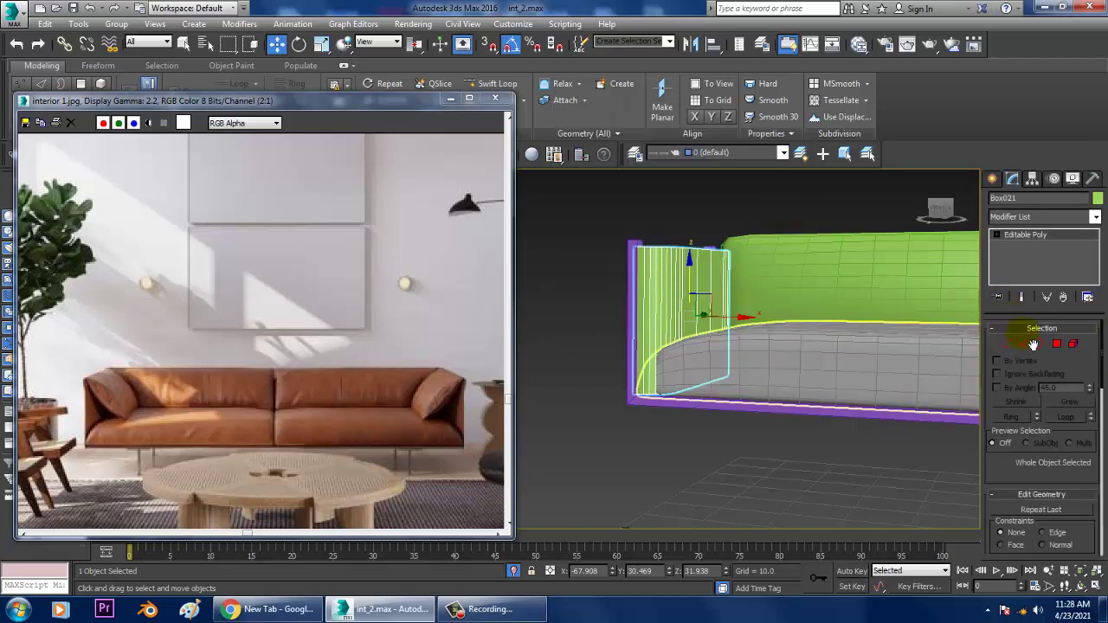
- Connect all the armrest's vertical edges with 4 segments
click(1025, 343)
drag(587, 289, 924, 300)
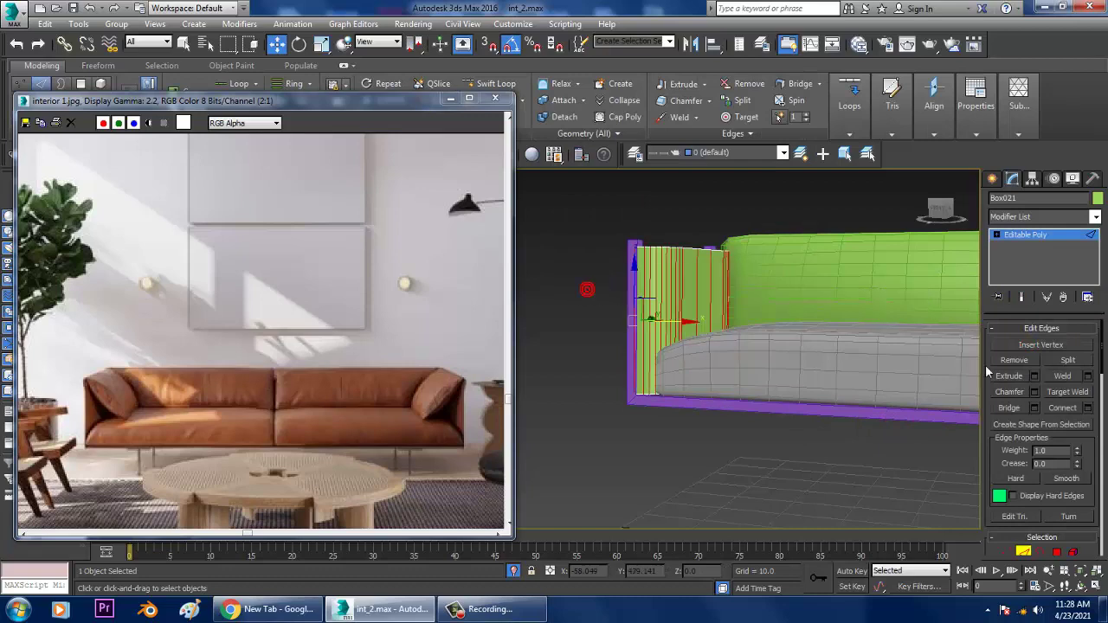
click(1088, 410)
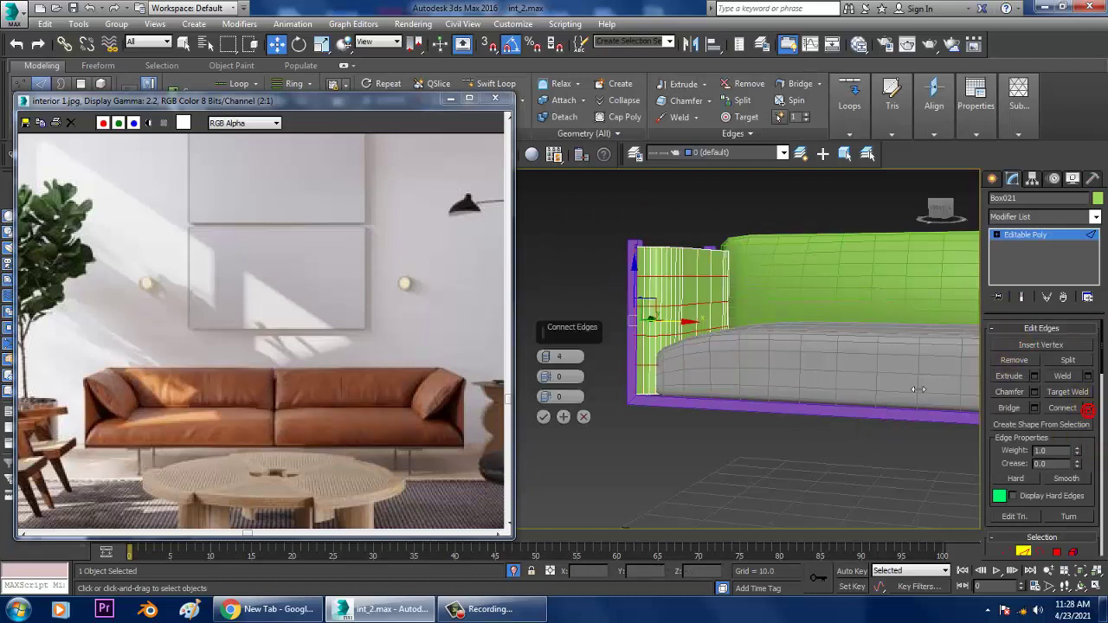
click(545, 416)
- Leave sub-object editing and apply an FFD(box) 4x4x4 modifier to the armrest
alt+middle_drag(715, 322, 620, 270)
scroll(743, 311, up, 4)
key(1)
alt+middle_drag(881, 305, 781, 318)
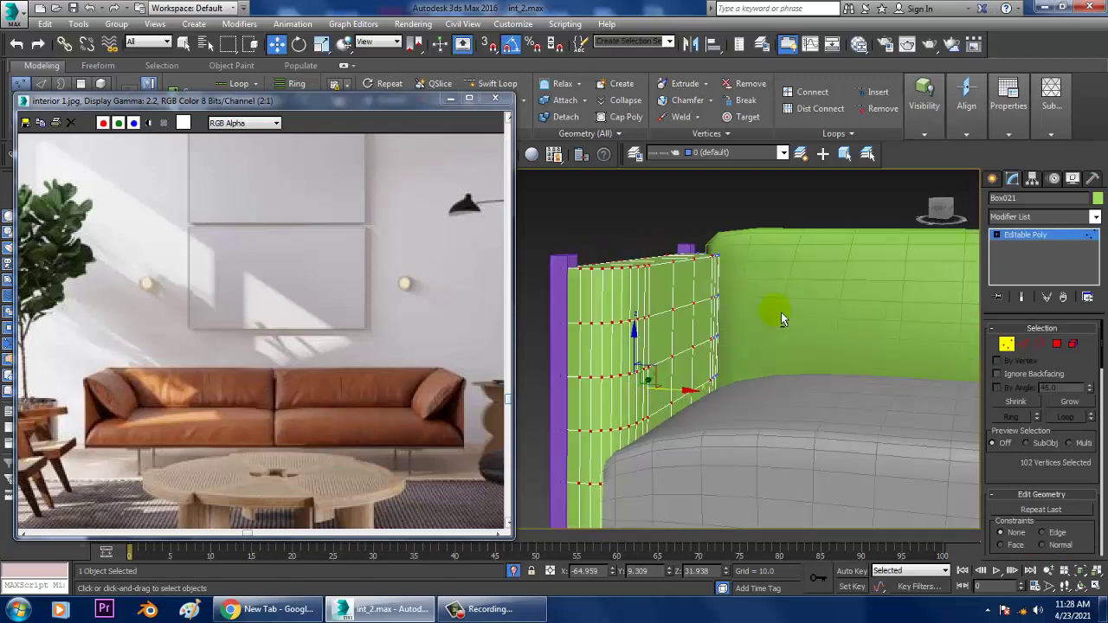
click(1063, 243)
click(1056, 220)
scroll(1051, 260, down, 10)
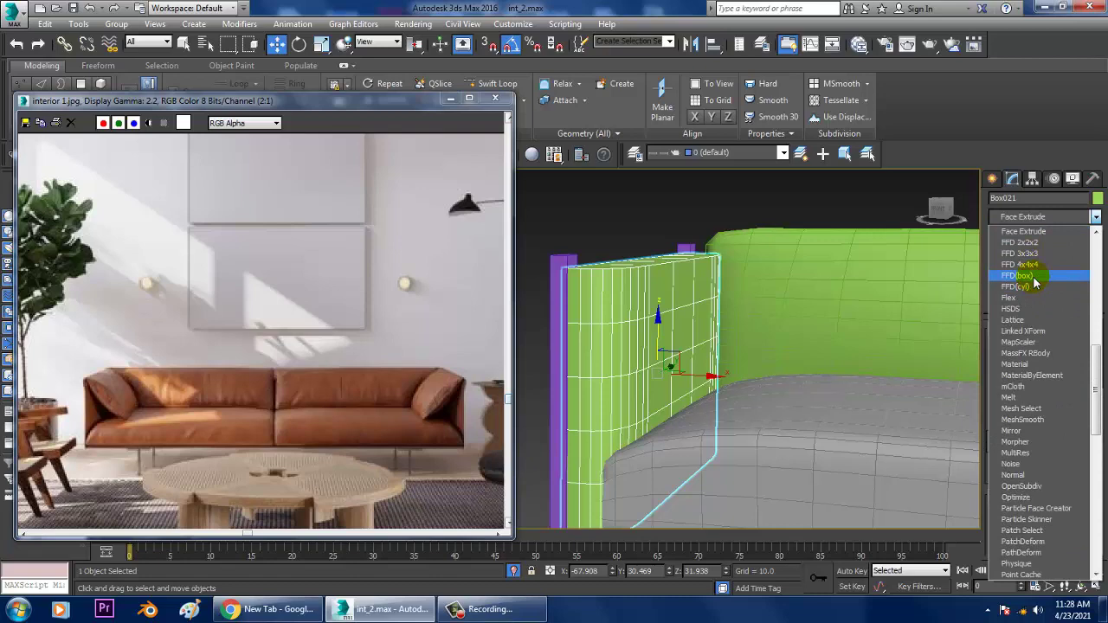
click(1033, 275)
- Scale the top row of FFD control points to 50% along X to narrow the armrest's upper edge, and leave control point editing
alt+middle_drag(641, 312, 647, 272)
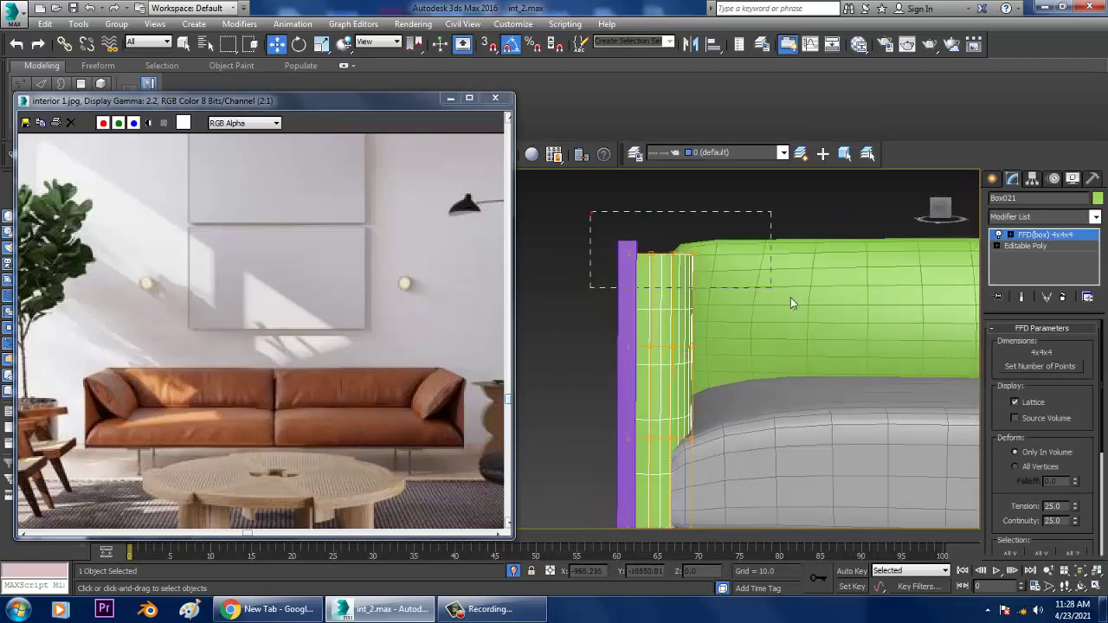
drag(791, 303, 791, 298)
key(r)
drag(734, 265, 684, 271)
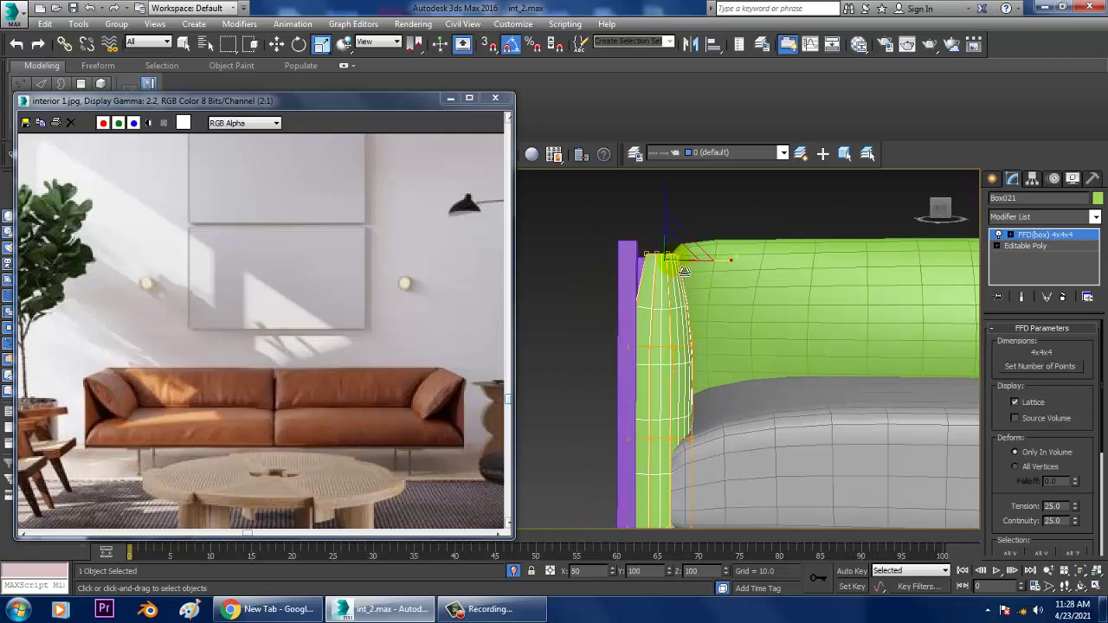
key(w)
alt+middle_drag(703, 264, 738, 300)
click(1027, 236)
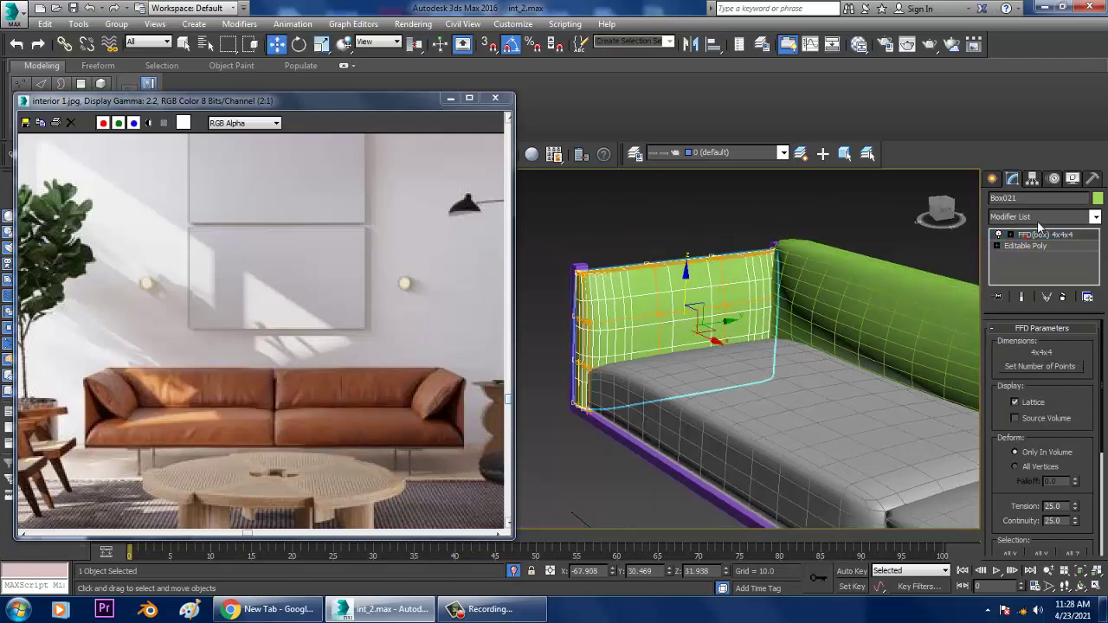
- Apply TurboSmooth with 1 iteration to the armrest
click(1038, 219)
key(t)
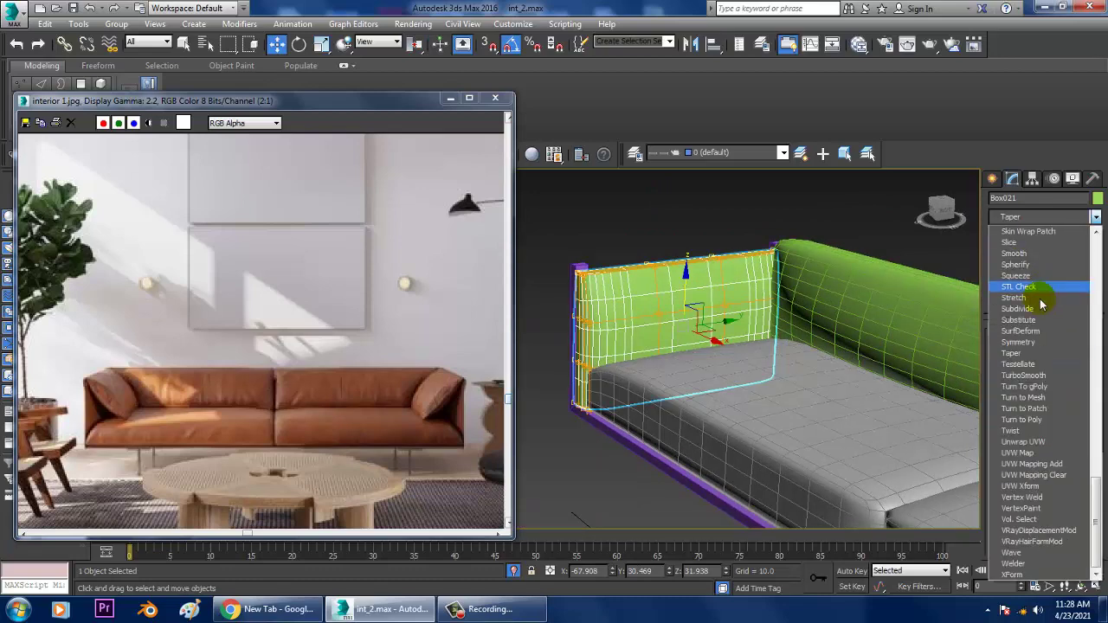
click(1041, 377)
alt+middle_drag(754, 314, 632, 320)
- Scale the smoothed armrest up slightly along Z so it fills the height of the side frame
key(r)
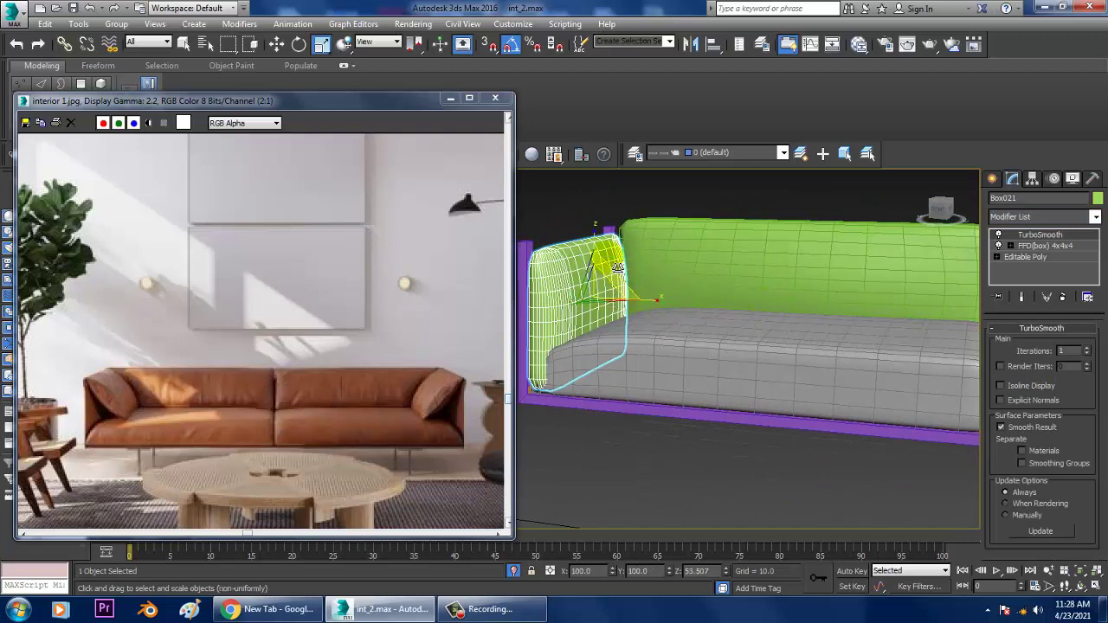
drag(601, 261, 601, 250)
key(w)
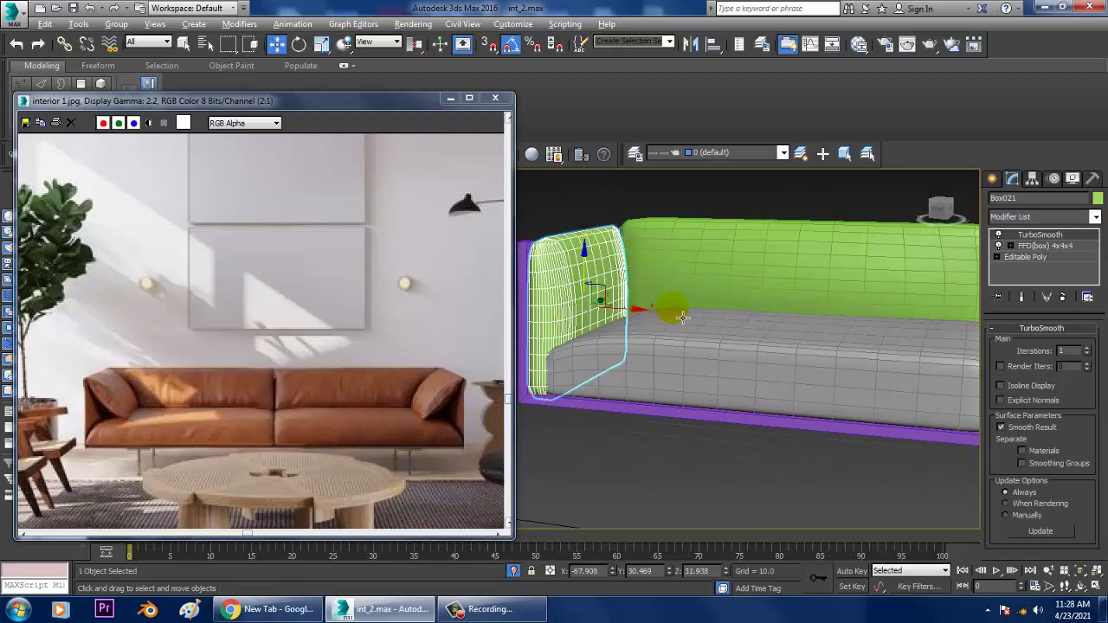
scroll(829, 326, down, 2)
alt+middle_drag(673, 311, 721, 344)
scroll(773, 319, down, 2)
mouse_move(720, 344)
middle_down()
mouse_move(775, 363)
mouse_move(704, 334)
middle_up()
scroll(731, 349, up, 3)
scroll(705, 333, up, 3)
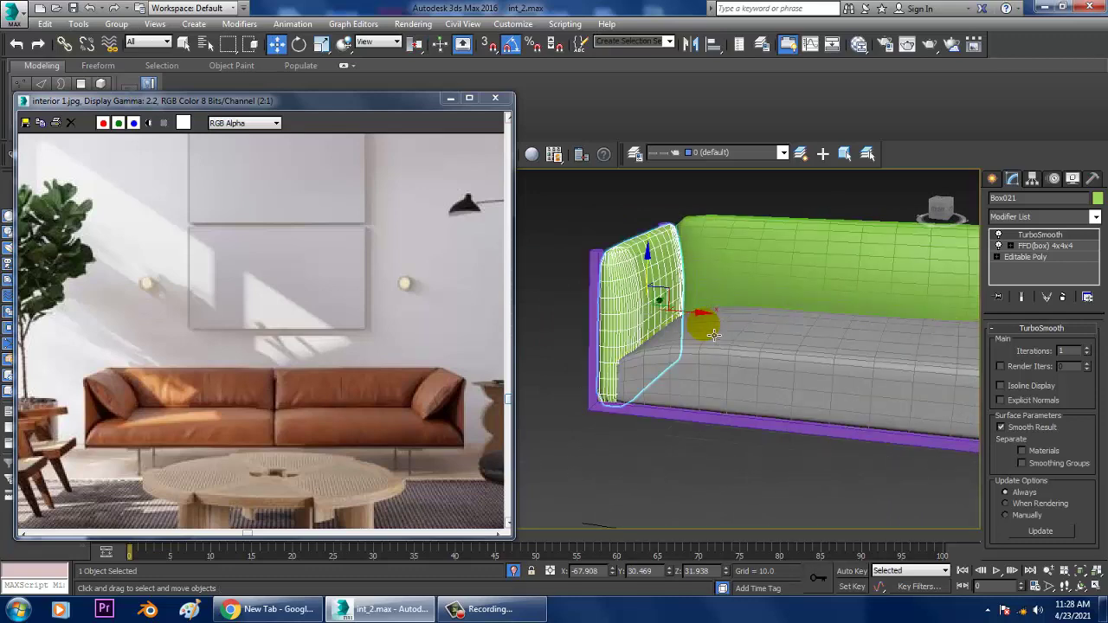
- Move the armrest-side vertices of the front frame line about 0.7 units inward along X to meet the armrest
click(596, 307)
alt+middle_drag(606, 306, 647, 304)
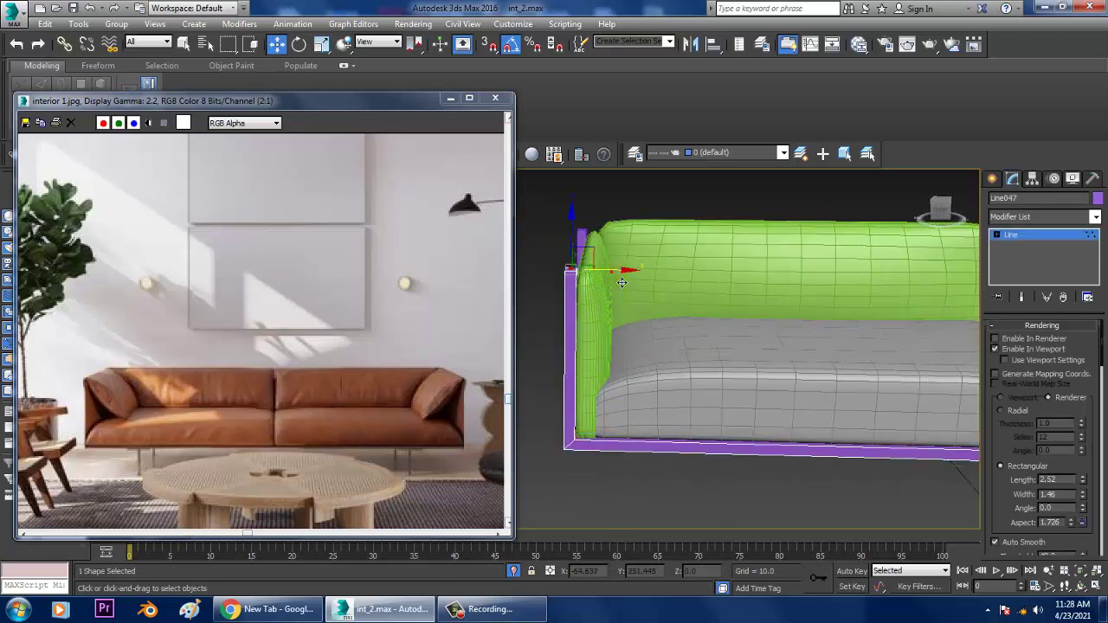
drag(622, 283, 627, 283)
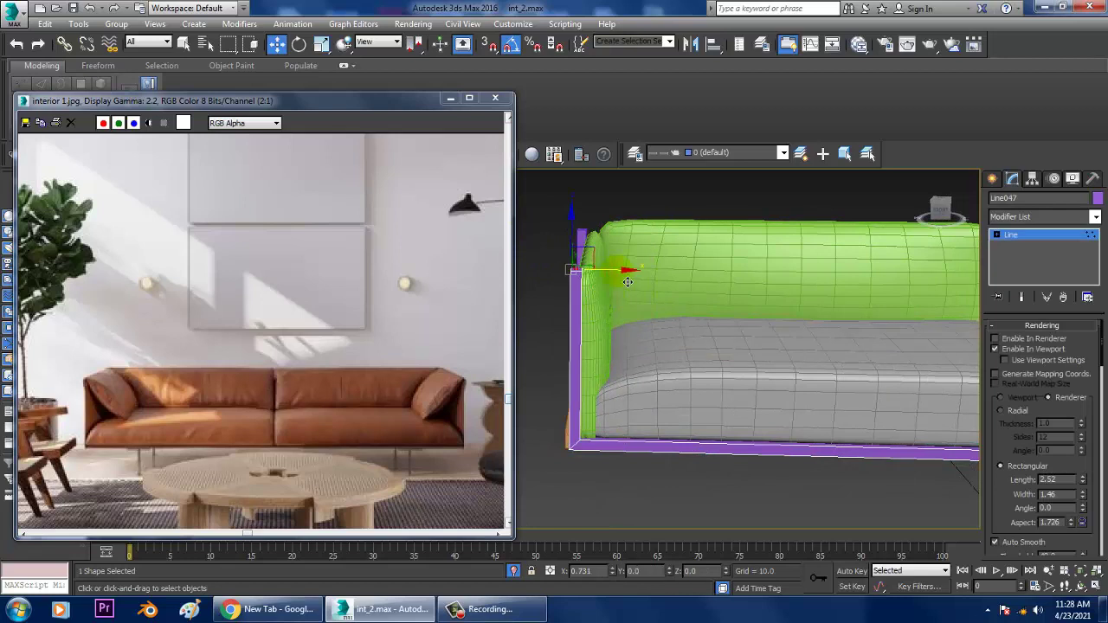
click(1035, 236)
- Shift the armrest-side vertices of the rear frame line inward along X in line with the front frame, and leave vertex editing
click(581, 239)
key(1)
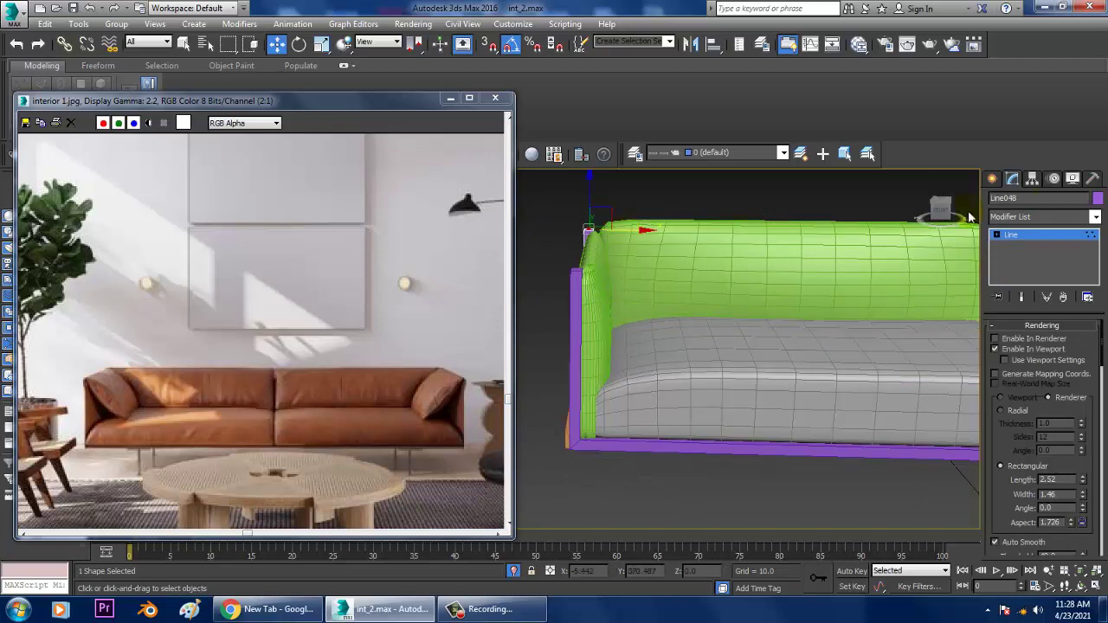
click(1031, 231)
click(1040, 236)
- Mirror the armrest across the X axis as a copy with zero offset
click(599, 314)
alt+middle_drag(736, 313, 699, 334)
scroll(814, 341, down, 3)
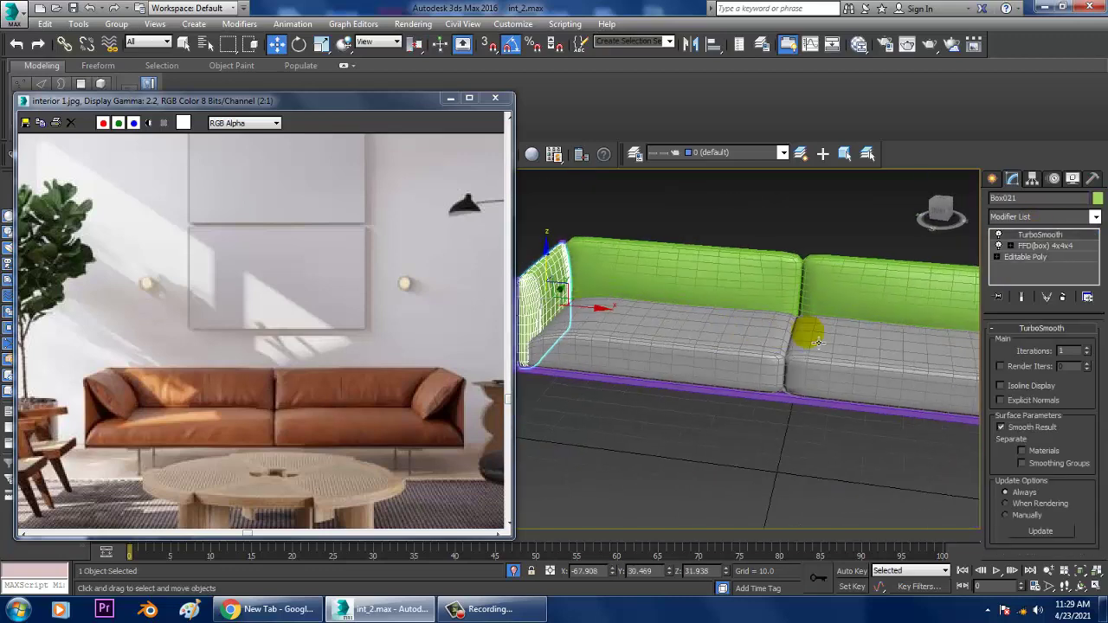
click(690, 44)
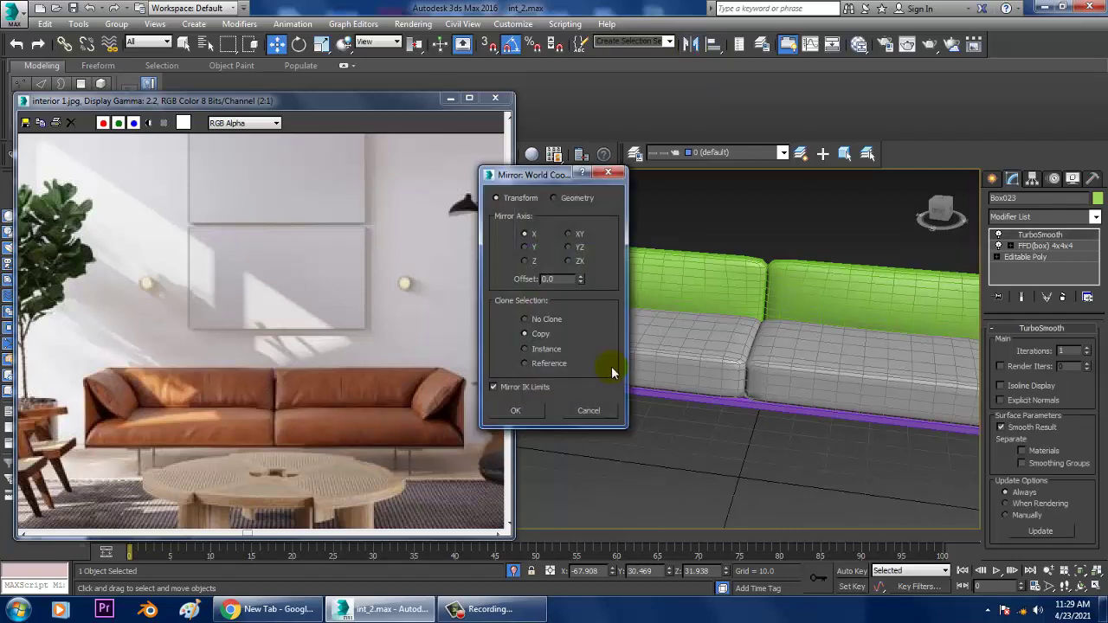
drag(532, 174, 321, 154)
click(314, 393)
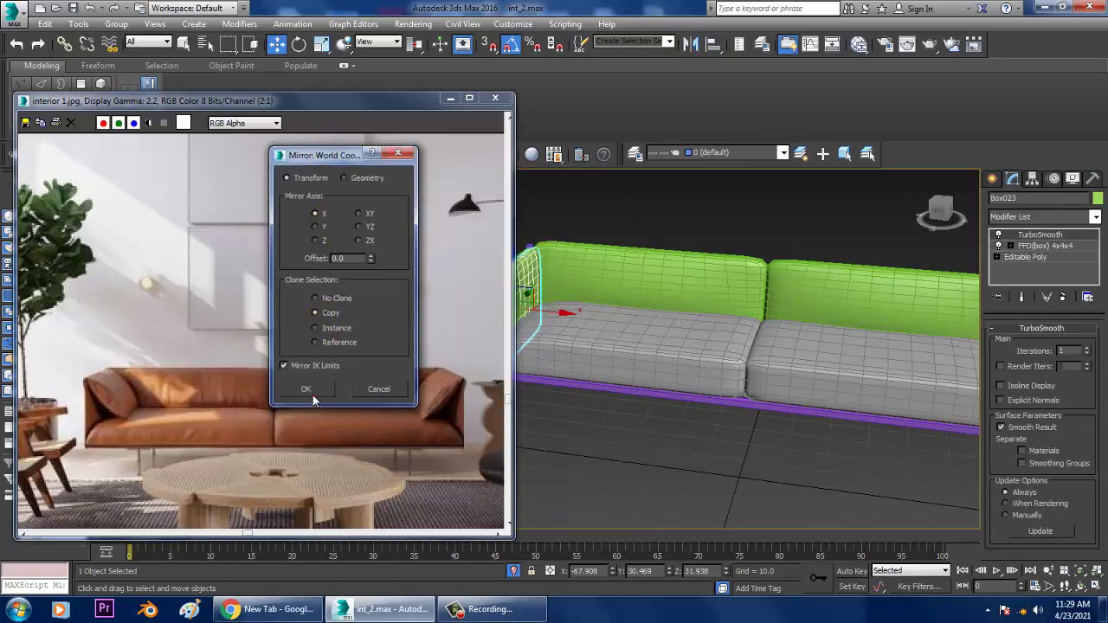
- Move the mirrored armrest along X to the opposite end of the sofa, against the side frame
scroll(680, 325, down, 5)
alt+middle_drag(680, 325, 705, 320)
scroll(693, 319, up, 2)
drag(666, 310, 921, 312)
scroll(920, 312, up, 3)
alt+middle_drag(921, 312, 776, 356)
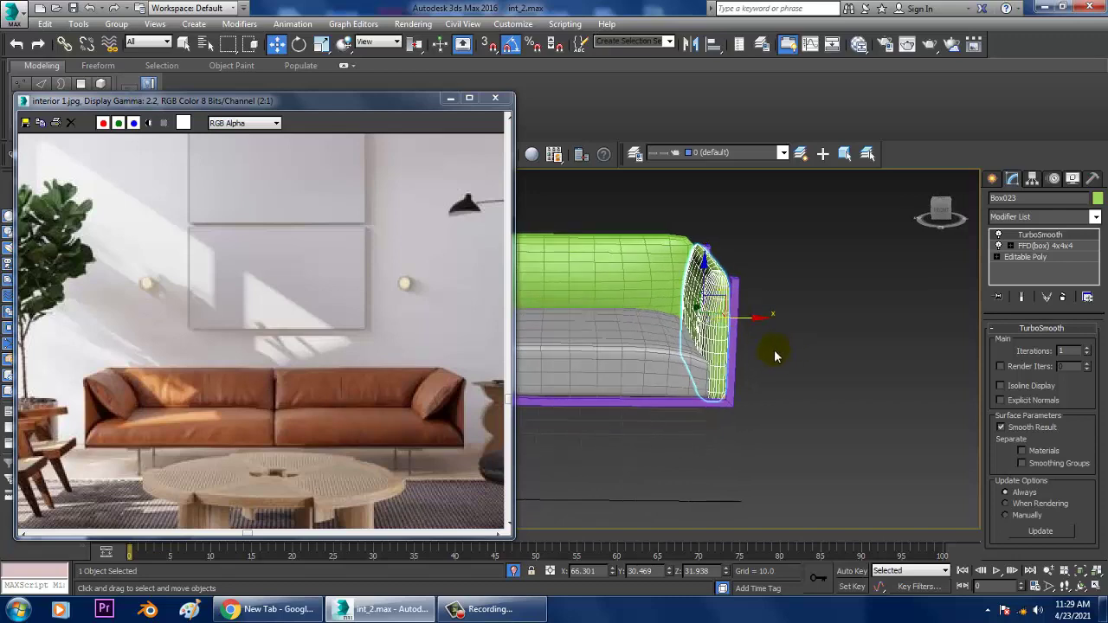
drag(758, 328, 760, 327)
- Select all the sofa parts, set their object color to light grey, and clear the selection
alt+middle_drag(761, 329, 821, 330)
scroll(799, 328, down, 2)
drag(523, 239, 974, 385)
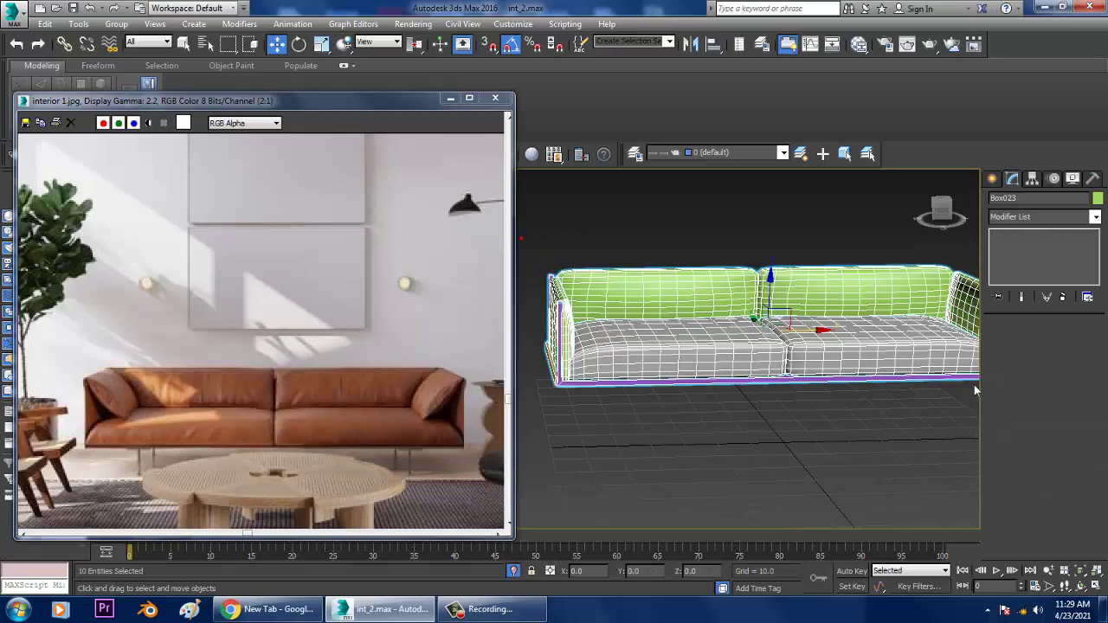
click(1098, 199)
click(624, 381)
scroll(827, 383, down, 2)
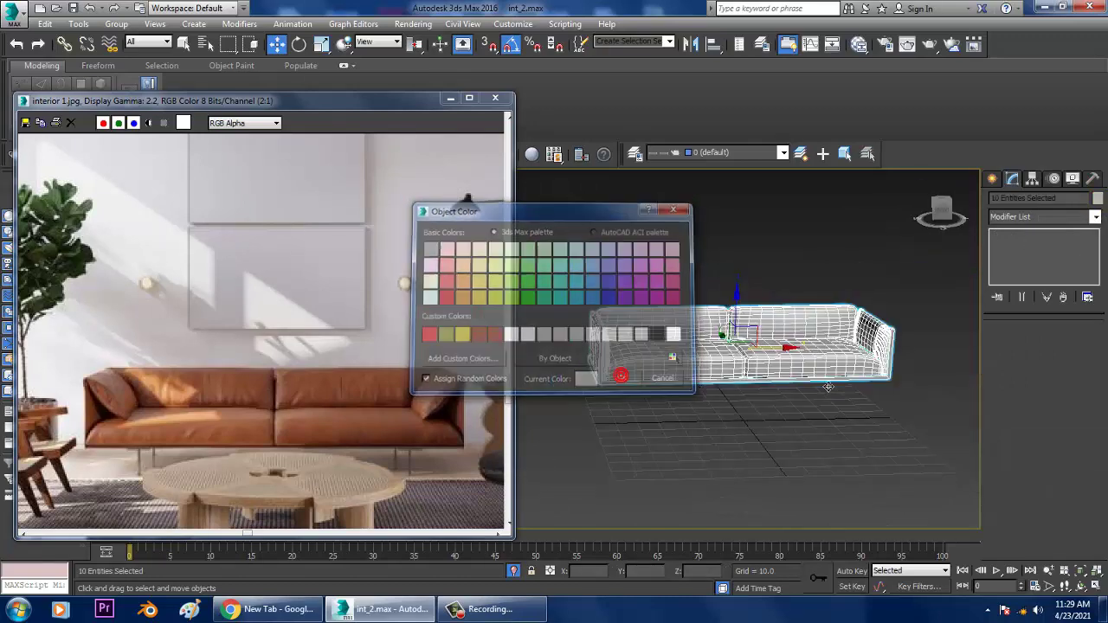
middle_drag(827, 384, 767, 373)
click(911, 241)
alt+middle_drag(849, 301, 812, 306)
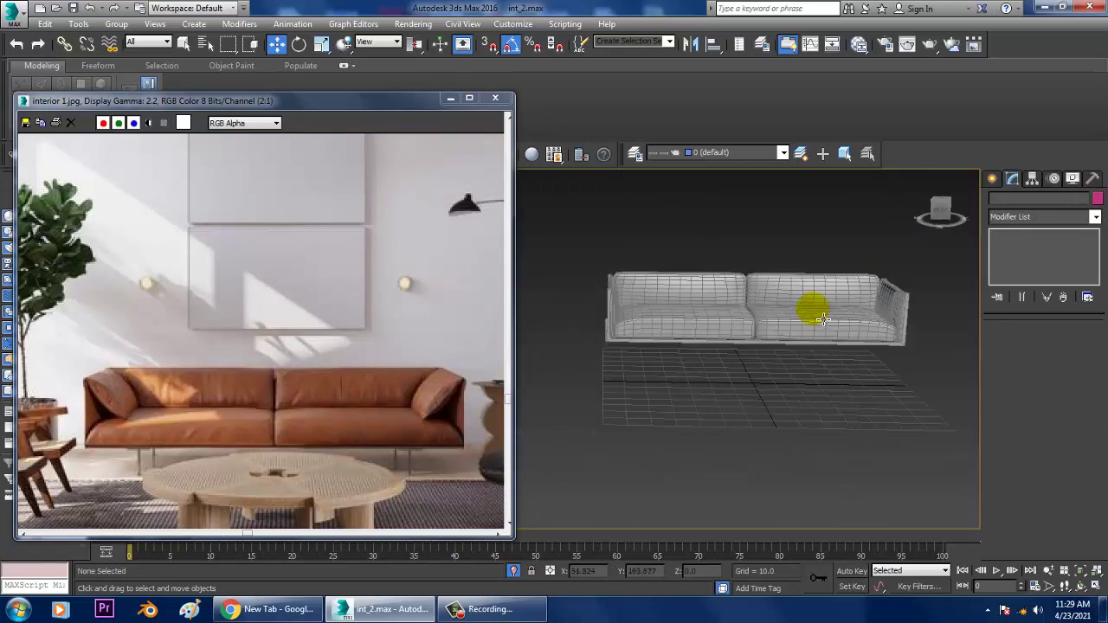
scroll(786, 292, up, 2)
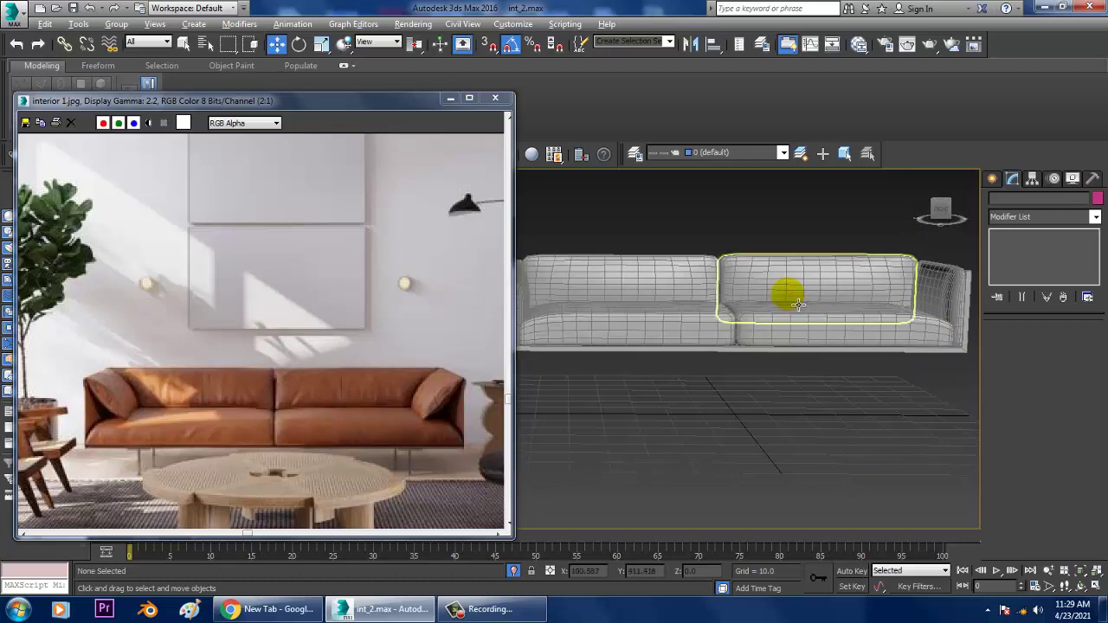
- End the sofa's isolation in the front view and bring back the rest of the interior scene
key(alt+w)
click(817, 202)
key(alt+w)
middle_drag(788, 233, 903, 174)
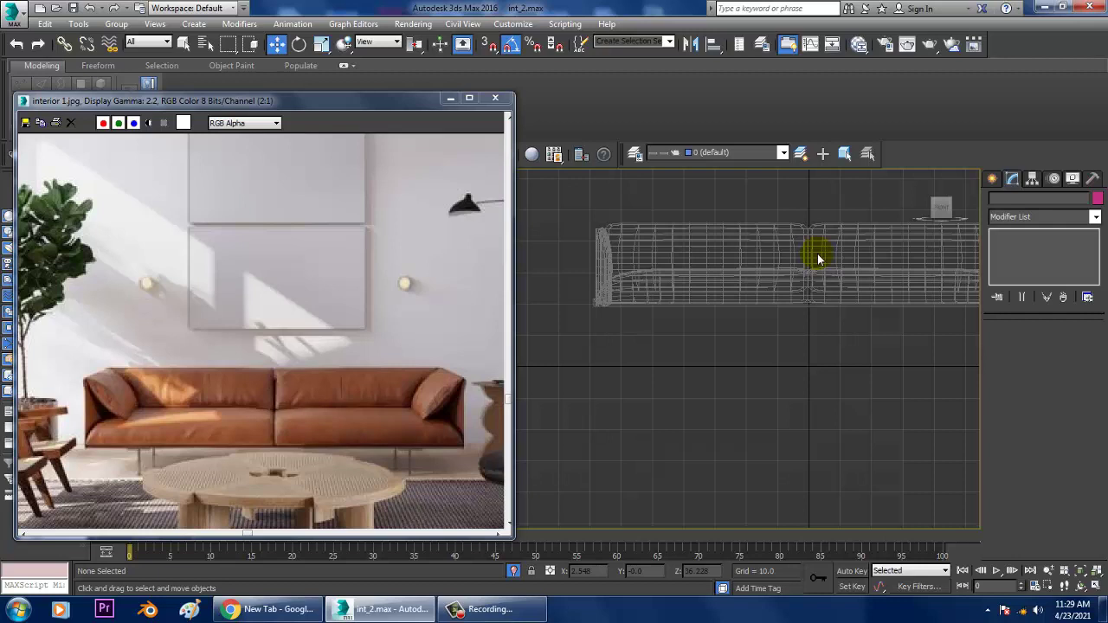
right_click(779, 336)
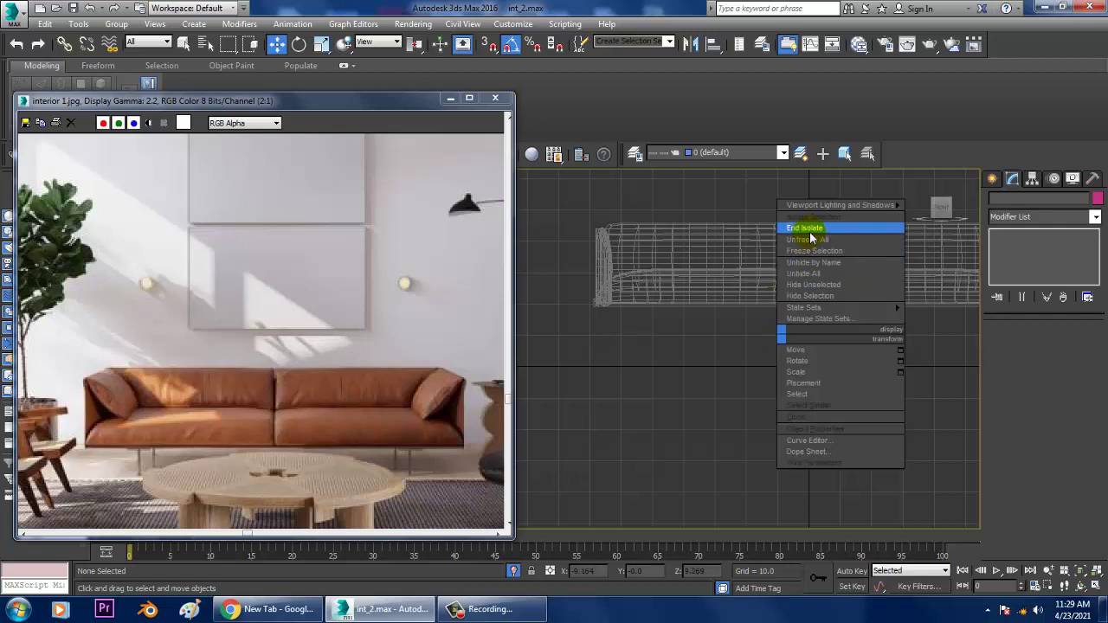
click(811, 227)
scroll(799, 377, down, 2)
middle_drag(826, 357, 825, 363)
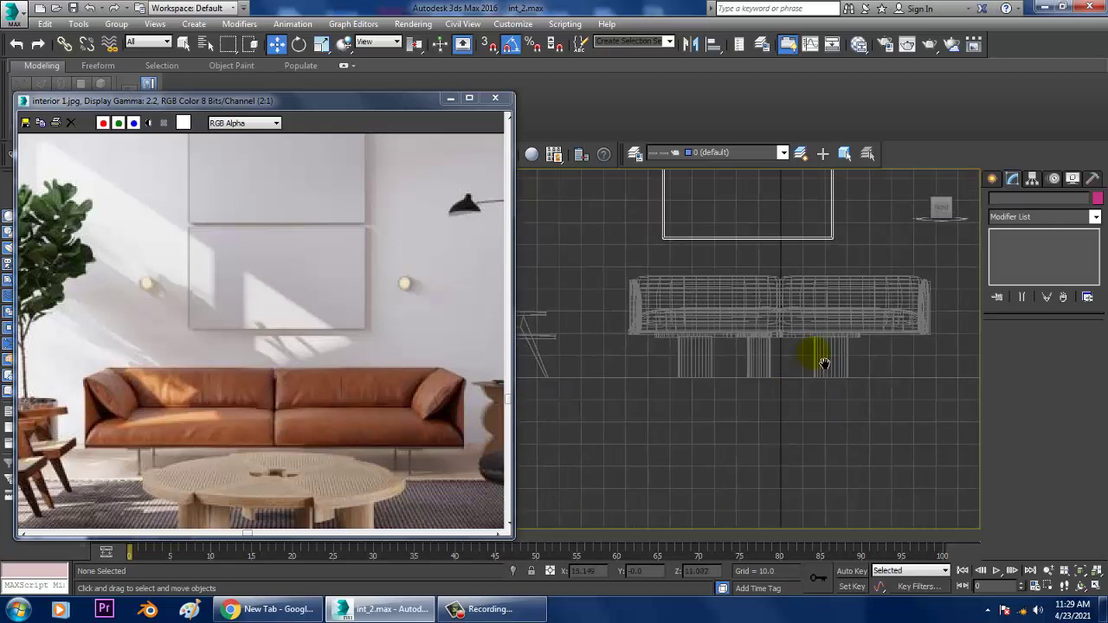
- Select the sofa parts without the coffee table and lower the sofa towards the floor
drag(985, 345, 702, 409)
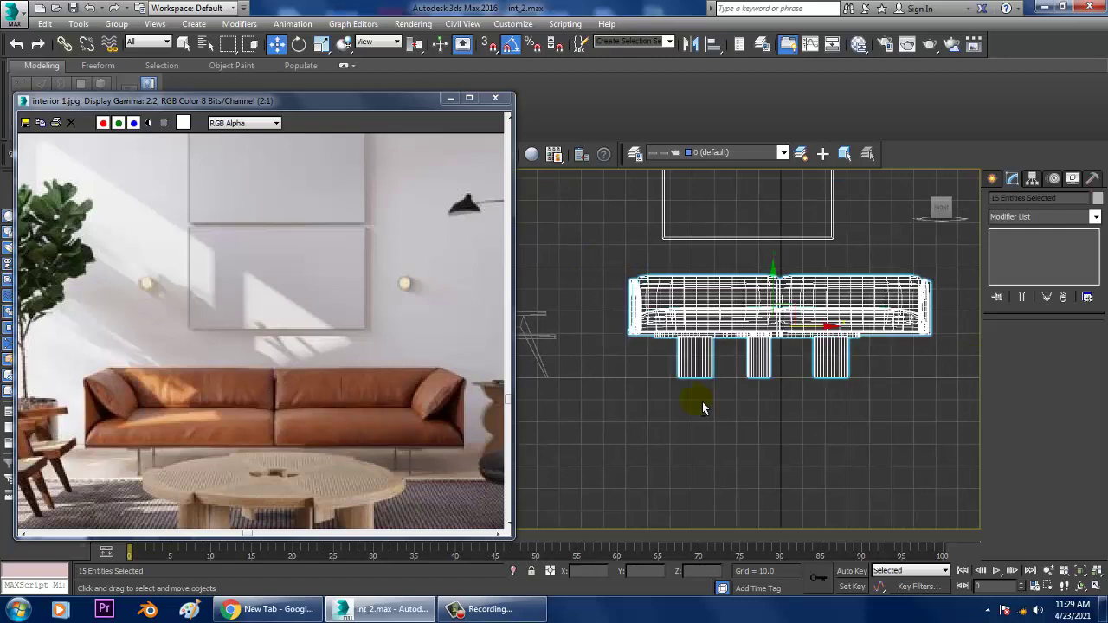
alt+drag(955, 373, 953, 370)
scroll(735, 339, up, 3)
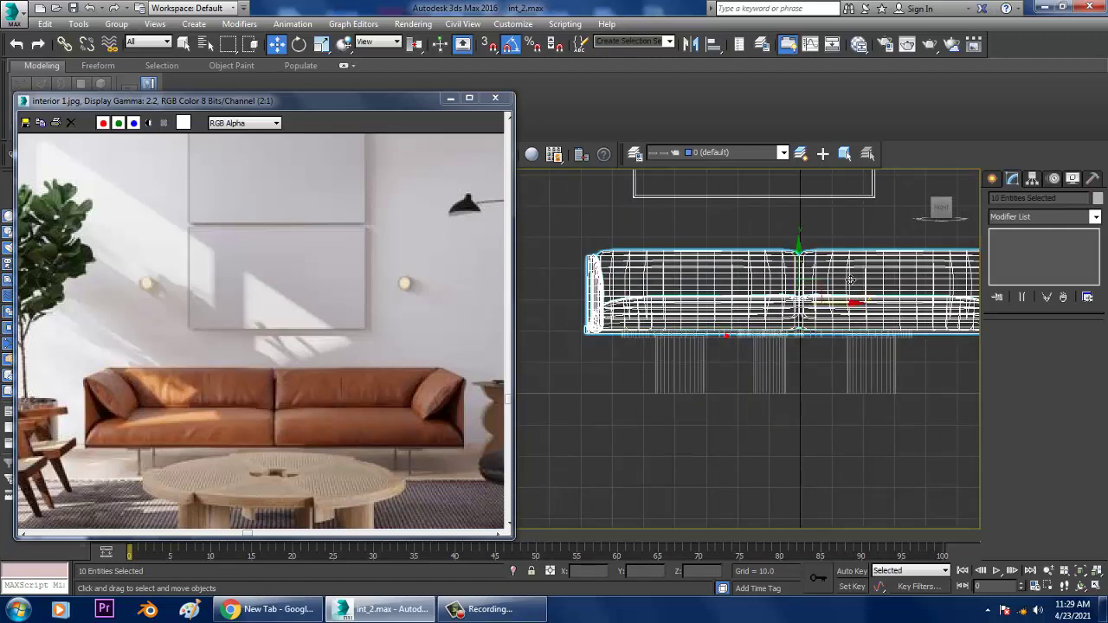
drag(807, 258, 826, 280)
scroll(771, 289, down, 5)
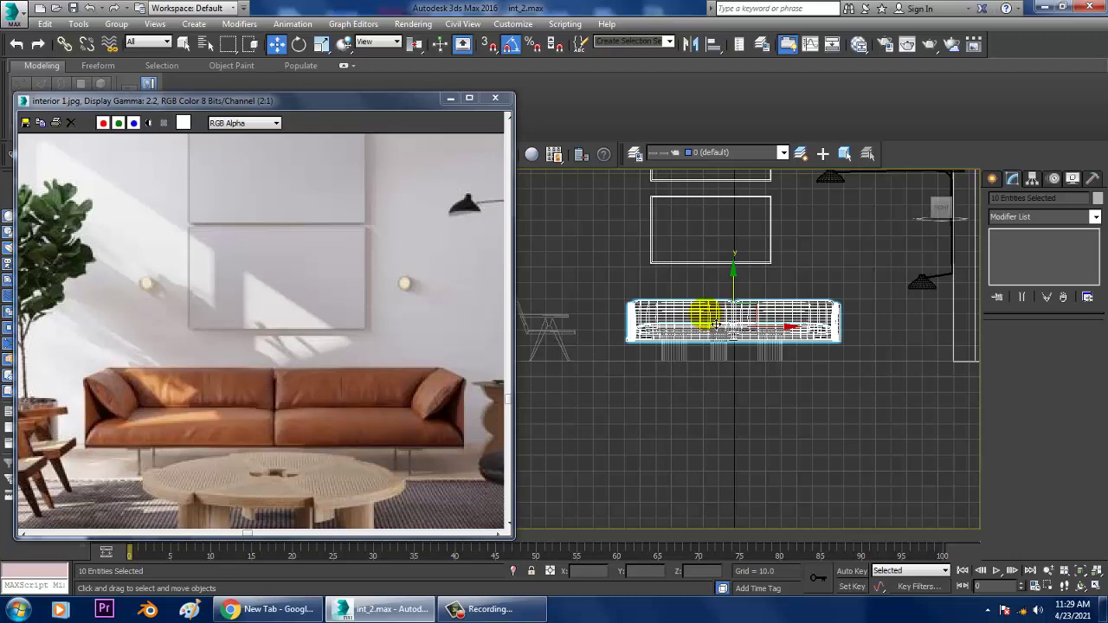
- Move the sofa back along Y by about 93 units, behind the coffee table towards the wall
key(alt+w)
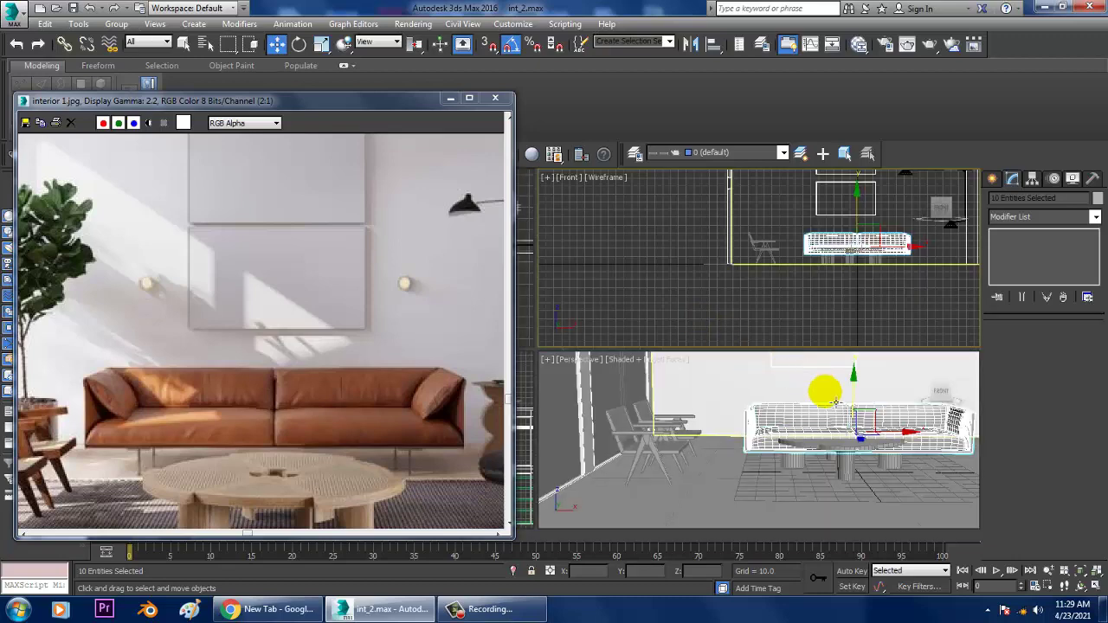
middle_click(836, 400)
key(alt+w)
alt+middle_drag(821, 389, 881, 364)
key(alt+q)
scroll(793, 374, down, 3)
alt+middle_drag(802, 349, 706, 300)
scroll(812, 357, up, 2)
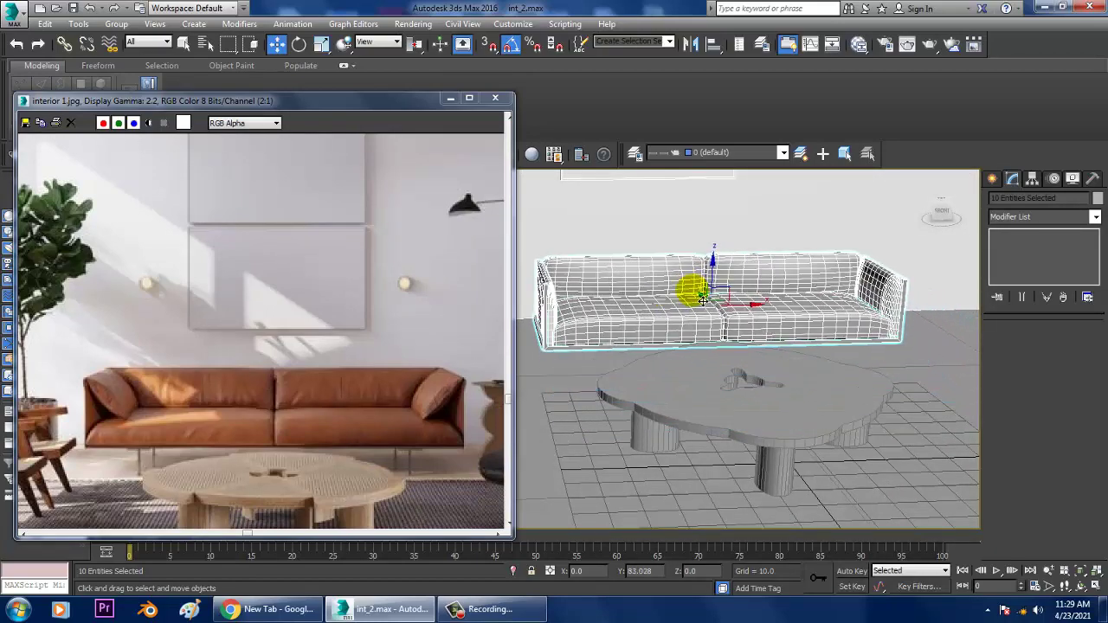
- Hide the ceiling object that covers the room
alt+middle_drag(759, 345, 660, 352)
scroll(727, 357, down, 5)
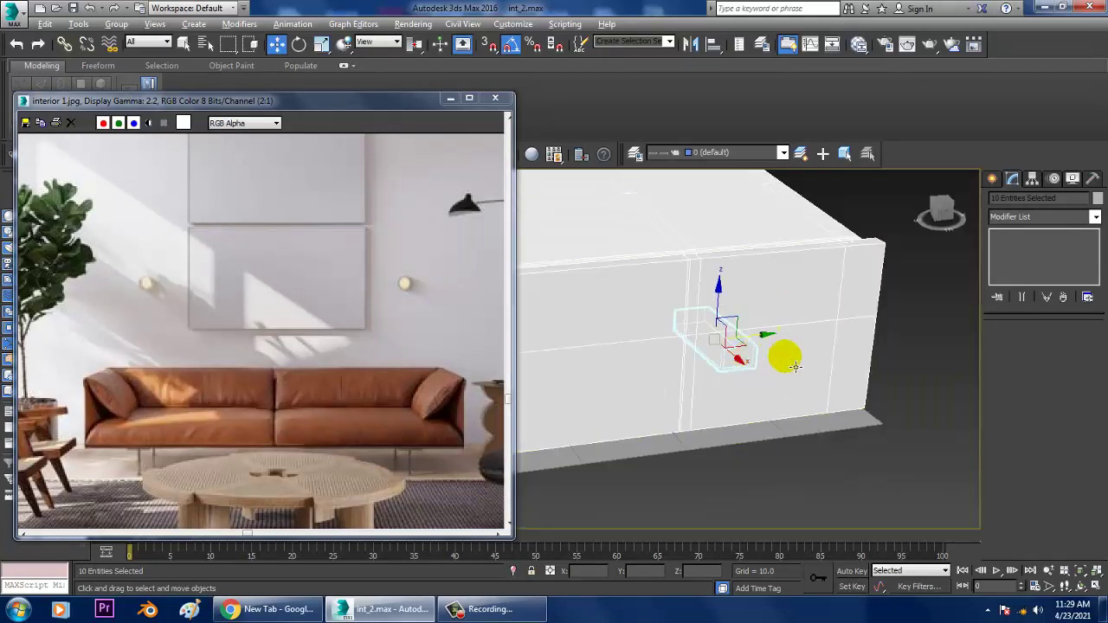
alt+middle_drag(795, 369, 784, 338)
click(784, 338)
right_click(755, 317)
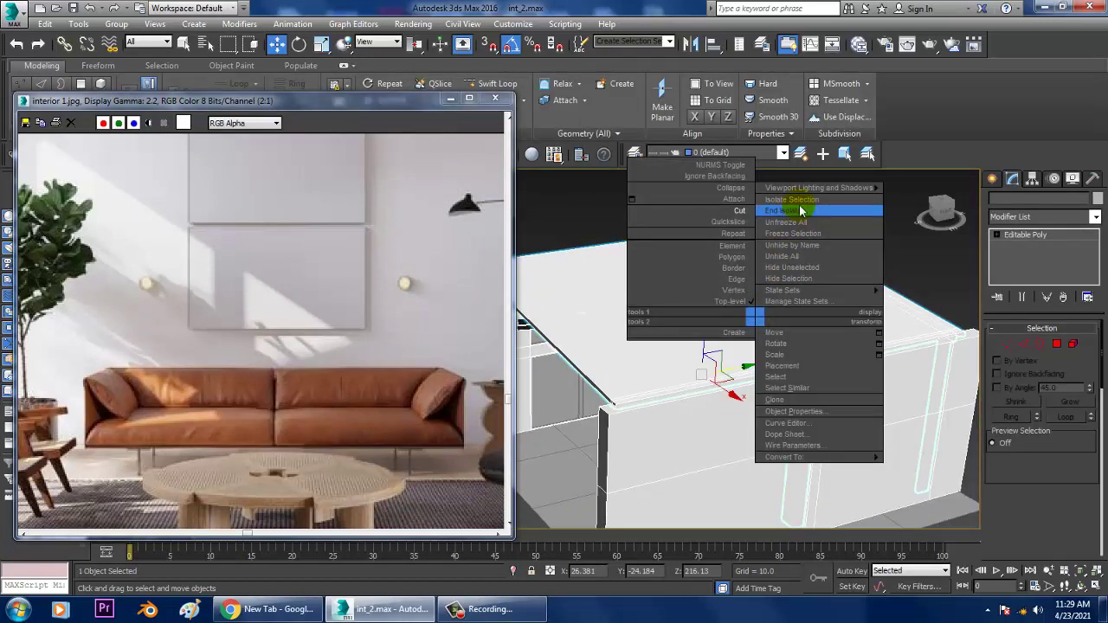
click(788, 279)
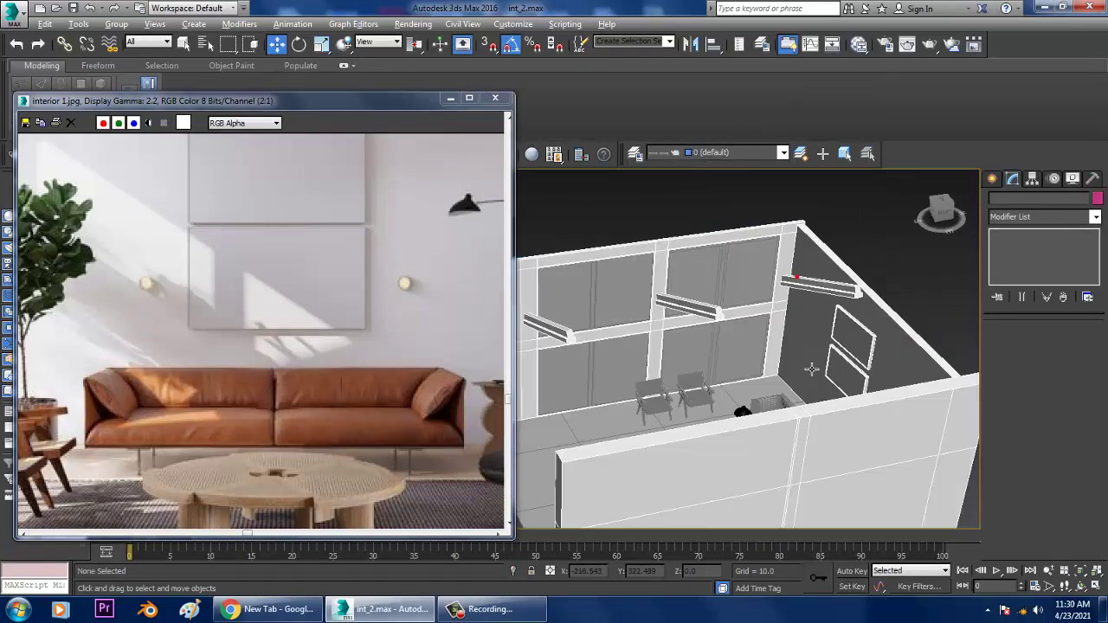
- Select the room's floor plane and freeze it
alt+middle_drag(798, 286, 799, 299)
scroll(799, 388, up, 6)
scroll(780, 407, up, 4)
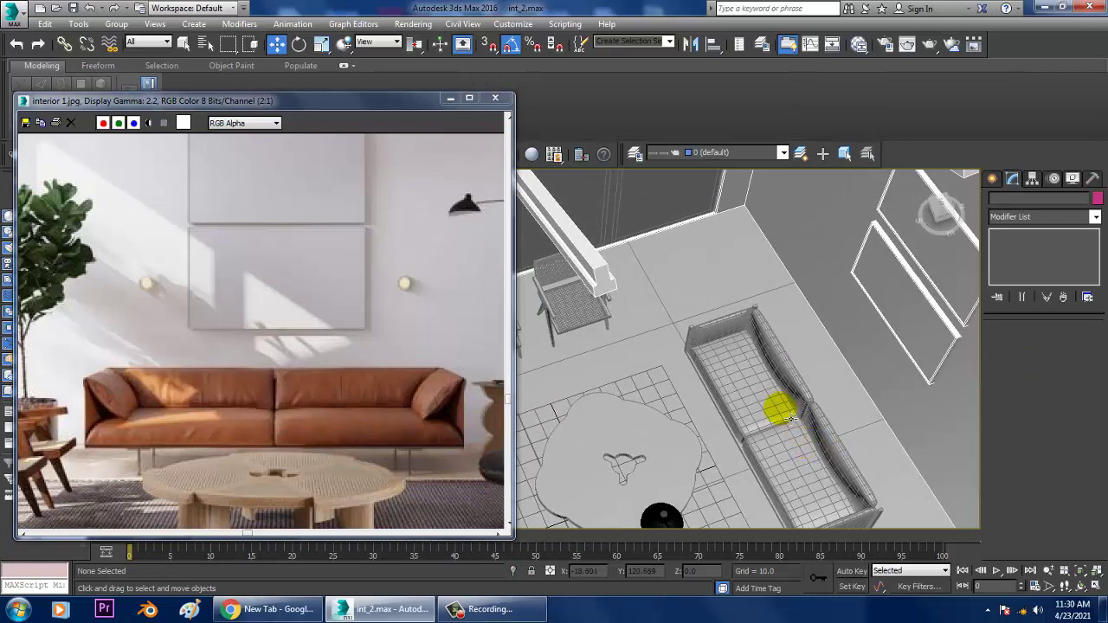
click(708, 297)
alt+middle_drag(766, 346, 702, 376)
click(757, 315)
right_click(750, 305)
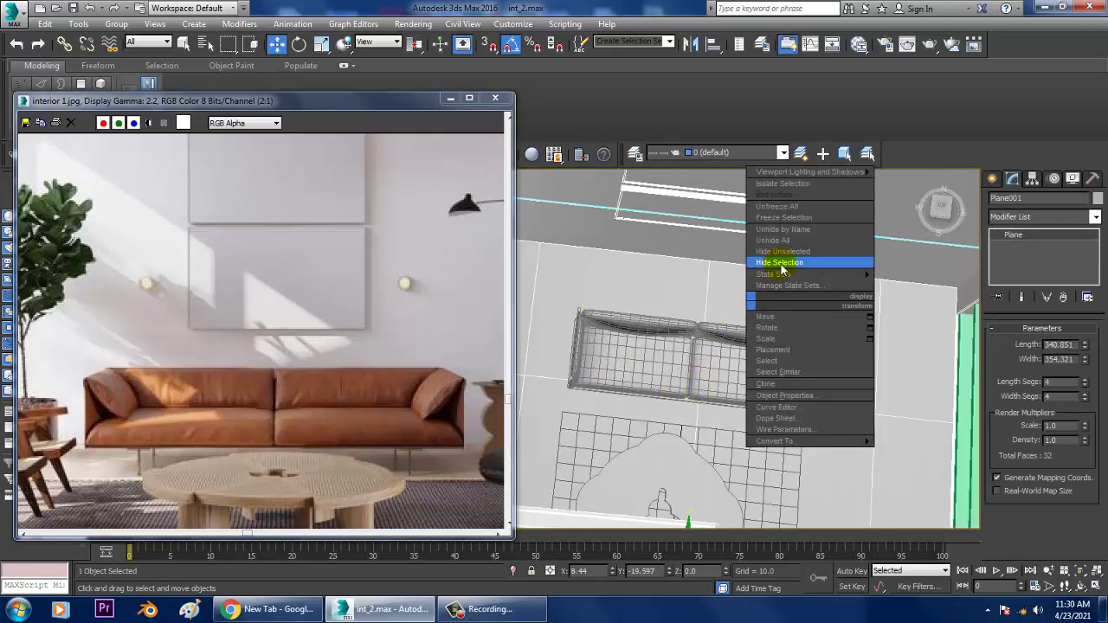
click(789, 218)
- Reselect only the sofa parts and shift the sofa a little further back towards the wall
scroll(800, 226, down, 6)
alt+middle_drag(799, 227, 782, 219)
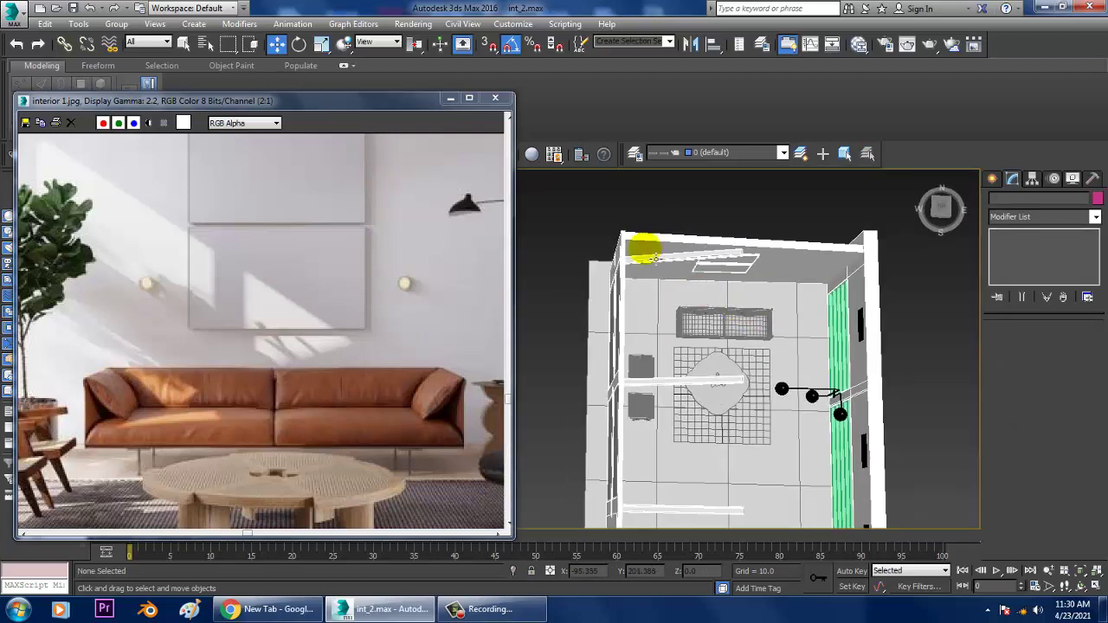
drag(797, 336, 801, 335)
alt+drag(814, 215, 898, 375)
alt+middle_drag(832, 253, 784, 297)
alt+drag(797, 265, 798, 268)
alt+middle_drag(791, 299, 722, 335)
scroll(719, 329, up, 5)
drag(778, 303, 829, 303)
- Raise the sofa slightly above the floor to leave room for the legs, and clear the selection
alt+middle_drag(791, 331, 710, 291)
scroll(838, 299, up, 4)
scroll(804, 291, down, 4)
middle_drag(710, 291, 778, 273)
click(779, 273)
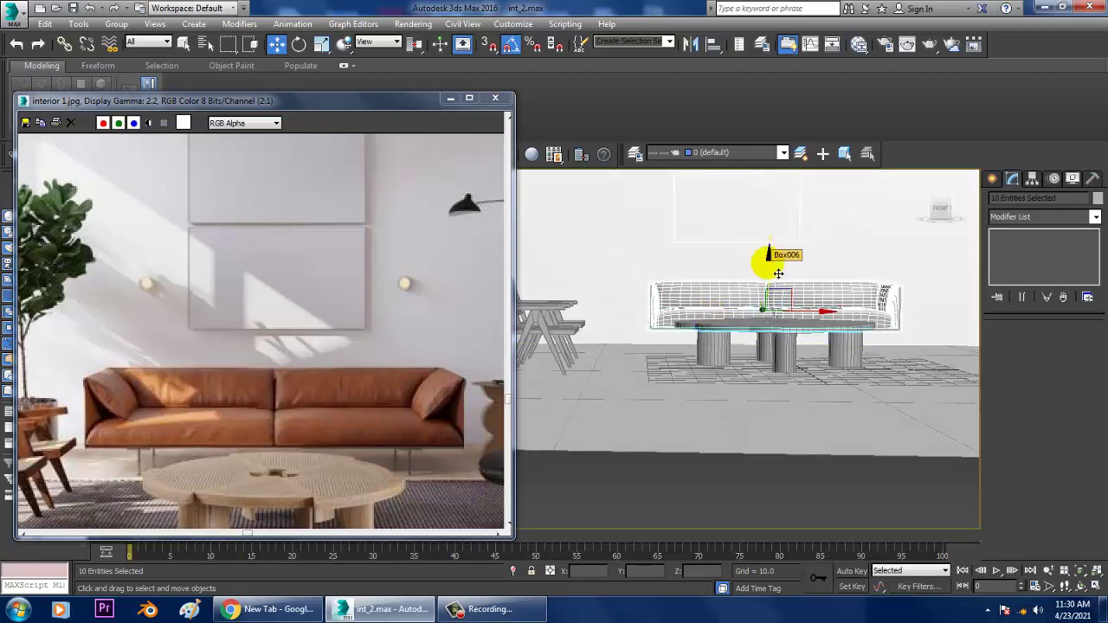
alt+middle_drag(779, 270, 796, 314)
scroll(787, 334, up, 5)
scroll(809, 343, down, 1)
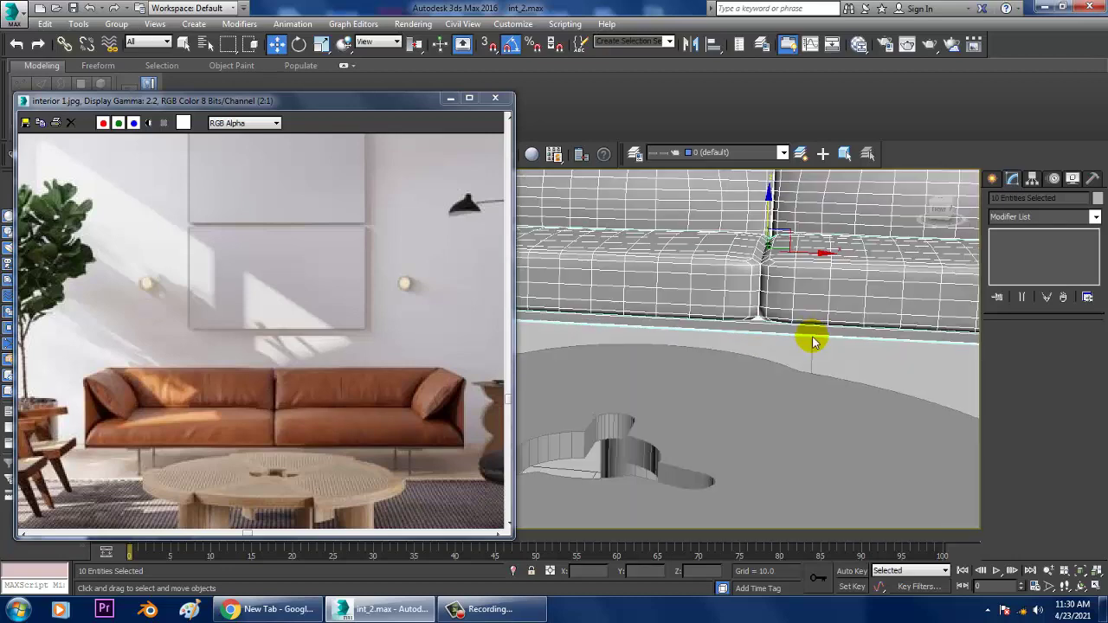
key(alt+w)
right_click(843, 269)
key(alt+w)
click(765, 285)
scroll(814, 316, up, 4)
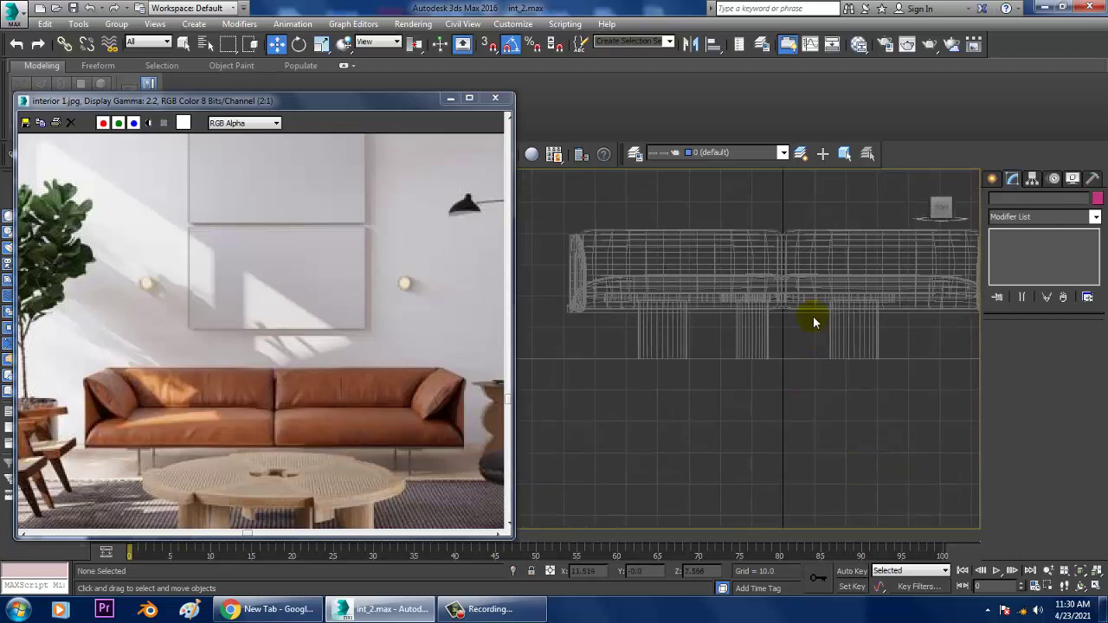
click(992, 178)
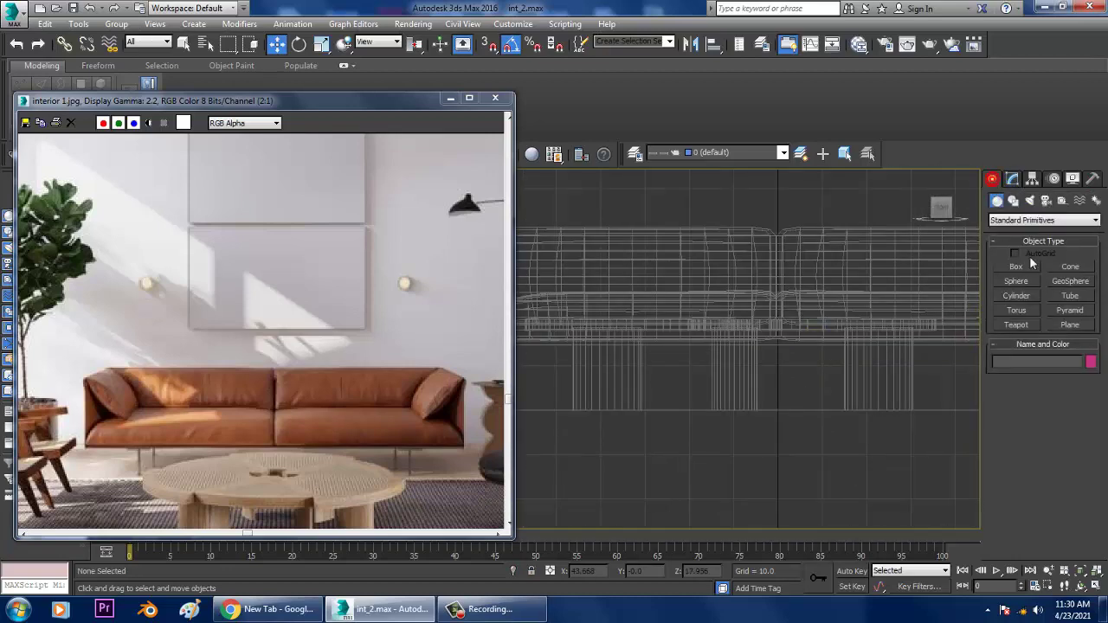
click(1013, 201)
click(1017, 278)
scroll(786, 358, up, 3)
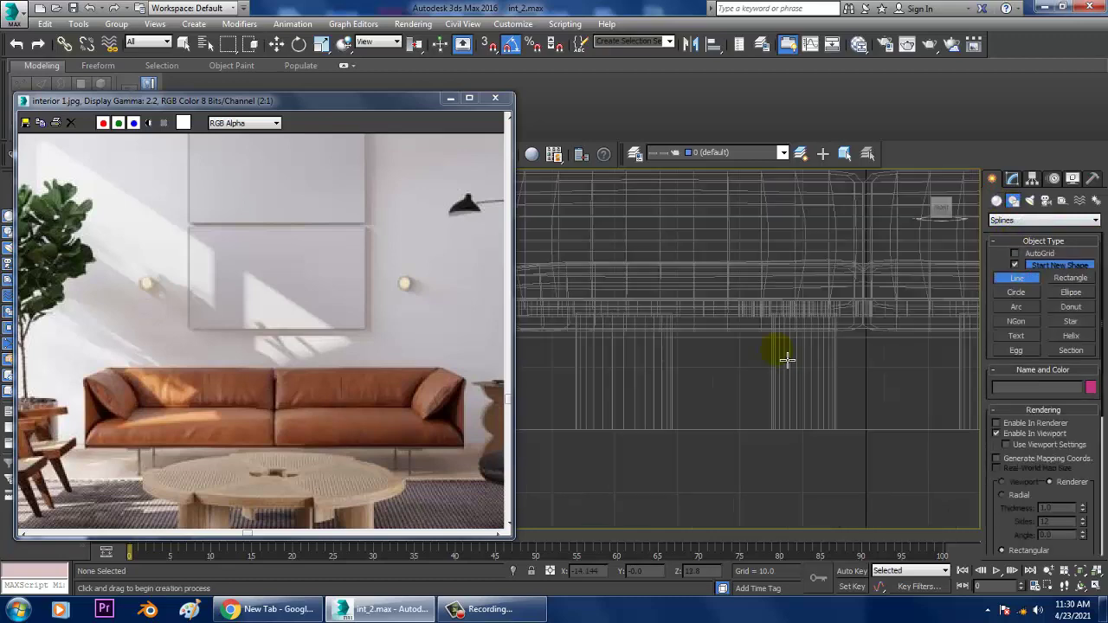
middle_drag(685, 347, 717, 352)
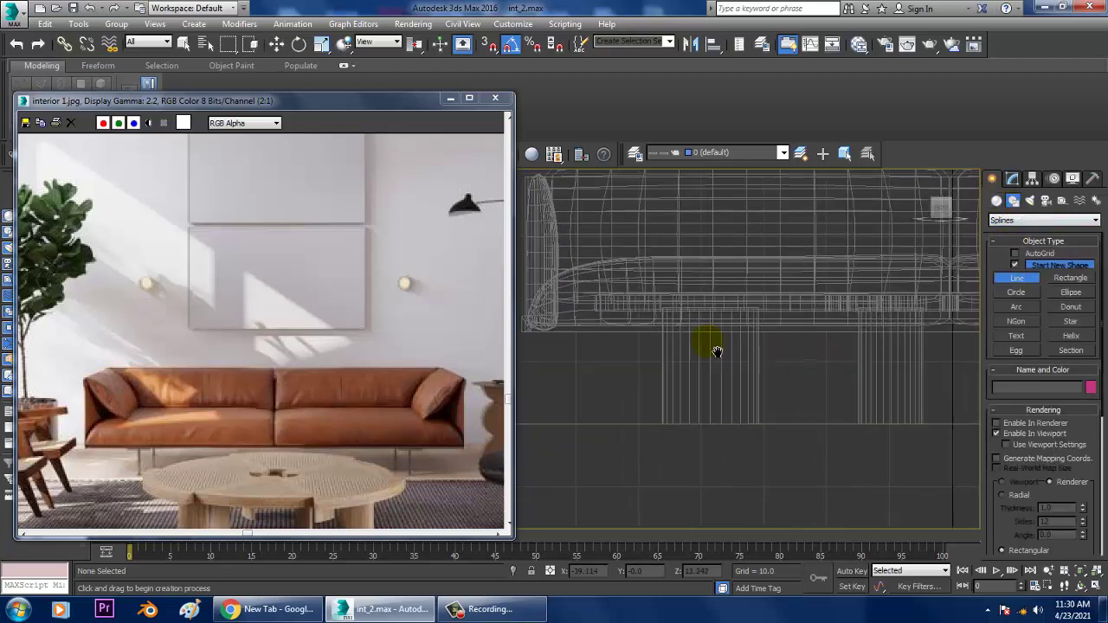
- In the top view, draw a small box about 1.6 long and 3.3 wide near the sofa's rear edge
click(997, 201)
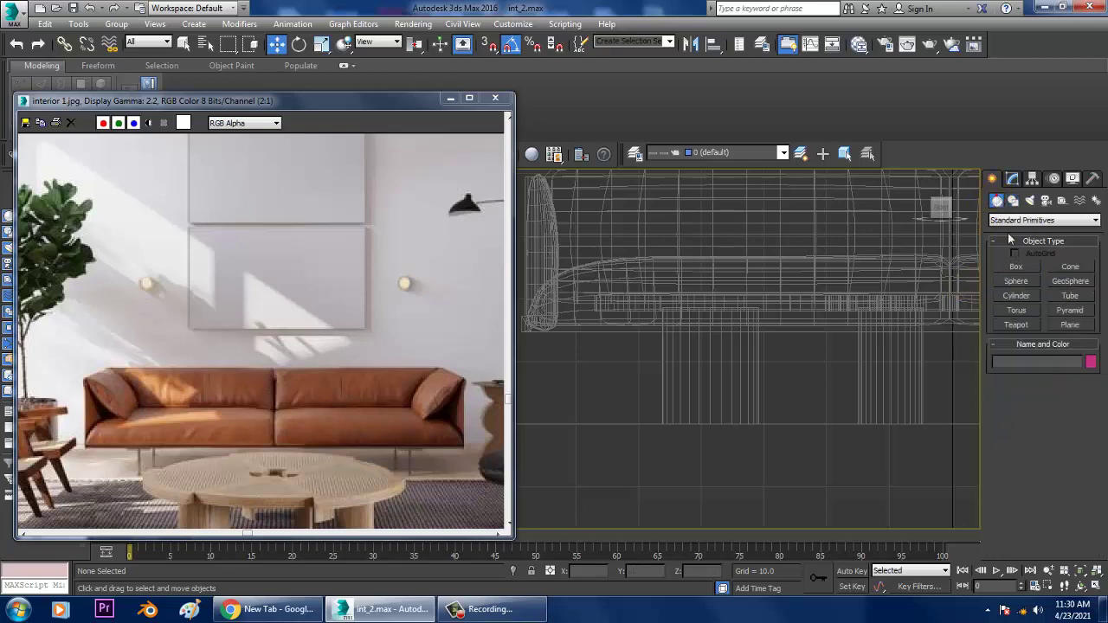
click(1020, 267)
middle_click(532, 321)
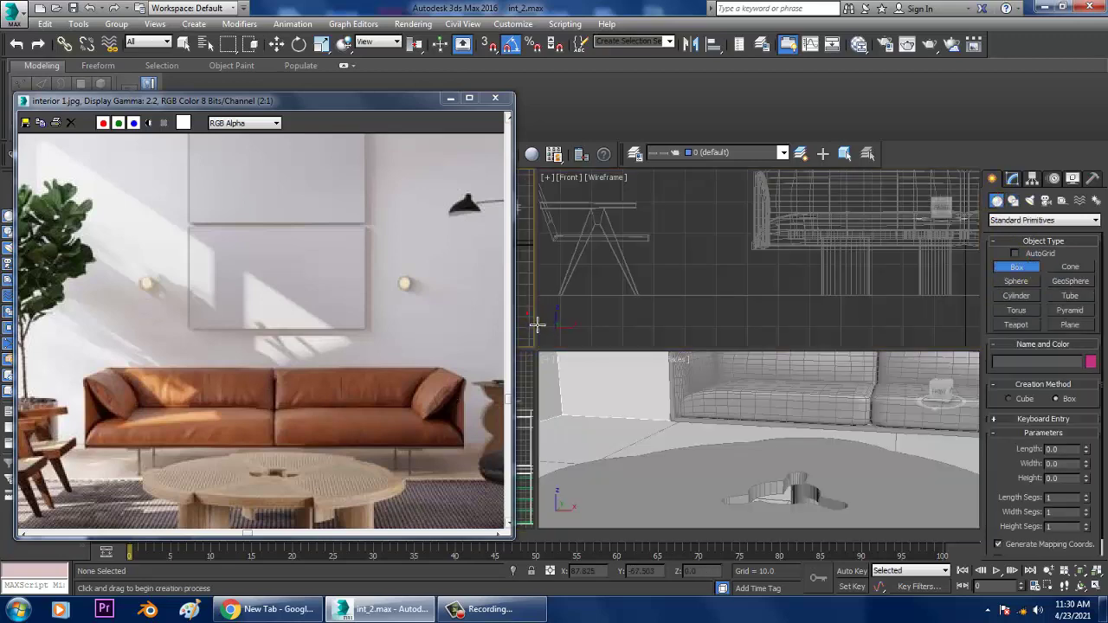
key(alt+w)
scroll(710, 333, down, 2)
middle_drag(698, 317, 728, 349)
scroll(710, 346, up, 4)
middle_drag(972, 332, 757, 363)
scroll(757, 364, up, 2)
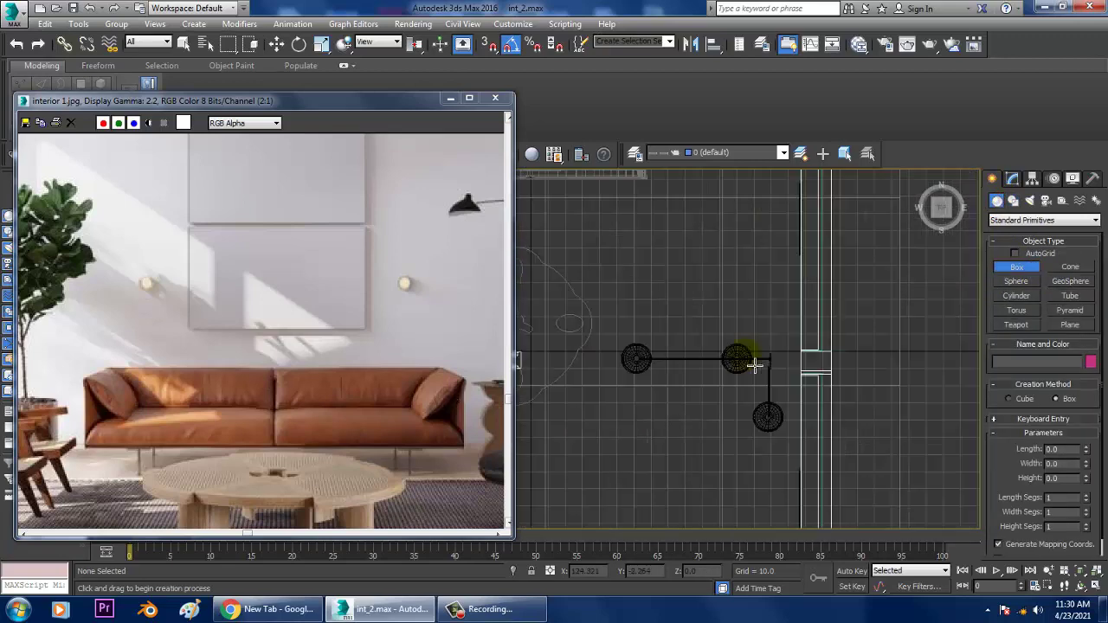
middle_drag(818, 307, 696, 408)
scroll(693, 402, down, 2)
middle_drag(547, 396, 757, 355)
middle_drag(689, 270, 740, 404)
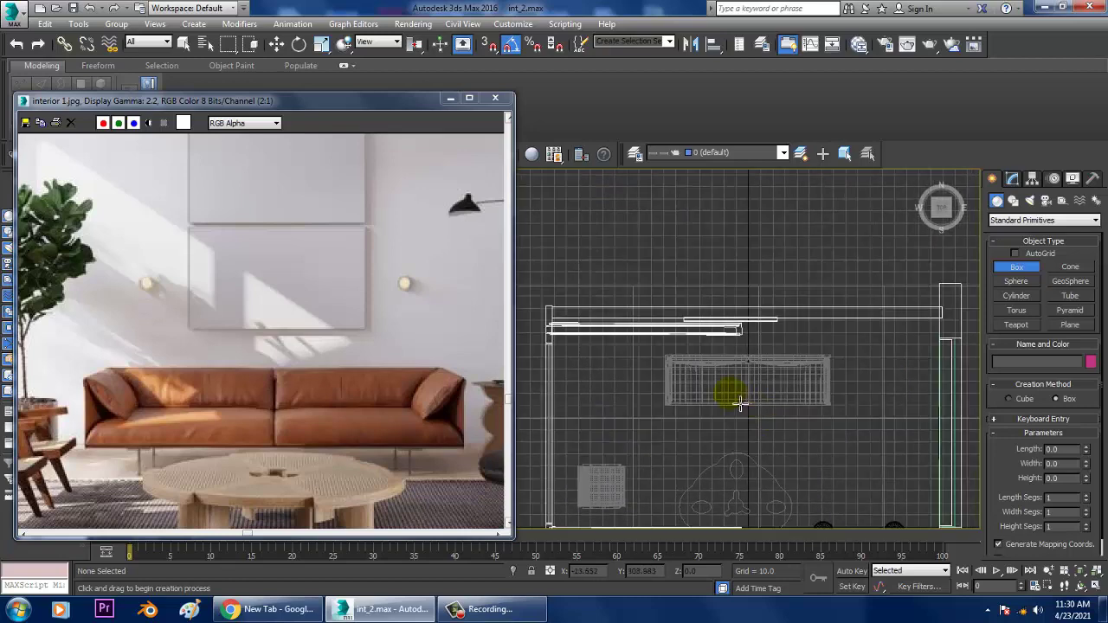
scroll(719, 393, up, 6)
middle_drag(642, 291, 705, 372)
scroll(705, 372, up, 3)
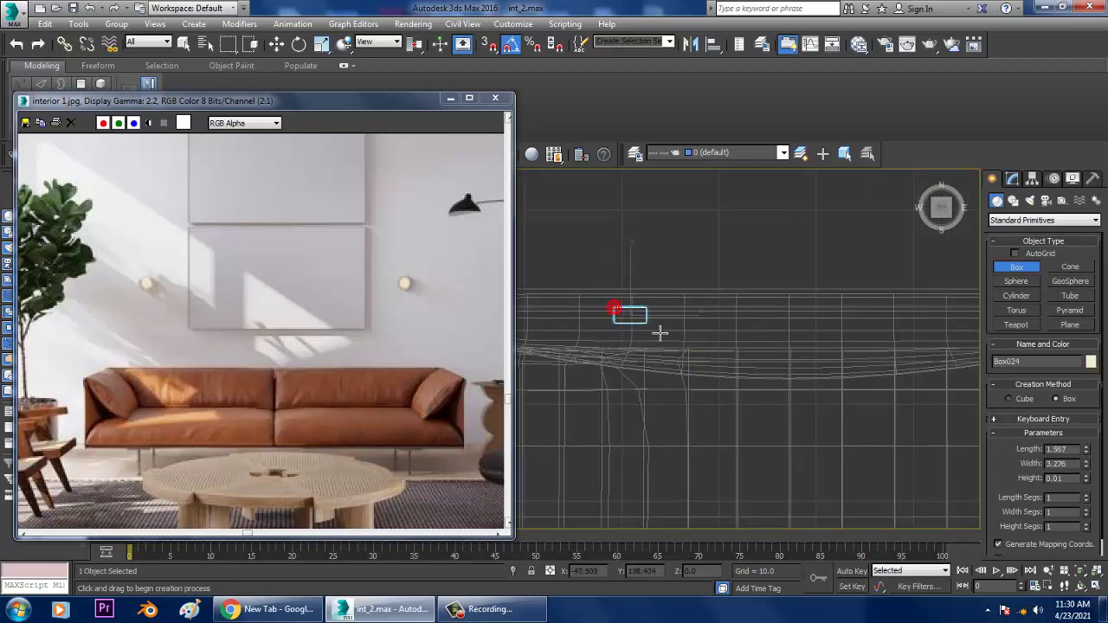
- Flatten the small box by scaling it along Z to about 45.7 percent
key(w)
key(alt+w)
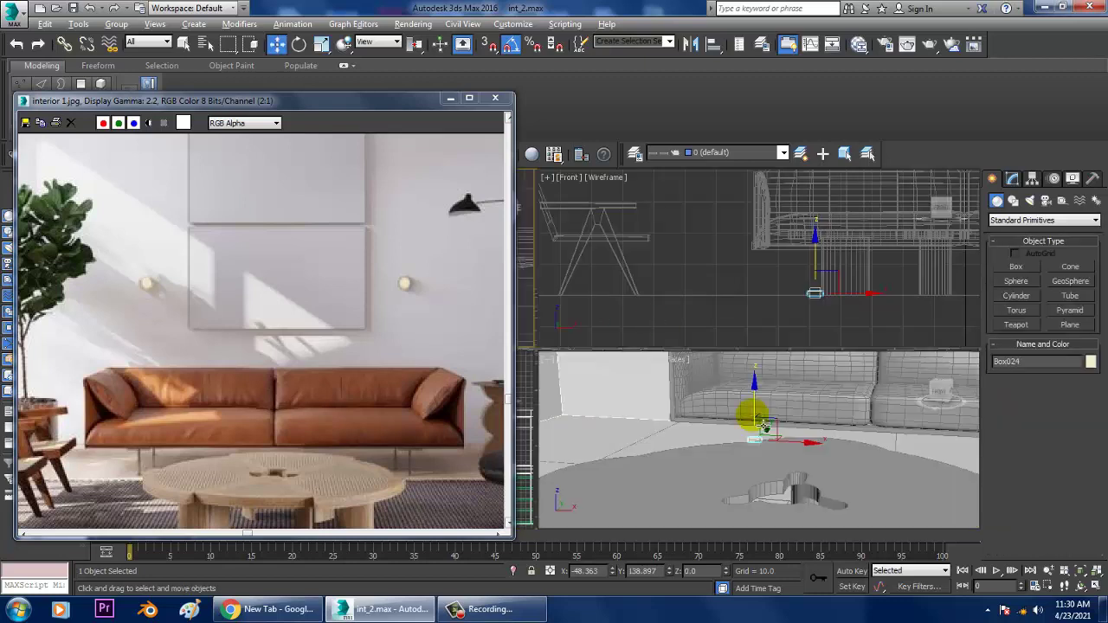
middle_click(759, 426)
key(alt+w)
key(z)
scroll(707, 426, down, 4)
key(r)
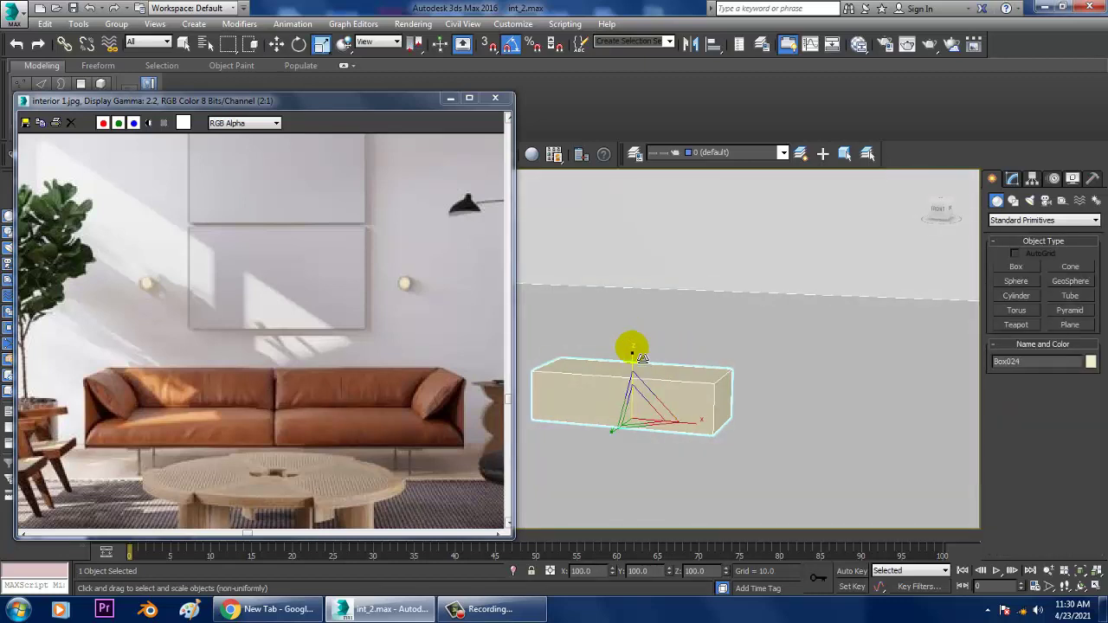
drag(642, 357, 643, 415)
scroll(645, 411, down, 3)
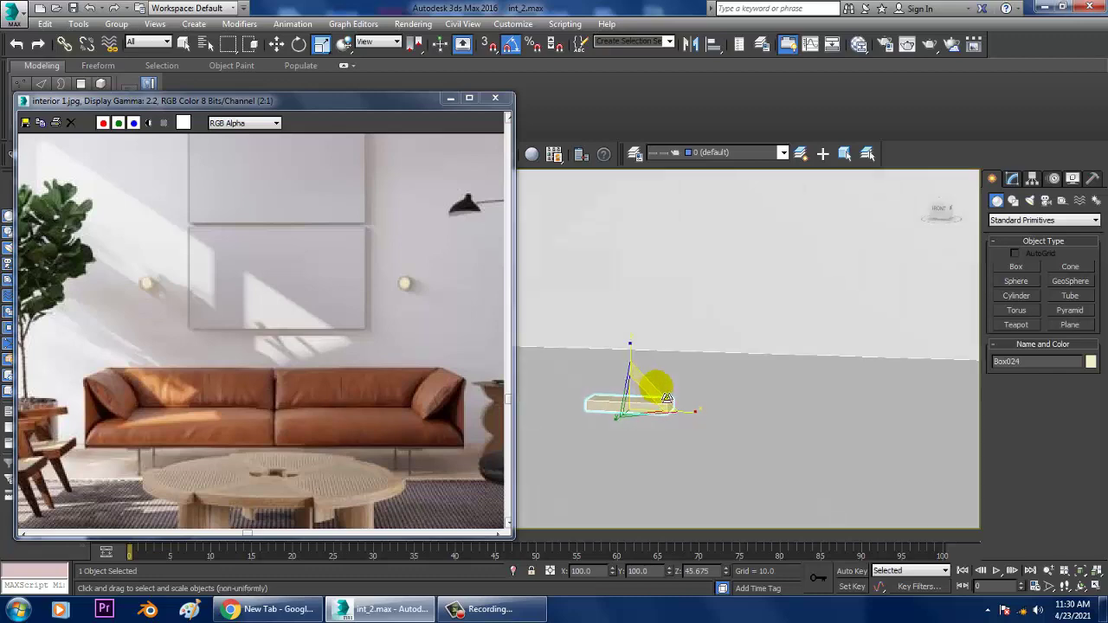
- Move the flattened box up to the underside of the sofa frame, at a height of about 14.3
key(w)
scroll(665, 394, down, 5)
alt+middle_drag(662, 378, 721, 401)
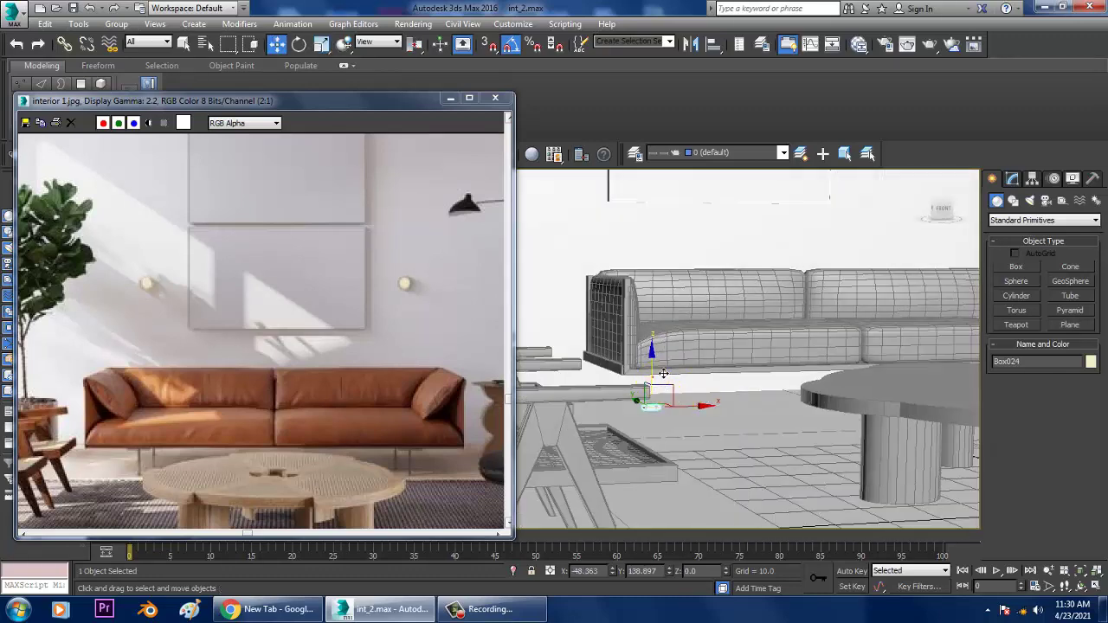
scroll(654, 372, up, 6)
alt+middle_drag(656, 366, 749, 362)
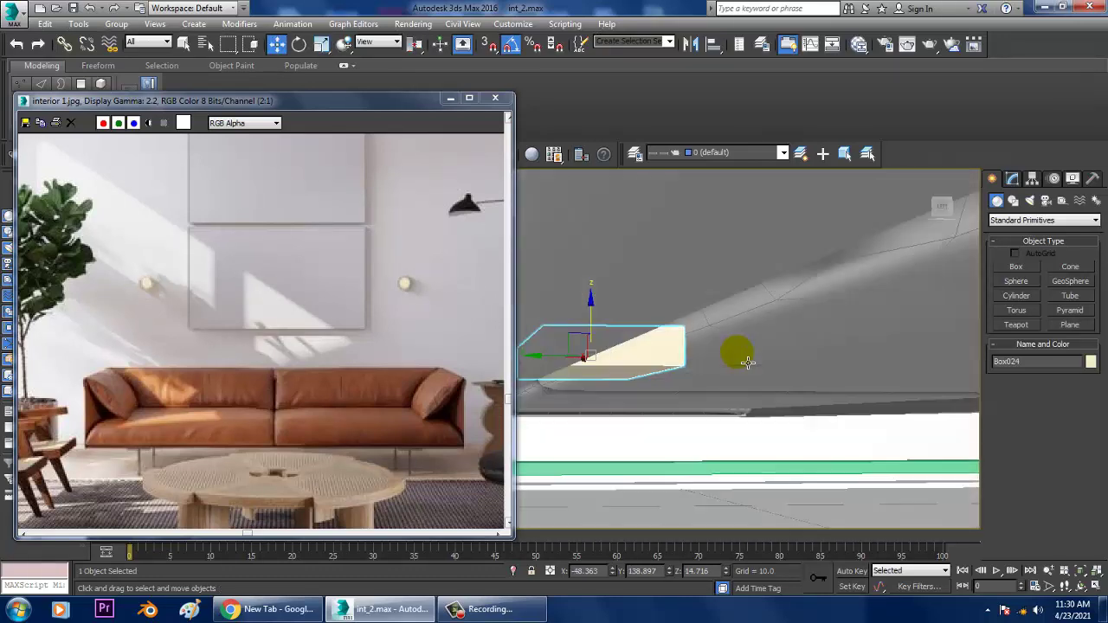
drag(595, 332, 618, 361)
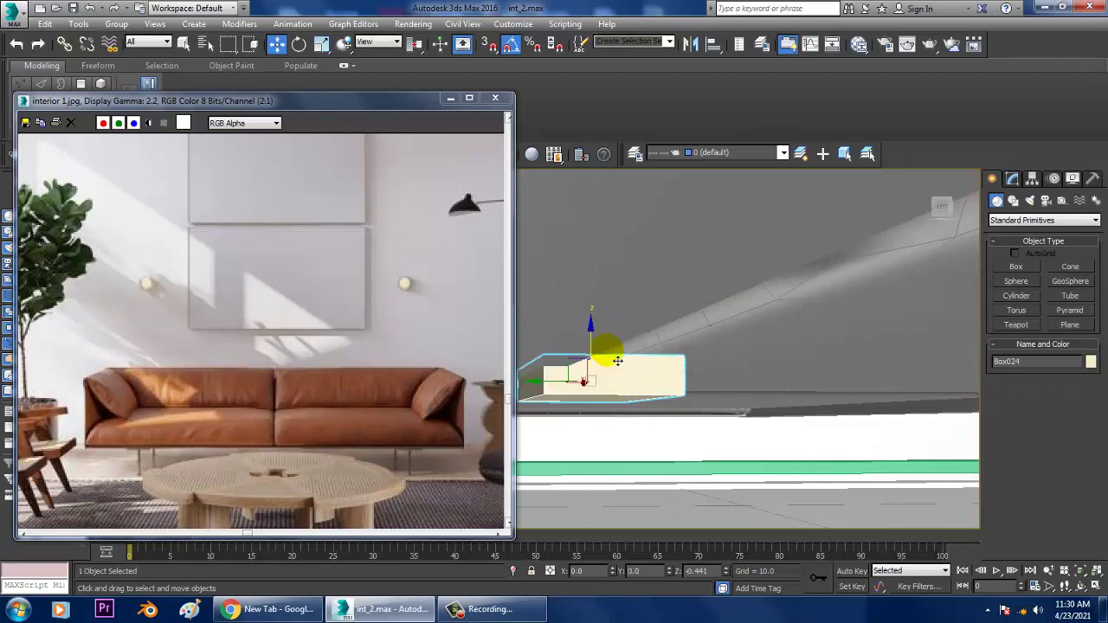
- Convert the small box under the sofa frame to an Editable Poly
alt+middle_drag(647, 376, 650, 346)
scroll(769, 339, up, 2)
scroll(773, 336, down, 1)
alt+middle_drag(776, 334, 754, 319)
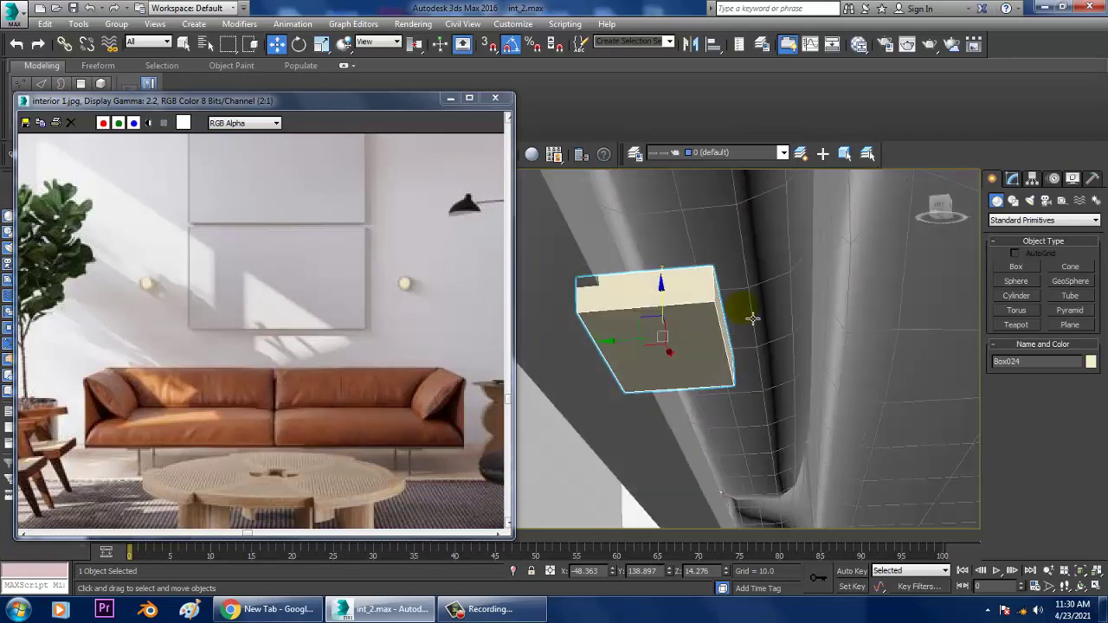
right_click(754, 319)
mouse_move(762, 463)
click(880, 478)
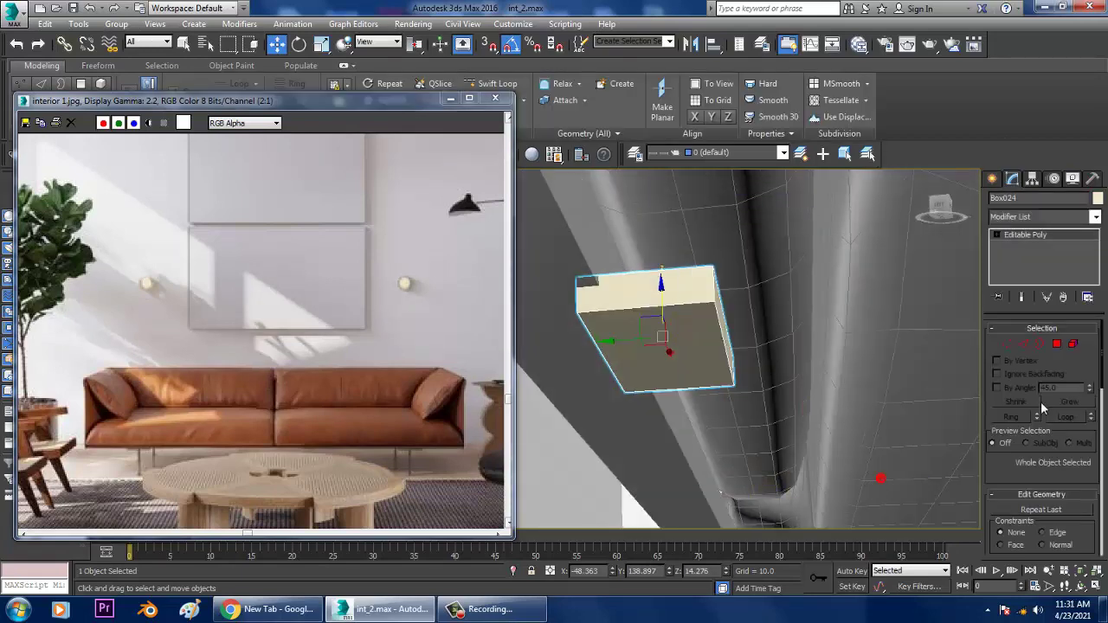
- Select the bottom polygon of the small box and inset it to outline the leg
click(1057, 345)
click(681, 344)
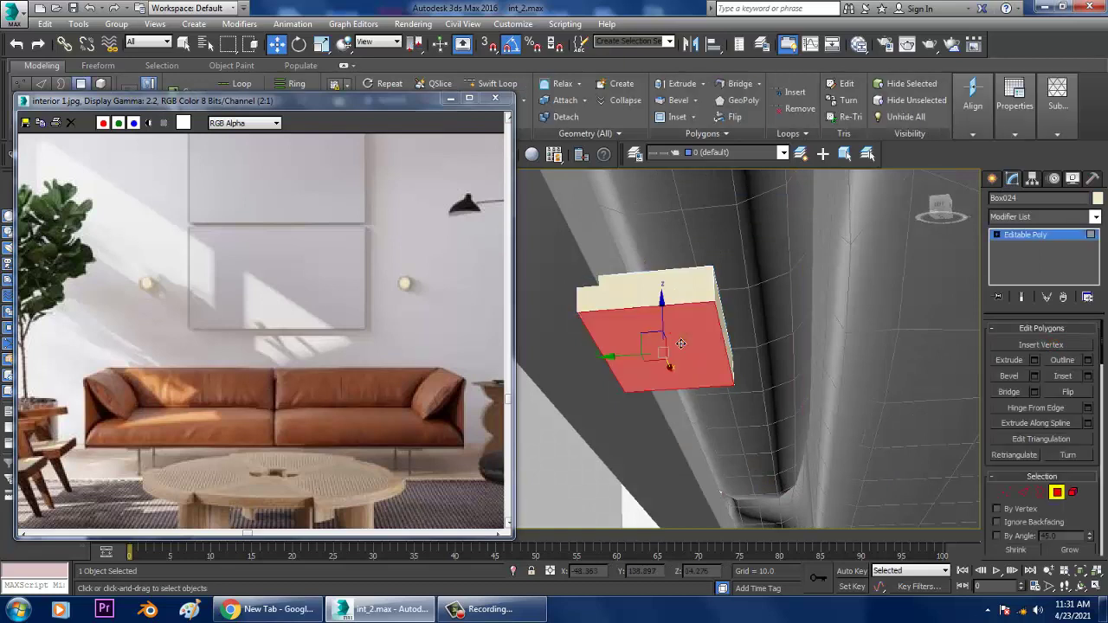
click(1088, 376)
drag(546, 376, 554, 381)
click(544, 397)
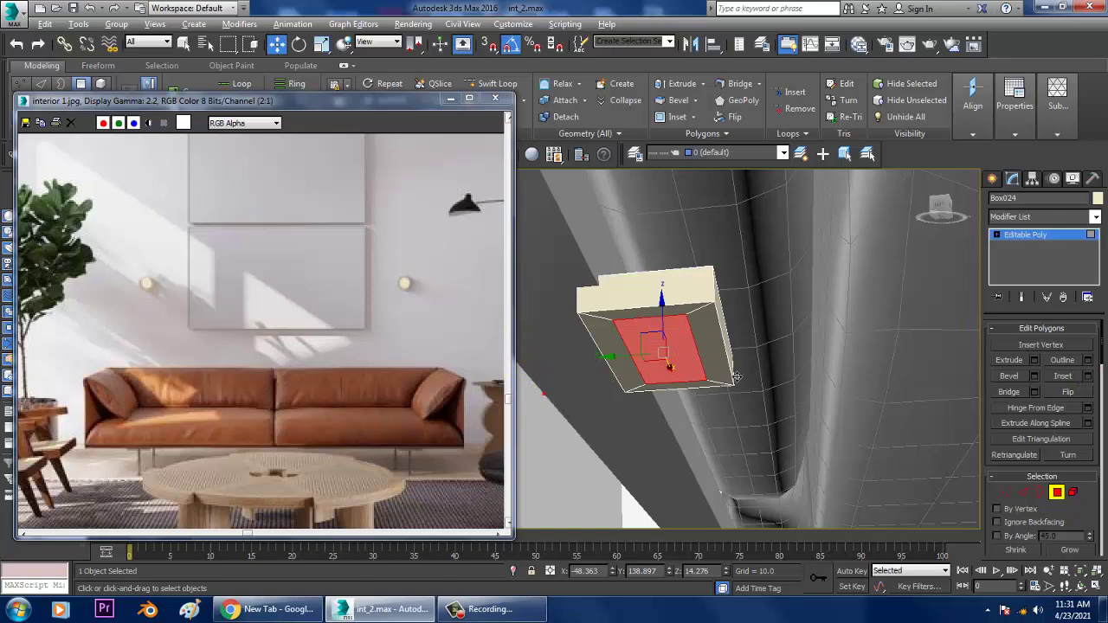
- Divide the small box crosswise by connecting its long edges with two segments, and flatten each new vertex loop along X
alt+middle_drag(801, 354, 667, 351)
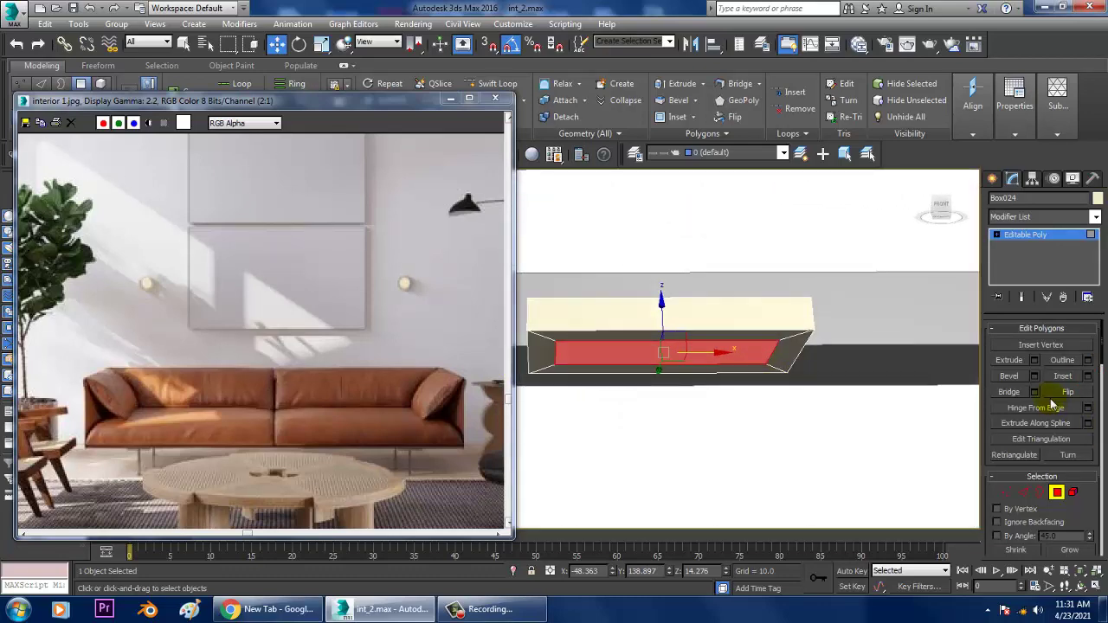
click(1025, 494)
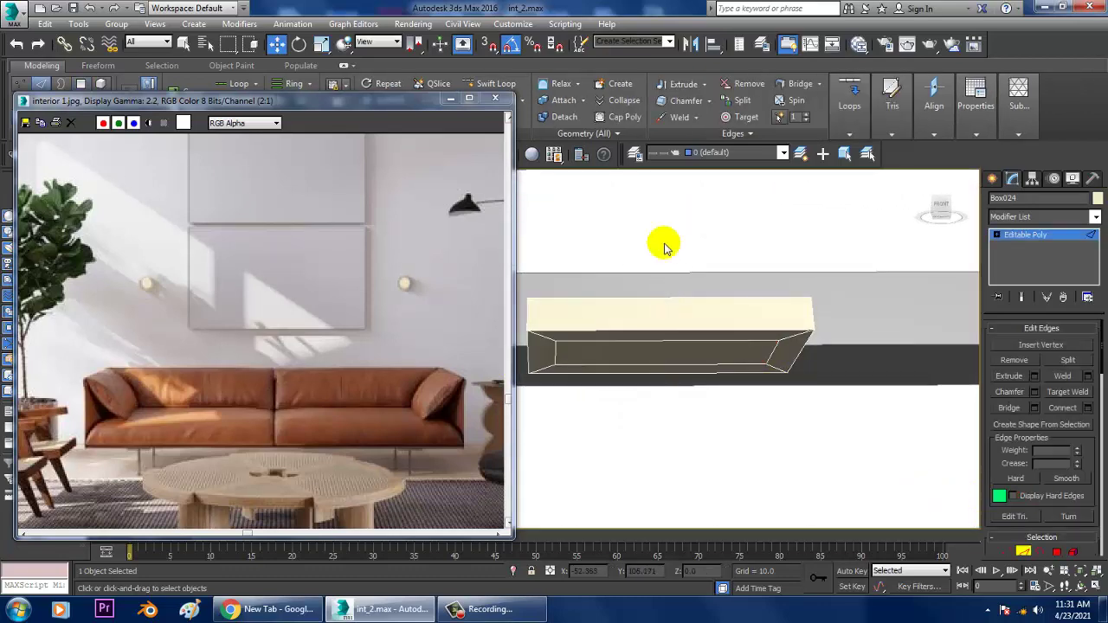
click(1087, 408)
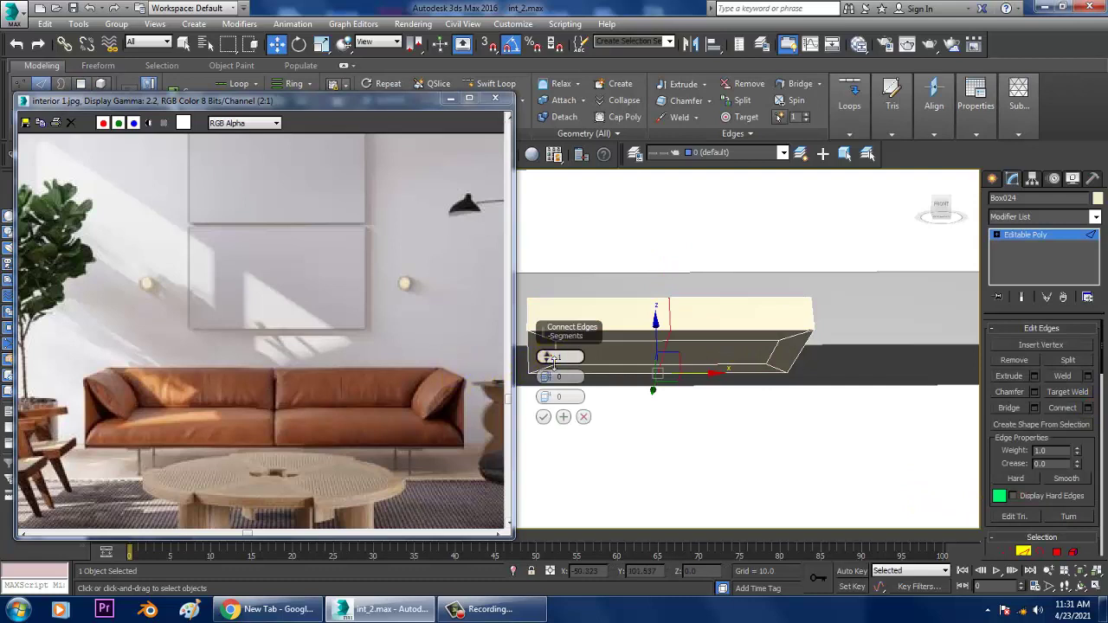
key(1)
drag(586, 246, 672, 467)
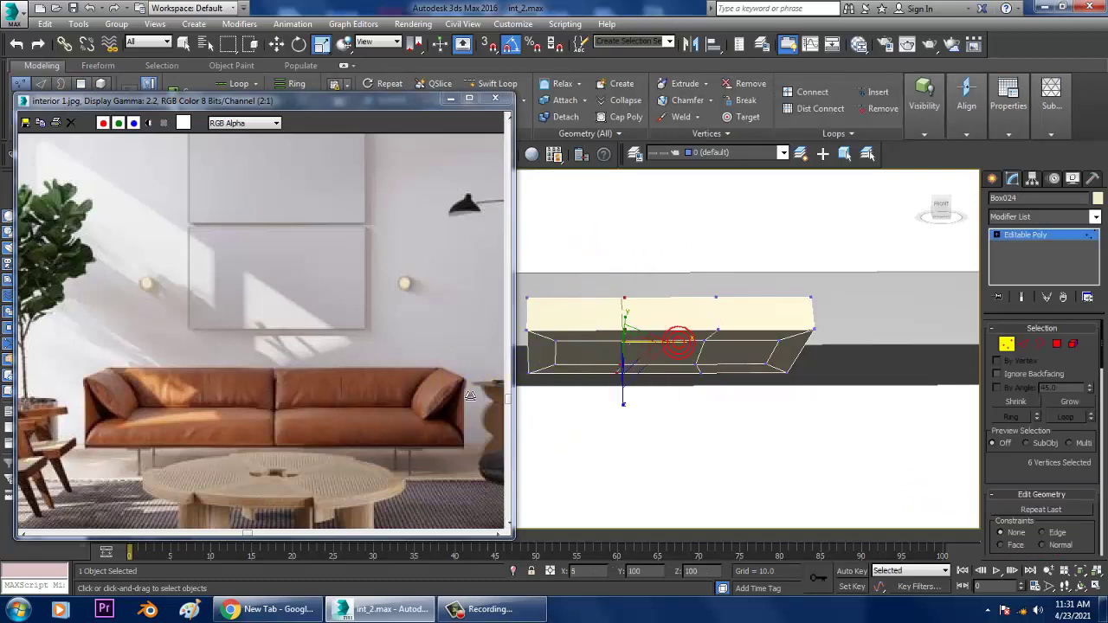
drag(751, 457, 750, 454)
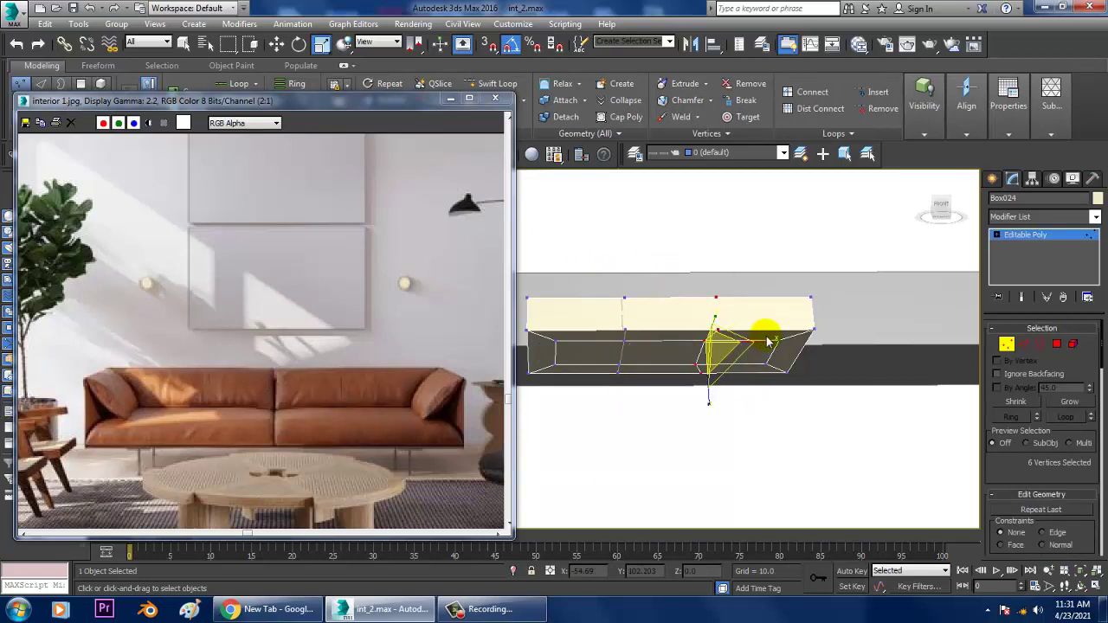
- Extrude the middle polygon on the underside of the small box downward to form the leg
key(4)
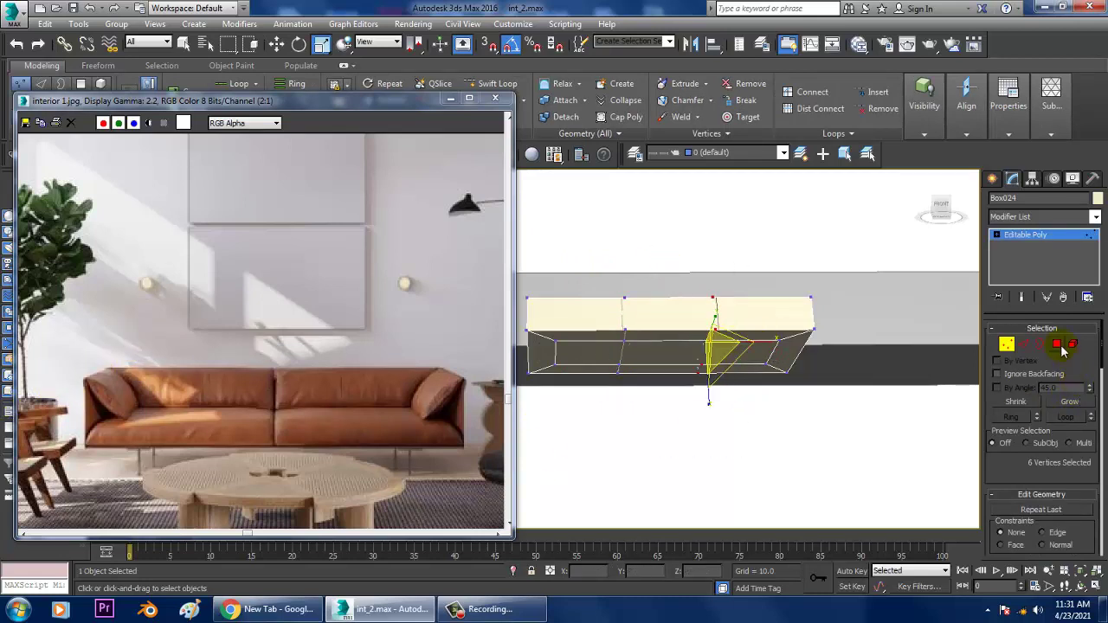
click(697, 358)
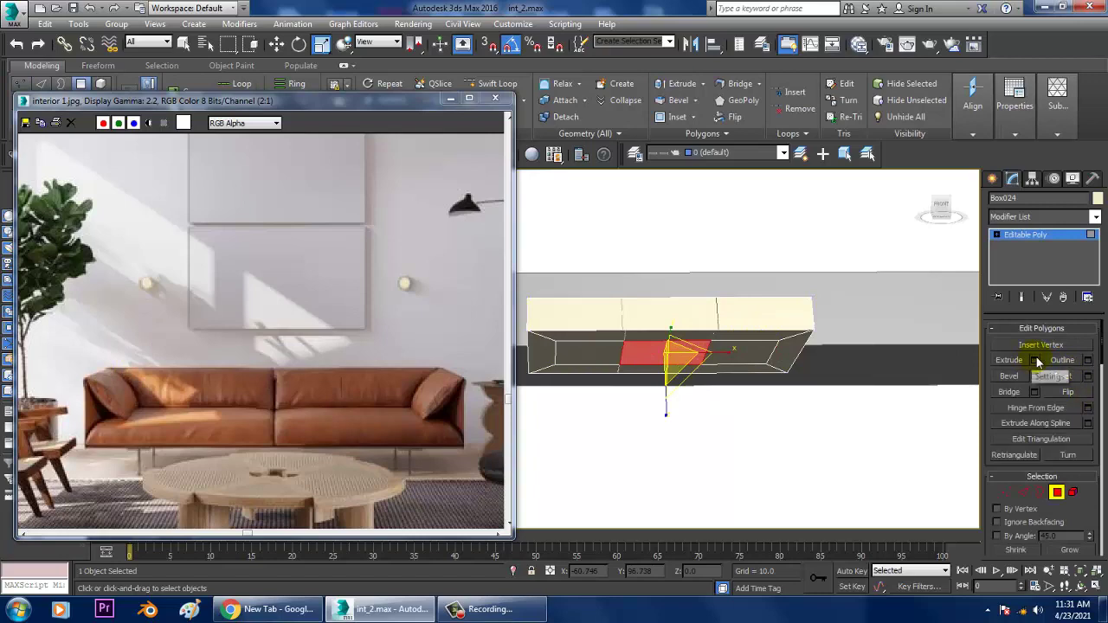
click(1036, 360)
click(544, 398)
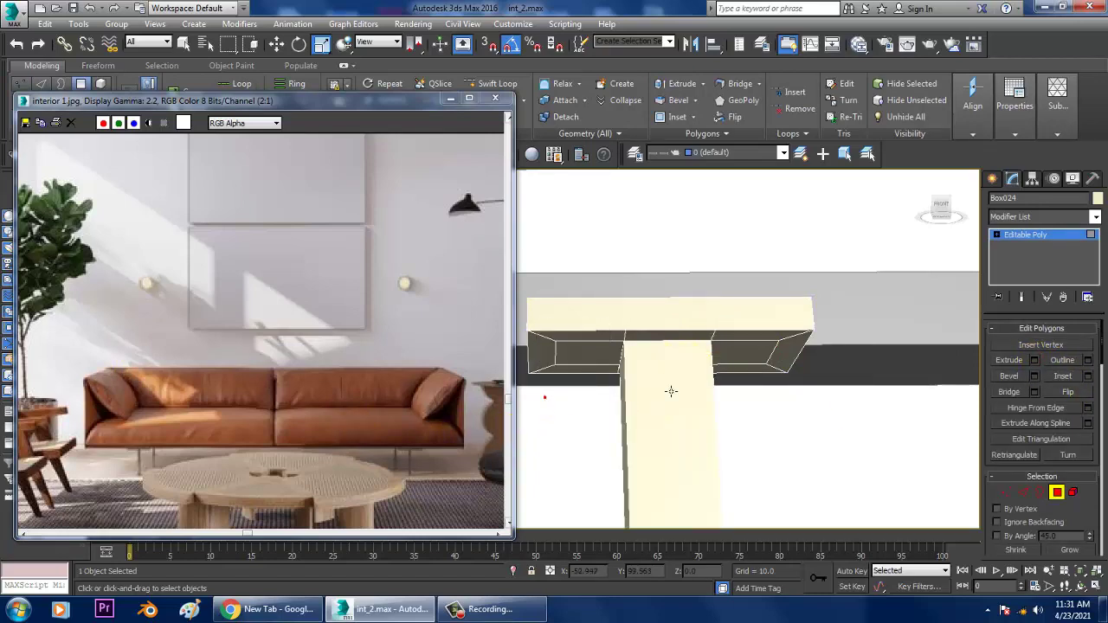
- Move the leg's bottom polygon down to the floor, at a height of about -0.5
scroll(670, 390, down, 4)
alt+middle_drag(670, 391, 698, 438)
scroll(705, 430, down, 2)
key(w)
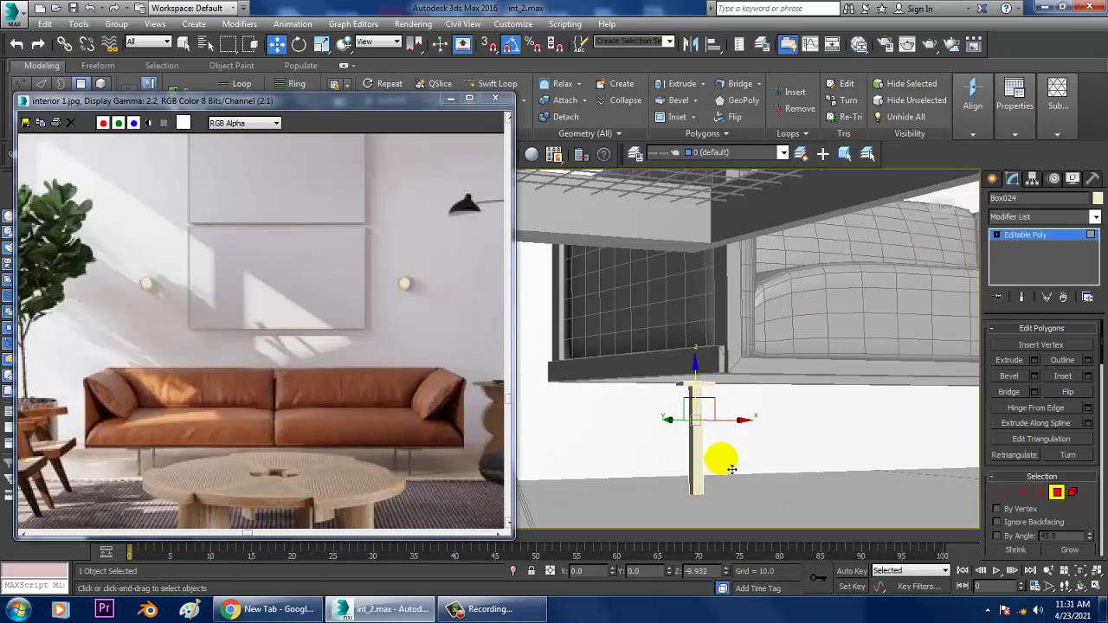
click(1031, 235)
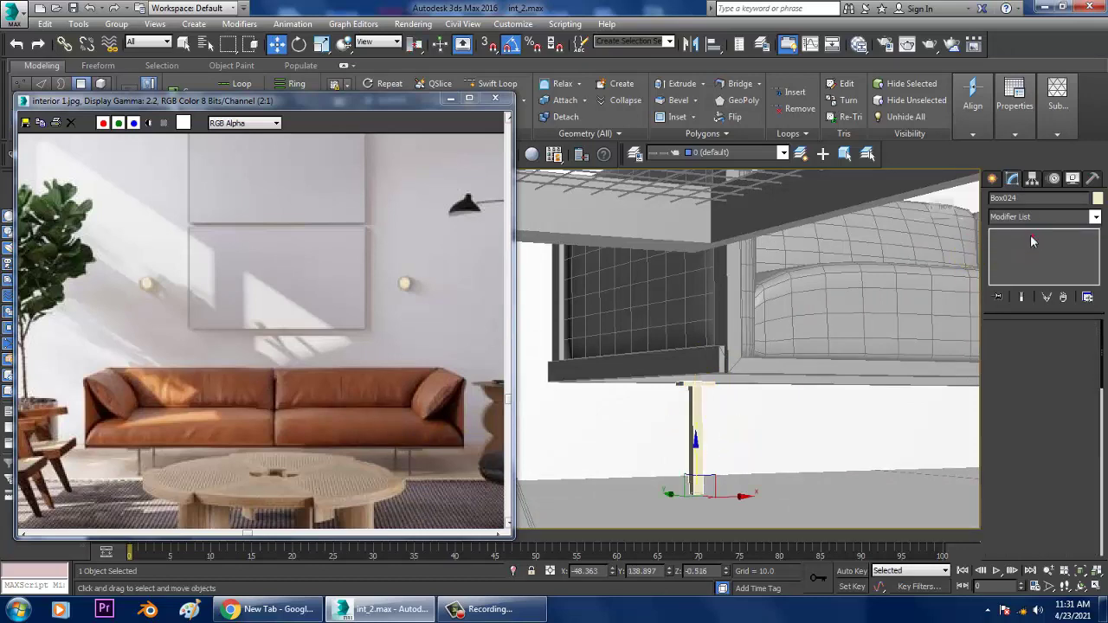
- Shift the leg along X to about -45.3 in the front view and raise its top plate vertices about 0.2 towards the sofa frame
key(alt+w)
key(alt+w)
scroll(792, 290, down, 5)
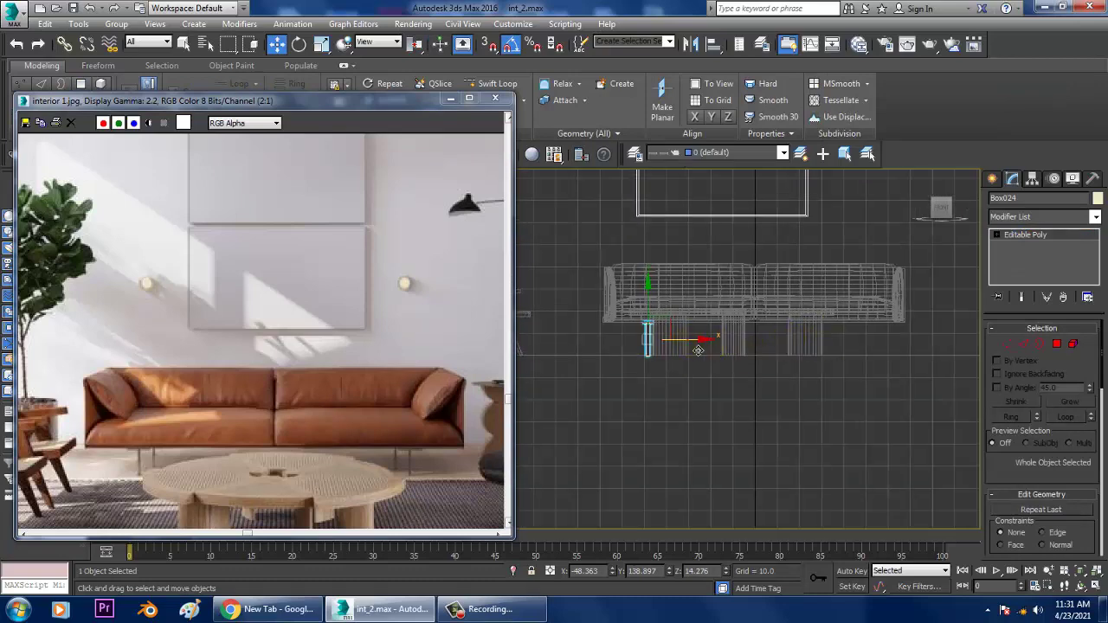
scroll(702, 348, up, 4)
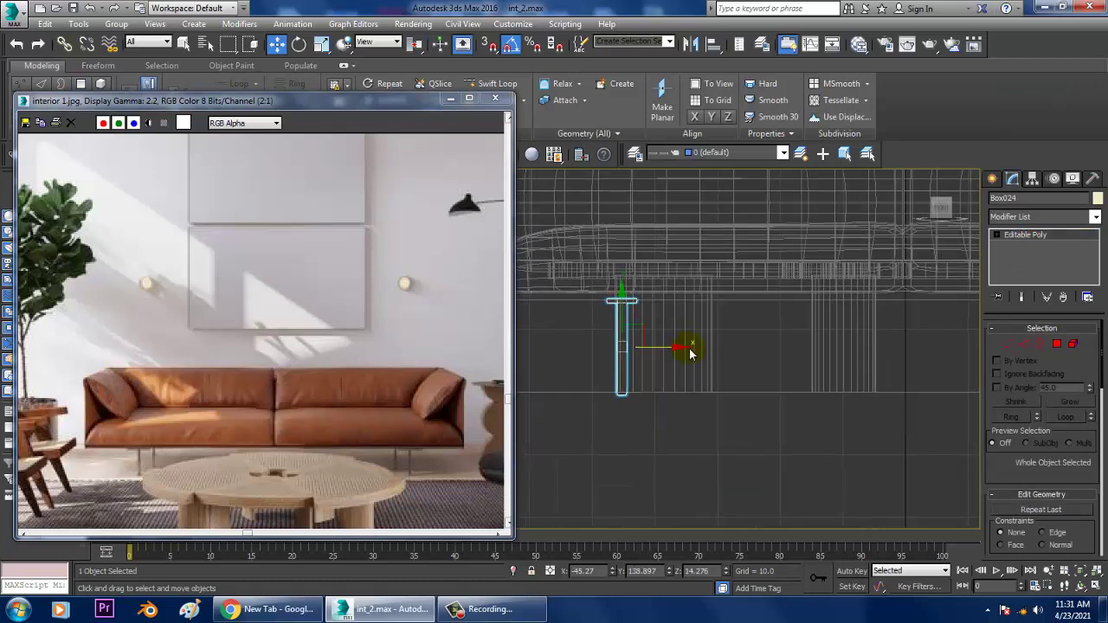
key(1)
drag(568, 286, 662, 328)
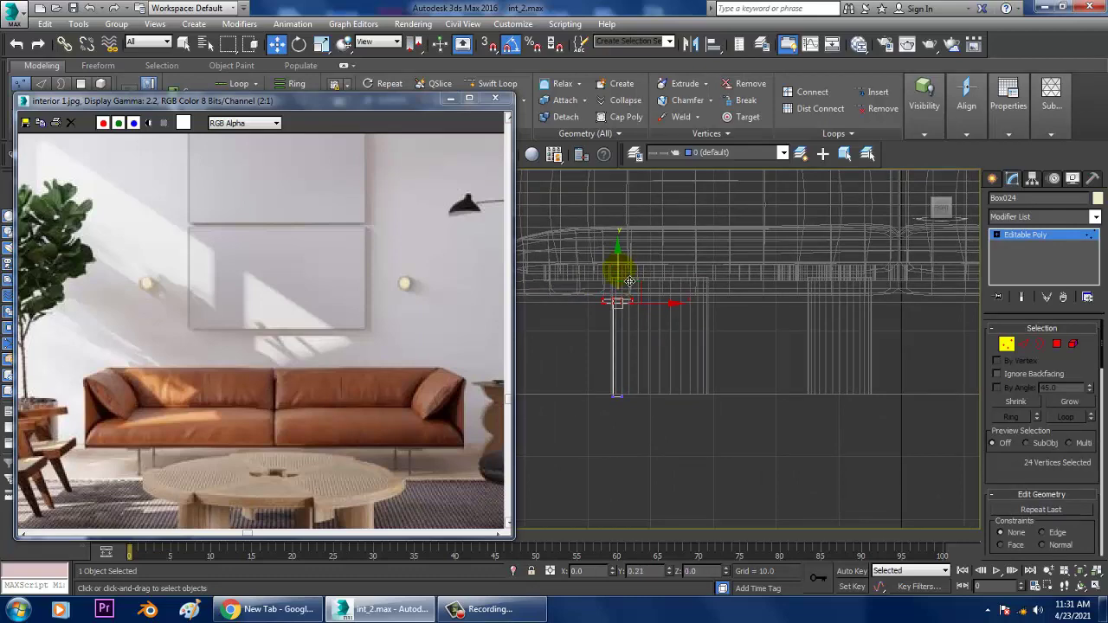
click(1044, 236)
- Copy the leg along X to the other end of the sofa, at about X 42
scroll(826, 341, down, 3)
middle_drag(827, 342, 659, 374)
mouse_move(621, 376)
shift+mouse_down()
mouse_move(925, 381)
mouse_move(895, 392)
shift+mouse_up()
click(557, 363)
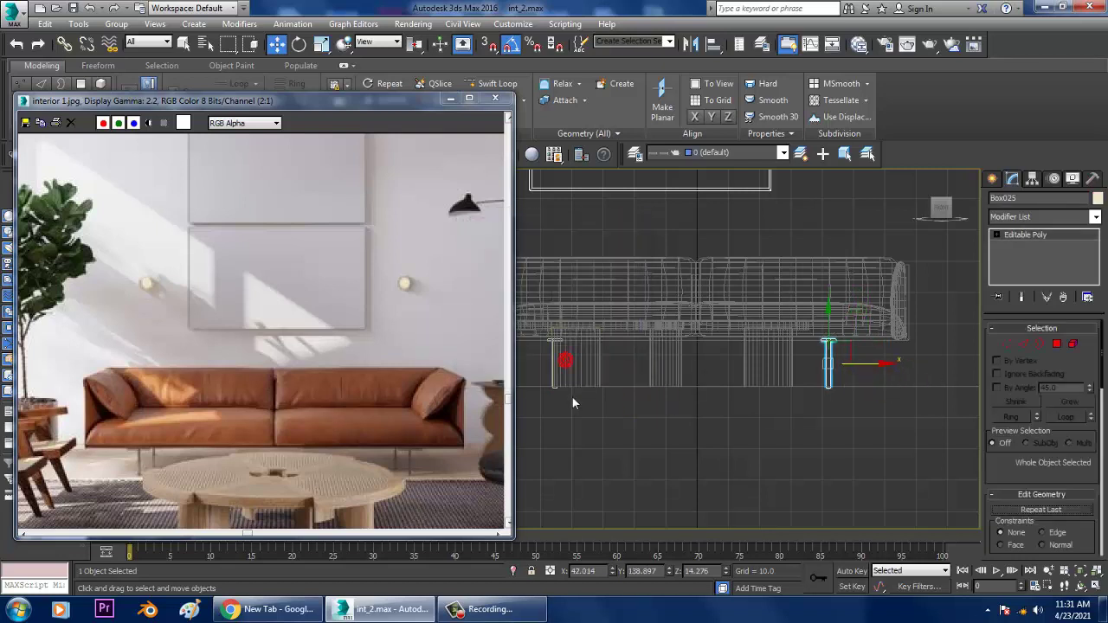
- Select both sofa legs and copy them in the top view about -33.1 along Y, from the rear to the front of the sofa
ctrl+click(560, 350)
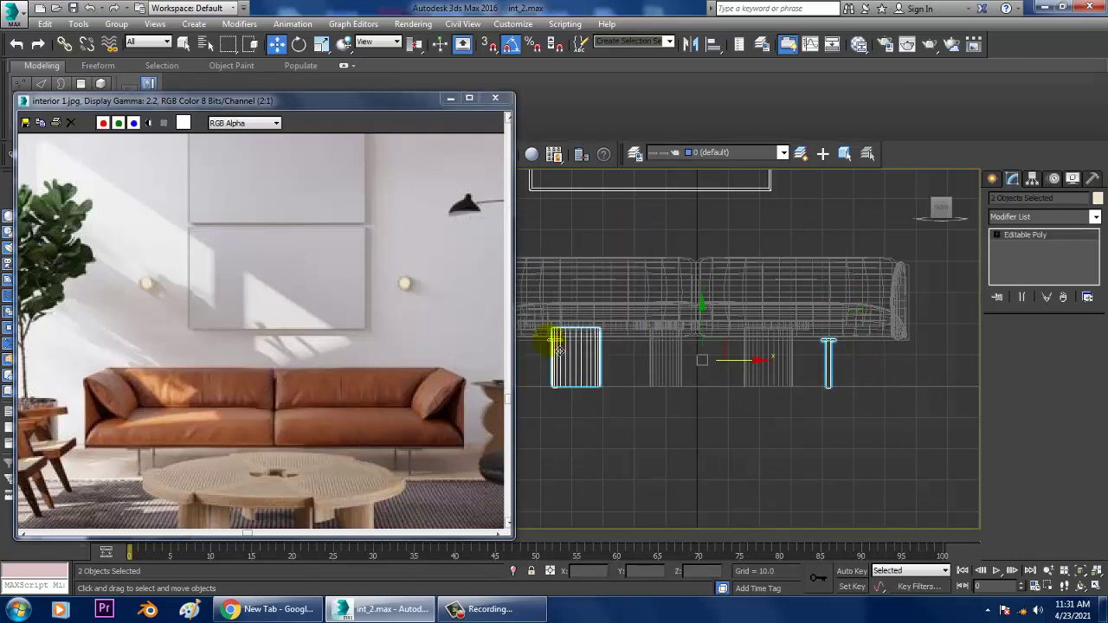
scroll(675, 381, up, 5)
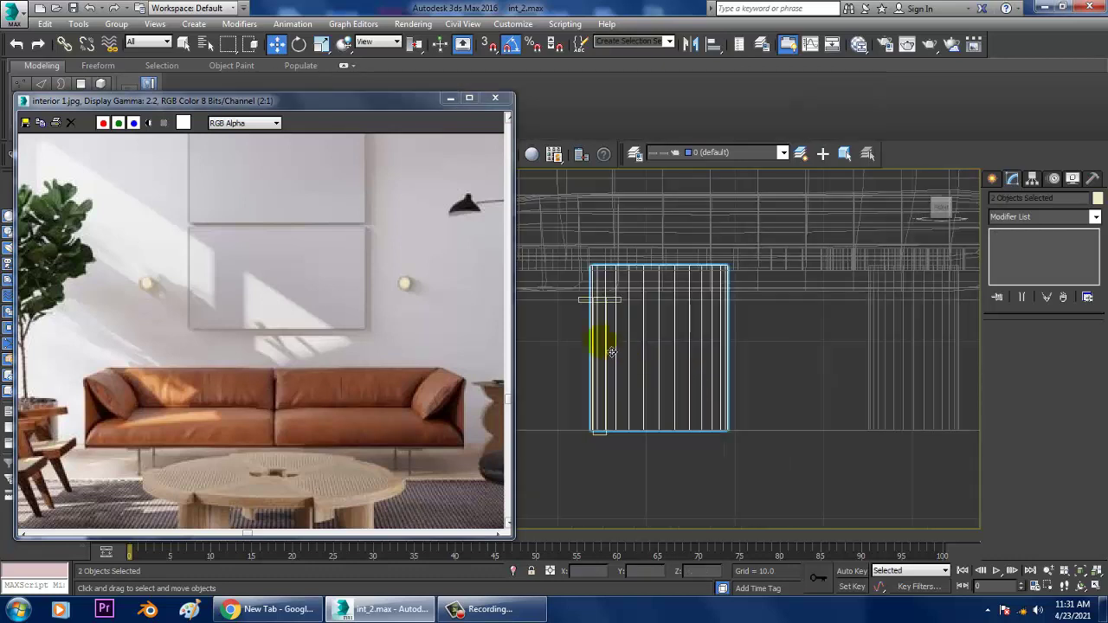
click(682, 352)
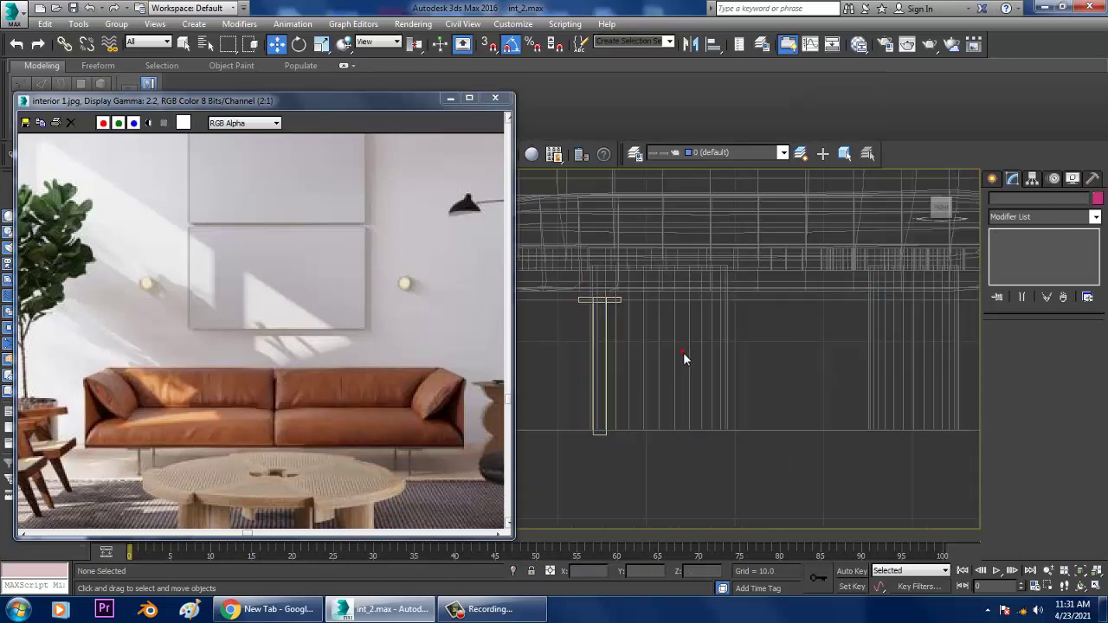
click(592, 310)
middle_drag(592, 310, 771, 382)
ctrl+click(765, 362)
key(alt+w)
middle_click(536, 314)
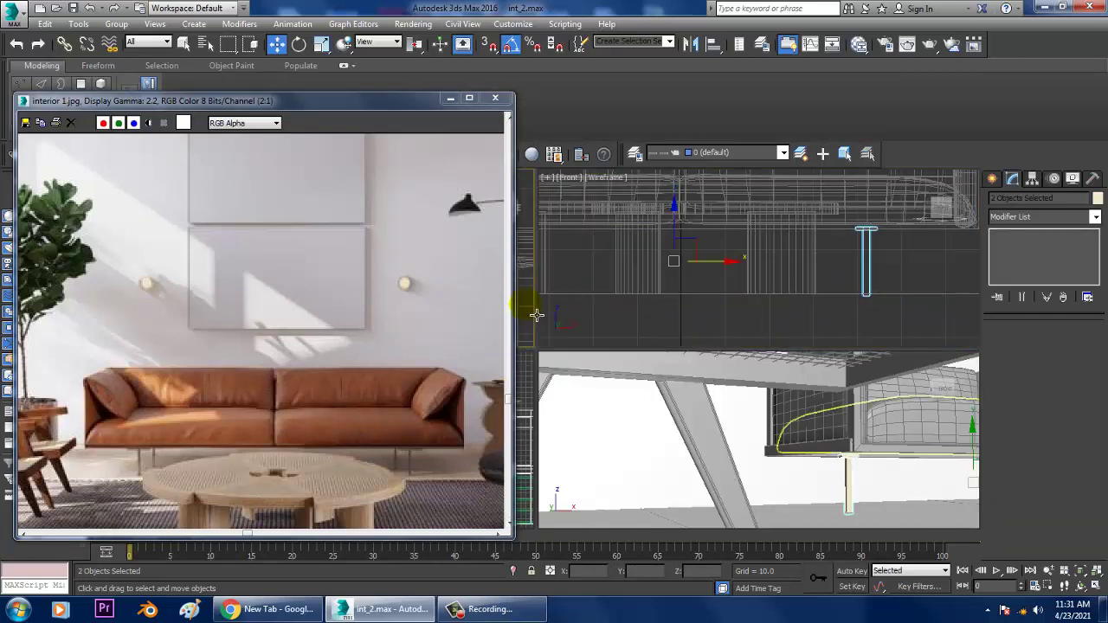
key(alt+w)
scroll(710, 302, down, 10)
middle_drag(562, 314, 749, 309)
scroll(751, 303, up, 2)
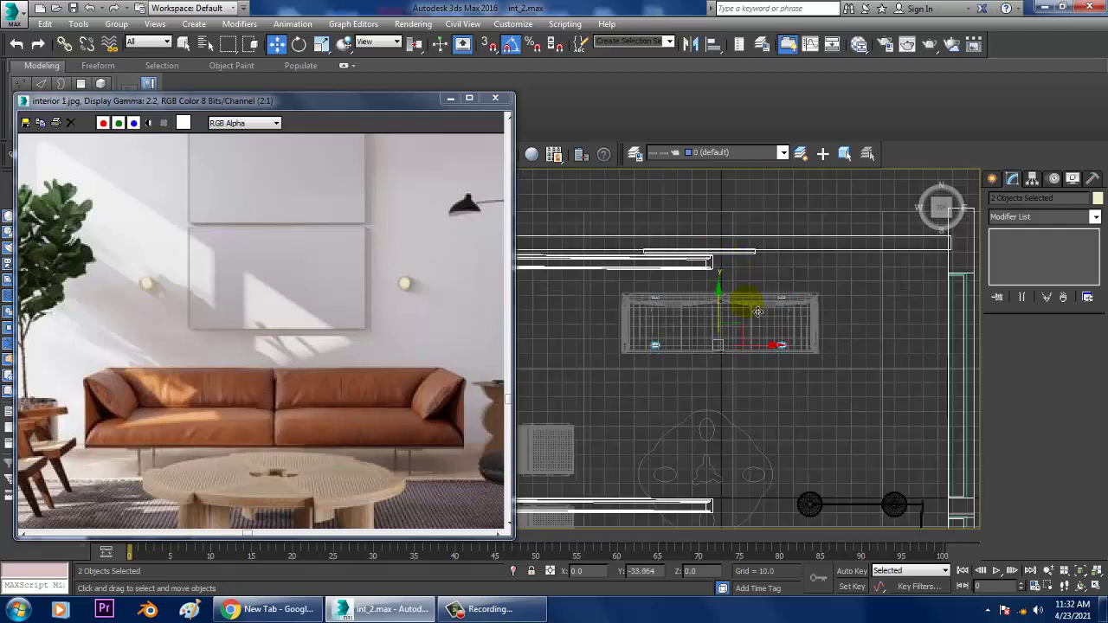
shift+drag(767, 313, 767, 313)
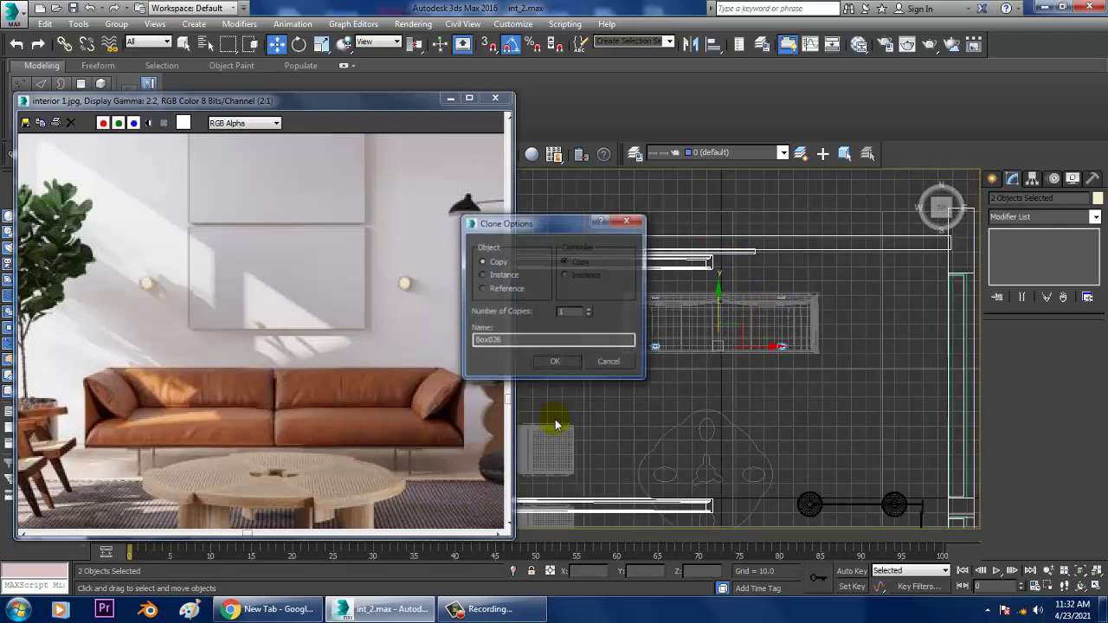
click(564, 366)
- Examine the placement of the four legs under the sofa in the perspective view
key(alt+w)
middle_click(807, 422)
key(alt+w)
scroll(813, 425, down, 5)
alt+middle_drag(813, 425, 787, 383)
scroll(761, 385, down, 4)
scroll(810, 360, up, 4)
scroll(777, 389, up, 3)
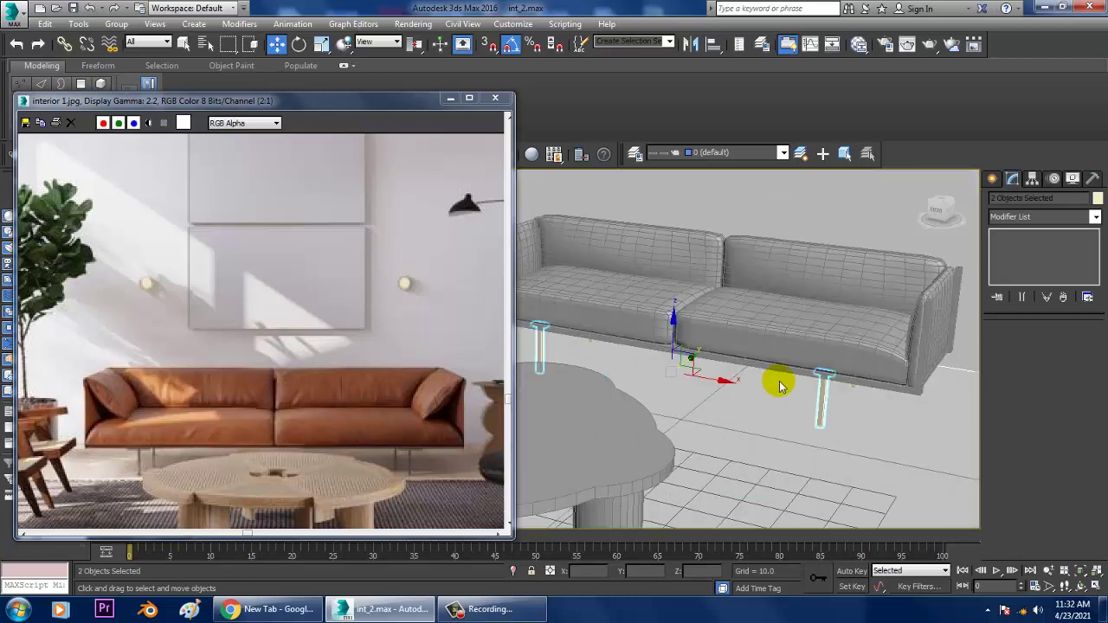
key(ctrl+a)
click(798, 321)
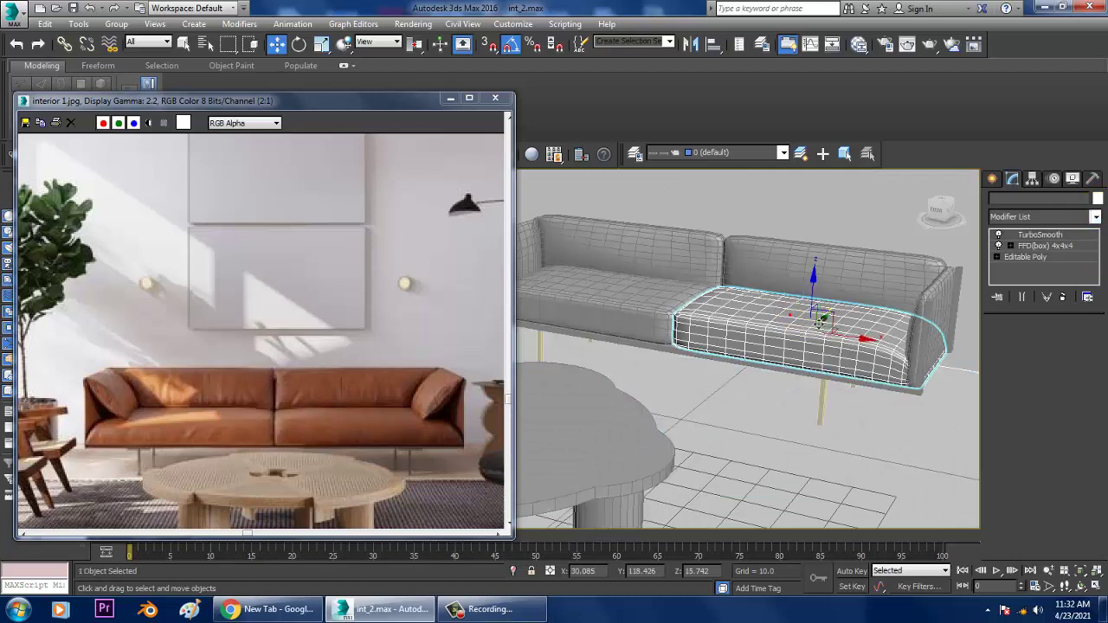
ctrl+click(812, 276)
ctrl+click(822, 386)
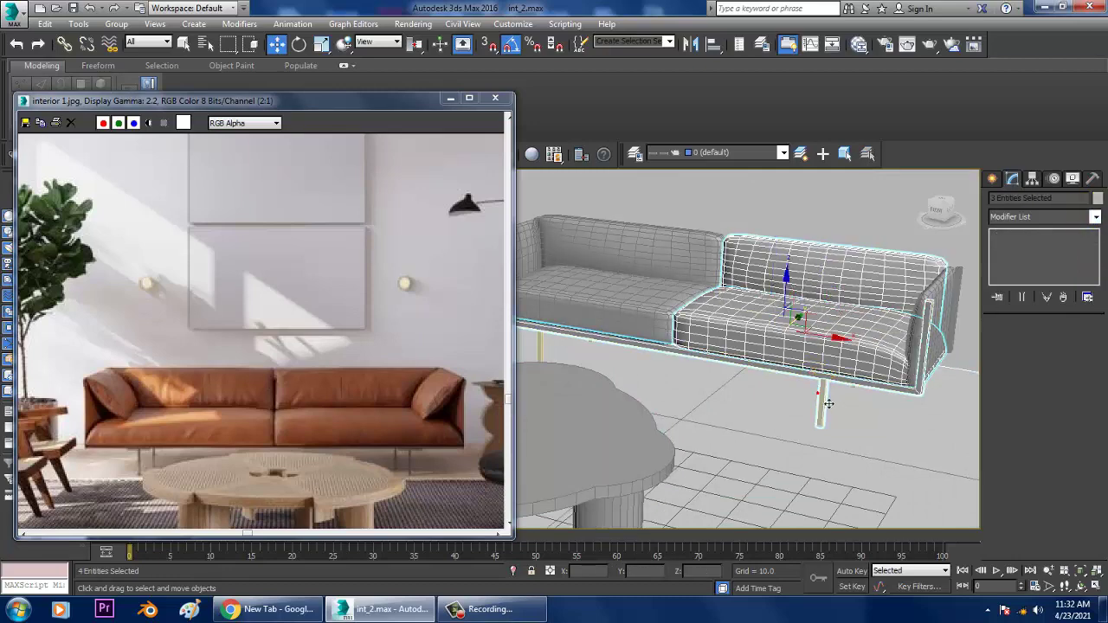
ctrl+click(541, 339)
- Move the vertices at the right end of the sofa's front frame line slightly inward along X
middle_drag(659, 310, 844, 336)
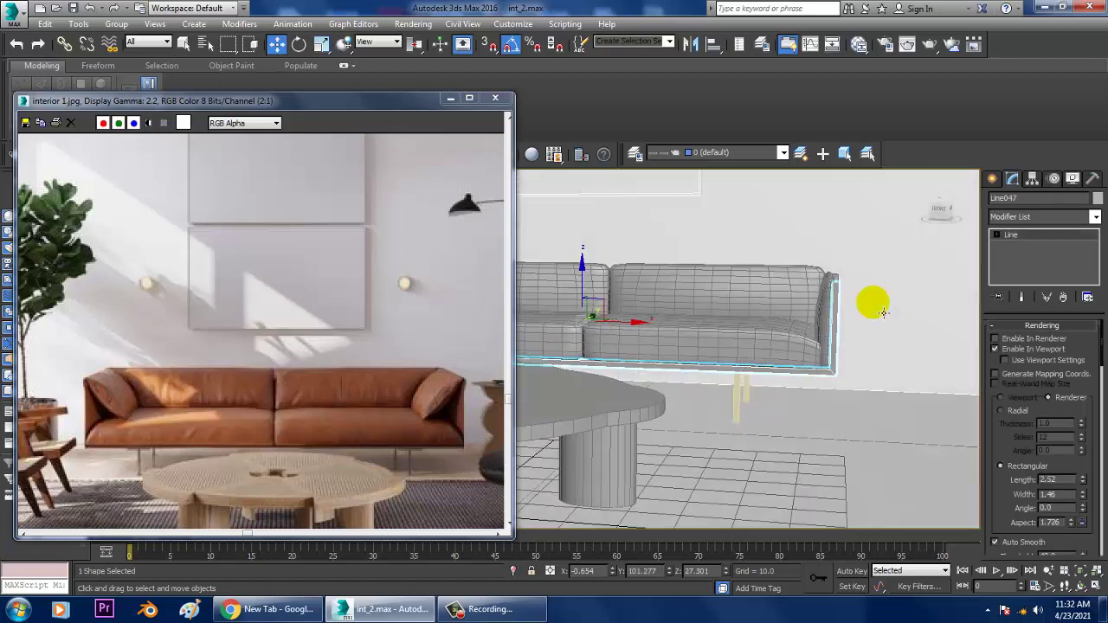
key(1)
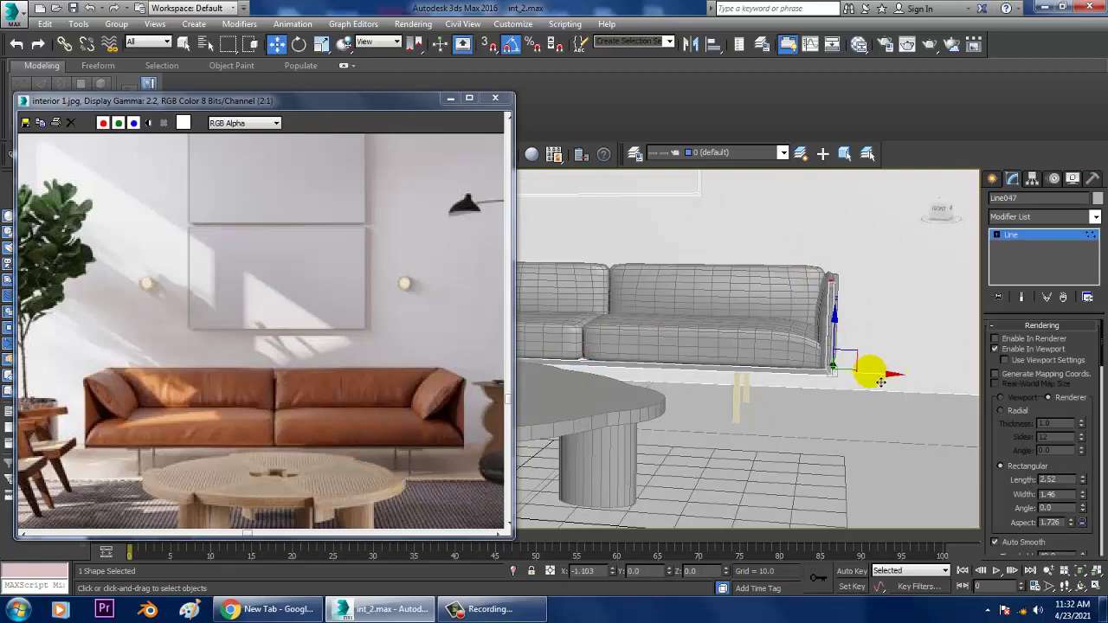
drag(881, 382, 868, 374)
alt+middle_drag(867, 375, 770, 379)
scroll(771, 378, up, 3)
scroll(773, 376, down, 4)
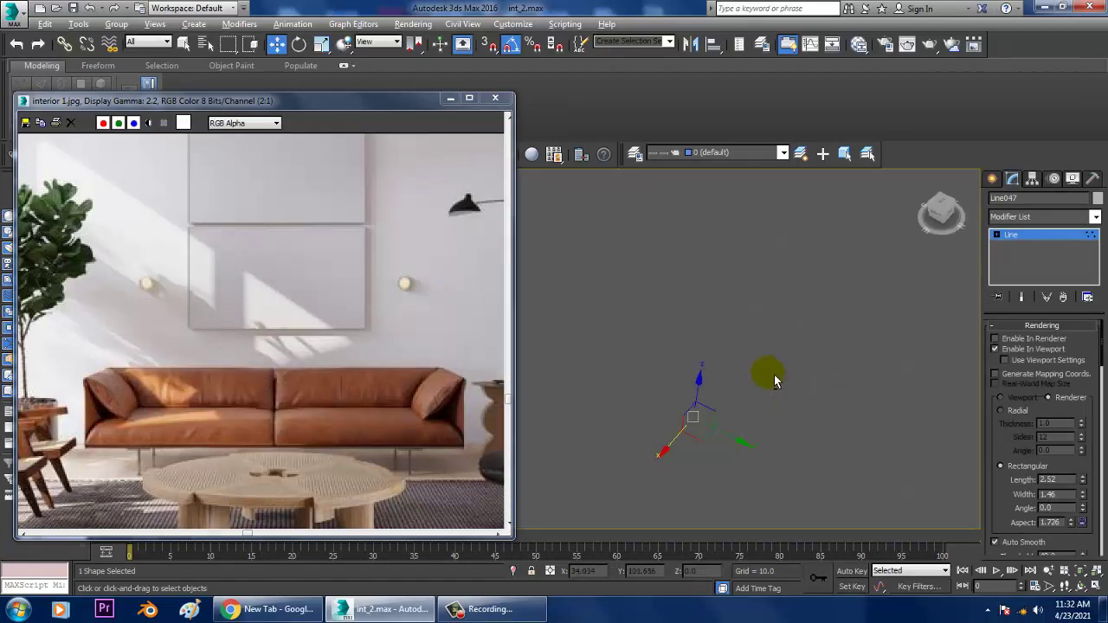
scroll(777, 378, down, 5)
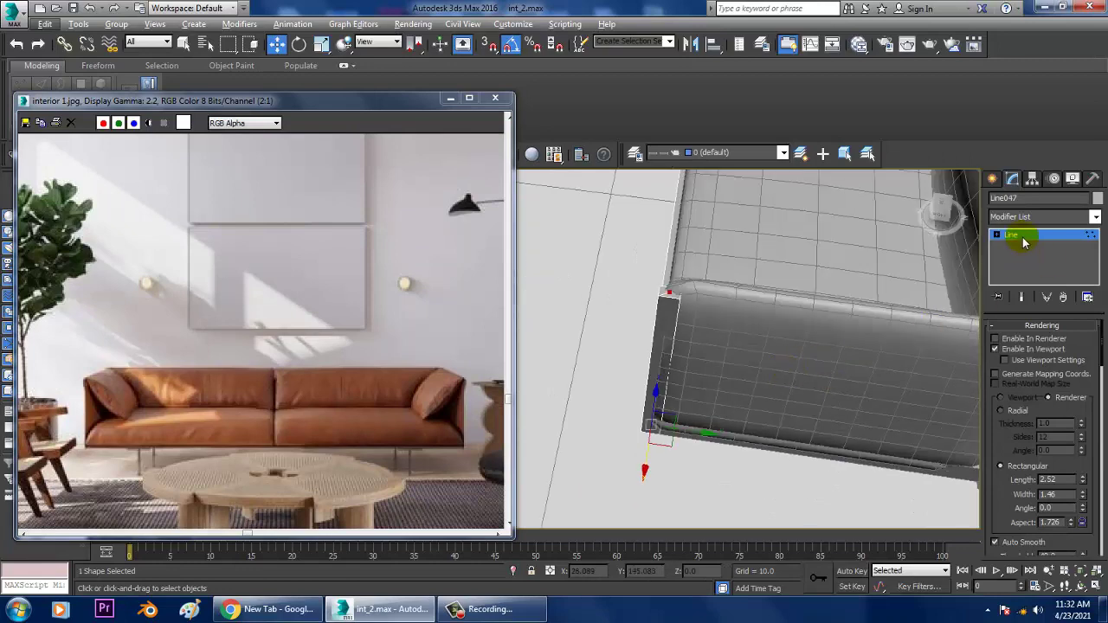
click(1024, 237)
- Move the whole front frame line along Y to about 102.3, closer to the seat cushions
alt+middle_drag(702, 384, 784, 279)
scroll(744, 378, down, 4)
scroll(751, 238, up, 4)
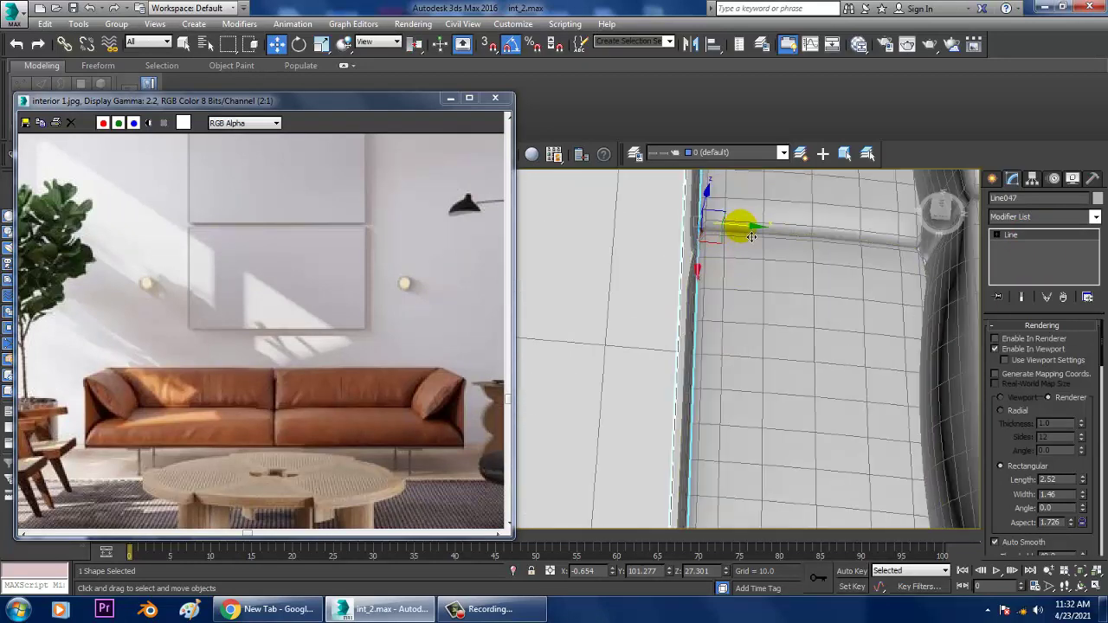
drag(754, 237, 756, 231)
scroll(754, 232, down, 2)
- Move the vertices at the right end of the sofa's rear frame line about 2.2 inward along X
middle_drag(842, 291, 719, 292)
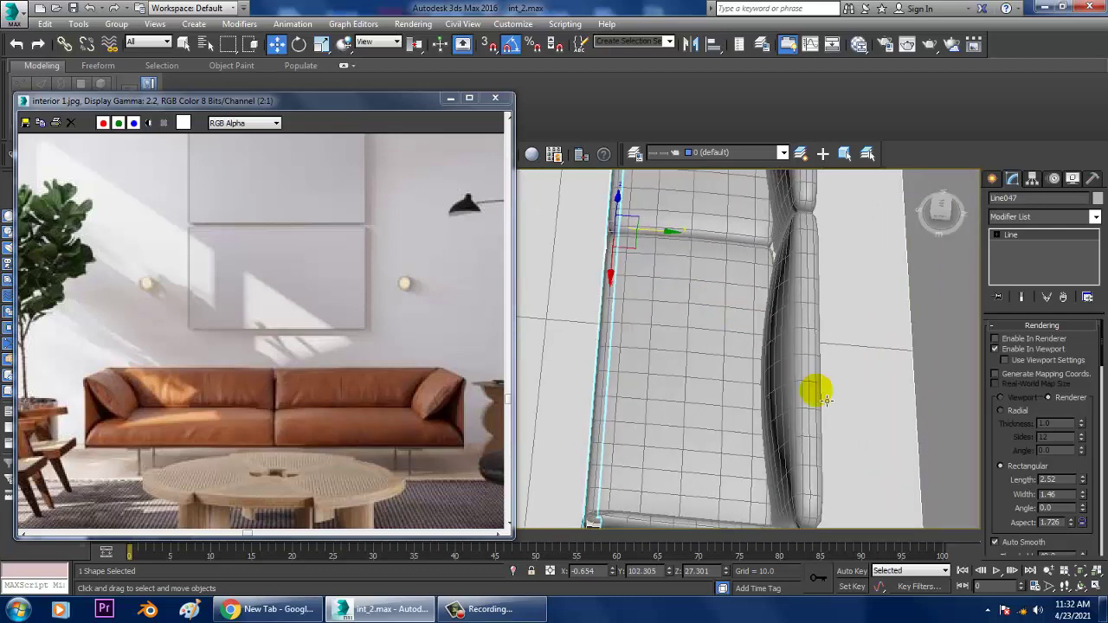
mouse_move(848, 394)
alt+middle_down()
mouse_move(861, 356)
mouse_move(853, 384)
alt+middle_up()
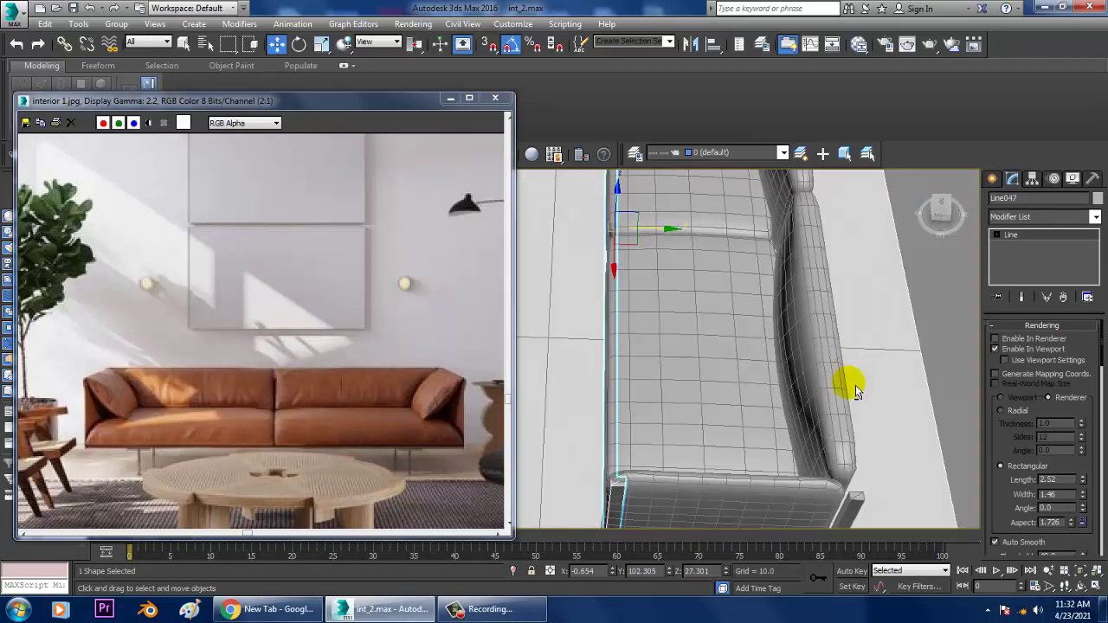
click(852, 517)
alt+middle_drag(852, 517, 742, 420)
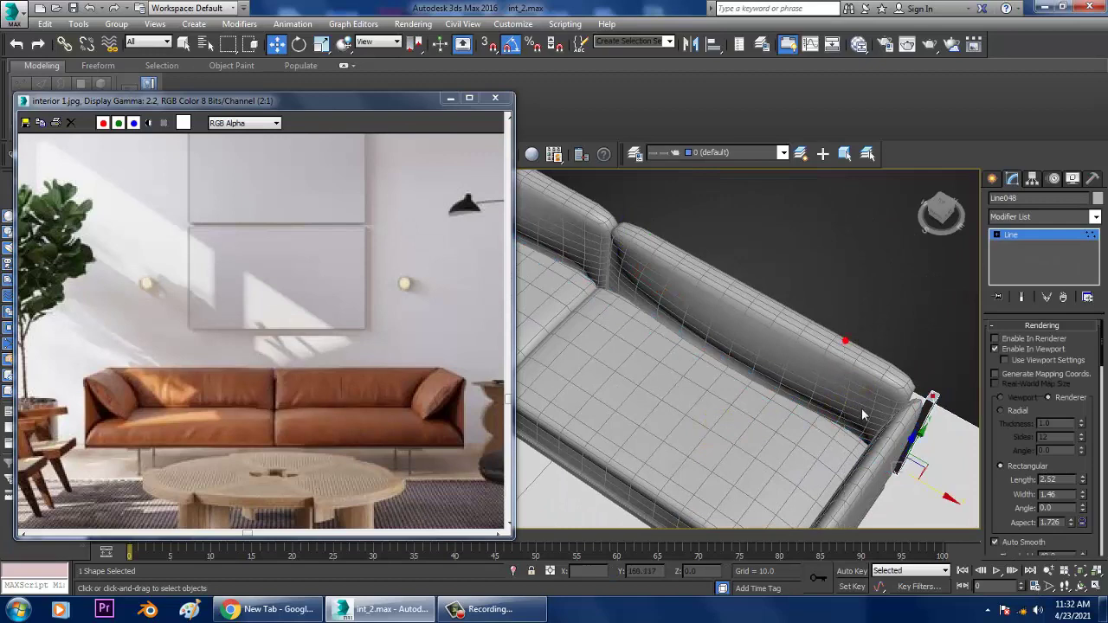
middle_drag(863, 415, 841, 398)
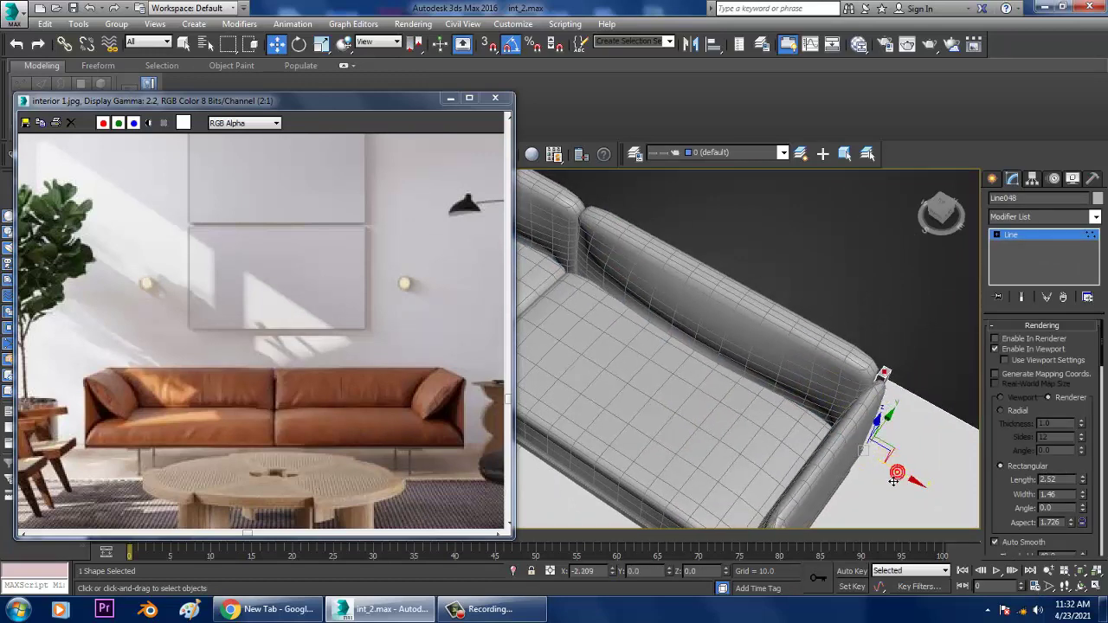
click(1025, 239)
- Select the vertices at the left end of the rear frame line and align them with the sofa arm
middle_drag(732, 354, 1083, 440)
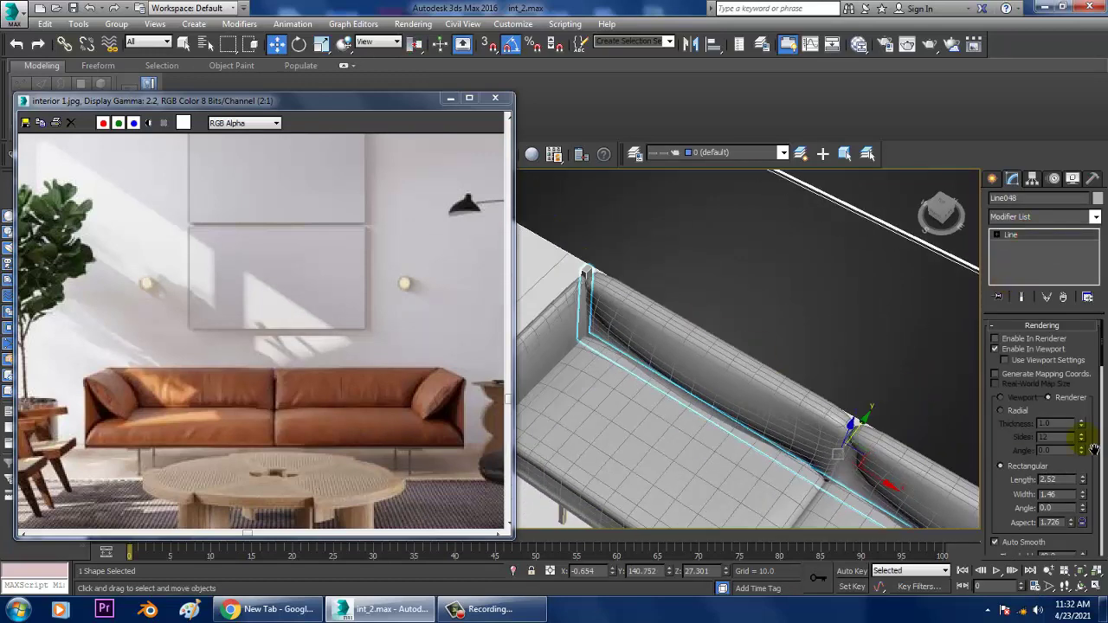
middle_drag(636, 318, 846, 371)
drag(754, 332, 977, 517)
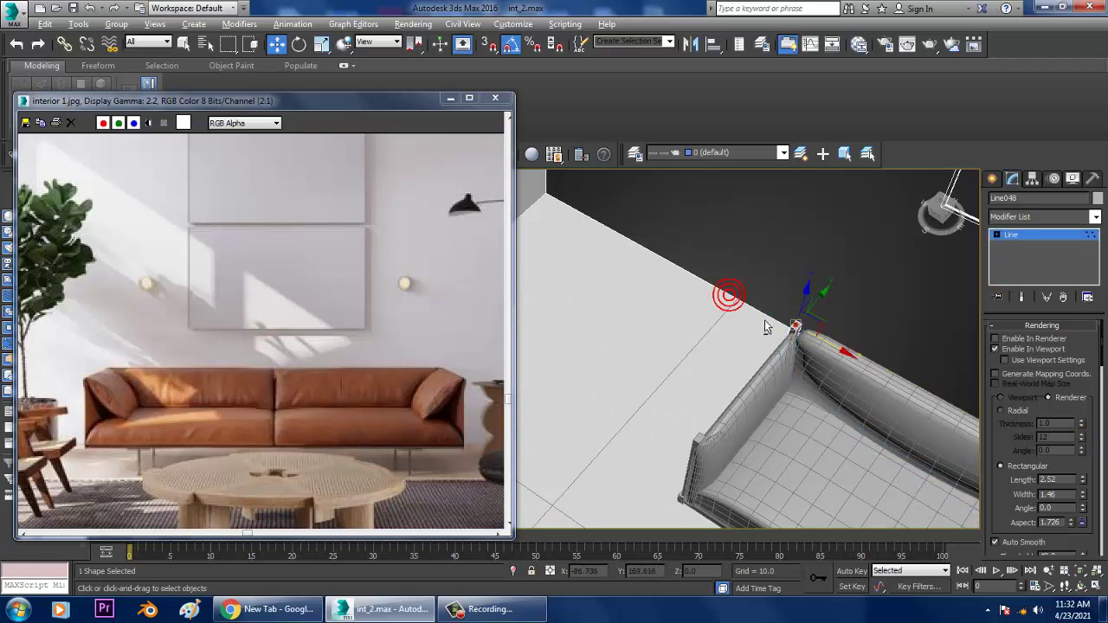
alt+middle_drag(764, 321, 777, 355)
click(1039, 234)
middle_drag(719, 379, 718, 263)
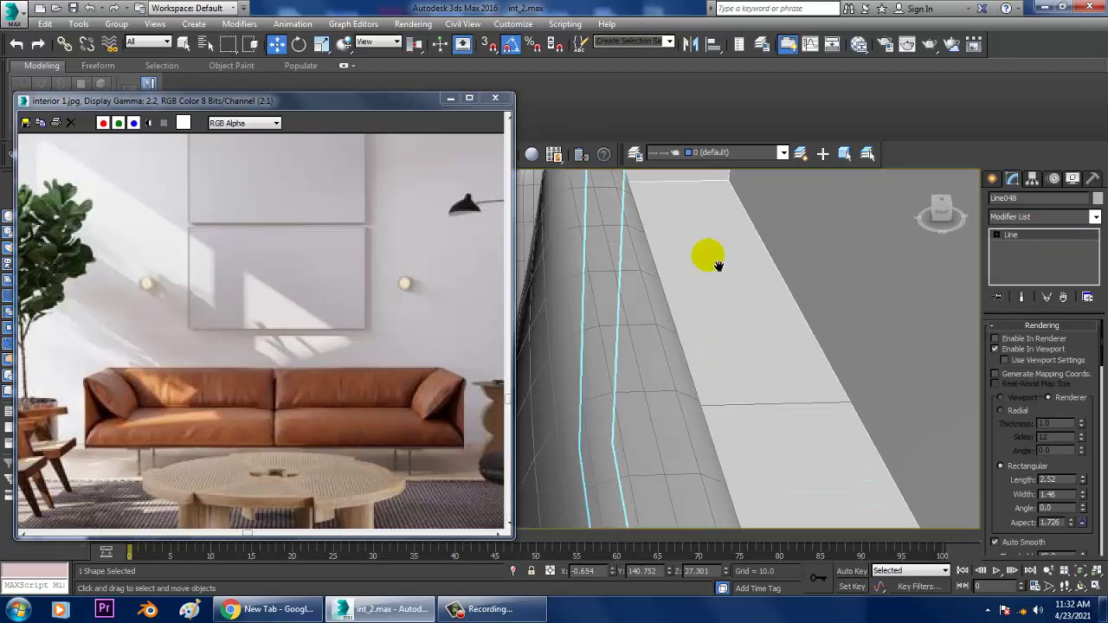
- Move the sofa's selected rear frame line slightly along Y to about 140.189
scroll(695, 363, down, 3)
middle_drag(717, 422, 735, 299)
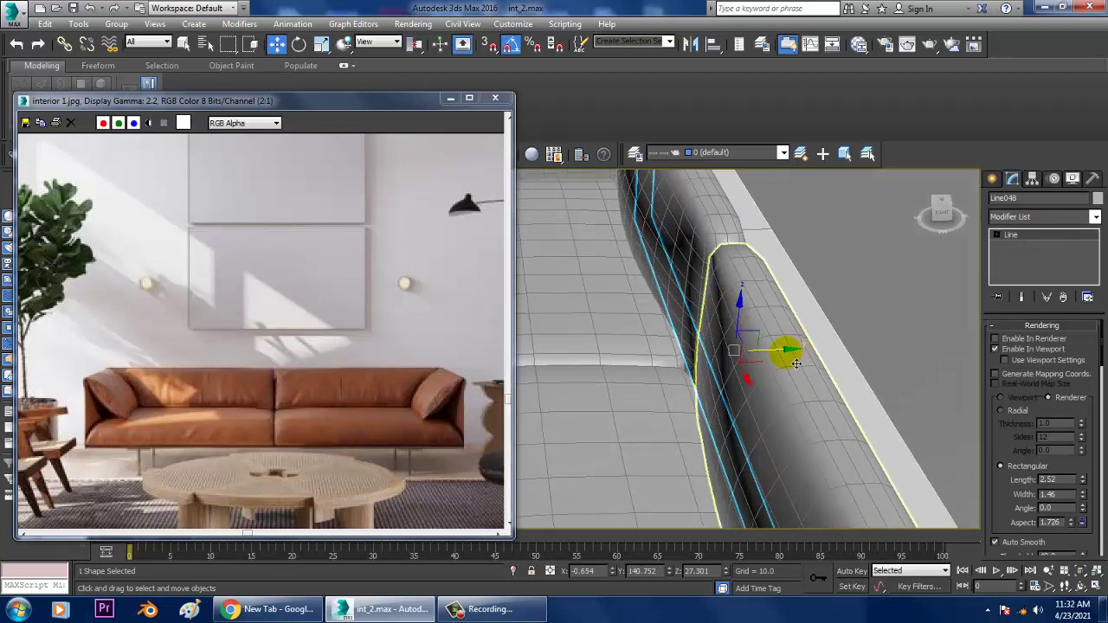
alt+middle_drag(774, 349, 804, 379)
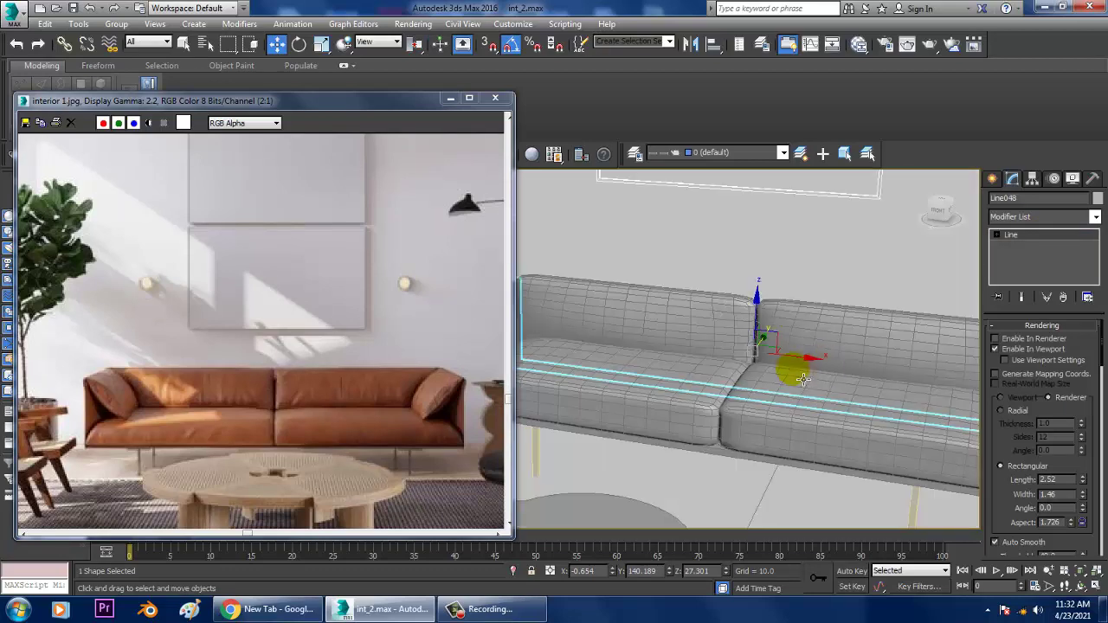
scroll(804, 380, down, 3)
scroll(830, 403, up, 3)
middle_drag(861, 425, 768, 341)
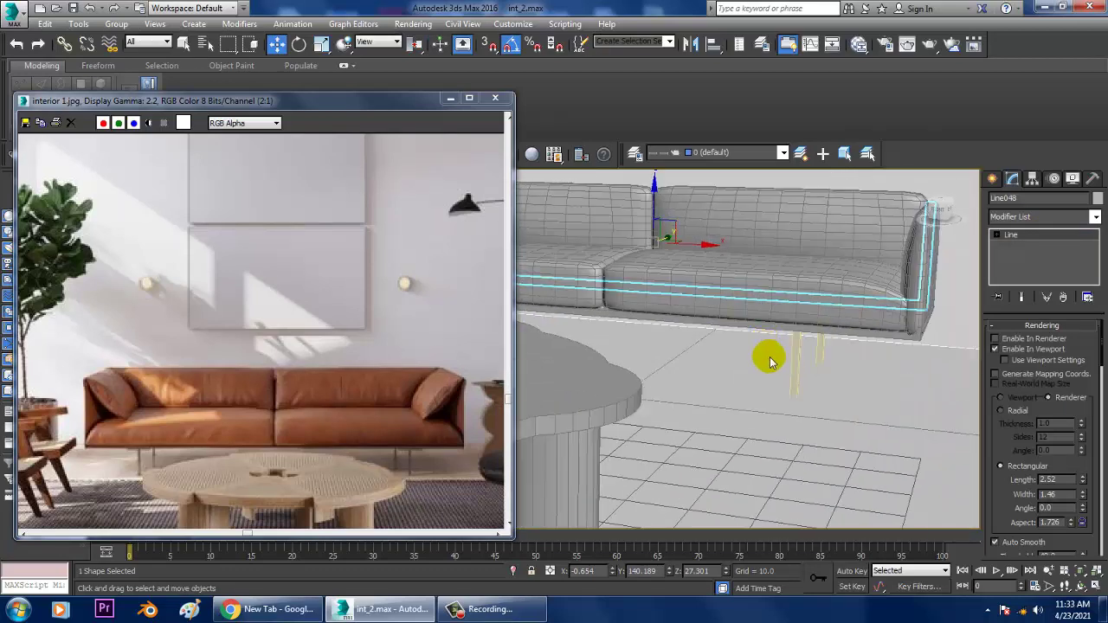
- Build a multiple selection of the sofa's front right leg, frame, seat cushions, backrest cushions and right arm
click(1032, 238)
click(1015, 244)
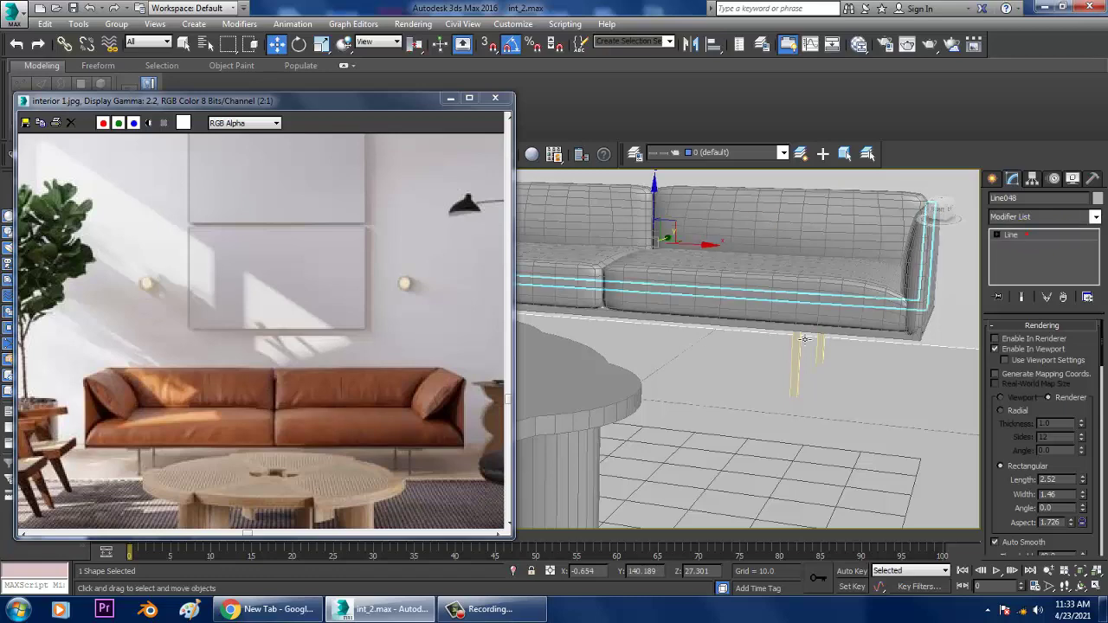
ctrl+click(795, 355)
ctrl+click(817, 279)
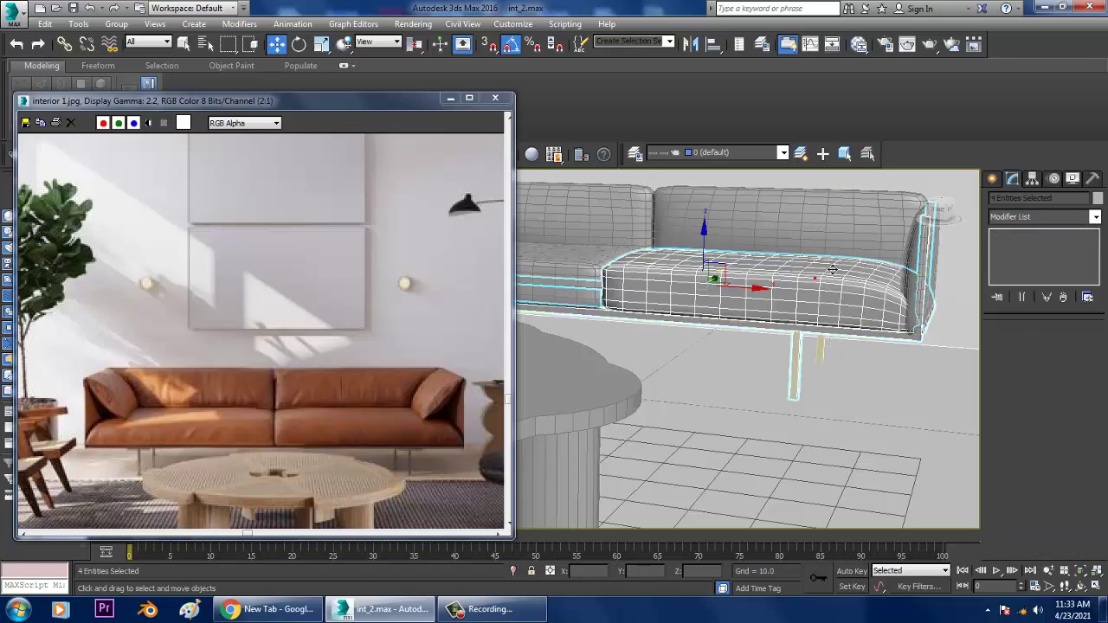
ctrl+click(831, 218)
ctrl+click(610, 216)
ctrl+click(567, 270)
middle_drag(688, 272, 685, 302)
ctrl+click(718, 283)
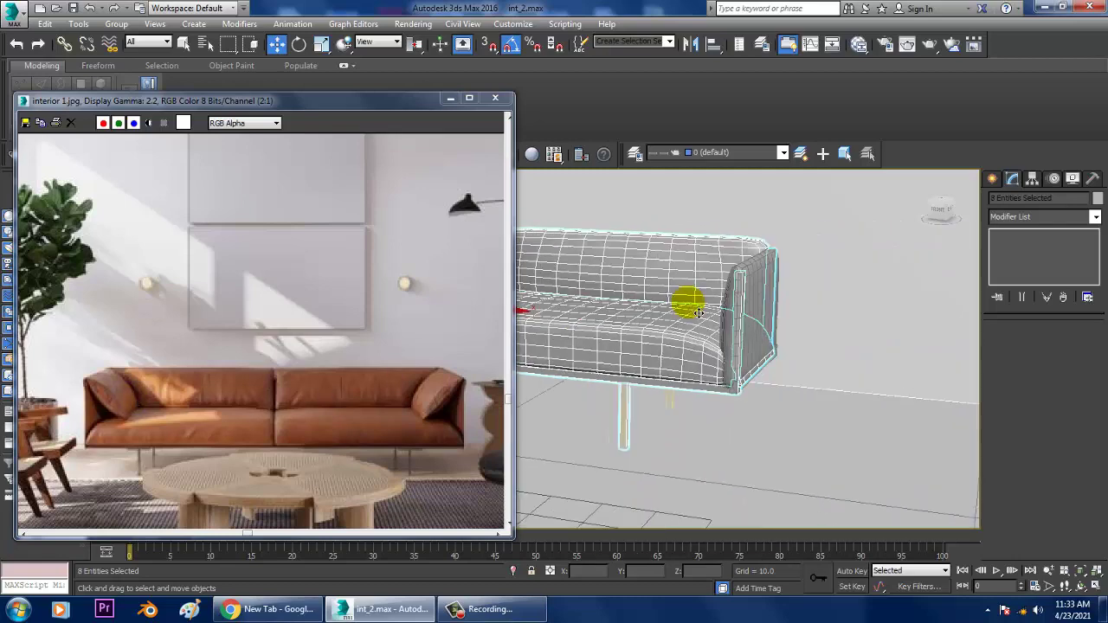
ctrl+click(771, 303)
- Add the sofa's rear right leg and both left legs to the selection
alt+middle_drag(771, 303, 683, 387)
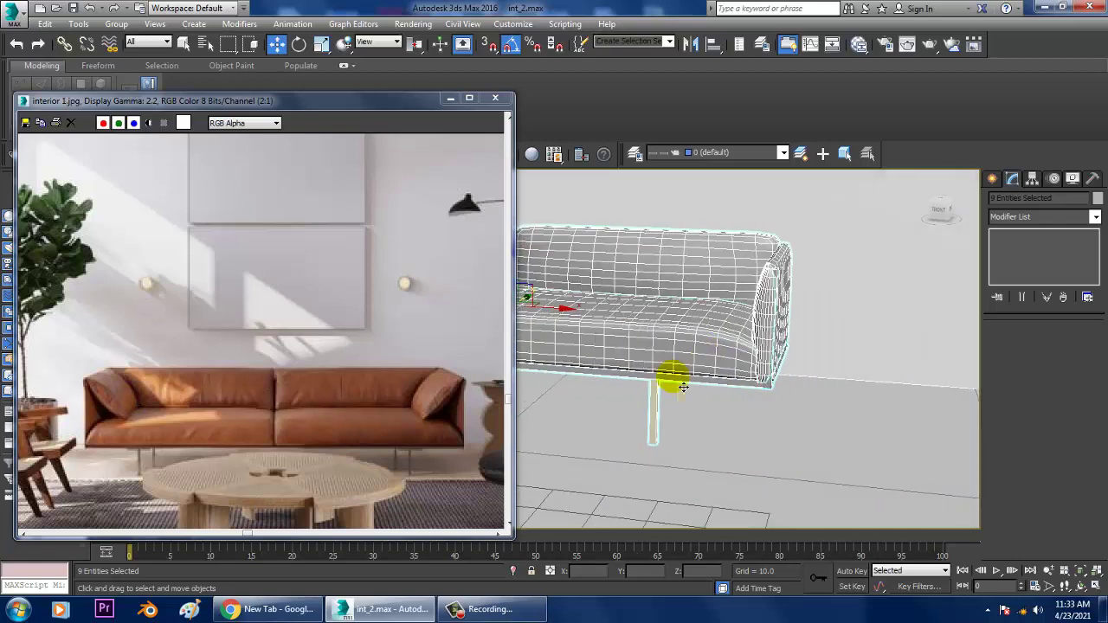
ctrl+click(681, 394)
middle_drag(813, 386, 1039, 381)
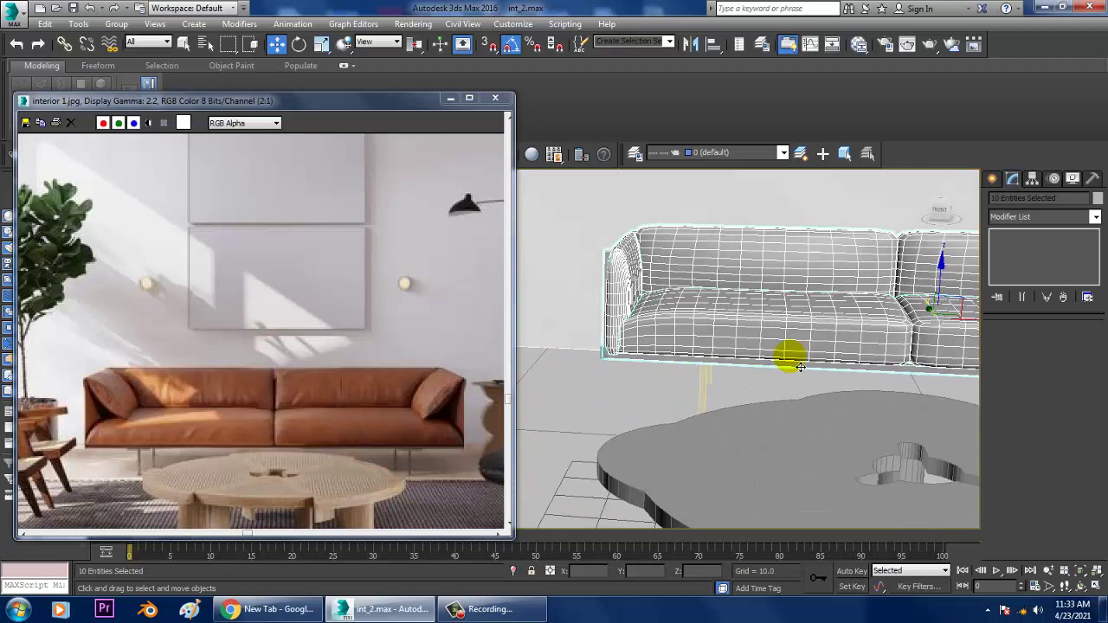
ctrl+click(703, 387)
alt+middle_drag(739, 394, 710, 387)
ctrl+click(760, 362)
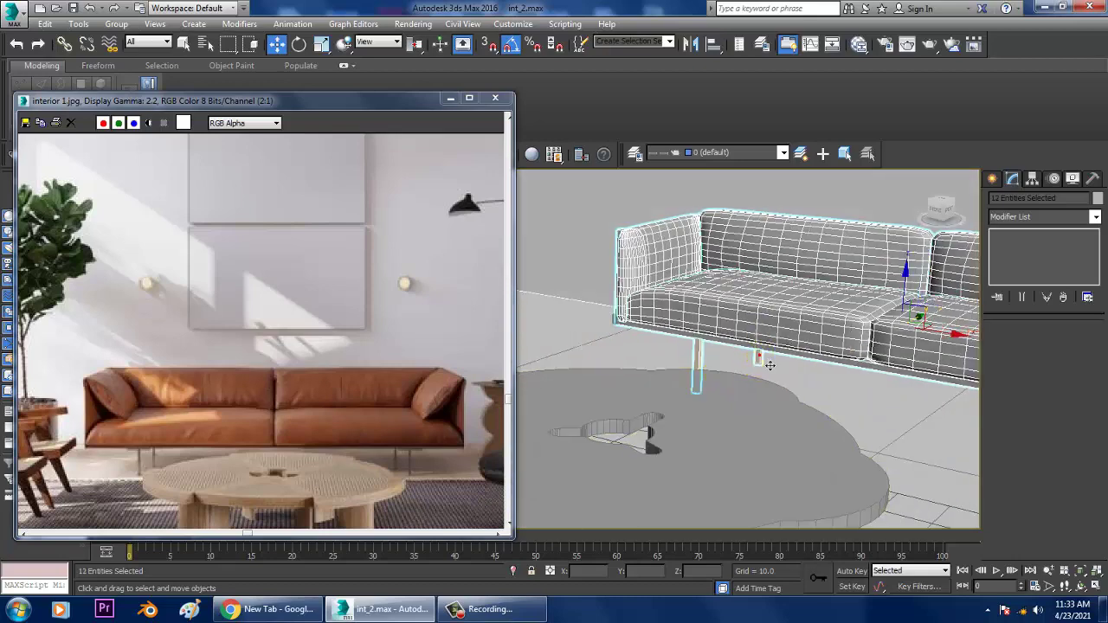
- Try moving the selected sofa parts away from the wall, and undo the move
scroll(767, 364, down, 4)
alt+middle_drag(767, 364, 792, 433)
scroll(864, 379, down, 5)
drag(787, 379, 737, 381)
key(ctrl+z)
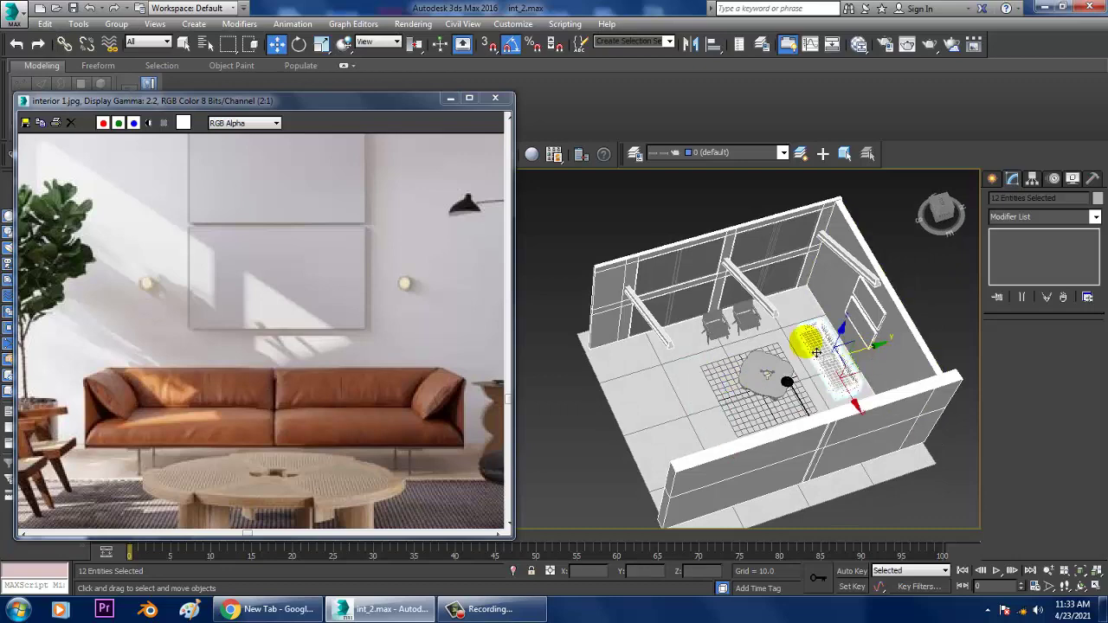
- Add the missing pieces at the sofa's left end, including the base frame, to the selection
scroll(869, 353, up, 5)
alt+middle_drag(814, 349, 889, 390)
middle_drag(898, 493, 882, 426)
scroll(879, 438, up, 4)
alt+middle_drag(891, 386, 953, 361)
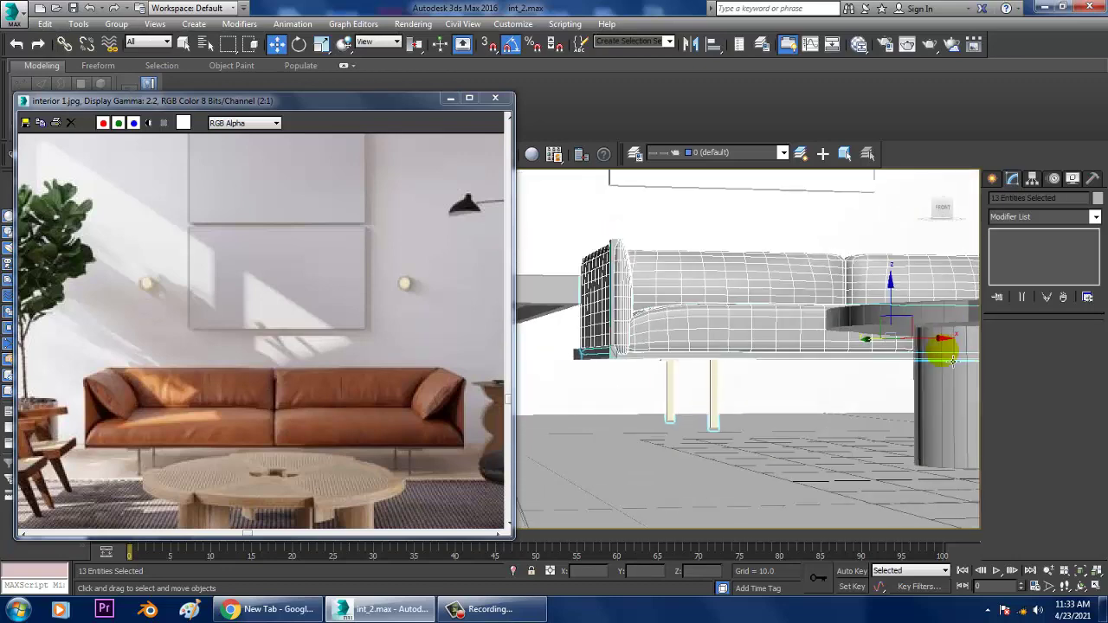
ctrl+click(590, 357)
scroll(619, 360, down, 5)
alt+middle_drag(632, 347, 742, 358)
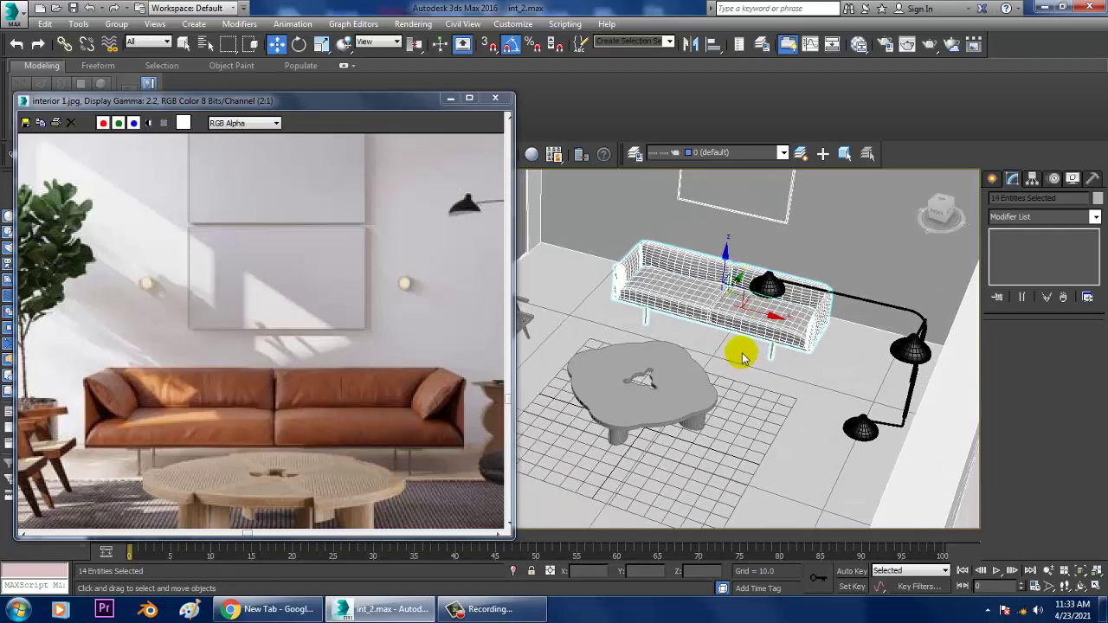
- Mirror the selected sofa about the Y axis as a copy
click(691, 45)
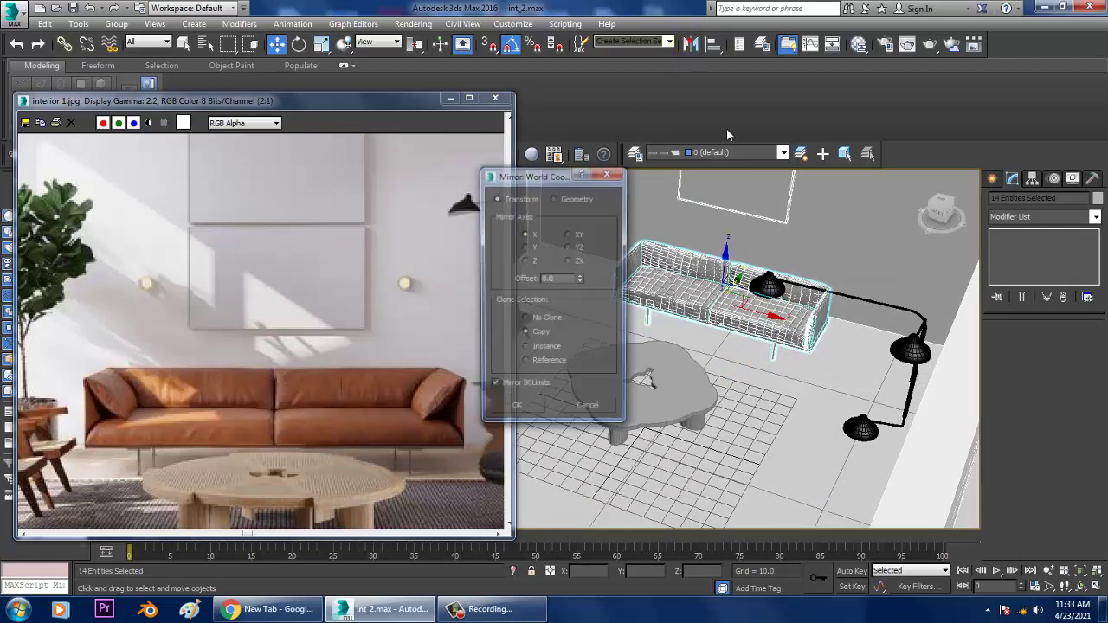
click(533, 248)
click(525, 409)
- Move the mirrored sofa copy along Y to the opposite side of the coffee table, facing the original sofa
alt+middle_drag(771, 367, 630, 377)
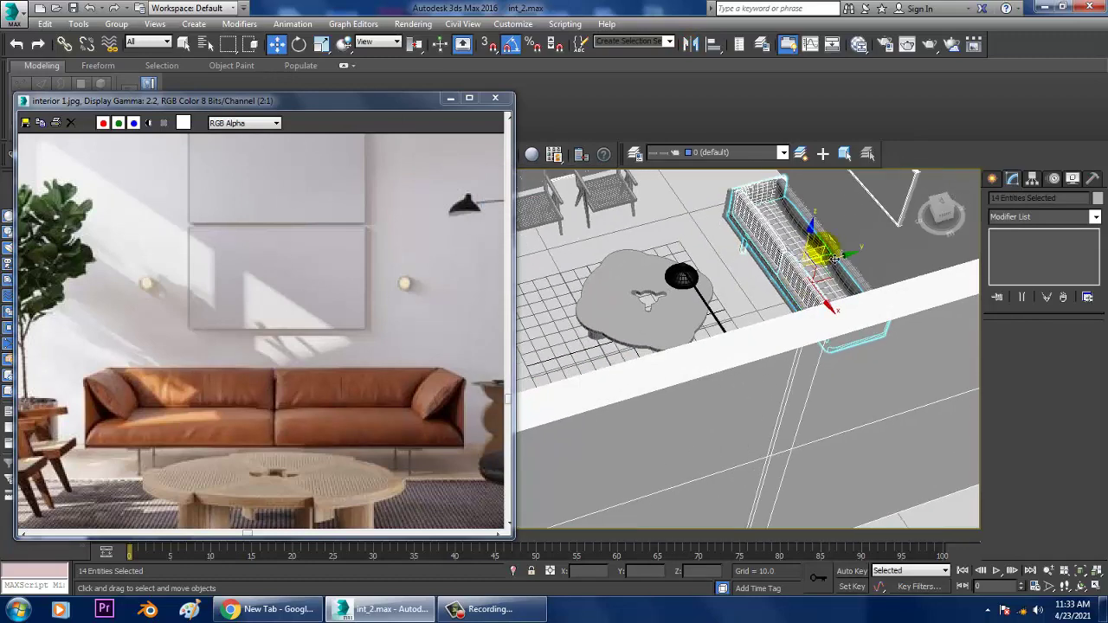
drag(847, 265, 526, 318)
alt+middle_drag(526, 319, 745, 281)
scroll(745, 281, down, 3)
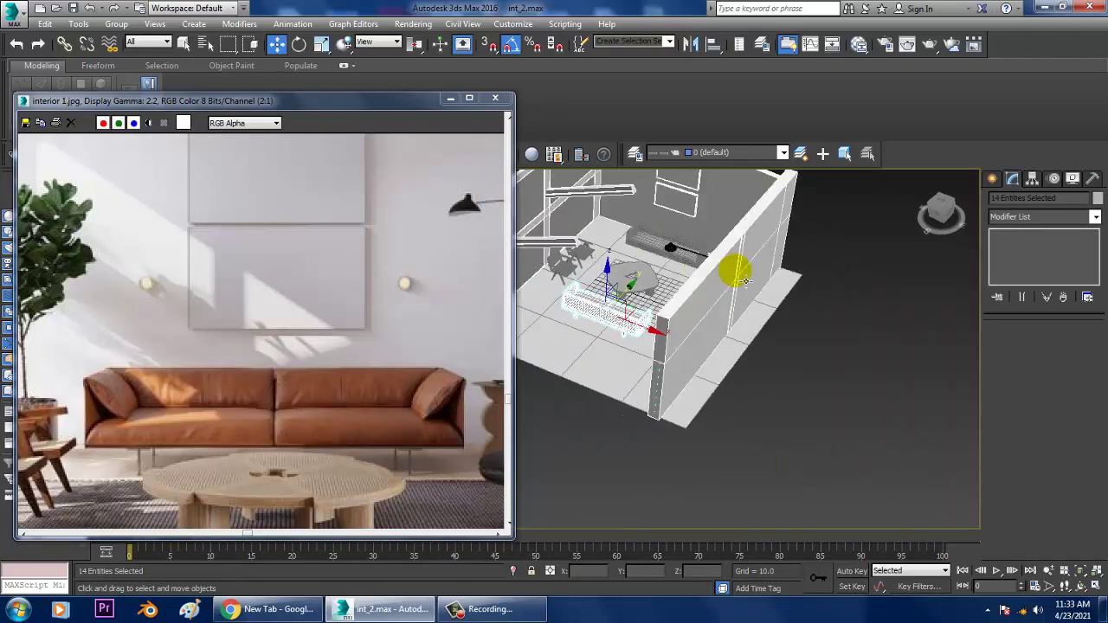
mouse_move(680, 305)
middle_down()
mouse_move(730, 302)
mouse_move(692, 307)
middle_up()
drag(697, 280, 677, 297)
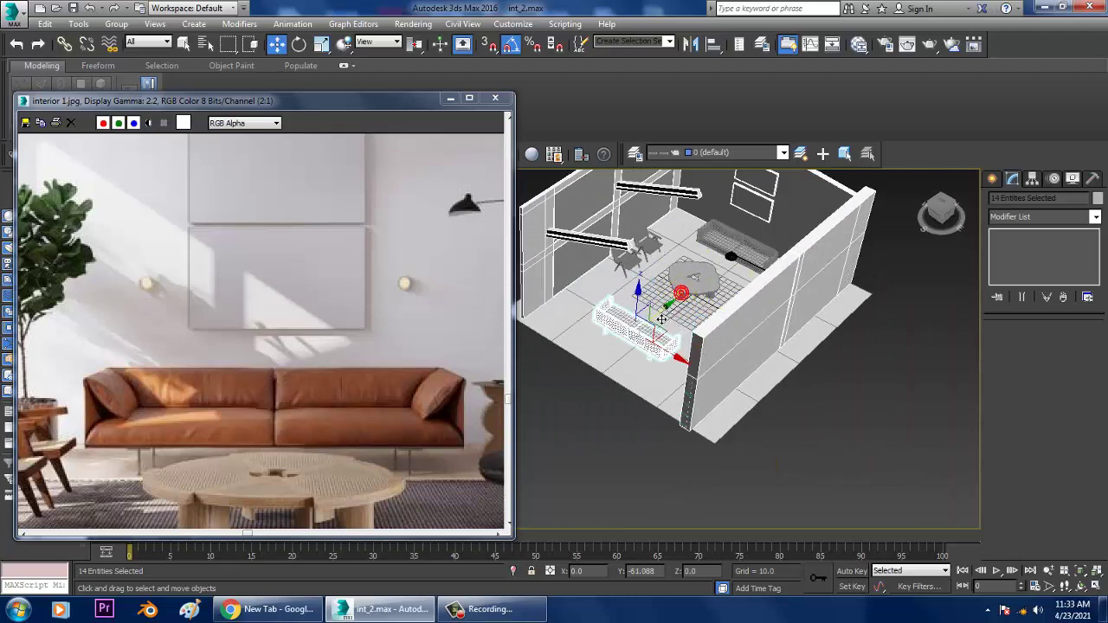
- Examine the second sofa's placement in the room against the full reference image
alt+middle_drag(684, 297, 765, 251)
scroll(761, 248, up, 5)
alt+middle_drag(730, 297, 805, 294)
middle_drag(806, 294, 910, 303)
alt+middle_drag(766, 336, 841, 312)
scroll(801, 326, up, 3)
alt+middle_drag(857, 296, 797, 400)
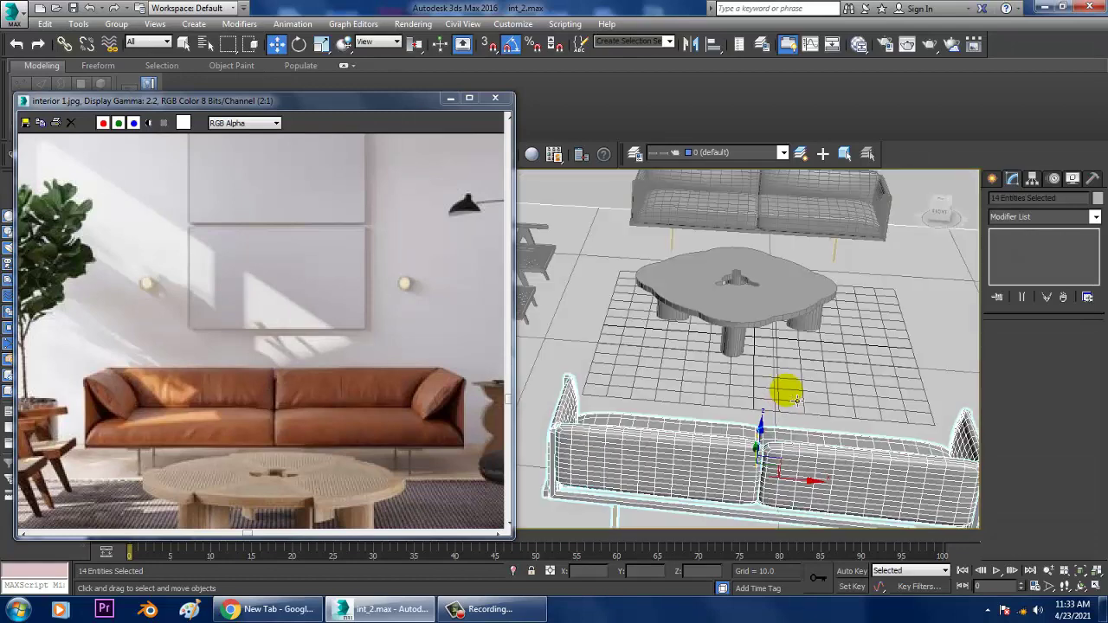
click(373, 427)
scroll(373, 427, down, 1)
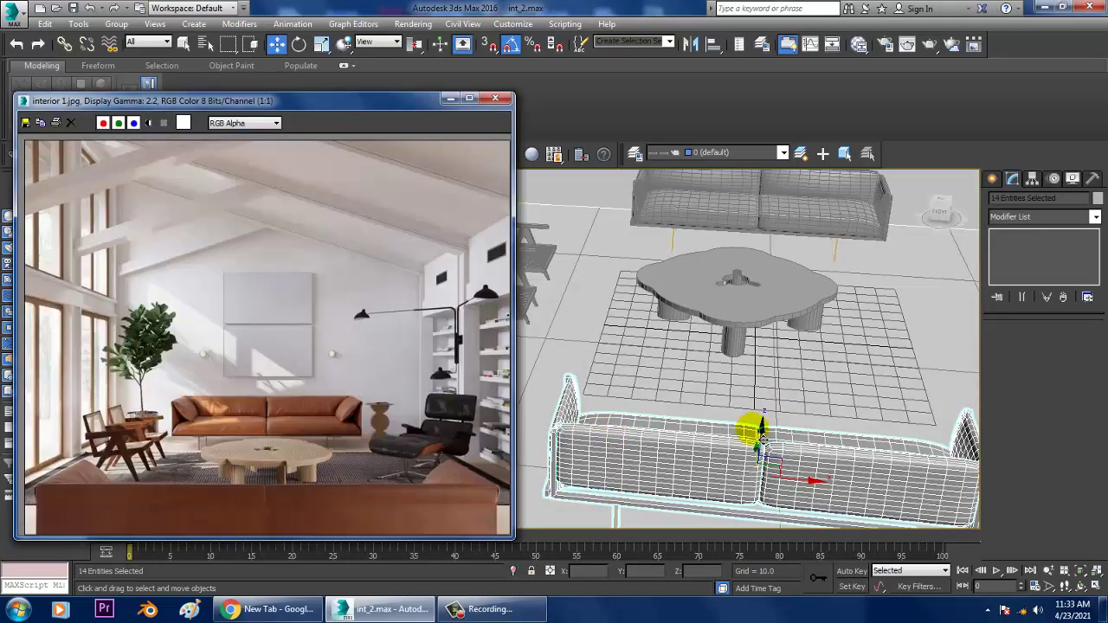
alt+middle_drag(853, 409, 809, 353)
scroll(866, 354, down, 4)
scroll(872, 388, down, 4)
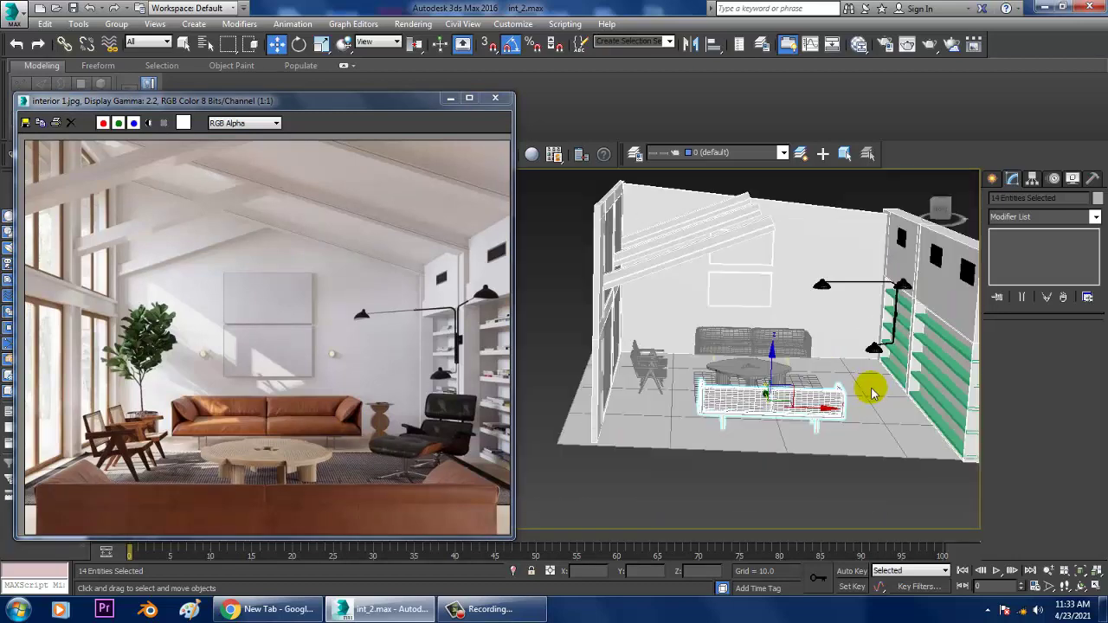
scroll(791, 419, up, 5)
alt+middle_drag(717, 395, 779, 387)
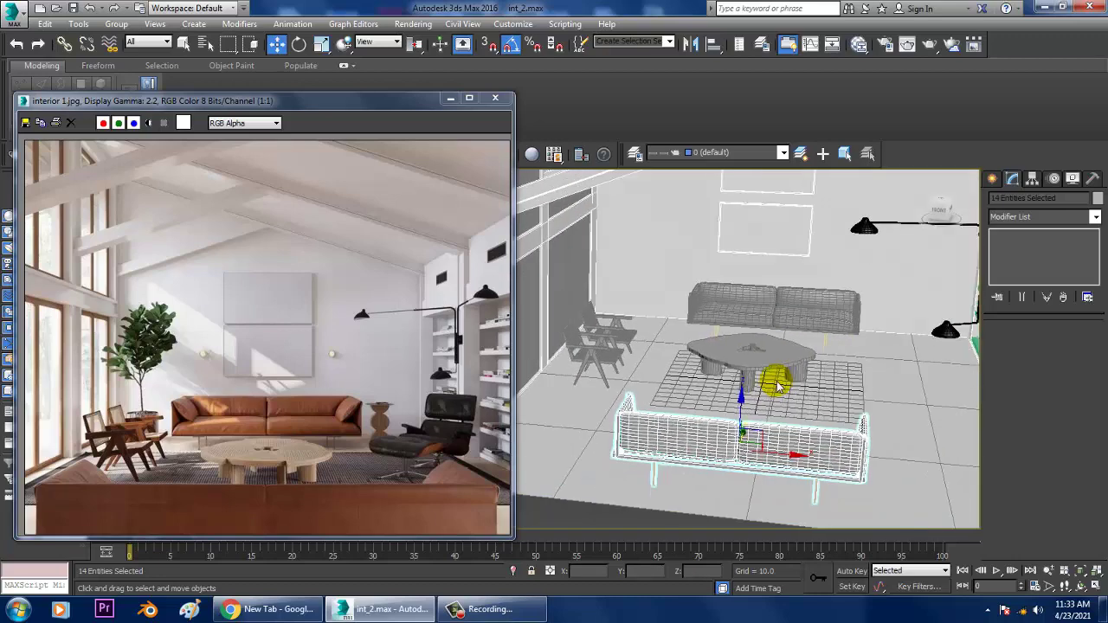
- Unhide all hidden objects in the scene
right_click(822, 243)
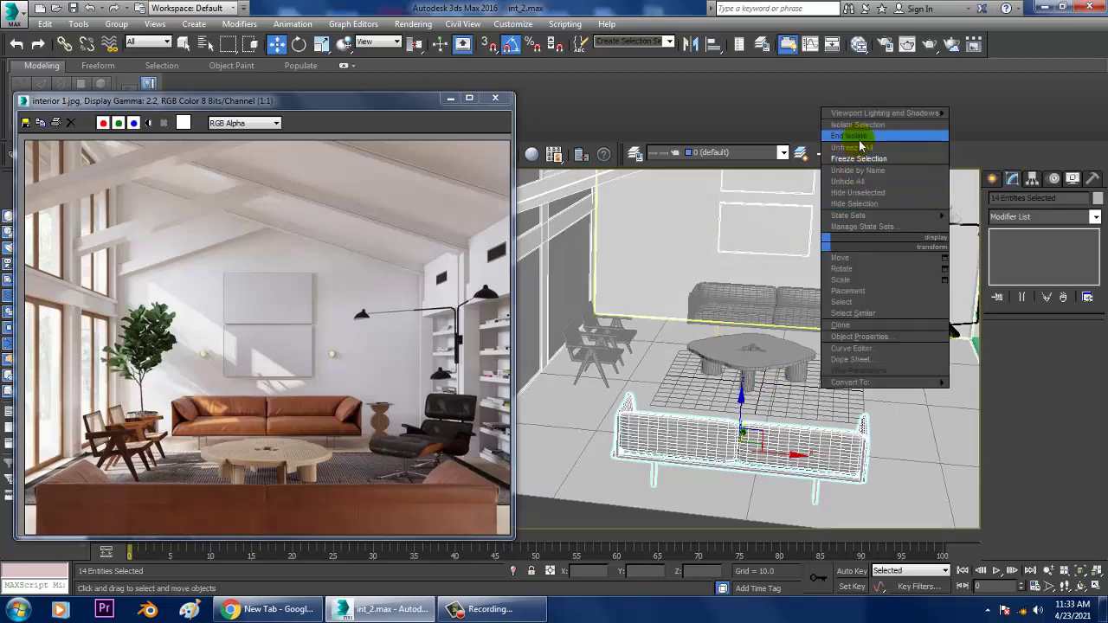
click(866, 184)
alt+middle_drag(760, 330, 816, 248)
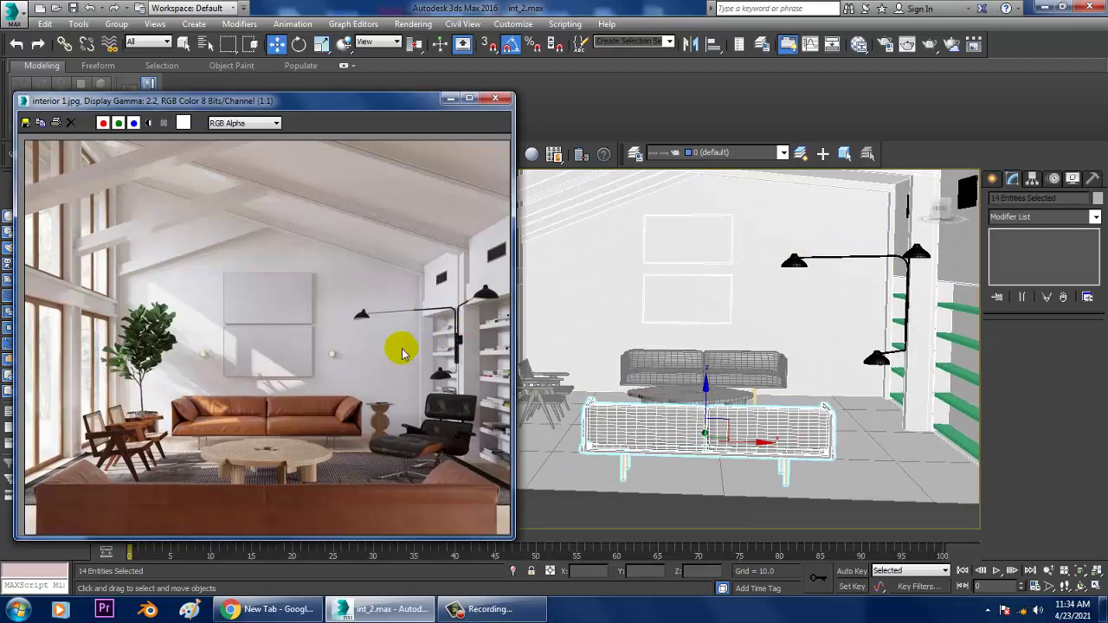
- Create a cylinder with a radius of about 15.9 on the floor between the armchairs and rear sofa, using AutoGrid
scroll(400, 412, up, 1)
middle_drag(399, 421, 387, 349)
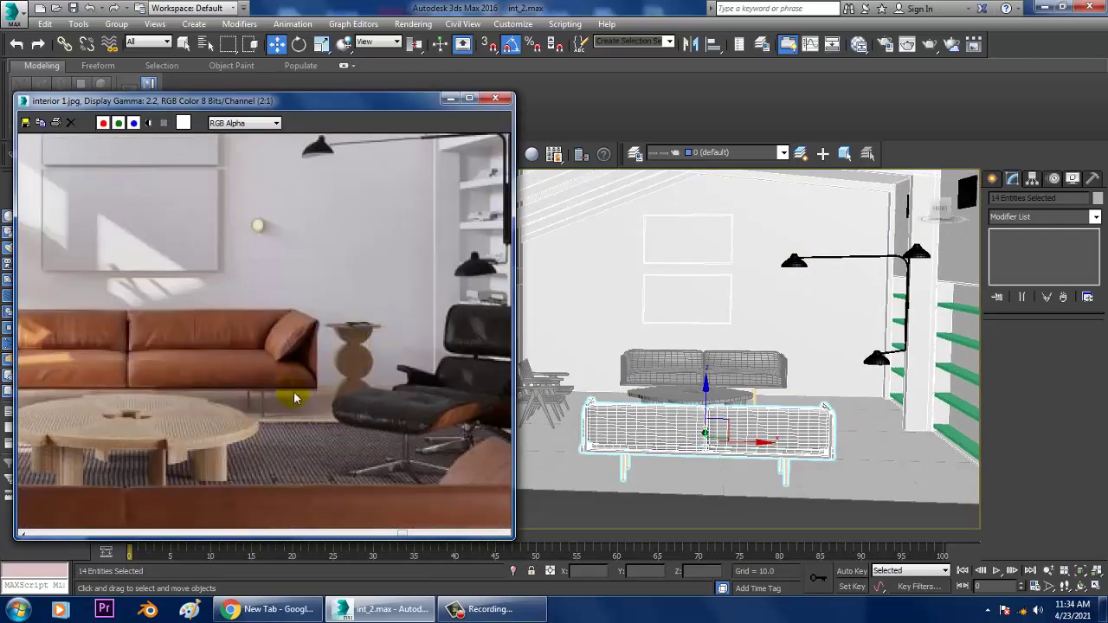
middle_drag(298, 391, 489, 364)
middle_drag(228, 366, 289, 376)
mouse_move(809, 374)
alt+middle_down()
mouse_move(770, 376)
mouse_move(802, 362)
alt+middle_up()
scroll(802, 362, up, 3)
click(993, 179)
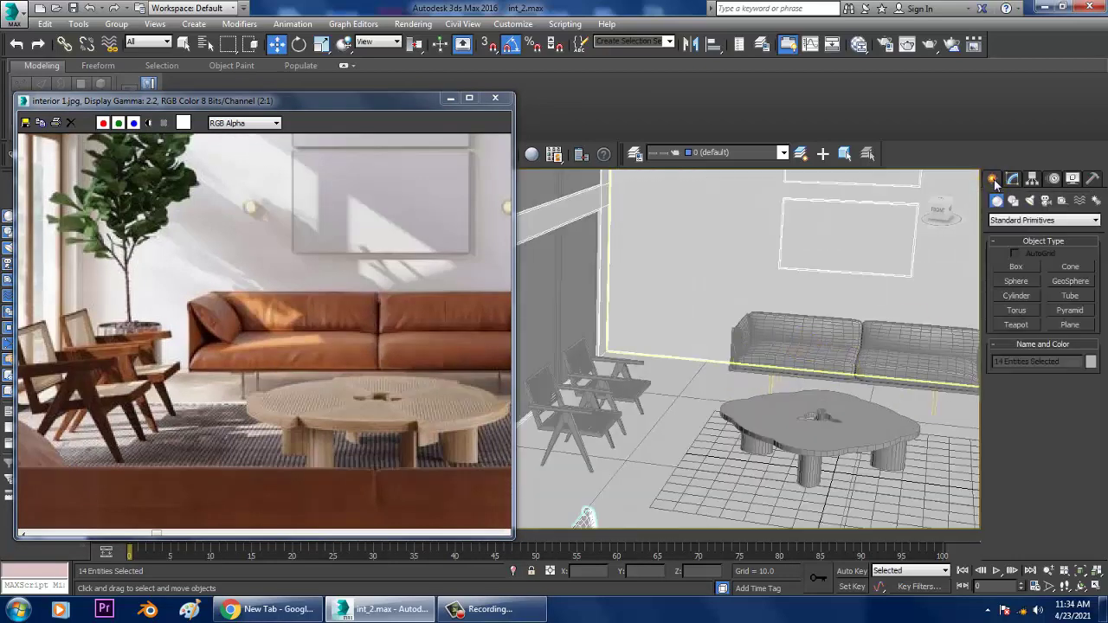
click(1020, 296)
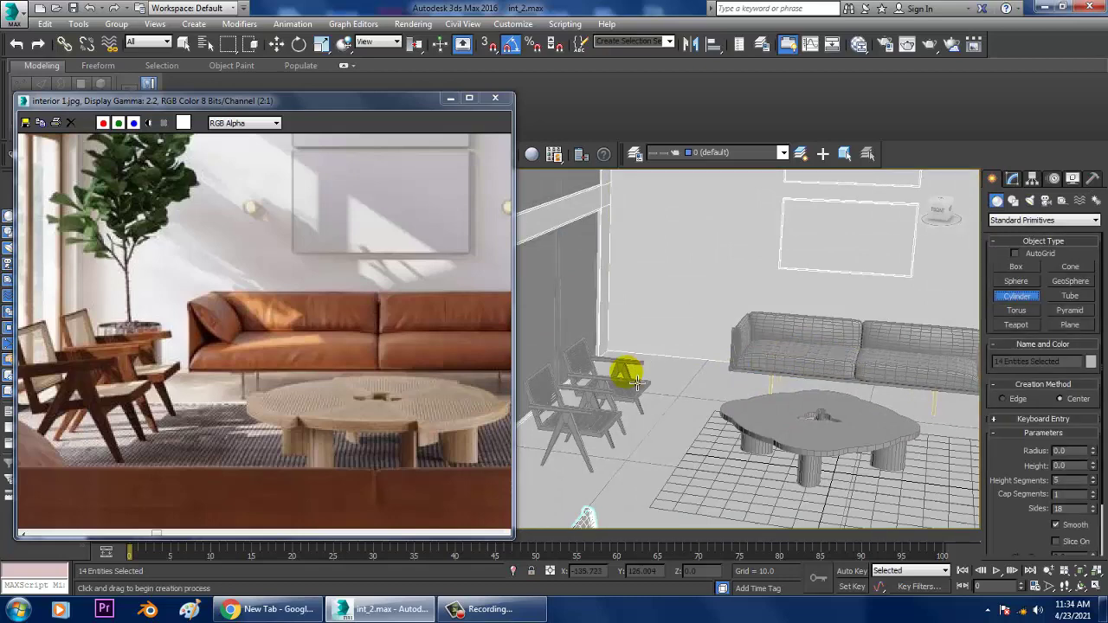
scroll(719, 344, up, 5)
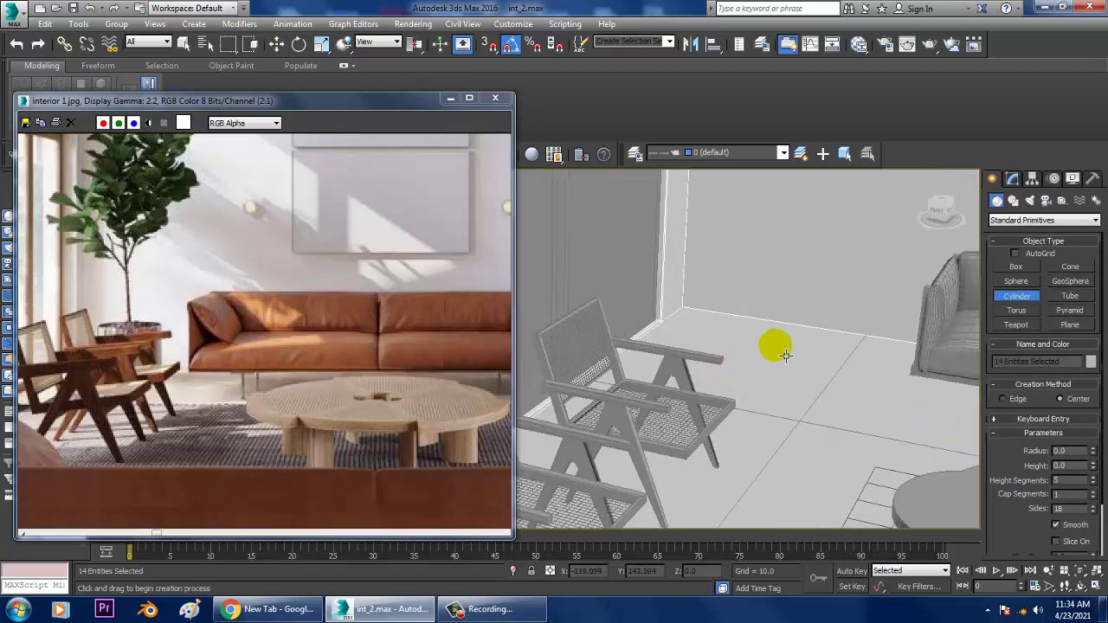
click(1015, 254)
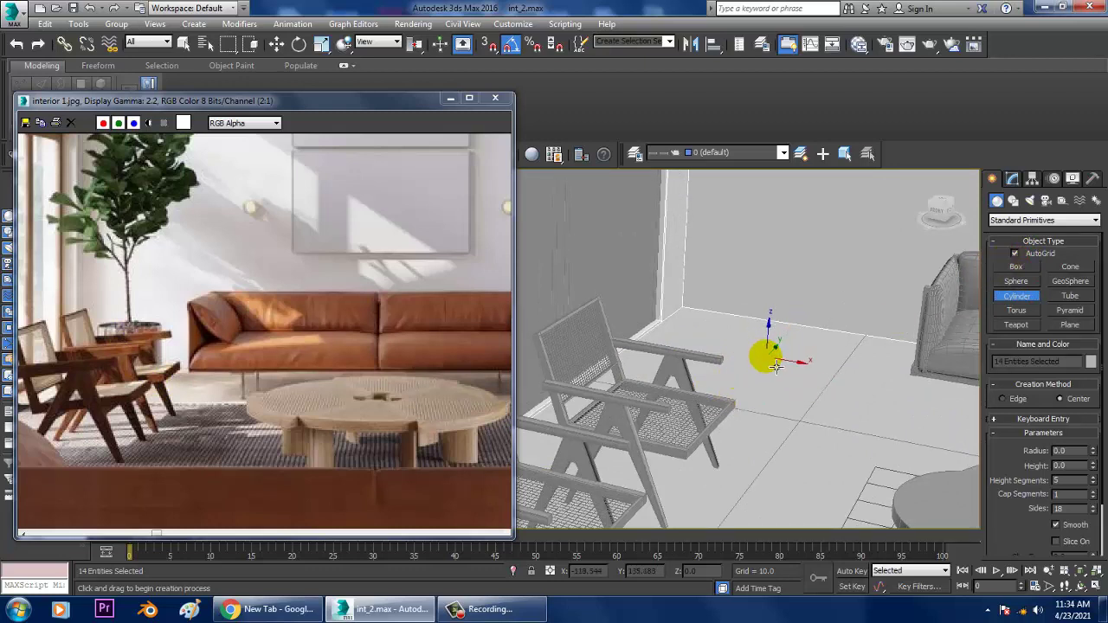
drag(776, 367, 792, 382)
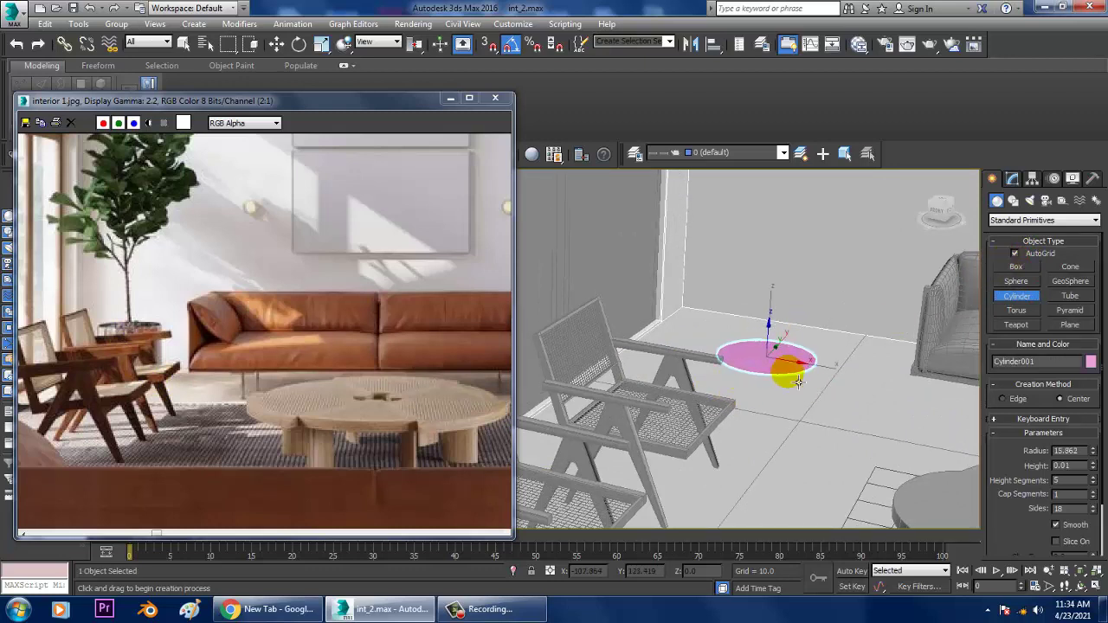
click(797, 325)
key(w)
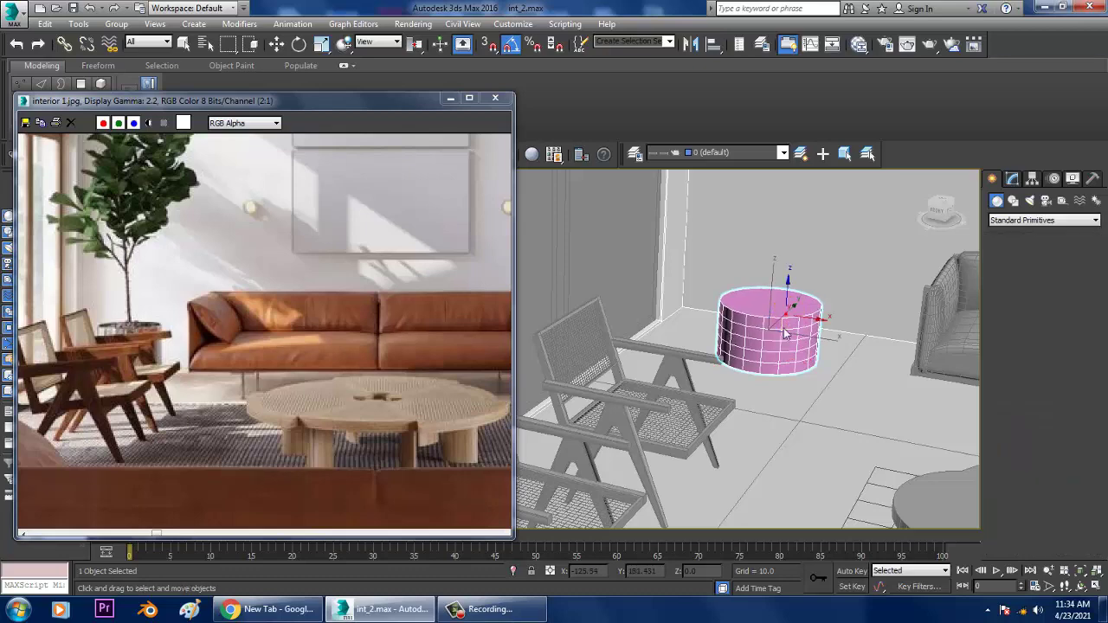
- Scale the cylinder taller along Z to about 131 percent
alt+middle_drag(788, 335, 856, 341)
key(alt+q)
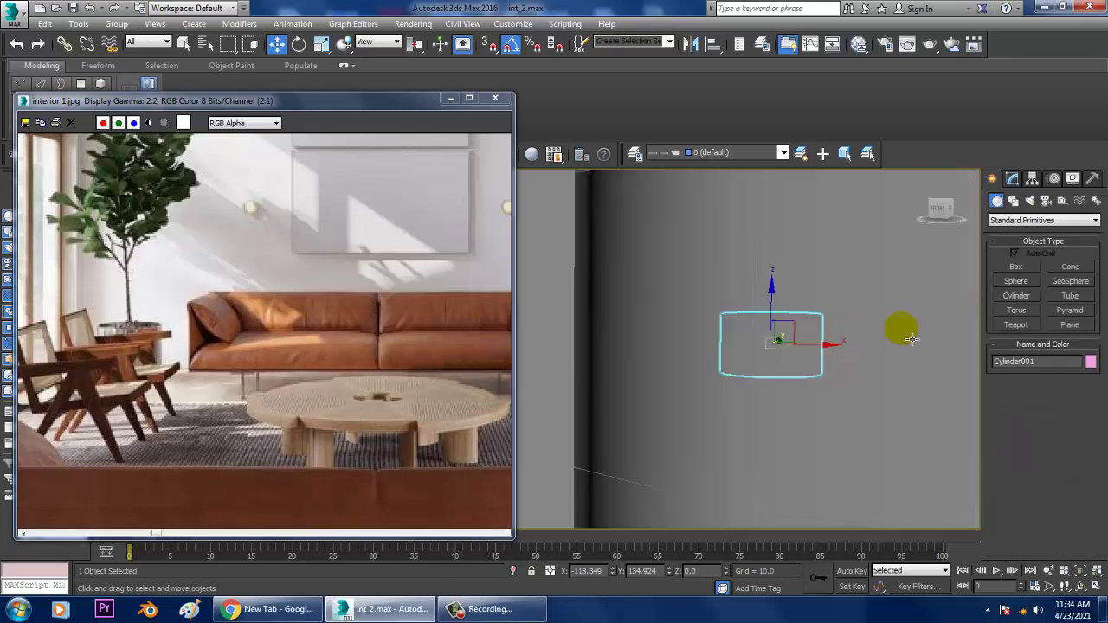
scroll(834, 361, up, 5)
alt+middle_drag(793, 389, 736, 413)
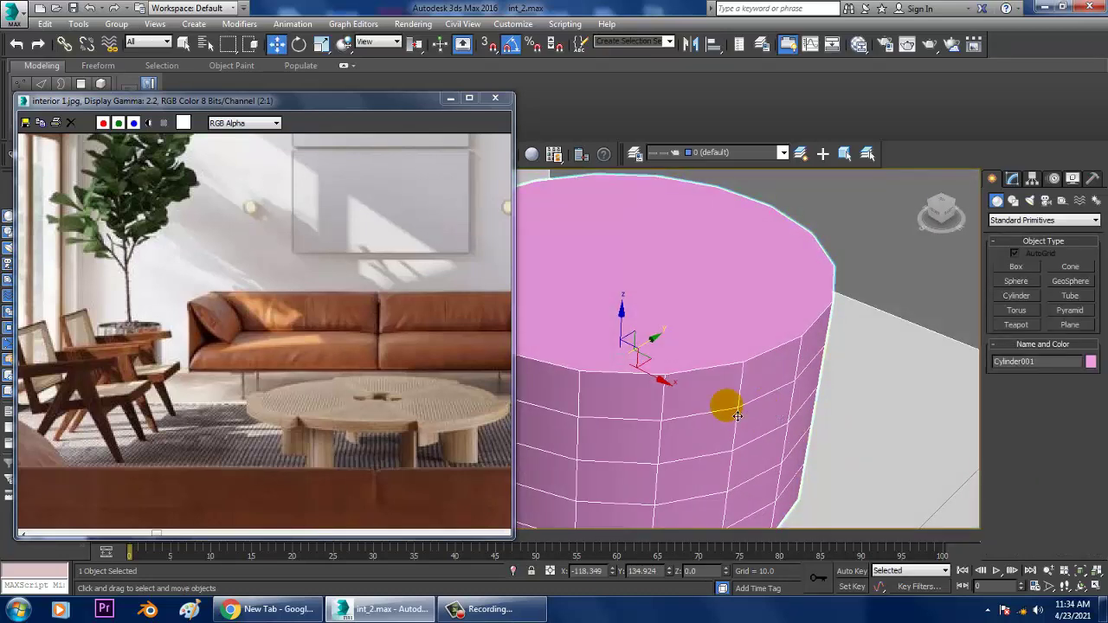
key(r)
scroll(651, 367, down, 4)
drag(645, 357, 646, 335)
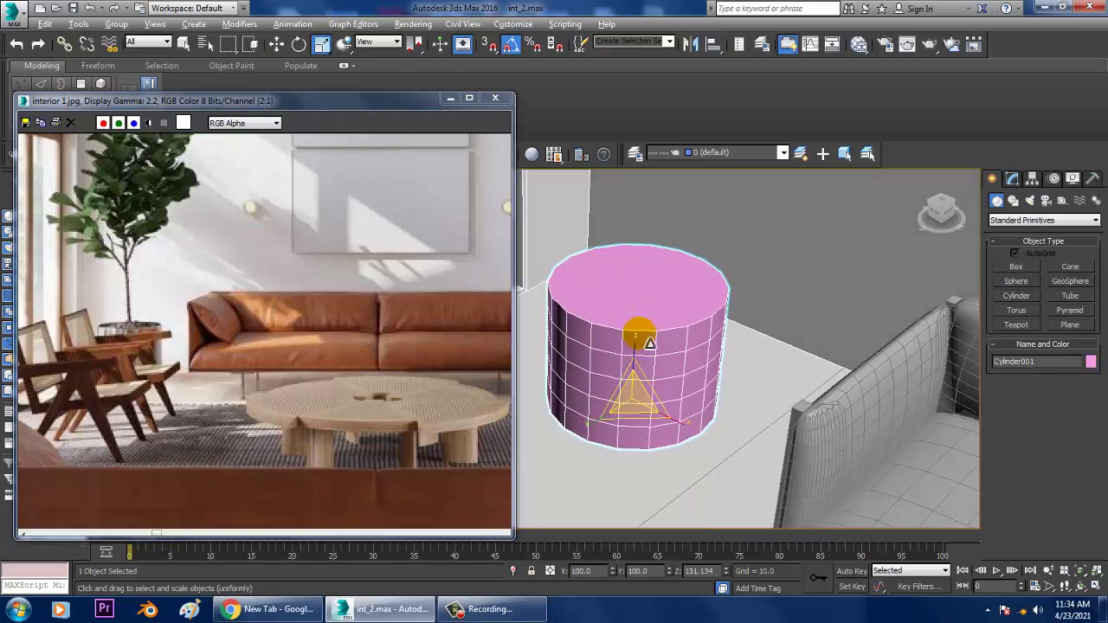
alt+middle_drag(648, 344, 755, 298)
scroll(675, 341, down, 3)
alt+middle_drag(754, 299, 710, 348)
key(w)
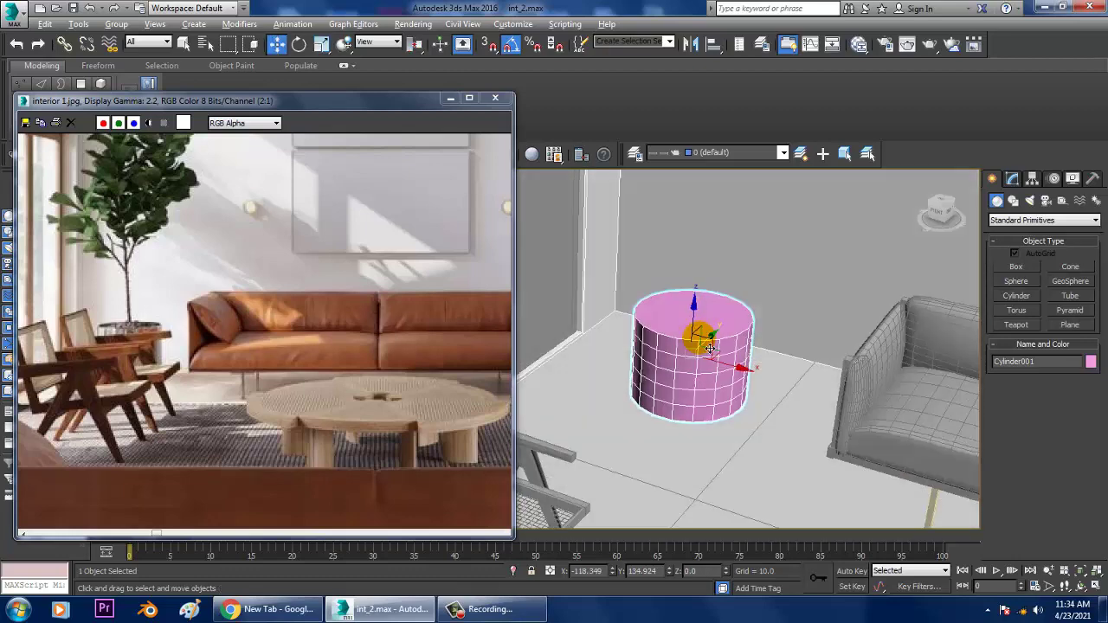
- Convert the cylinder to an Editable Poly and select its top polygon
scroll(710, 348, up, 2)
right_click(704, 292)
mouse_move(767, 432)
click(894, 449)
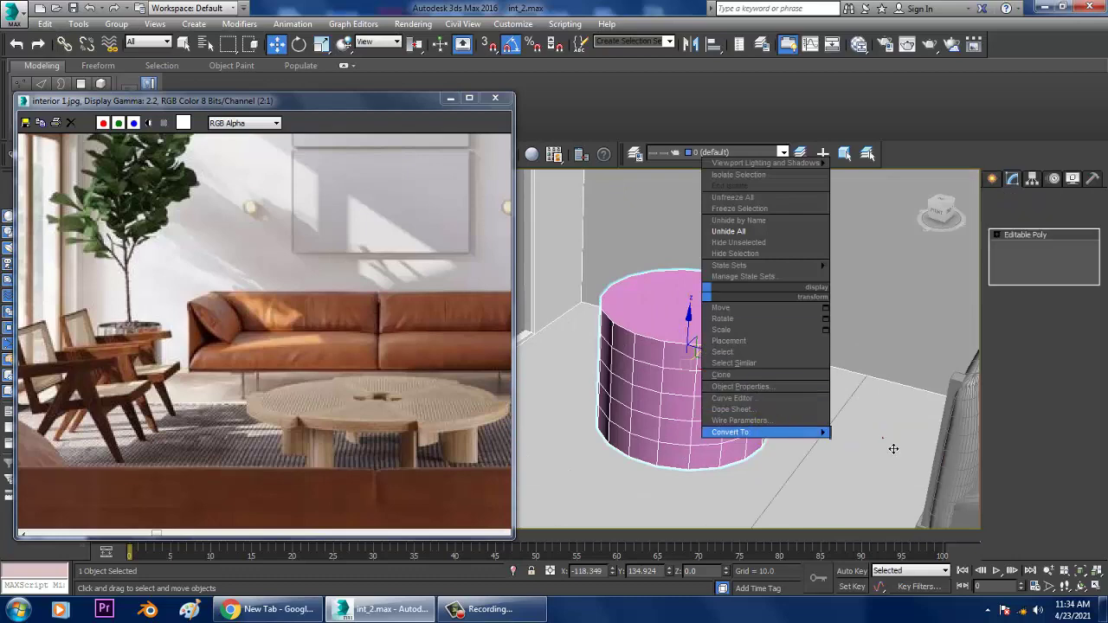
key(4)
click(713, 294)
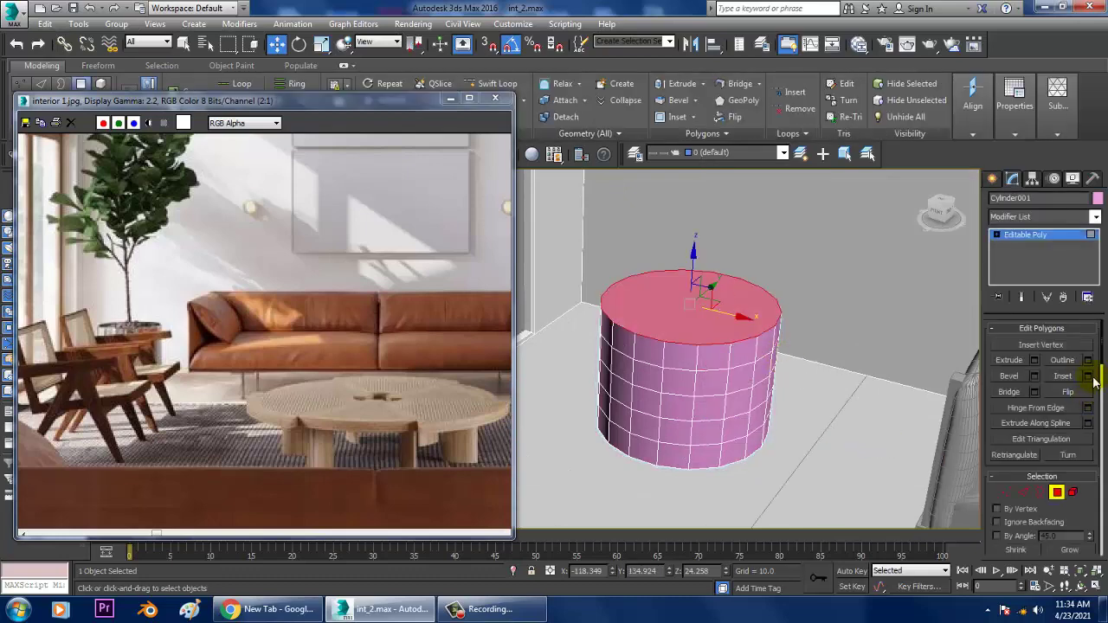
- Inset the cylinder's top polygon for a thin rim and extrude it inward to a height of about -1.779
click(1088, 376)
click(543, 396)
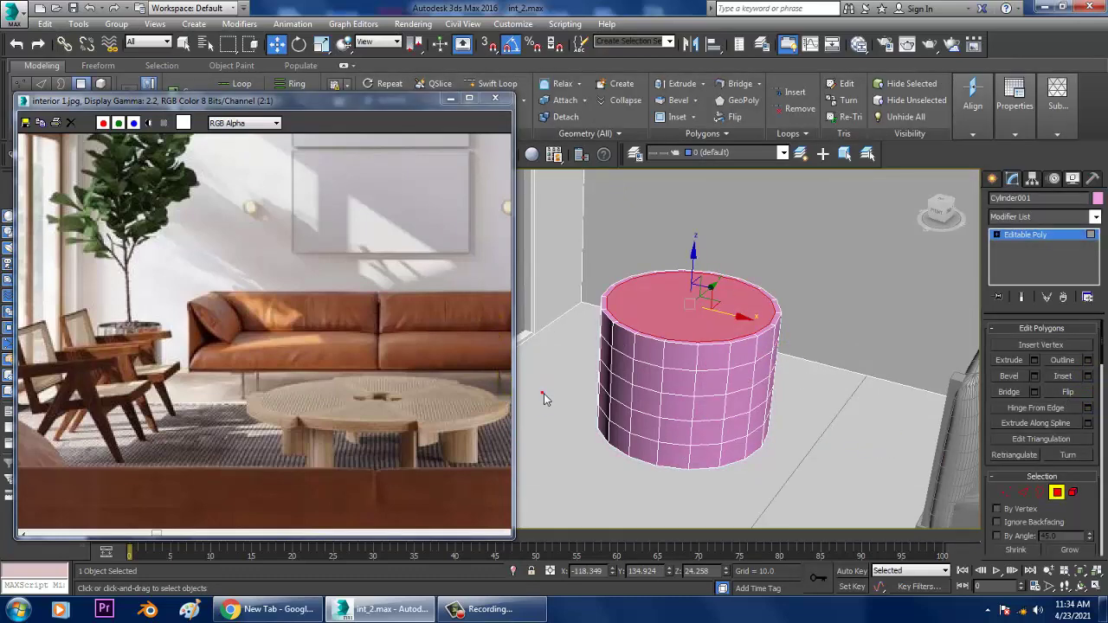
click(1034, 361)
drag(547, 377, 568, 446)
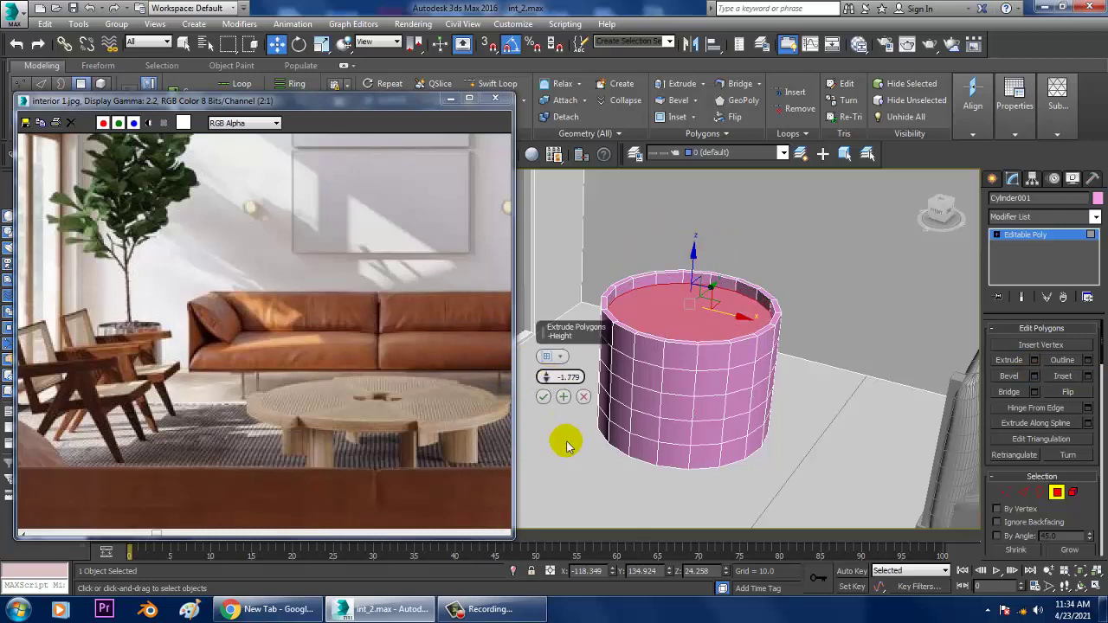
click(543, 397)
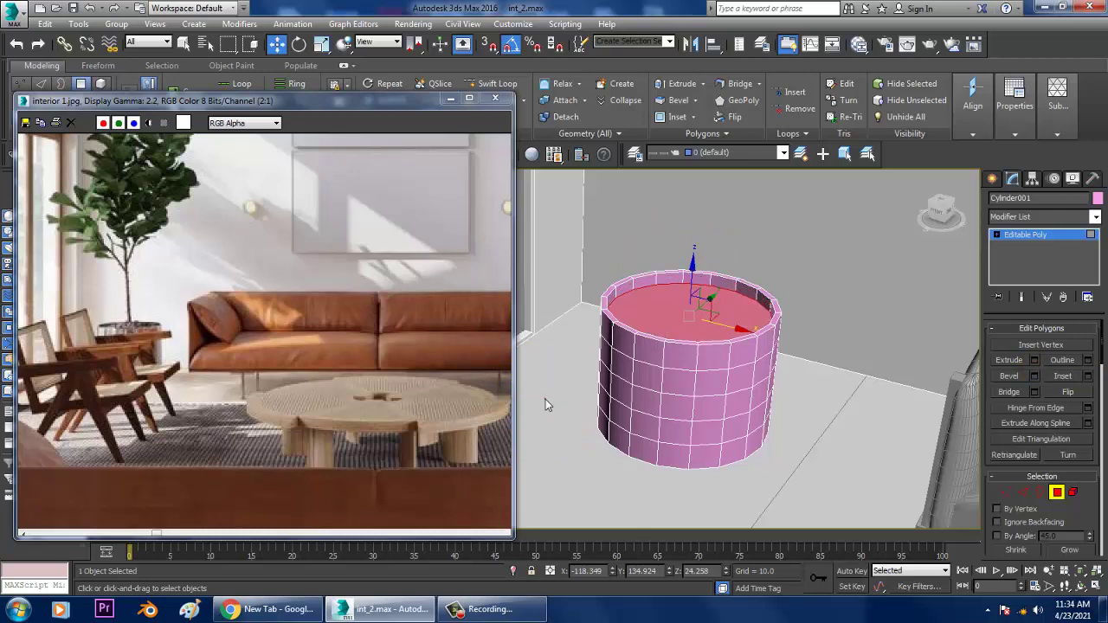
click(1017, 238)
- Draw the plant's trunk in the Front view as a multi-point line rising from the pot and leaning slightly sideways
key(alt+w)
right_click(904, 215)
key(z)
key(alt+w)
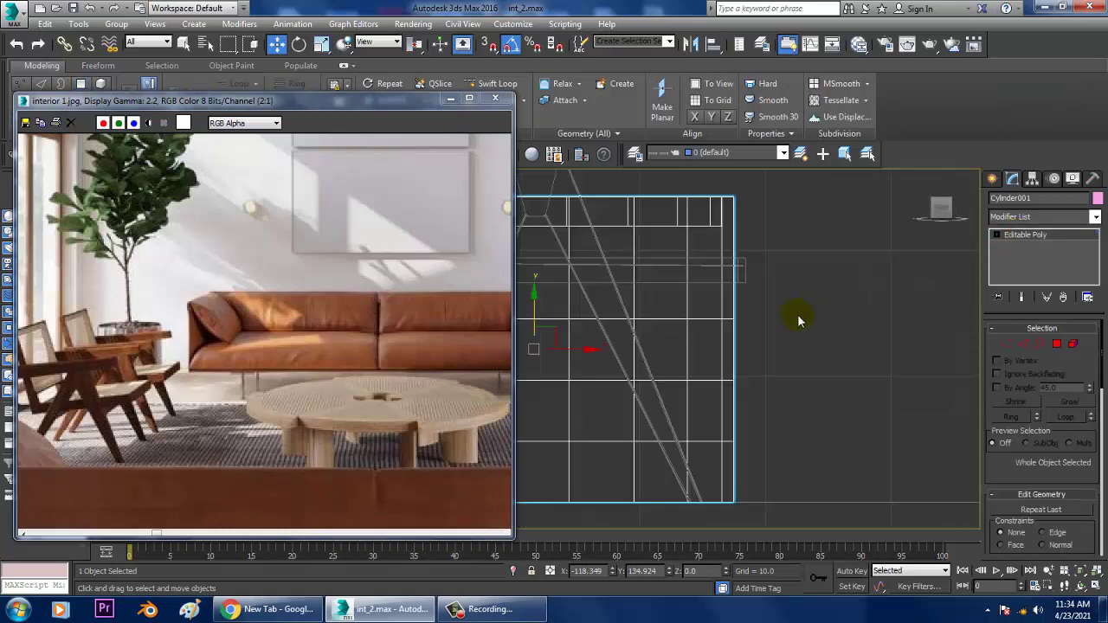
scroll(799, 322, down, 5)
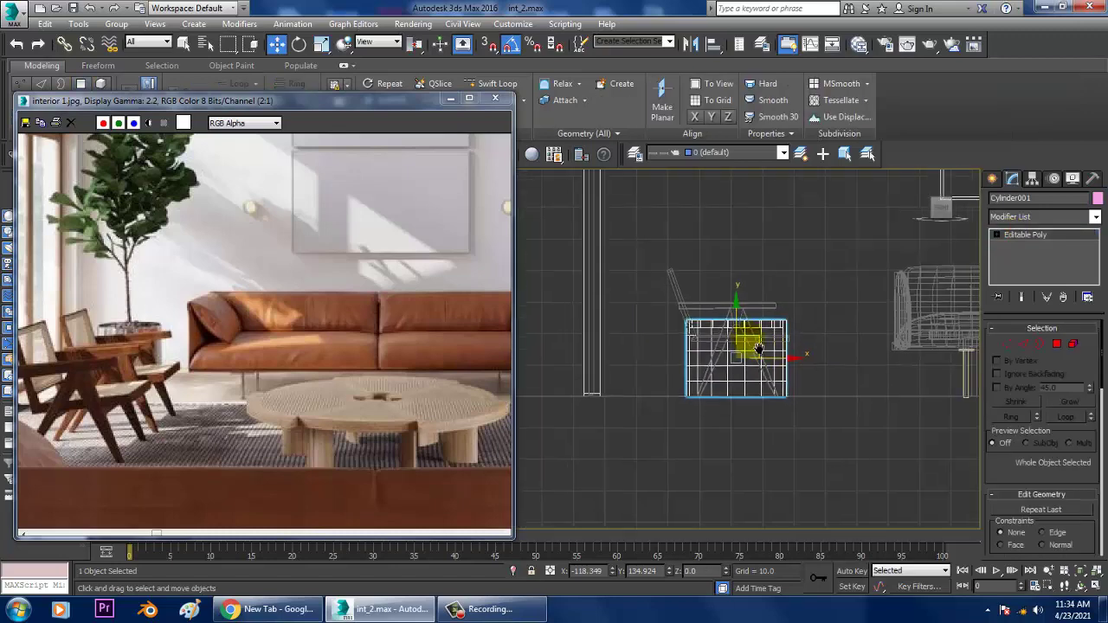
click(989, 178)
scroll(351, 329, up, 3)
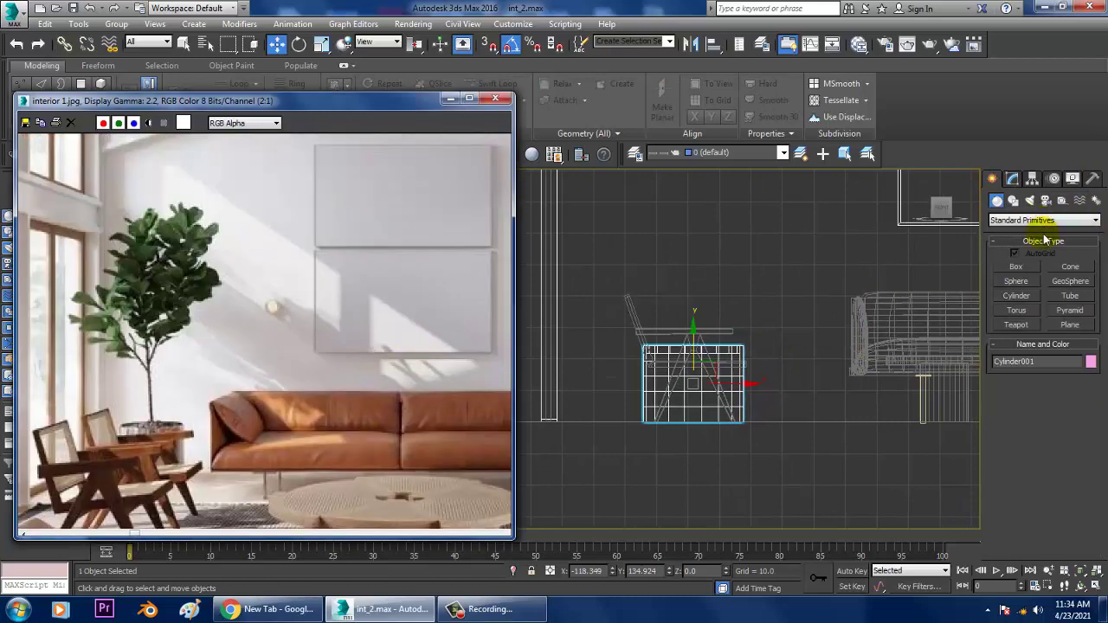
middle_drag(692, 278, 661, 373)
click(1014, 201)
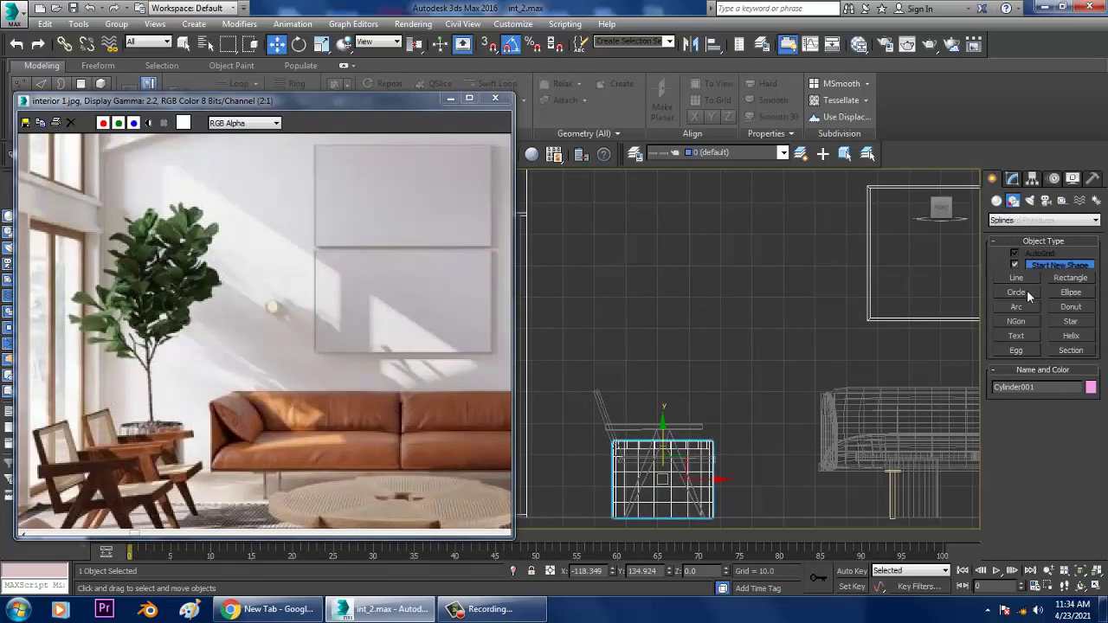
click(1015, 277)
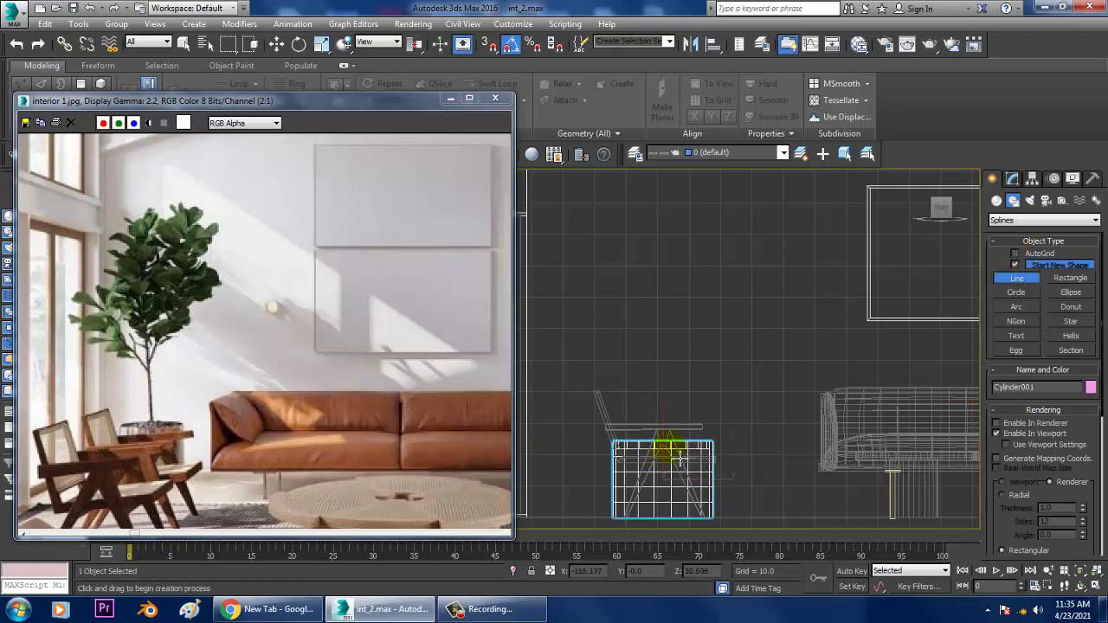
click(669, 446)
click(669, 342)
click(690, 259)
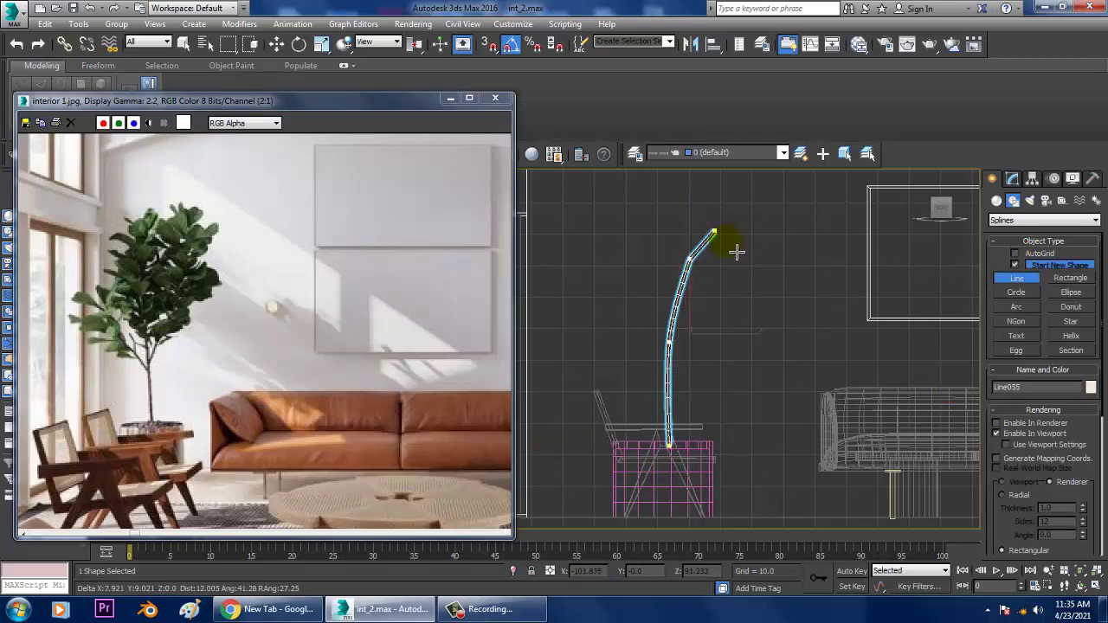
middle_drag(737, 251, 717, 441)
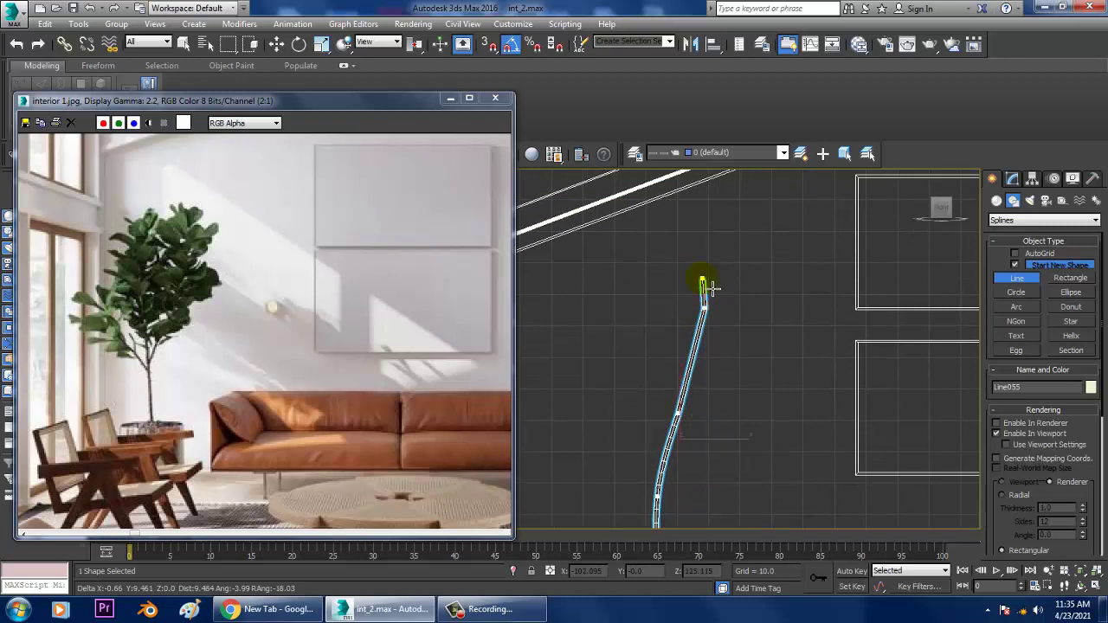
click(703, 280)
right_click(704, 280)
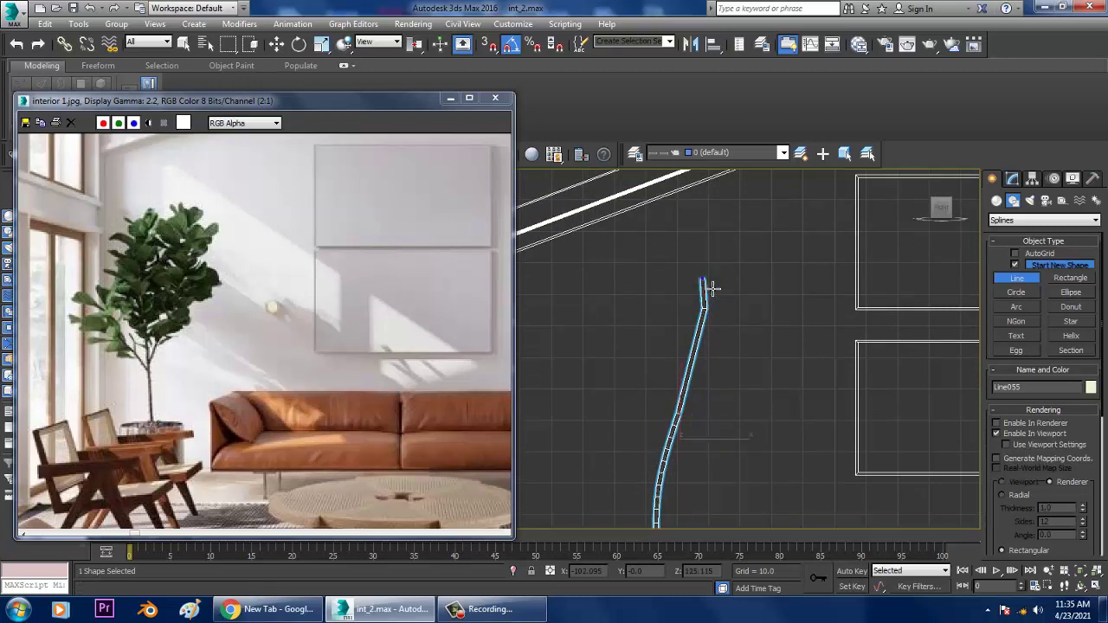
- Switch the trunk line's rendering cross-section from rectangular to Radial
right_click(821, 375)
click(1012, 179)
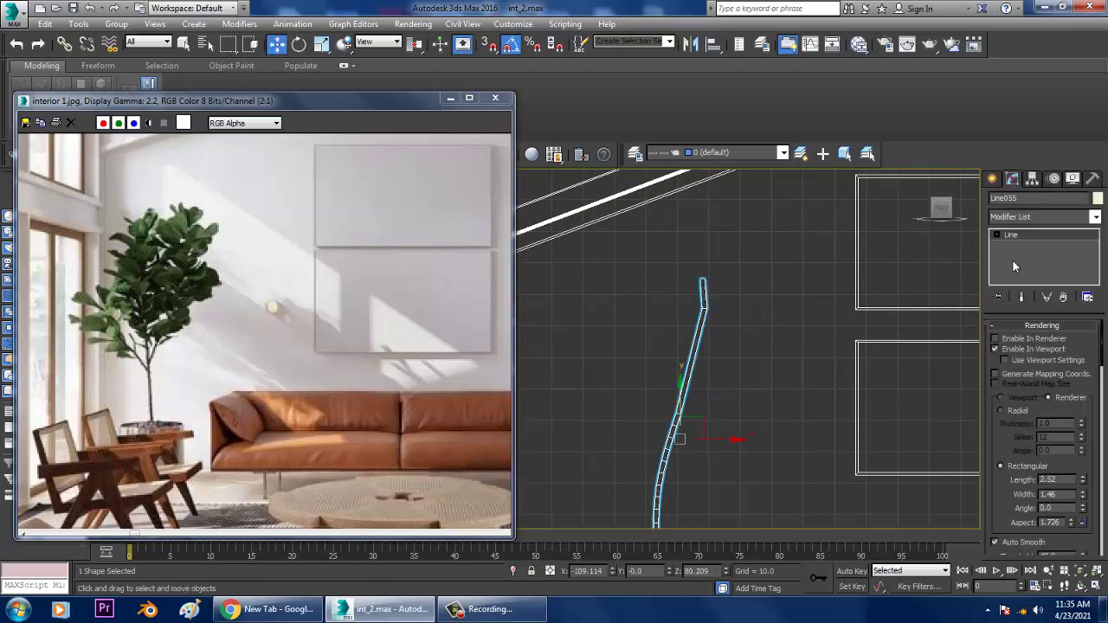
click(1010, 412)
- Draw a zigzag branch line from the middle of the trunk upward toward the window side
middle_drag(810, 417, 835, 290)
click(992, 180)
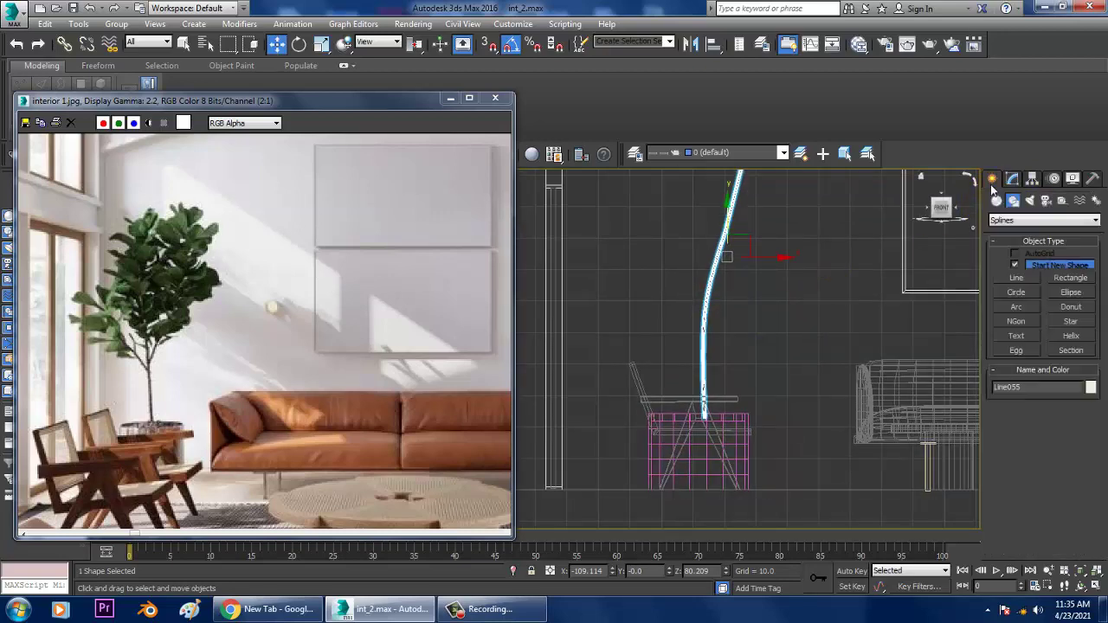
click(1018, 277)
click(719, 297)
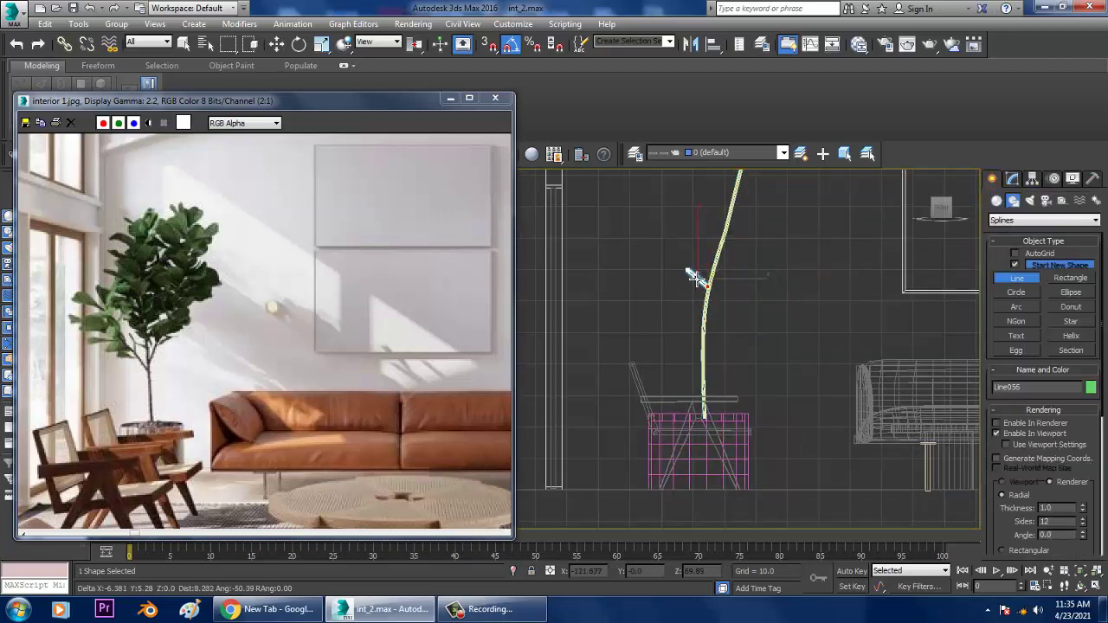
middle_drag(676, 253, 698, 300)
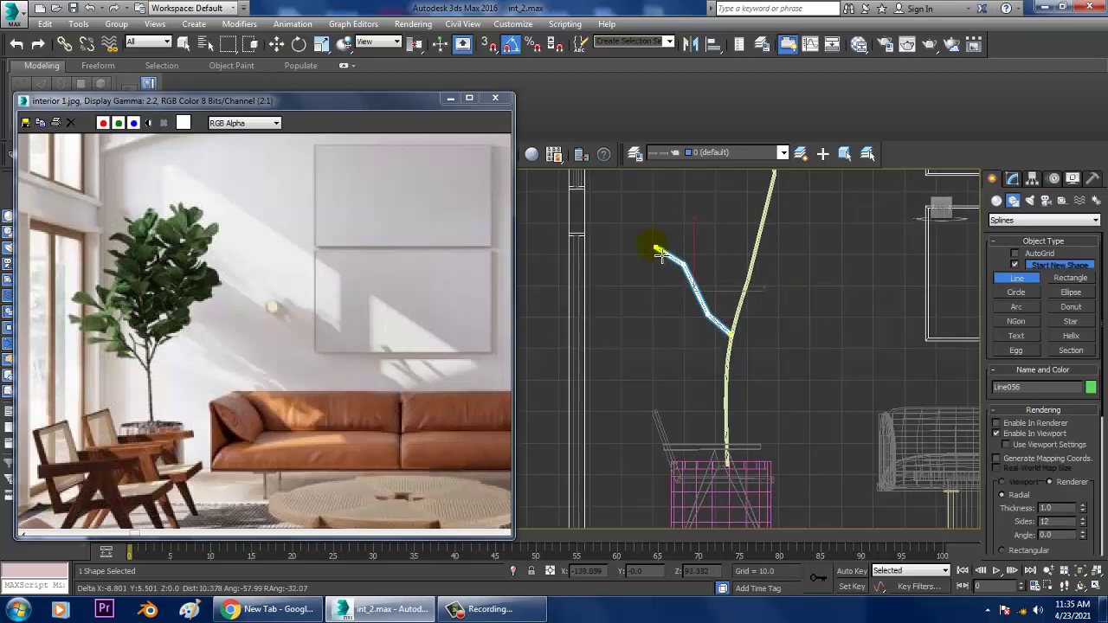
click(653, 246)
right_click(652, 245)
- Draw a curved three-point branch line from the upper trunk toward the wall frames
middle_drag(826, 333, 822, 405)
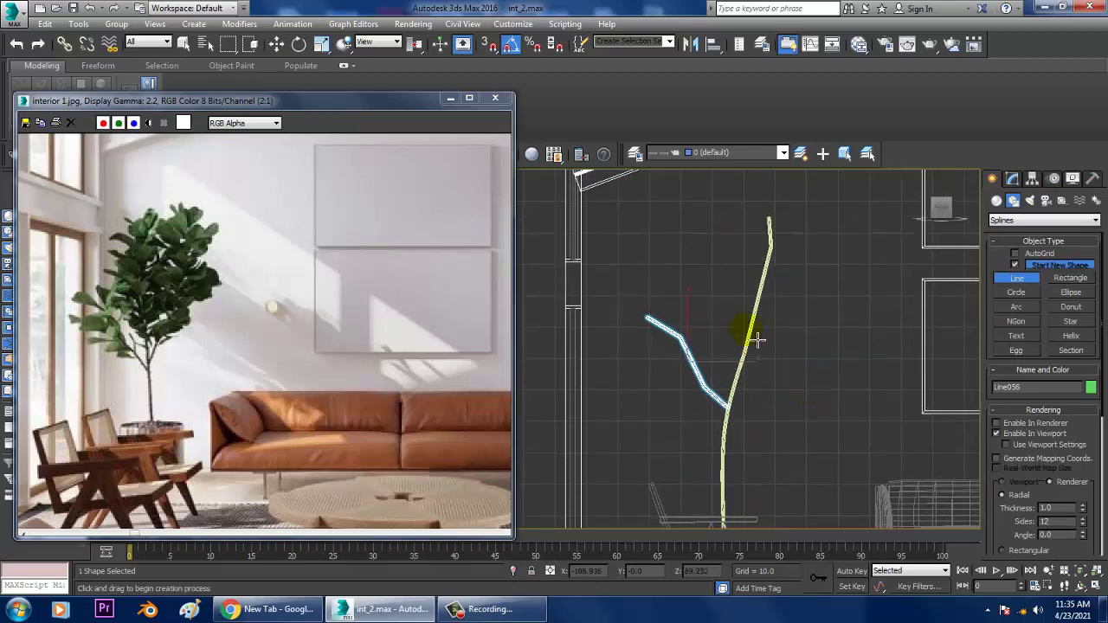
click(750, 331)
click(795, 303)
click(819, 249)
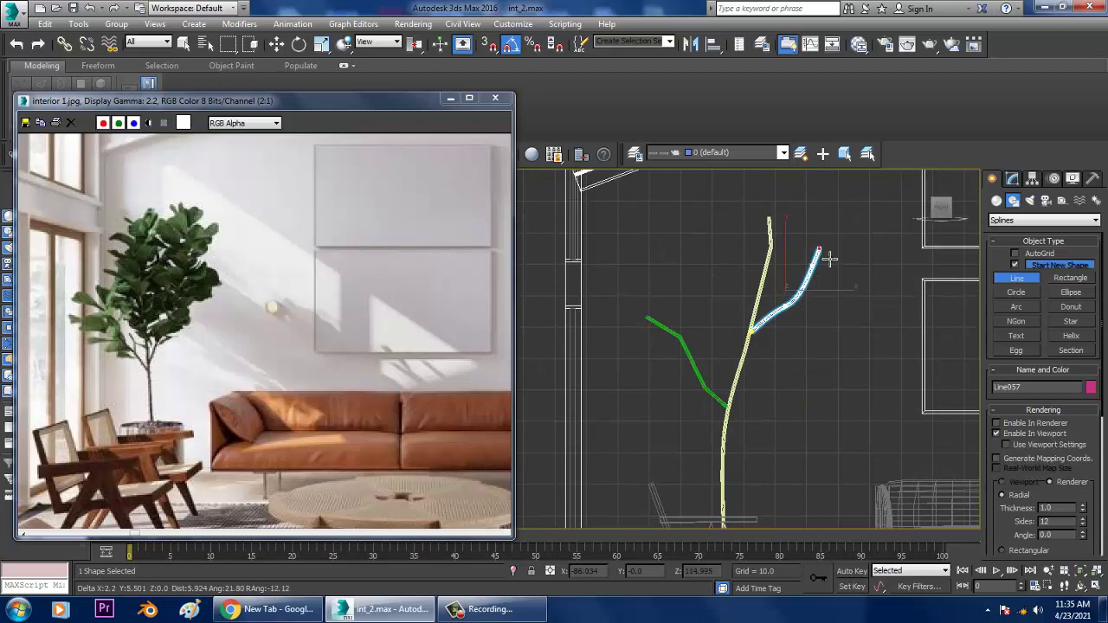
right_click(843, 266)
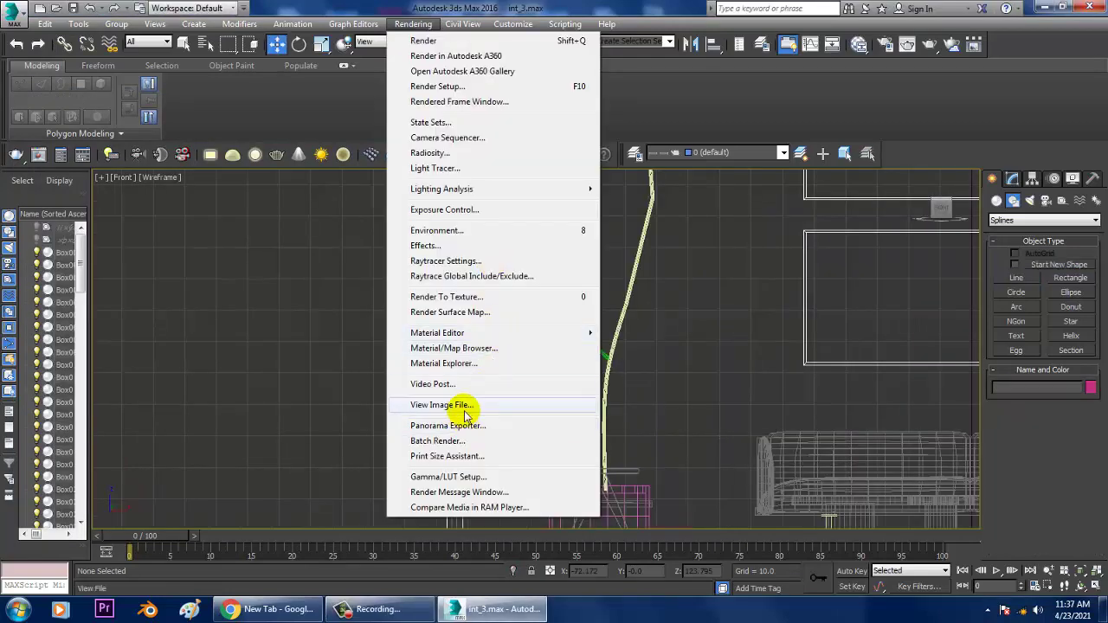
- Open the reference image interior 1 in the image viewer and place it beside the modelling view
click(487, 352)
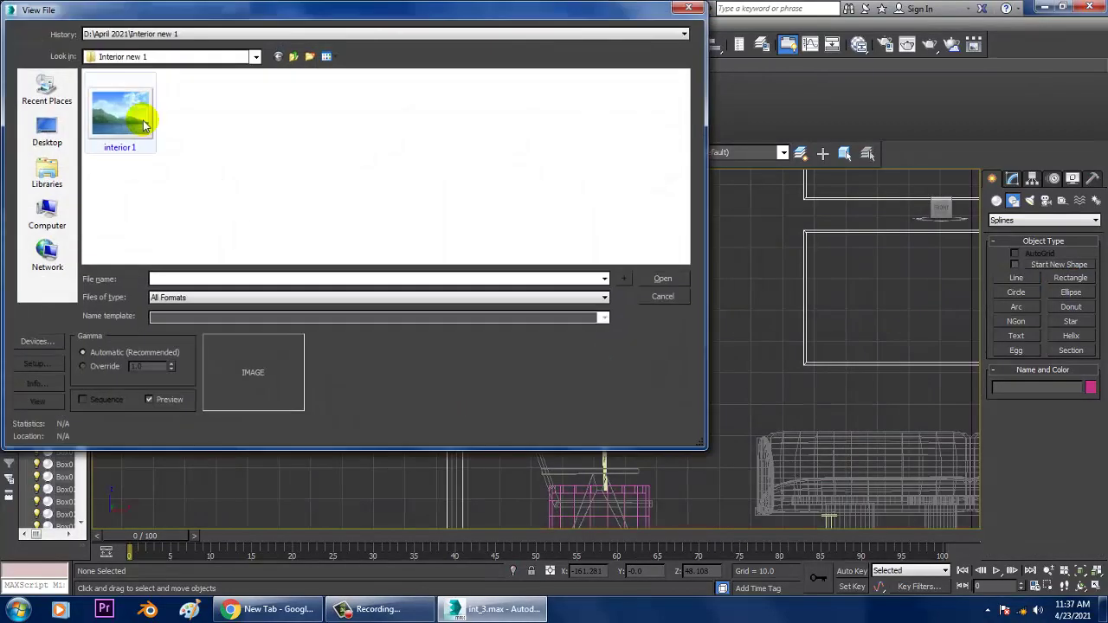
click(144, 121)
click(662, 279)
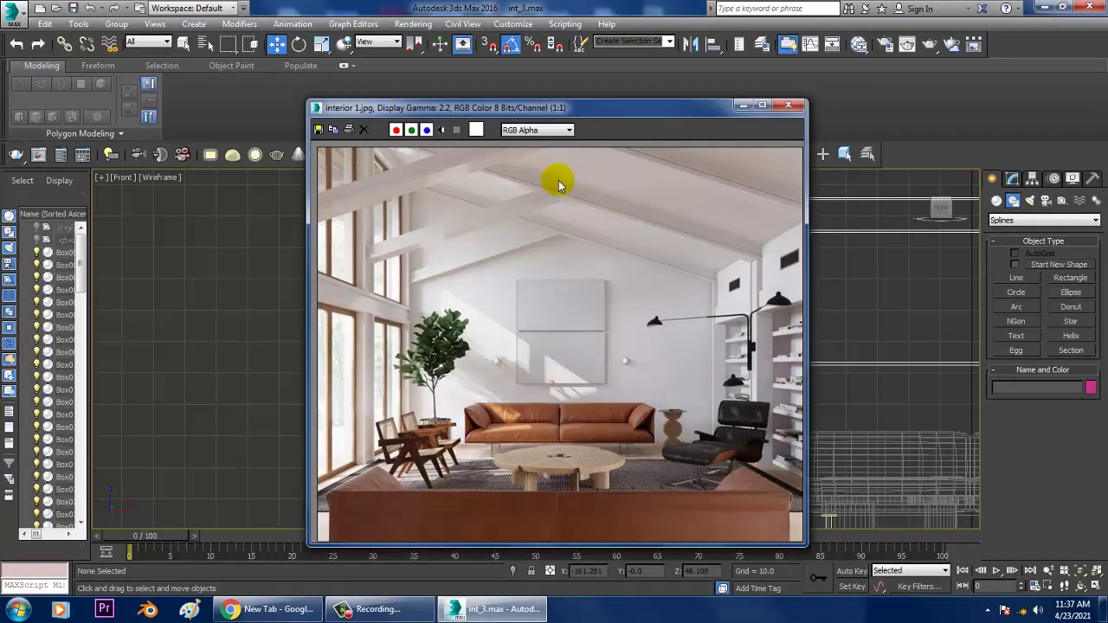
drag(592, 111, 163, 89)
- Draw a two-segment branch line from the upper trunk toward the wall frames and enable its thickness in the viewport
scroll(652, 297, up, 2)
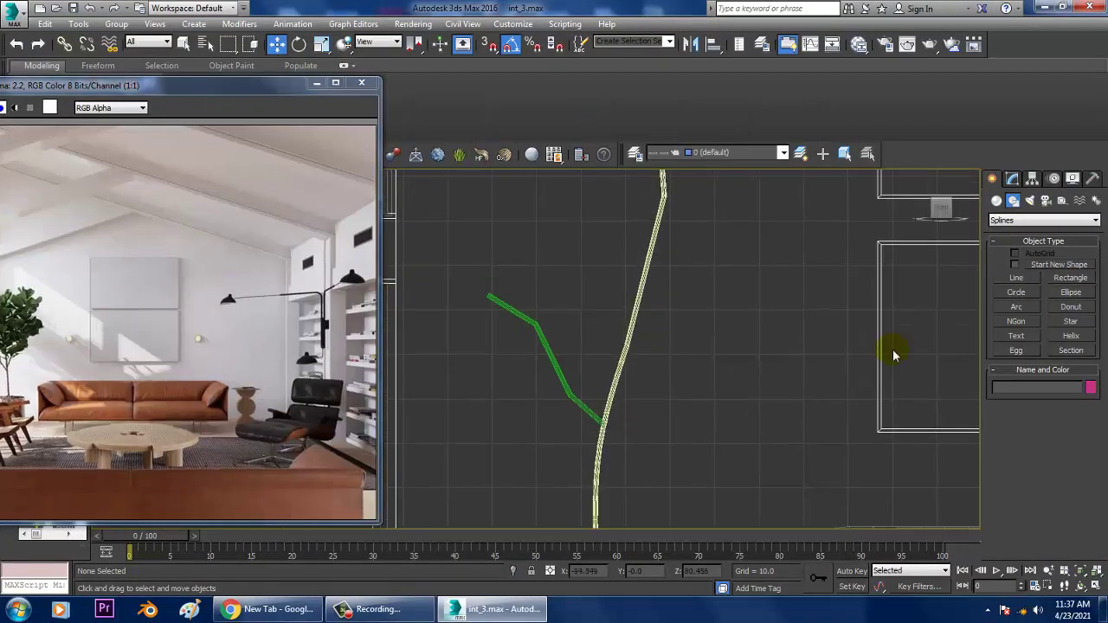
click(1017, 279)
middle_drag(690, 292, 664, 374)
click(618, 379)
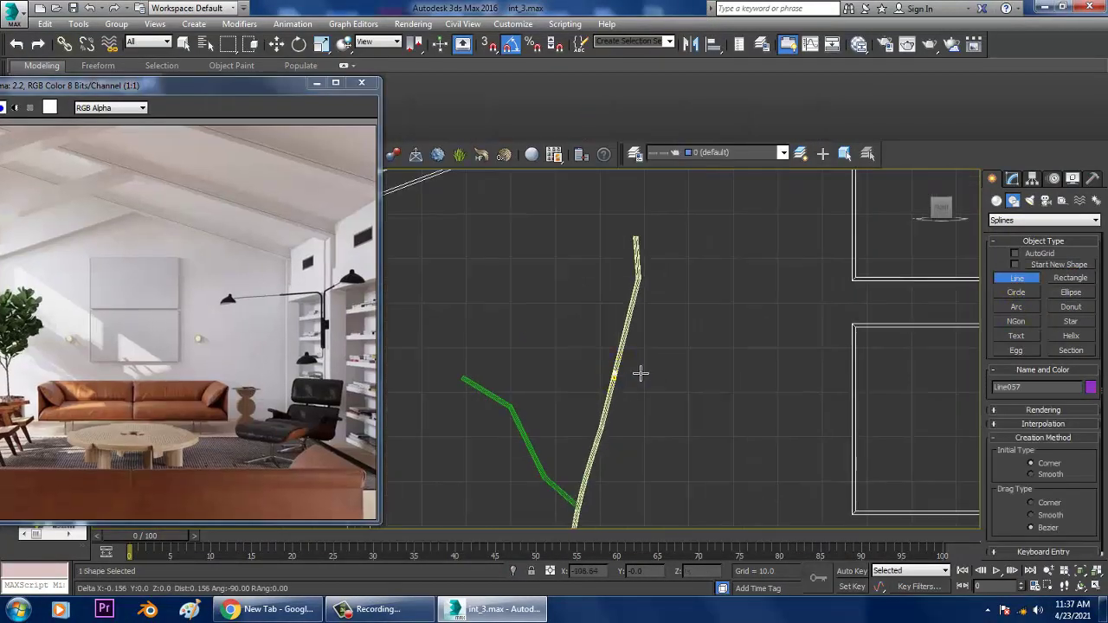
click(684, 322)
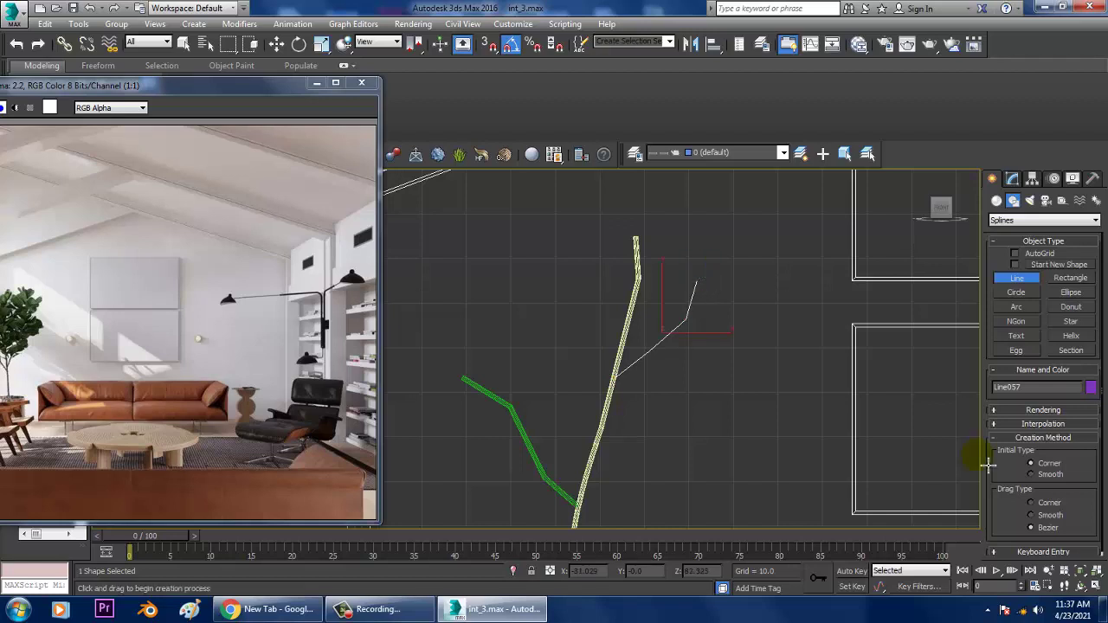
key(w)
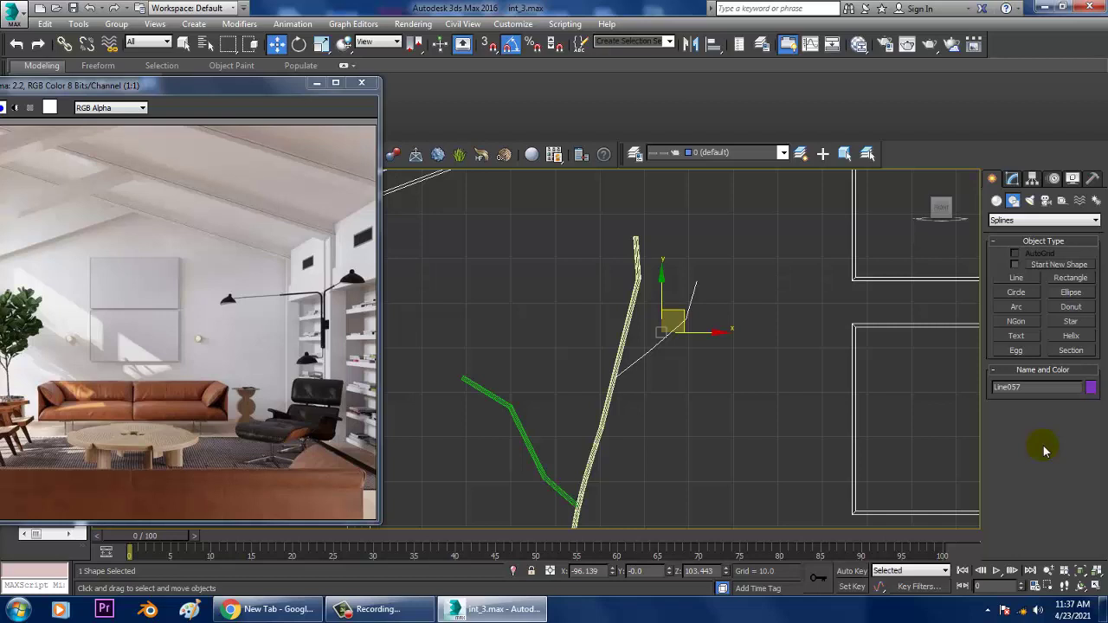
click(1012, 179)
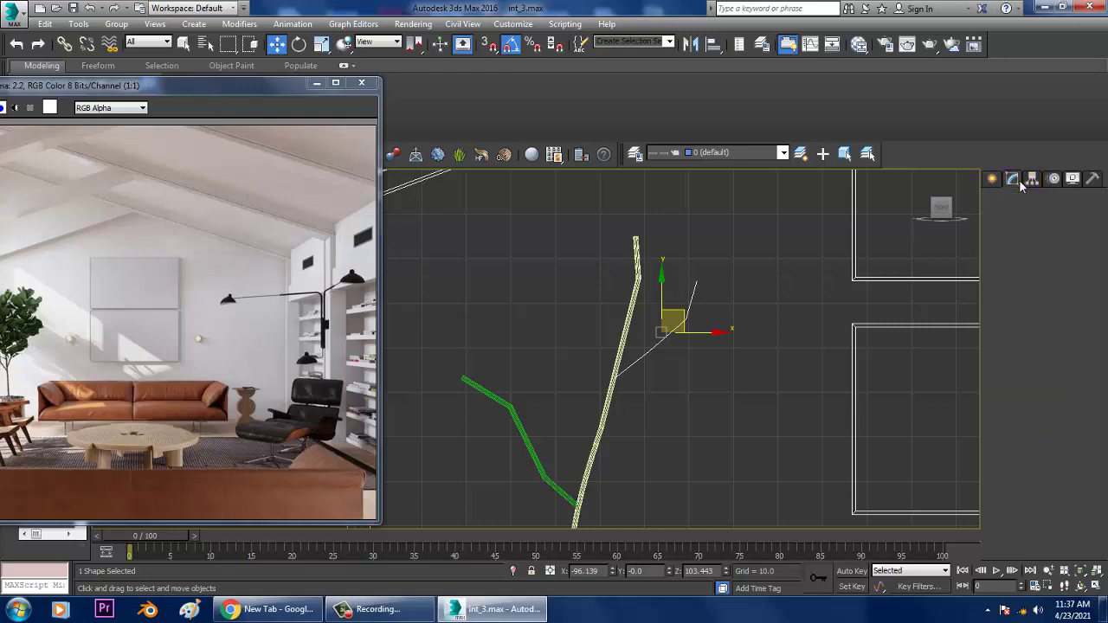
click(996, 349)
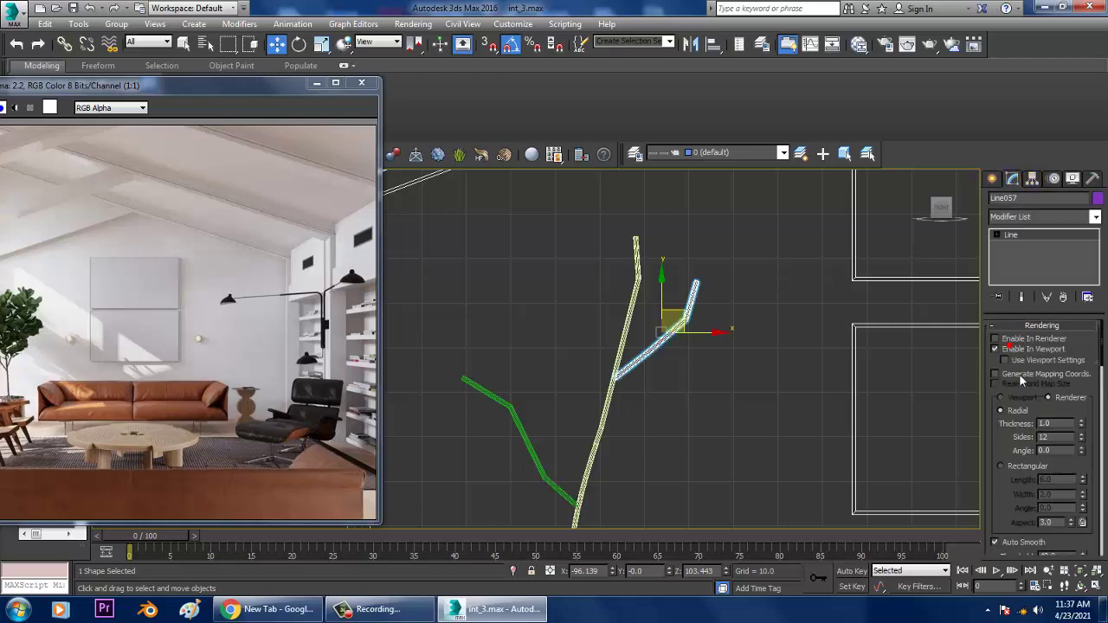
- Select the trunk and both branches in the Perspective view and move them together into the plant pot
key(alt+w)
right_click(720, 403)
key(alt+w)
scroll(705, 397, down, 10)
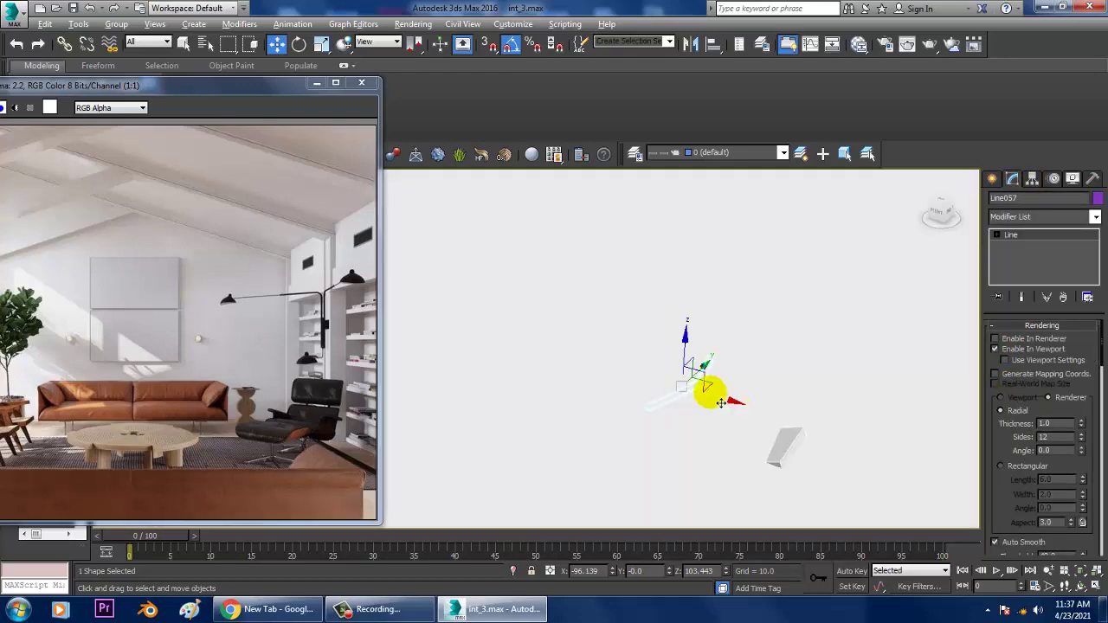
scroll(699, 403, up, 8)
alt+middle_drag(699, 404, 718, 340)
scroll(718, 340, up, 2)
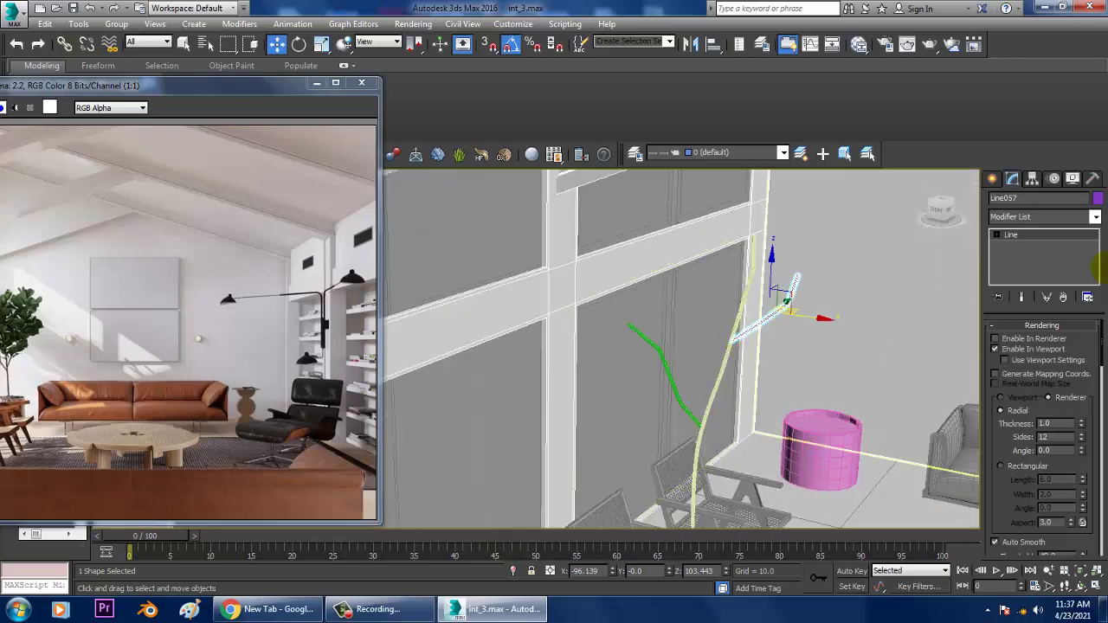
ctrl+click(711, 397)
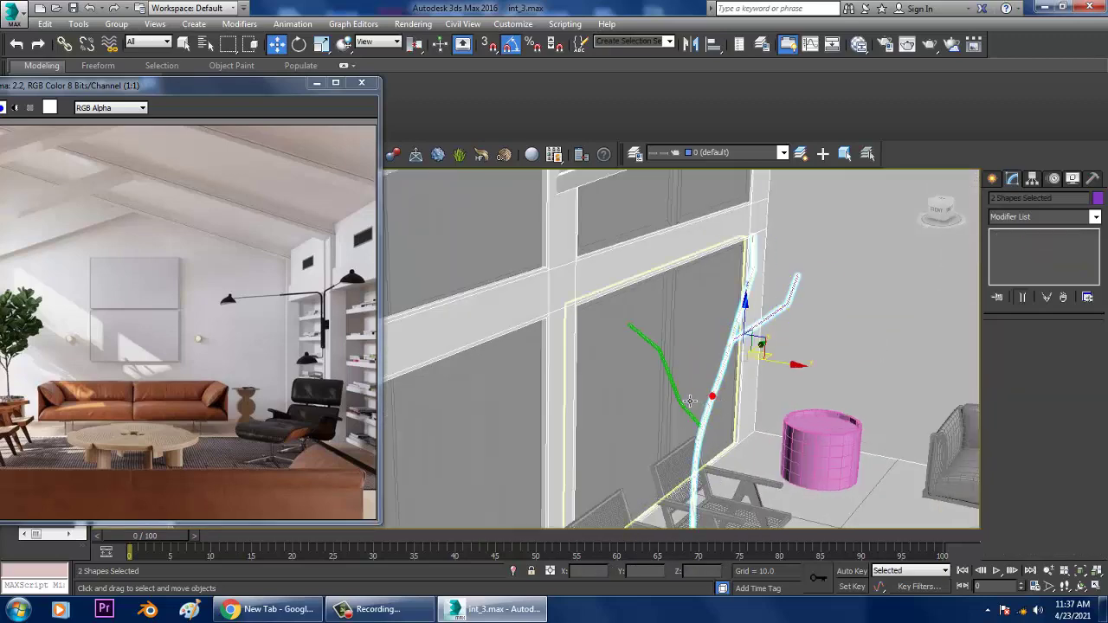
ctrl+click(685, 401)
alt+middle_drag(763, 356, 745, 354)
drag(747, 353, 961, 338)
mouse_move(960, 338)
alt+middle_down()
mouse_move(940, 321)
mouse_move(866, 354)
mouse_move(828, 355)
mouse_move(928, 272)
mouse_move(904, 297)
mouse_move(629, 304)
mouse_move(745, 346)
mouse_move(680, 339)
mouse_move(724, 365)
mouse_move(675, 414)
mouse_move(697, 409)
alt+middle_up()
- Change the plant pot's object color to a custom grey
click(525, 394)
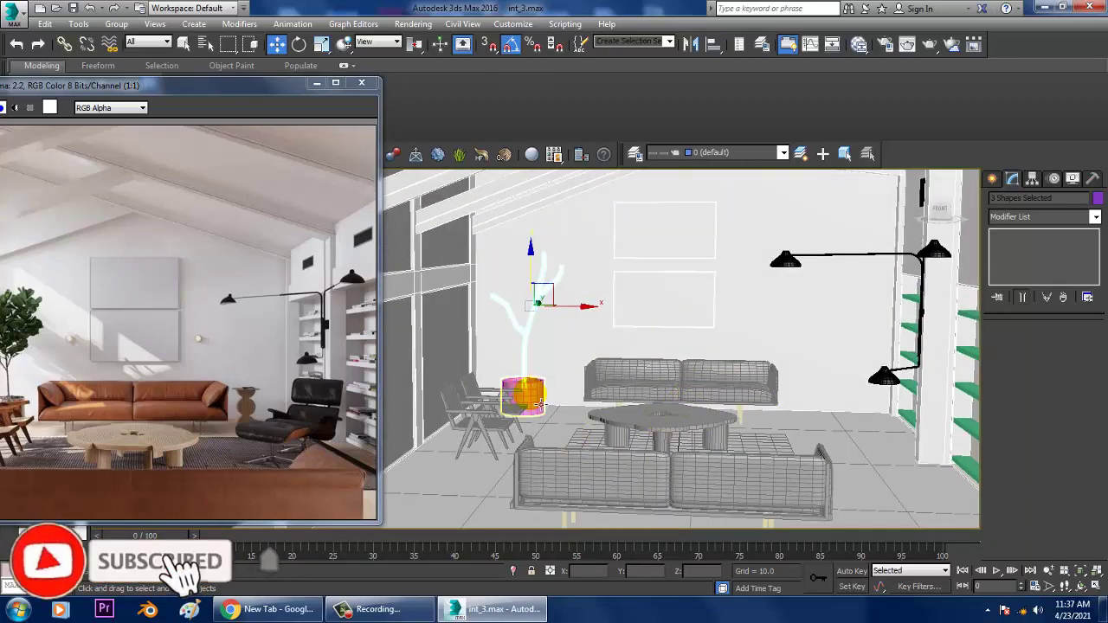
click(1098, 200)
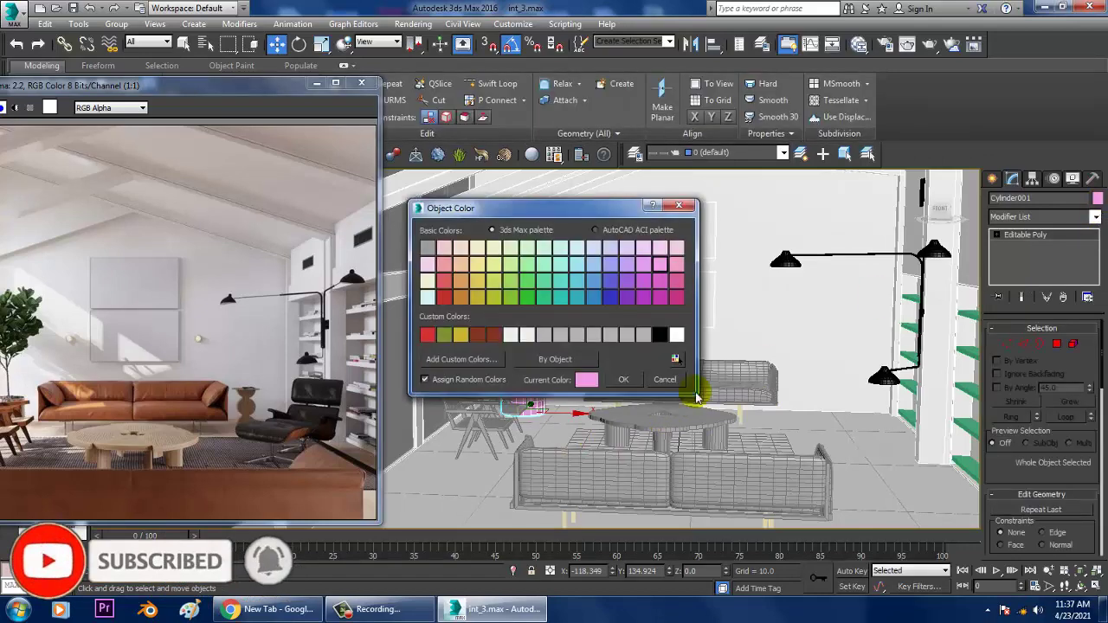
click(651, 335)
click(624, 379)
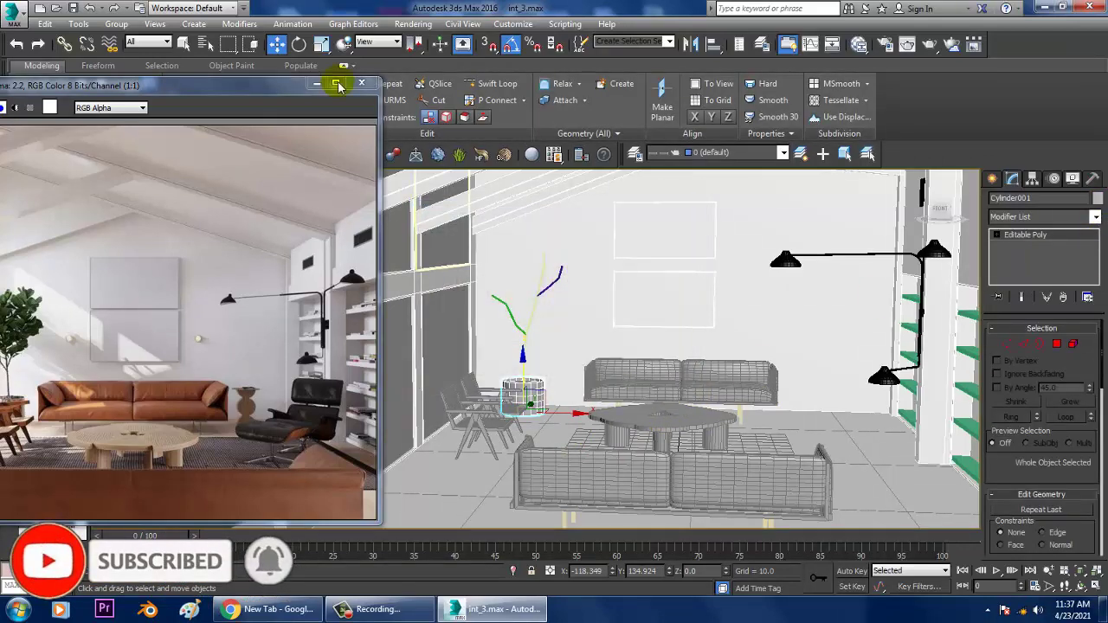
- Switch to Expert Mode with the reference image minimized and clear the selection to review the room
middle_drag(866, 346, 798, 372)
key(ctrl+x)
mouse_move(720, 338)
middle_down()
mouse_move(719, 329)
mouse_move(721, 340)
middle_up()
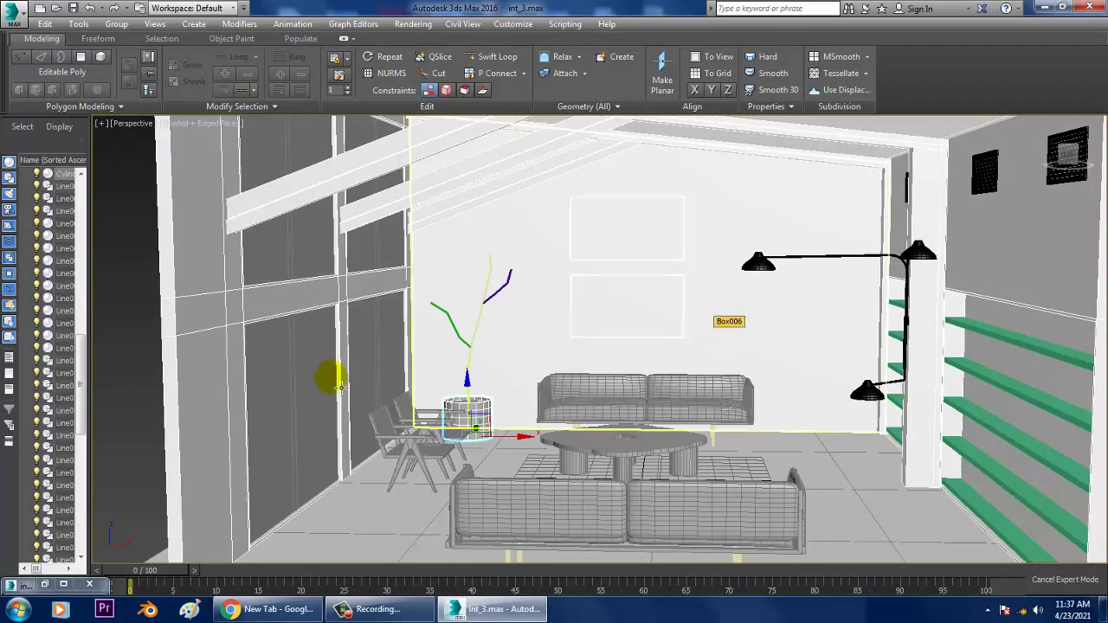
click(126, 381)
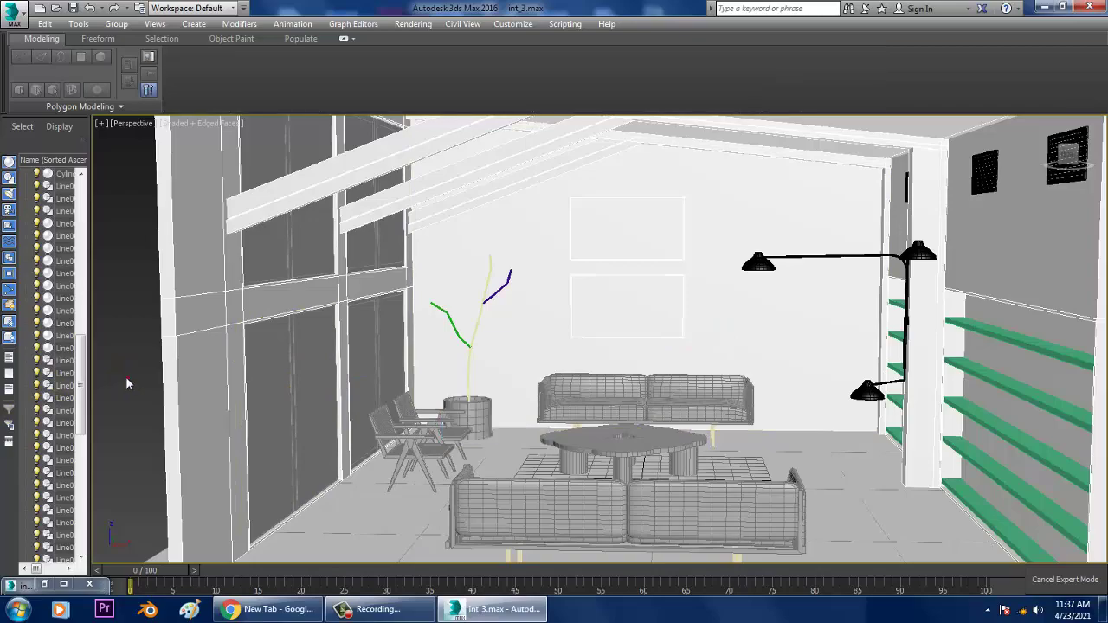